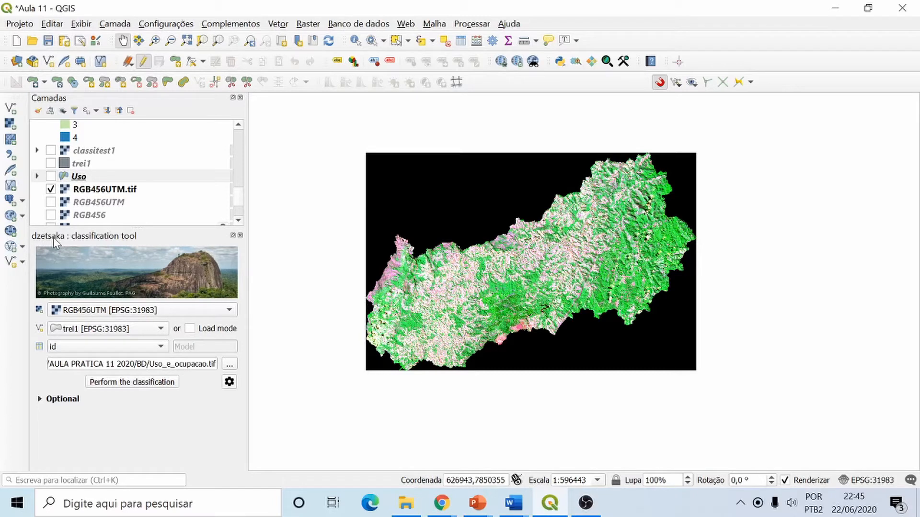
Step: Search the plugin manager for "class" and view the details of the dzetsaka : Classification tool plugin
click(238, 24)
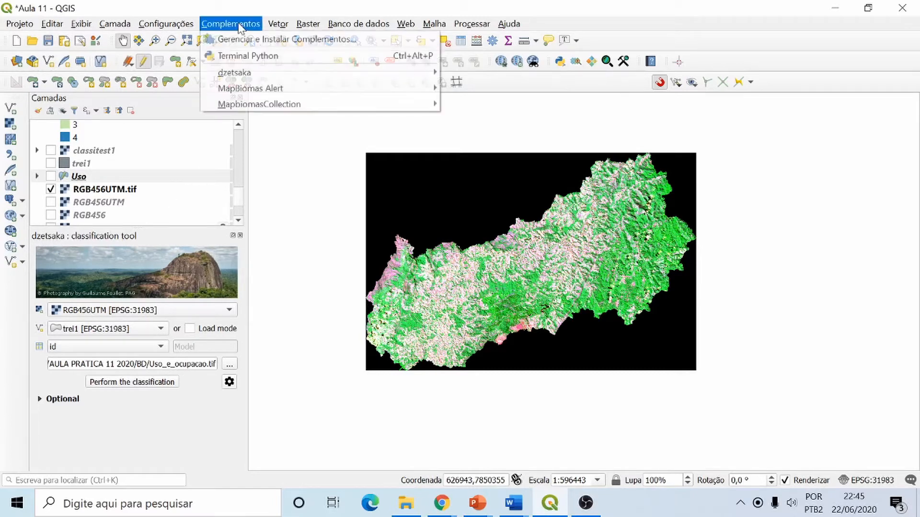
click(292, 39)
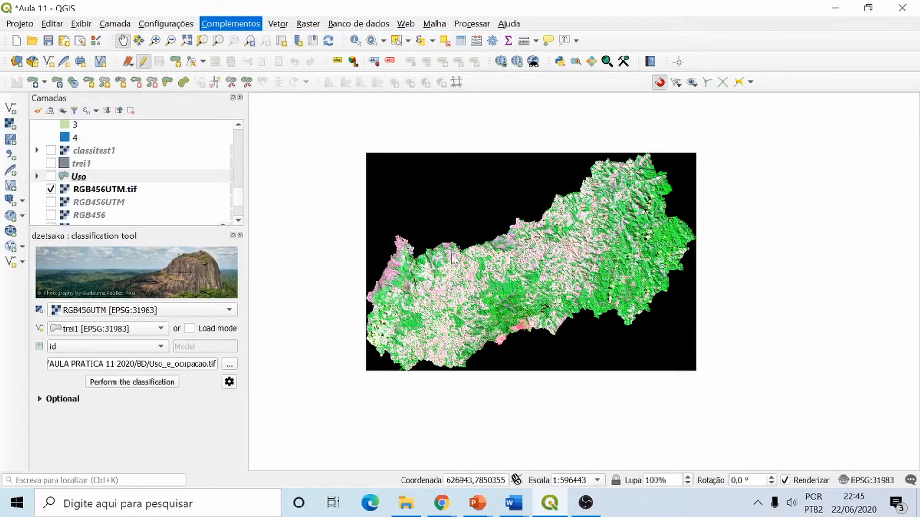
drag(361, 223, 408, 195)
click(369, 215)
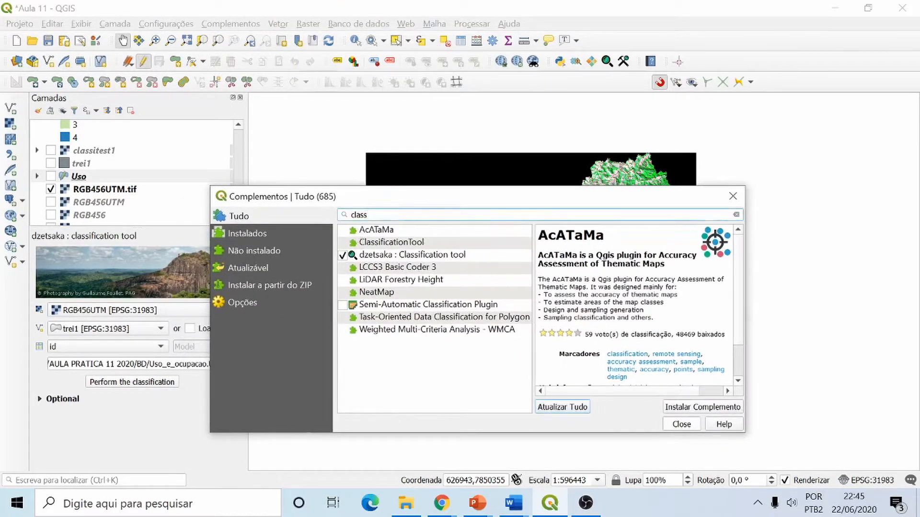
key(ctrl+a)
text(c)
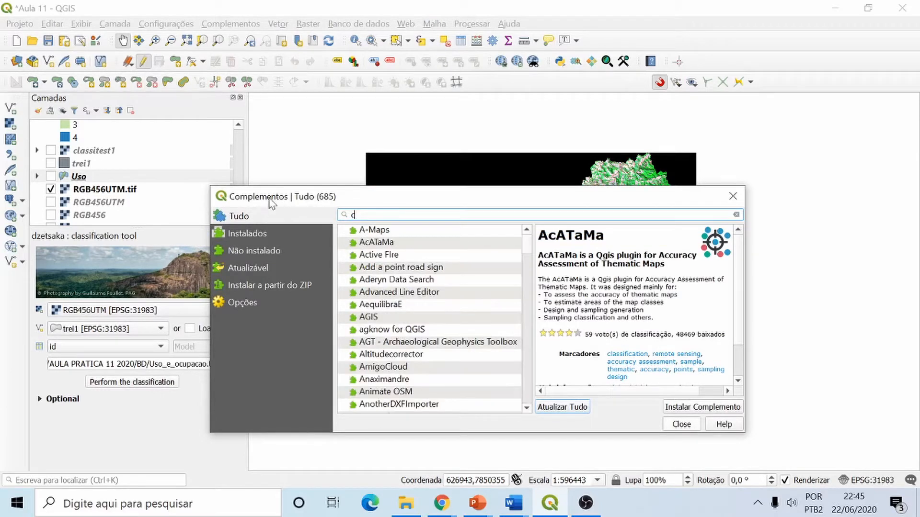
text(lass)
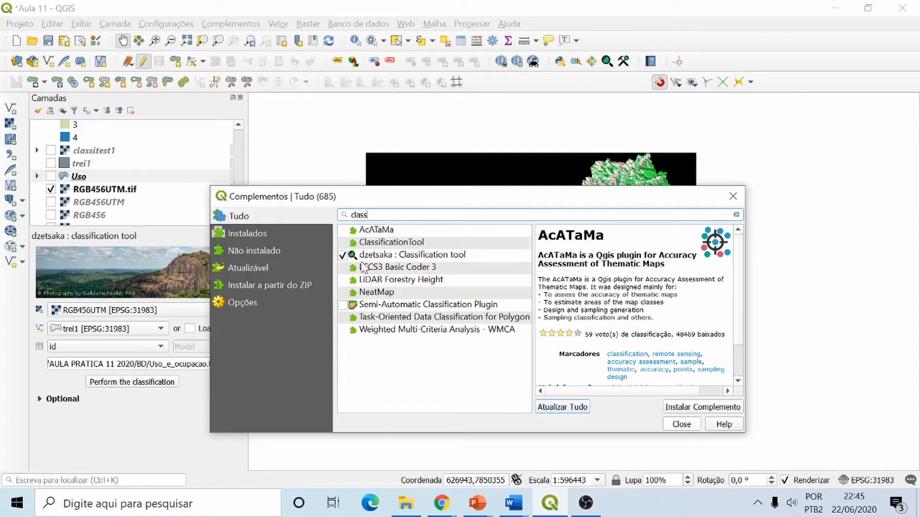
click(372, 255)
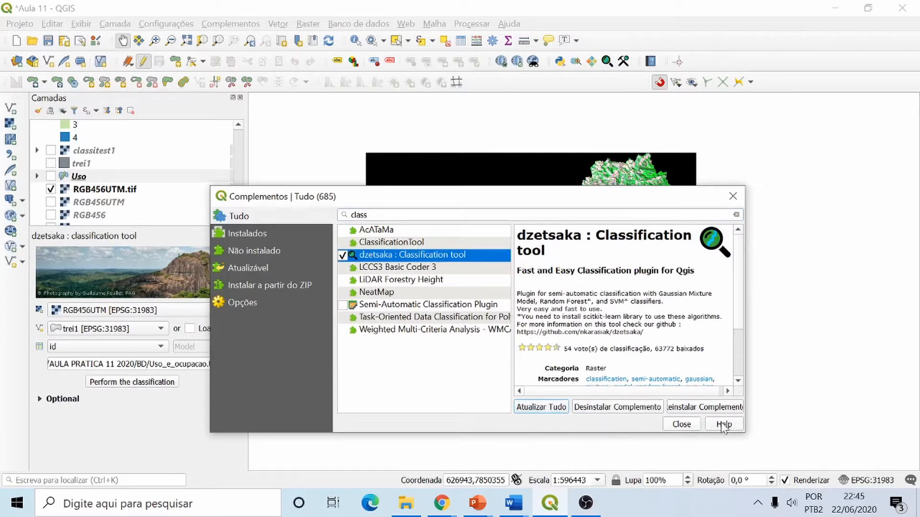
click(733, 197)
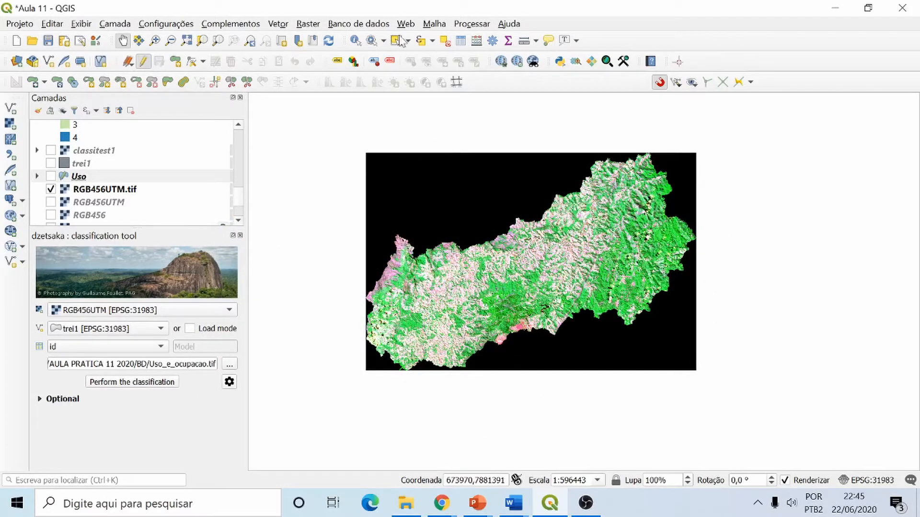
Step: Open the dzetsaka classification dock and choose RGB456UTM [EPSG:31983] as the image to classify
click(221, 27)
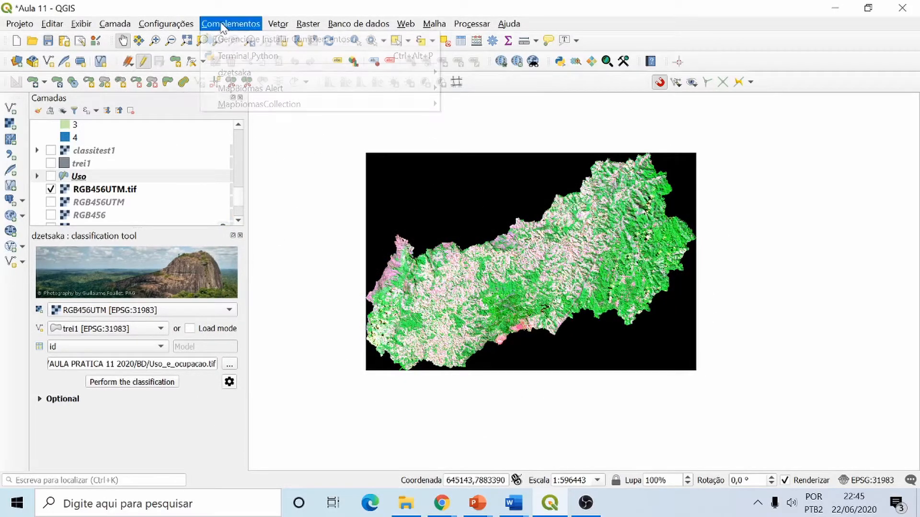
mouse_move(231, 77)
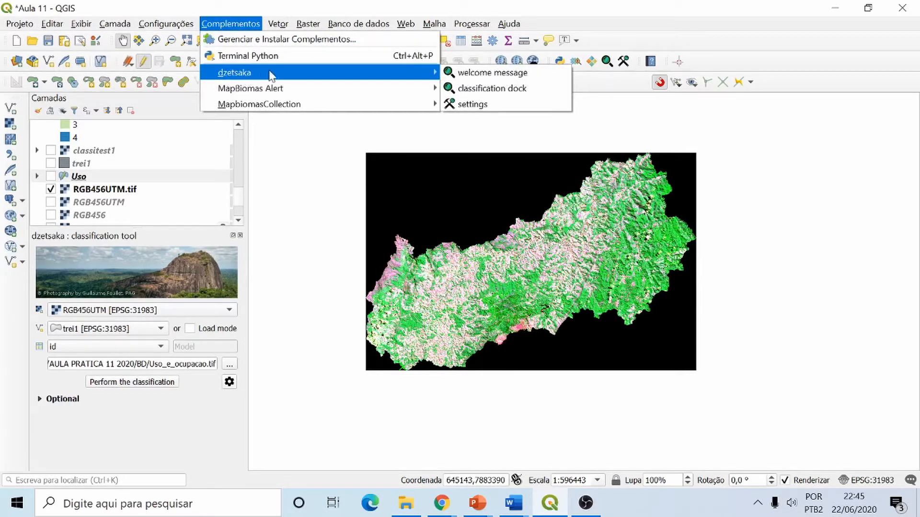
click(506, 91)
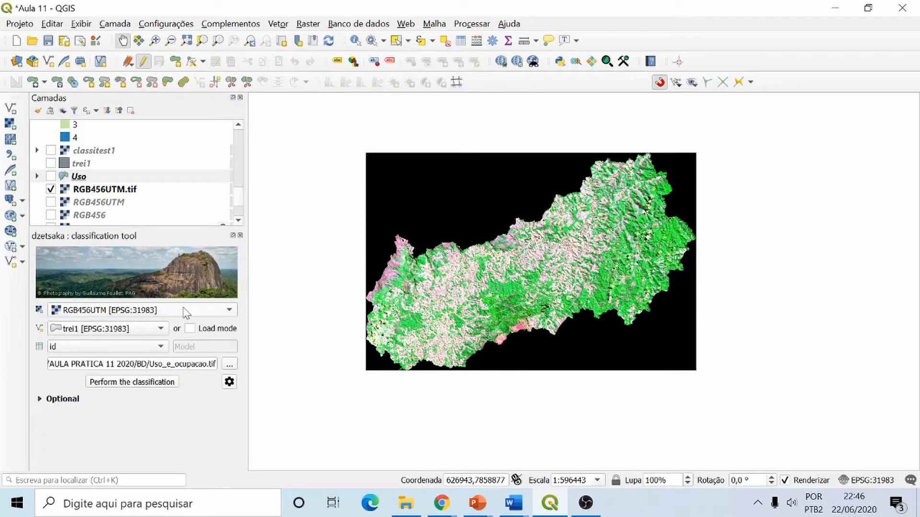
click(99, 314)
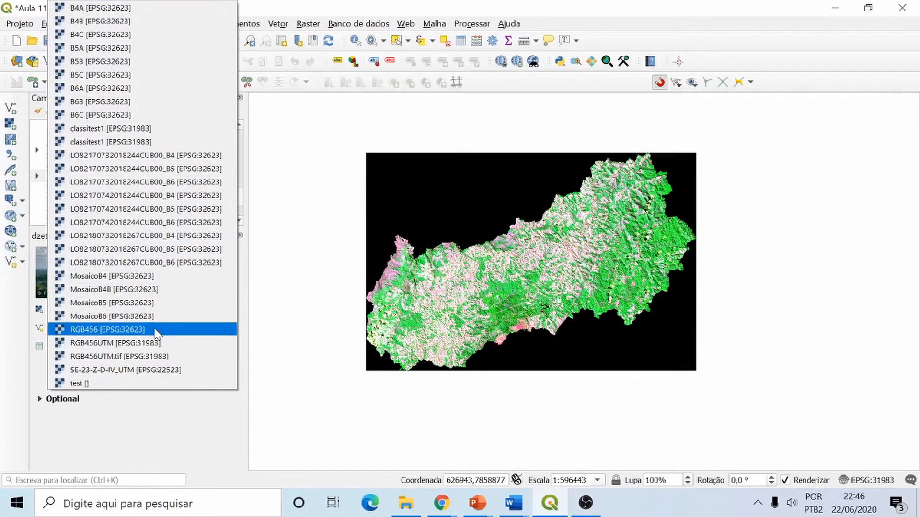
click(148, 343)
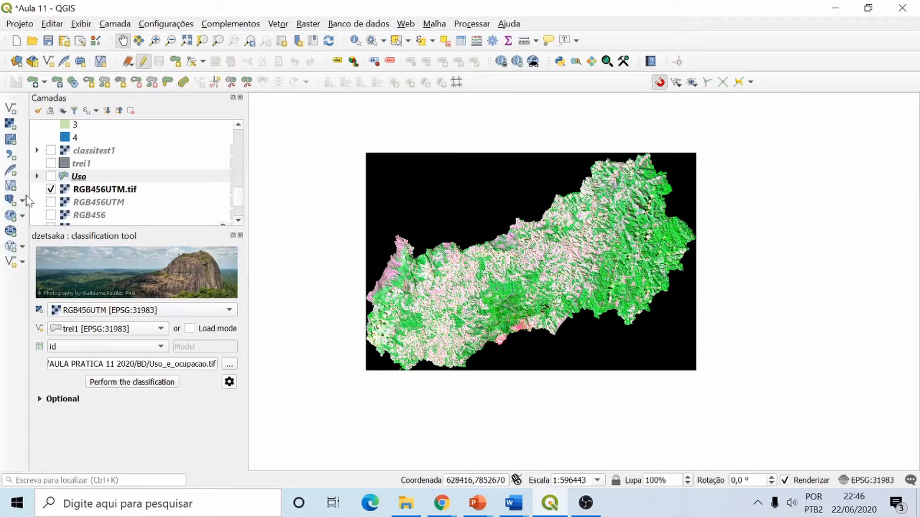
Step: Create a polygon shapefile layer named Treinamento in the project CRS EPSG:31983 - SIRGAS 2000 / UTM zone 23S and enable editing on it
click(11, 264)
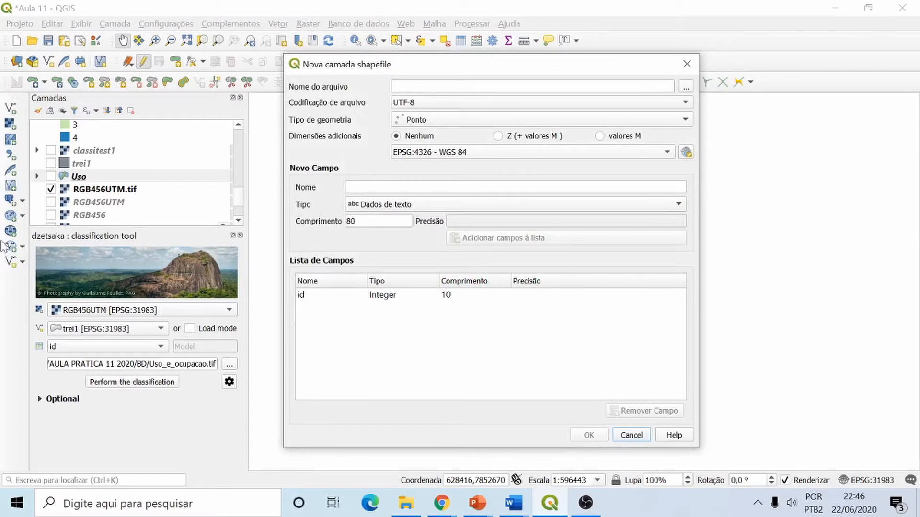
click(431, 87)
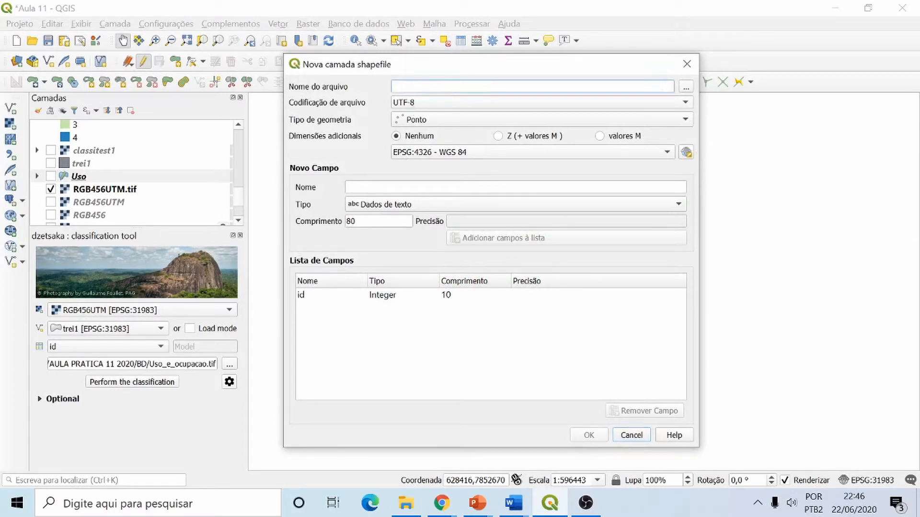
text(Treinamento)
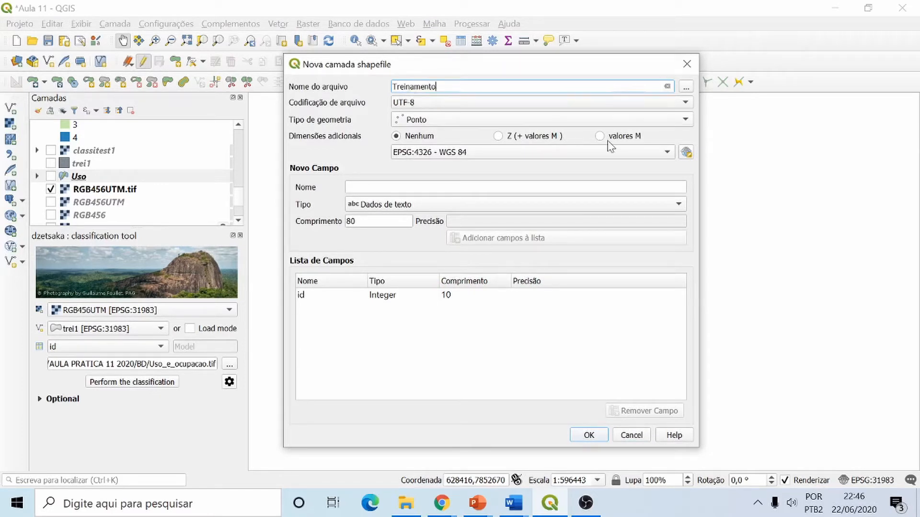
click(518, 119)
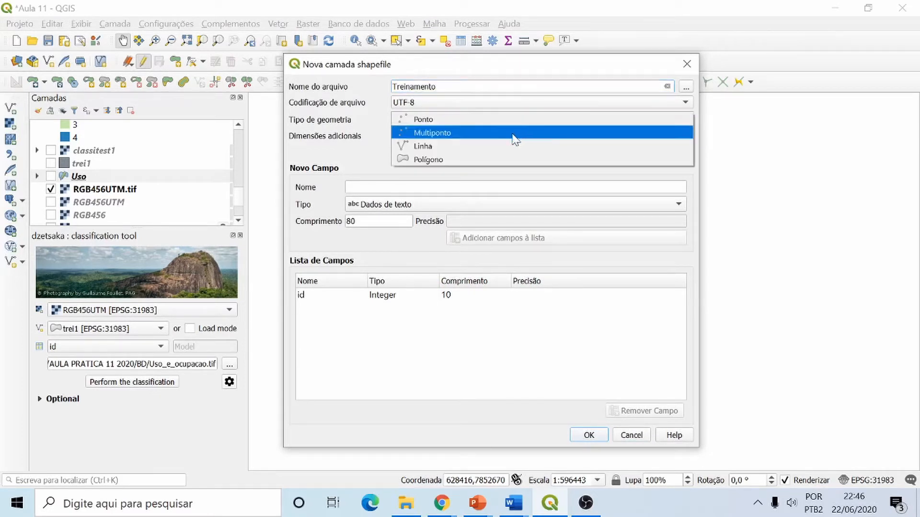
click(431, 160)
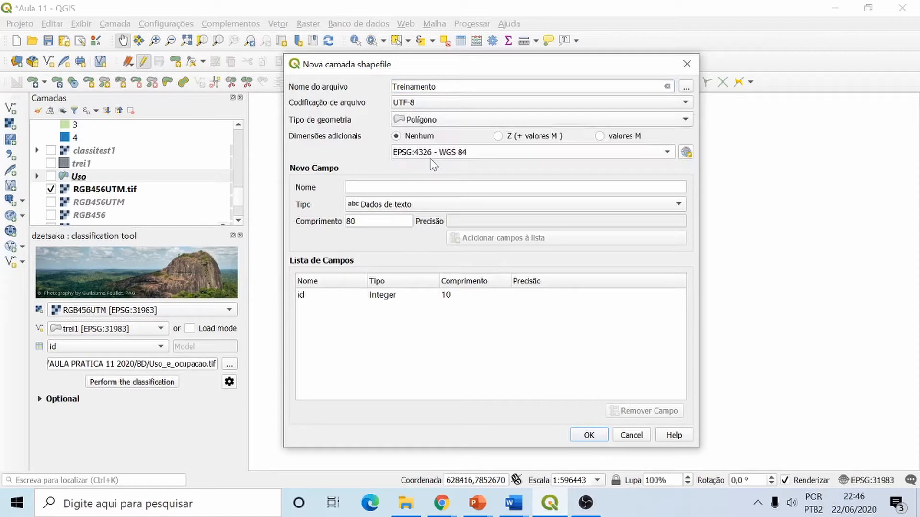
click(663, 152)
click(540, 165)
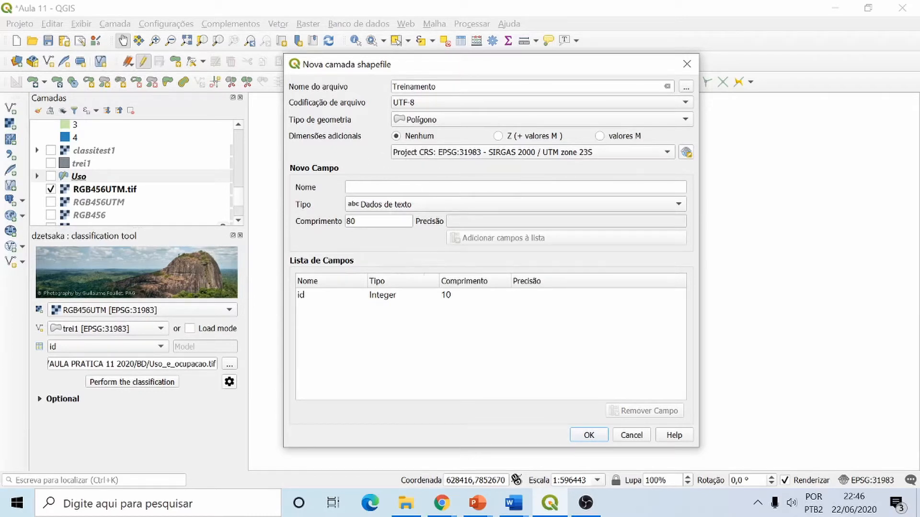
click(589, 436)
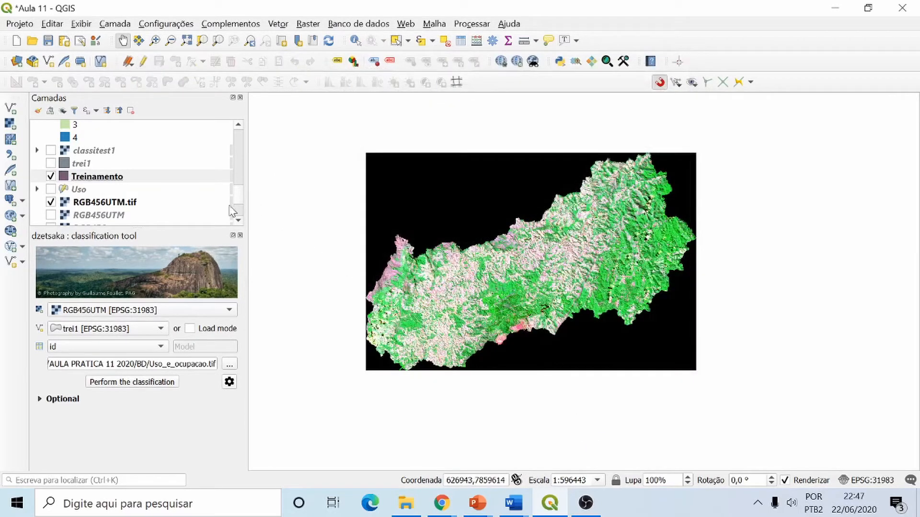
click(87, 178)
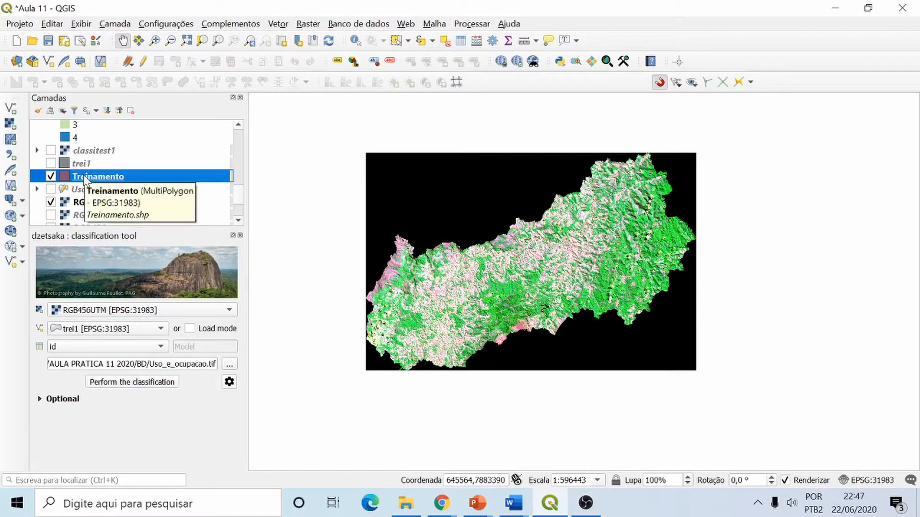
click(143, 62)
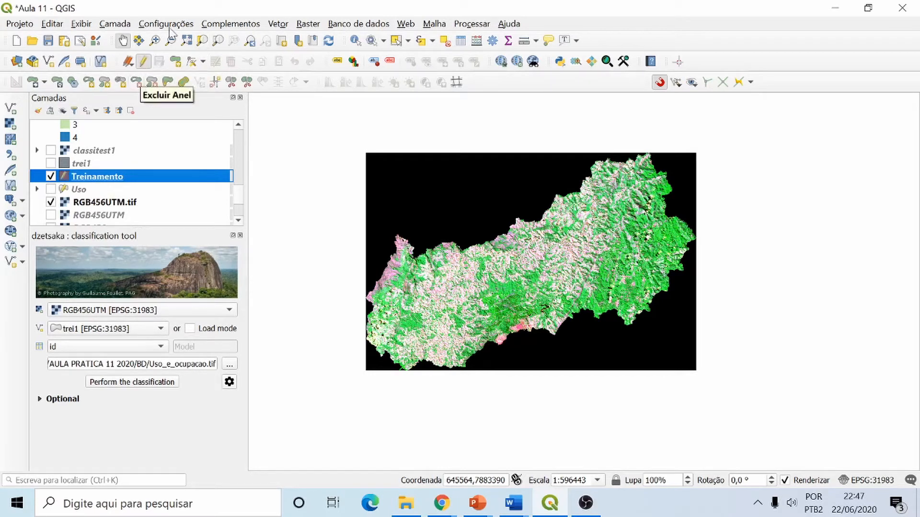
Step: Examine the RGB456UTM.tif image up close across the study area for differing land-cover colours and textures
click(154, 40)
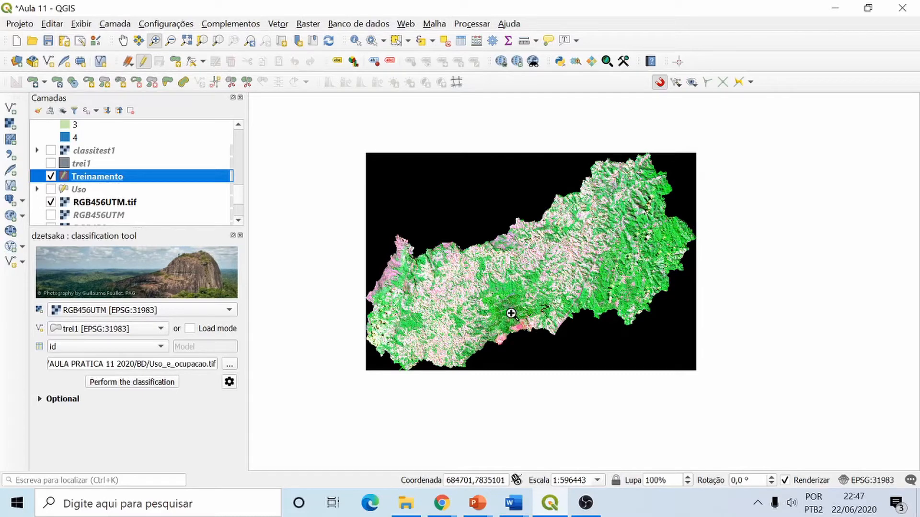
drag(474, 283, 541, 339)
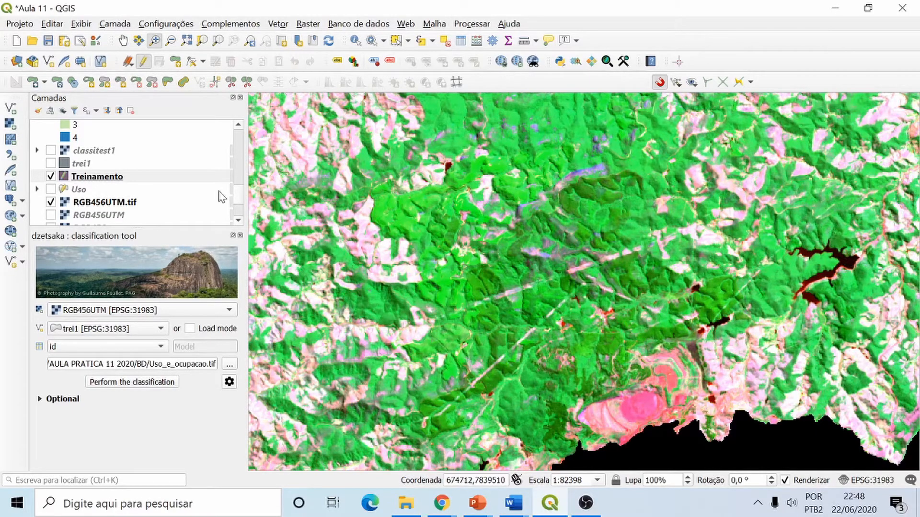
click(124, 43)
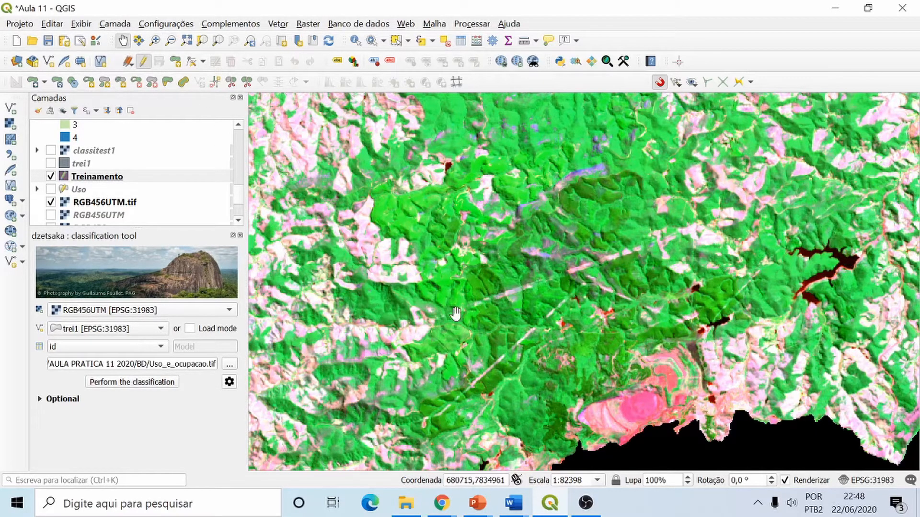
drag(455, 314, 641, 267)
drag(405, 343, 685, 256)
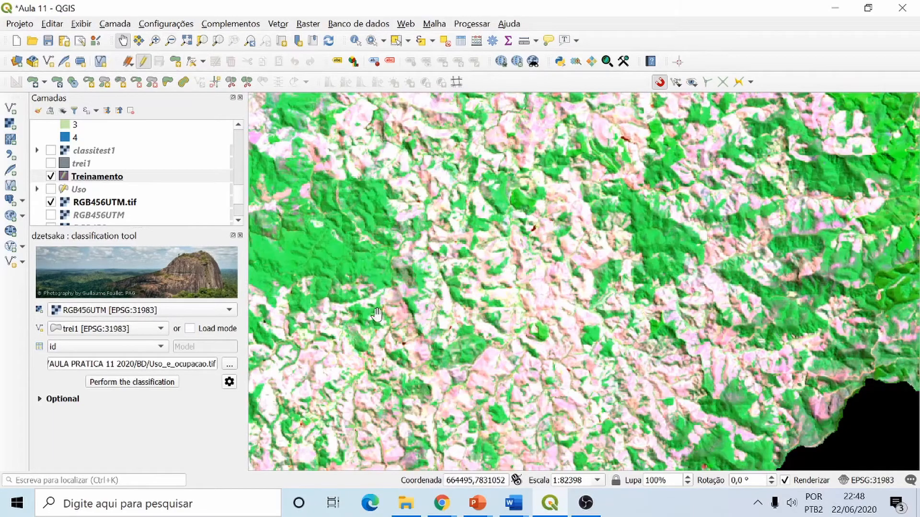
drag(377, 315, 609, 208)
drag(411, 226, 662, 323)
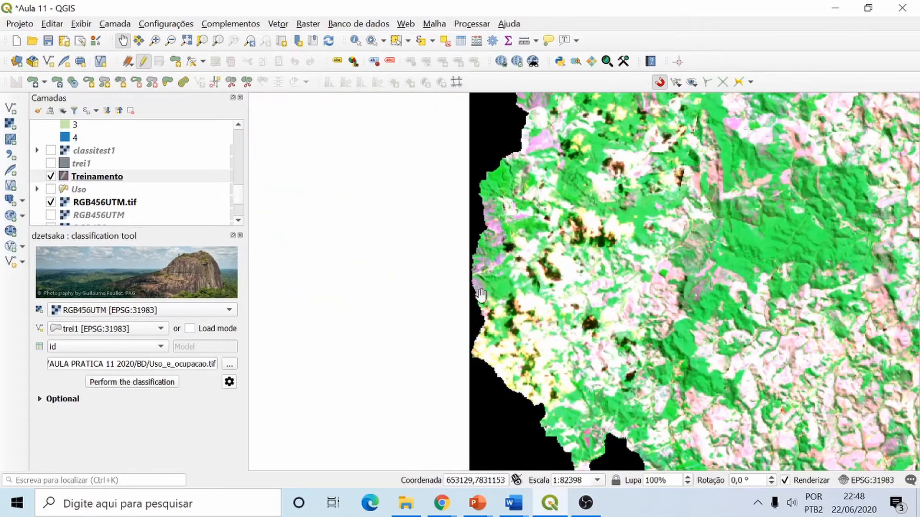
drag(573, 143, 437, 398)
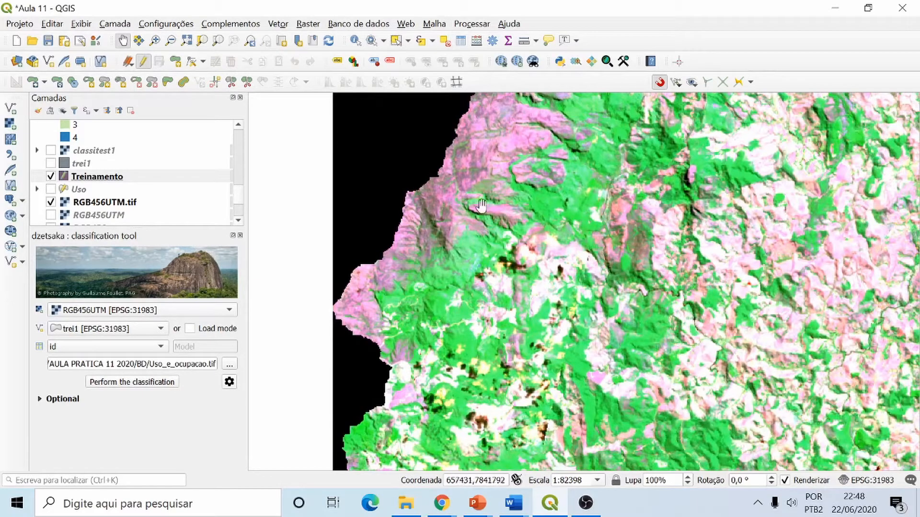
drag(766, 308, 673, 281)
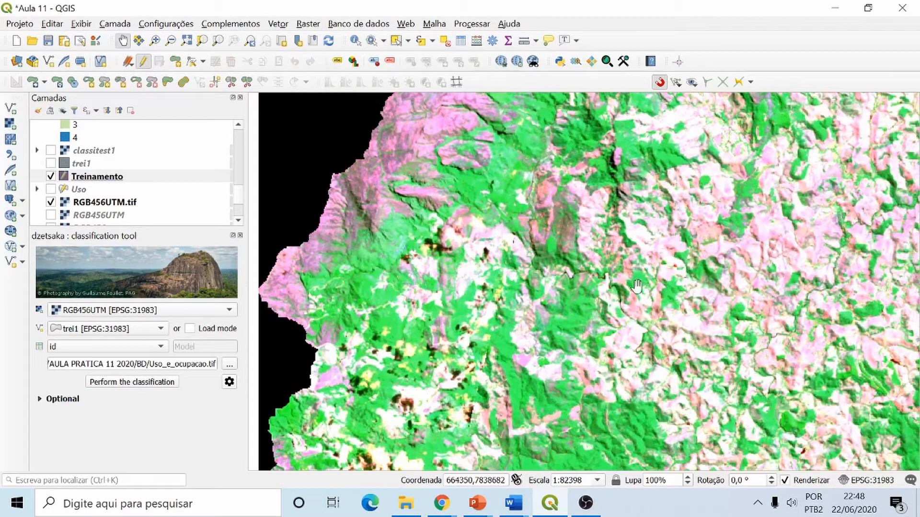
drag(764, 297, 572, 238)
drag(764, 314, 442, 264)
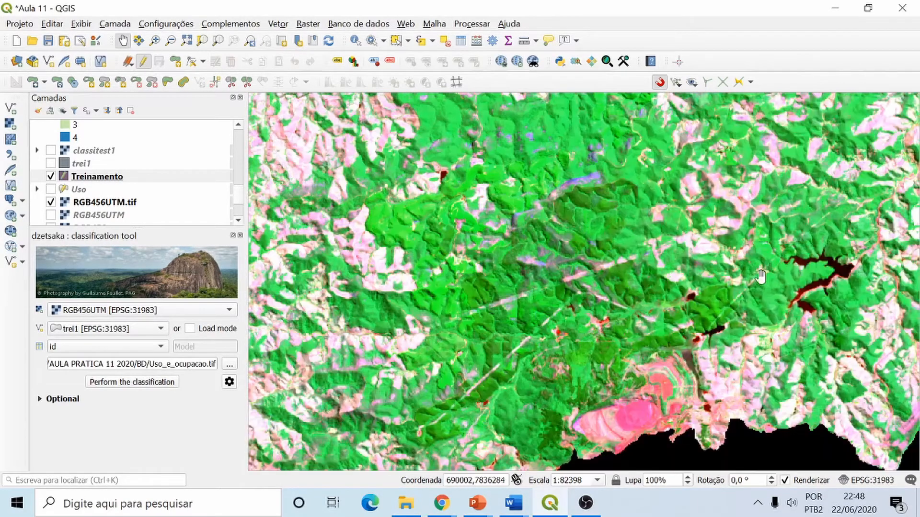
drag(789, 282, 401, 279)
drag(656, 221, 531, 339)
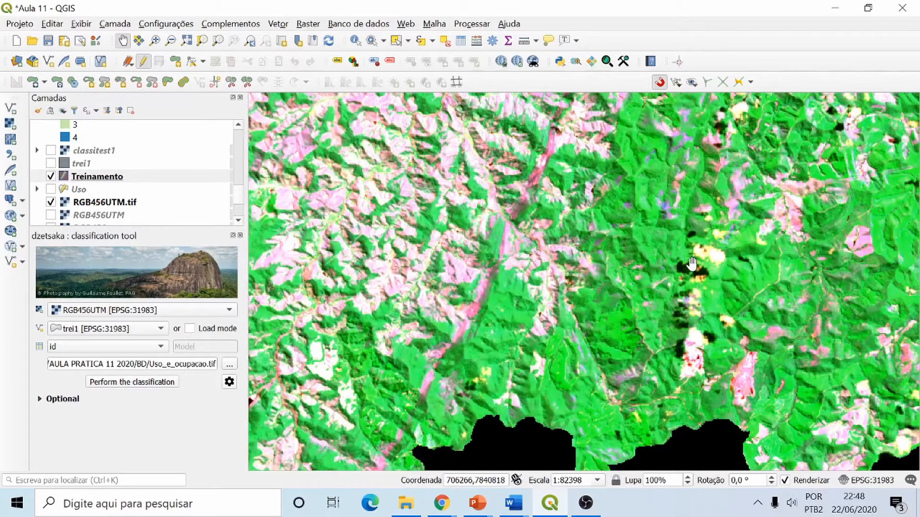
drag(740, 250, 605, 286)
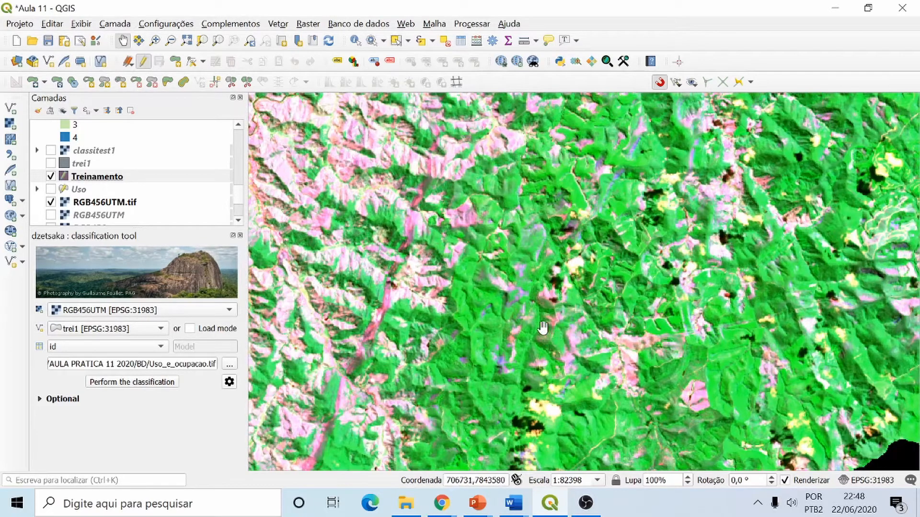
drag(426, 387, 530, 344)
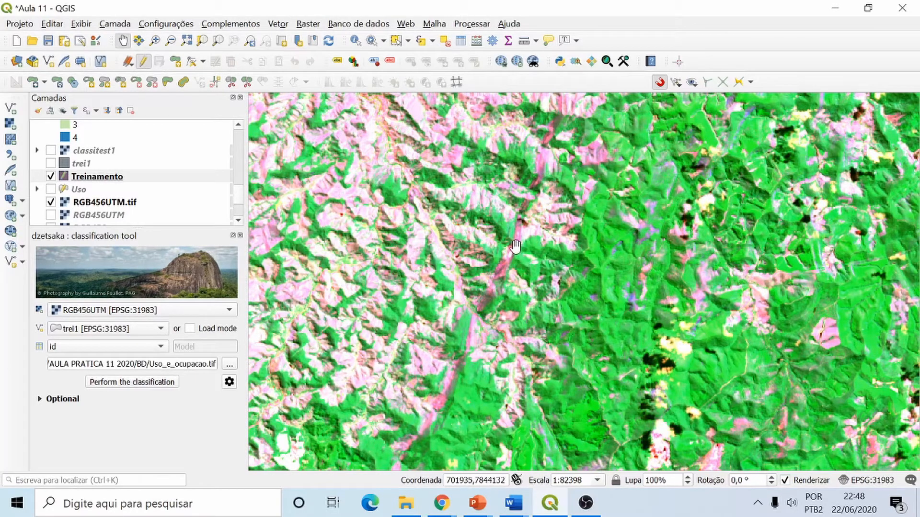
drag(481, 382, 706, 241)
drag(499, 418, 570, 272)
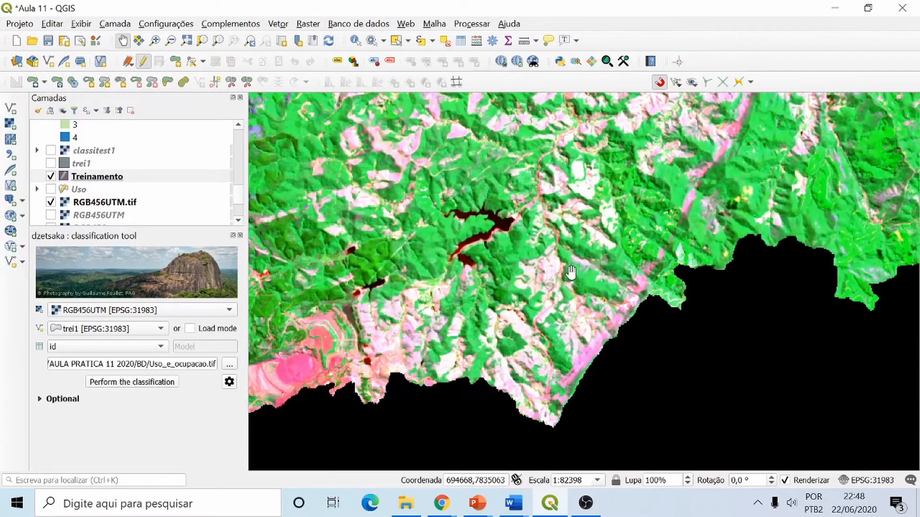
drag(529, 318, 576, 287)
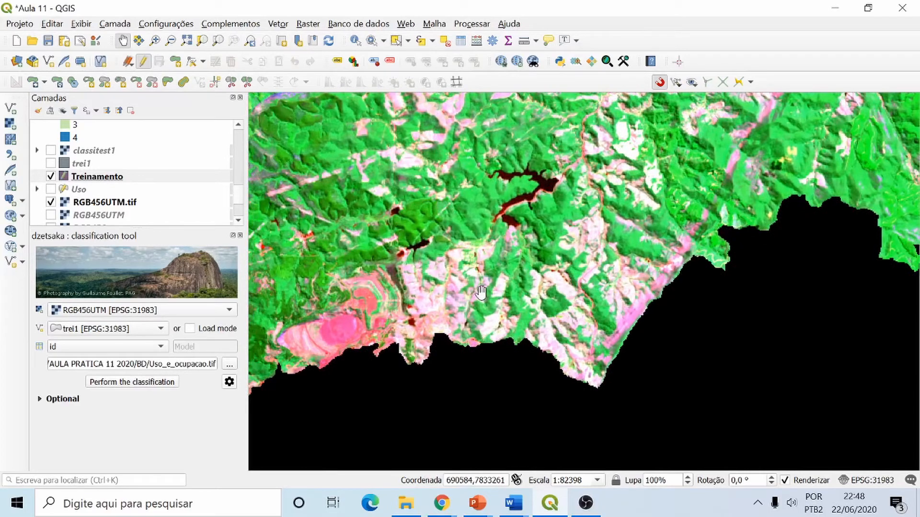
drag(481, 292, 593, 393)
drag(480, 284, 637, 248)
drag(512, 385, 594, 321)
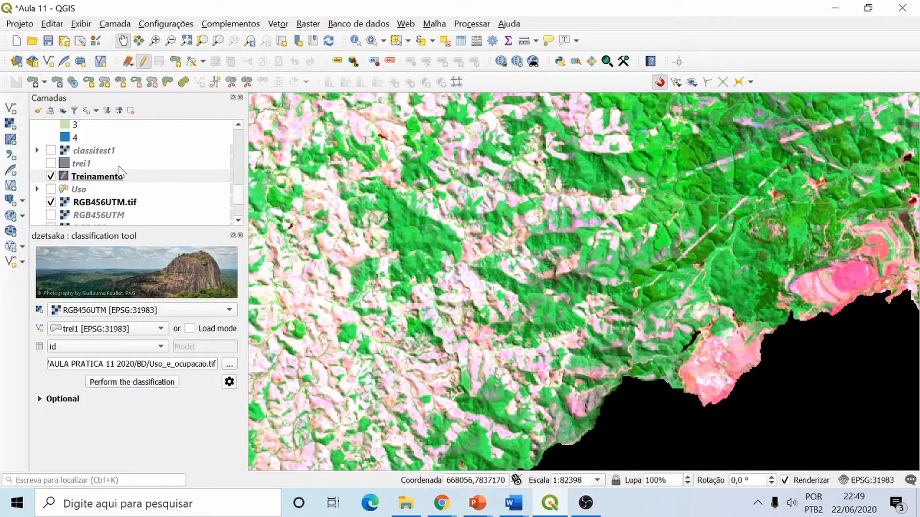
Step: Digitize a Treinamento polygon over the large green vegetation area just northwest of the pink patches at the image's southern edge, with id 1
click(143, 62)
scroll(673, 292, up, 1)
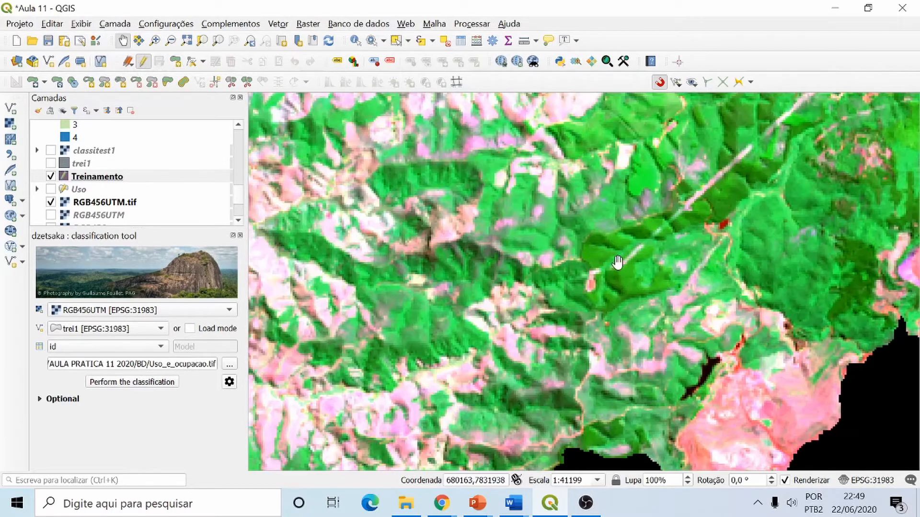
click(175, 63)
click(759, 219)
click(753, 236)
click(776, 279)
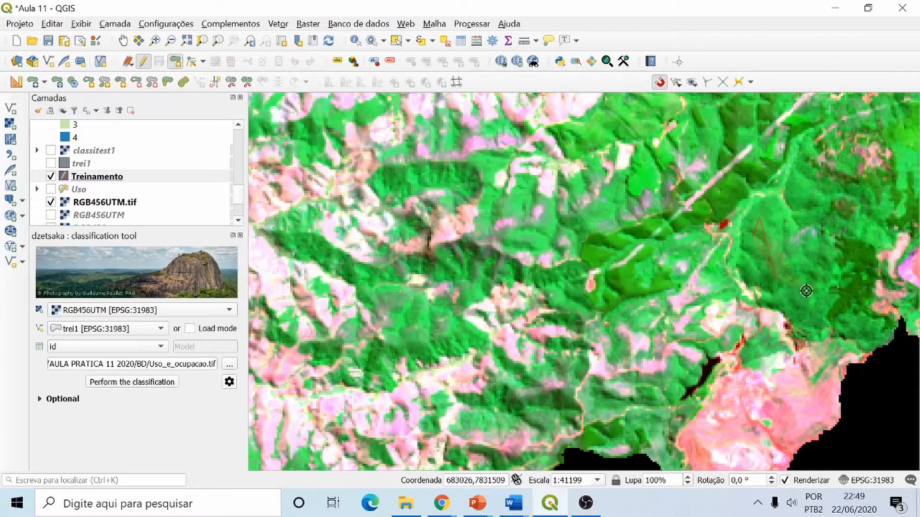
click(837, 286)
click(844, 235)
click(835, 188)
right_click(815, 184)
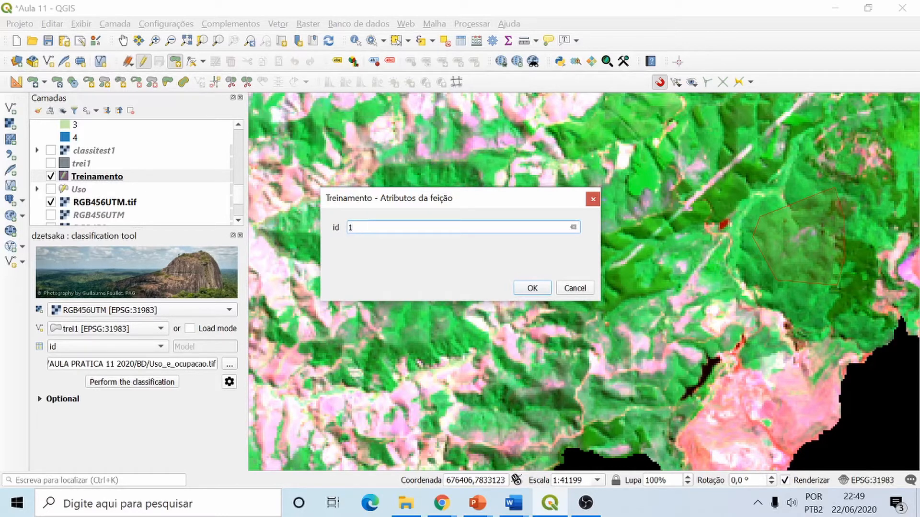
click(531, 289)
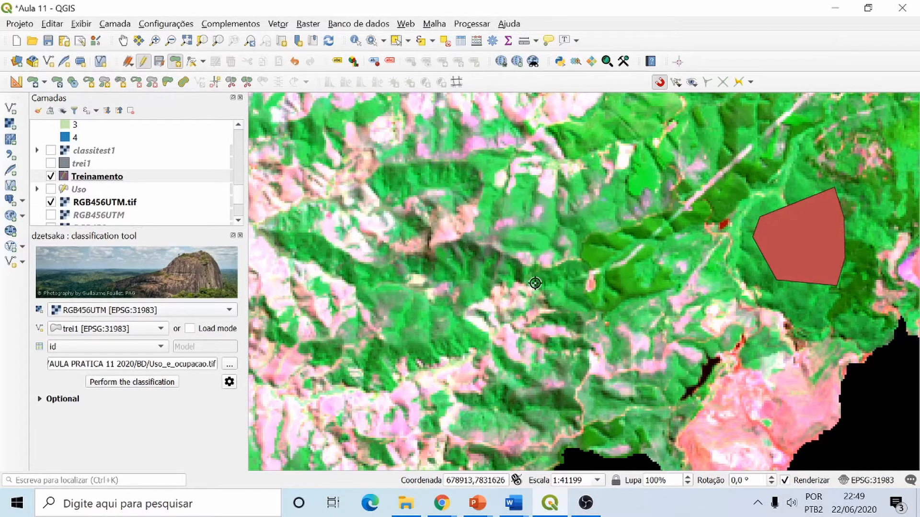
Step: Digitize a small Treinamento polygon over the shaded green slope west of the first sample and give it id 1
click(462, 250)
click(439, 255)
click(473, 284)
right_click(495, 264)
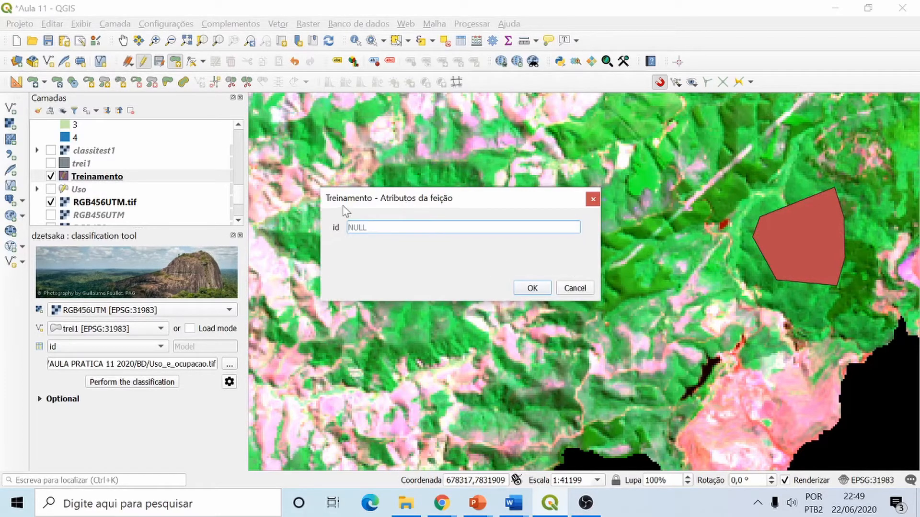
text(1)
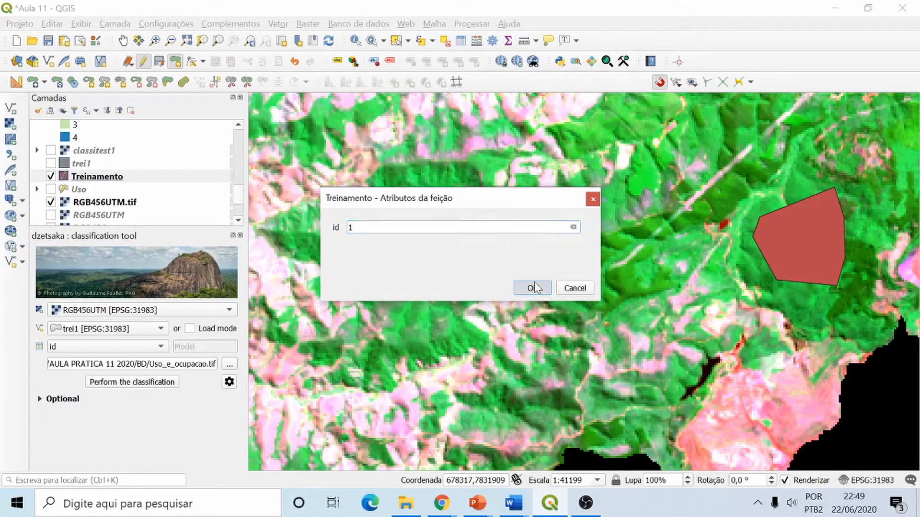
click(531, 288)
Step: Add a Treinamento polygon with id 1 over the mixed light and dark green vegetation near the image's southern border, southwest of the existing samples
scroll(637, 165, up, 4)
scroll(659, 172, down, 5)
scroll(658, 172, down, 1)
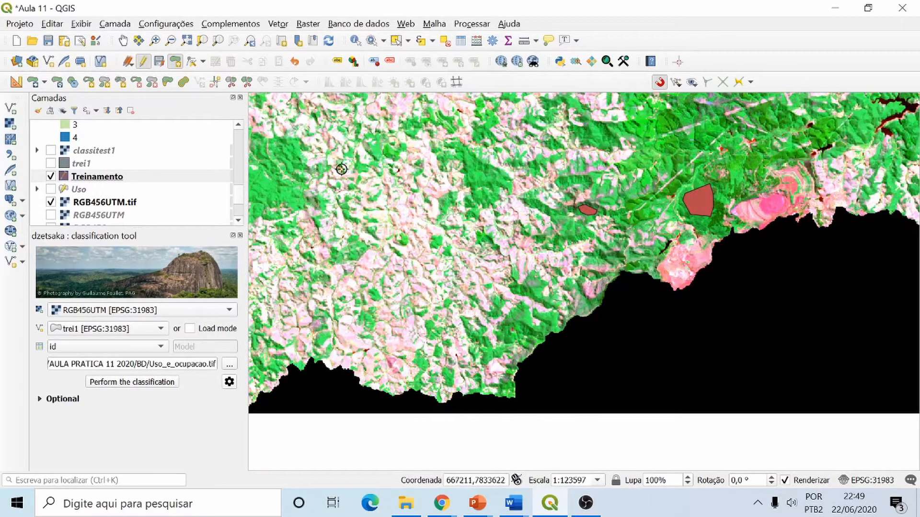
scroll(534, 340, up, 3)
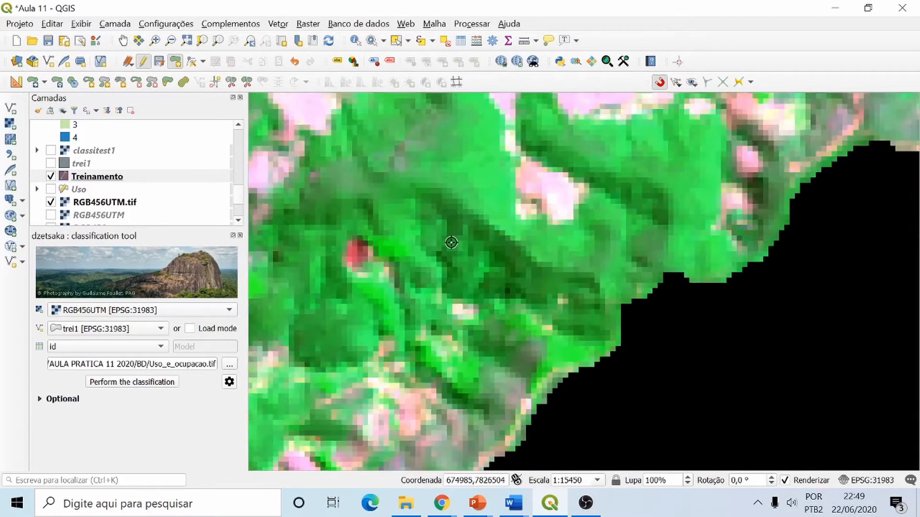
click(393, 238)
click(427, 316)
click(506, 336)
click(534, 319)
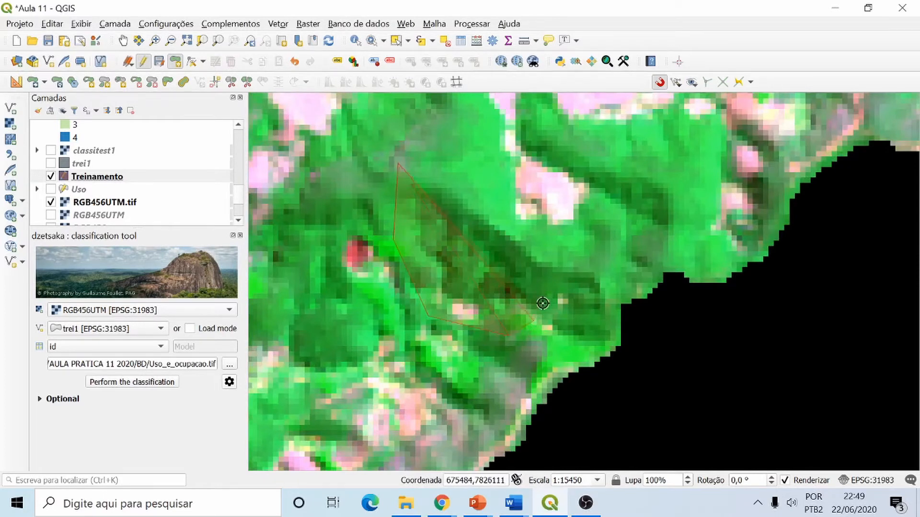
click(544, 287)
click(516, 216)
click(483, 171)
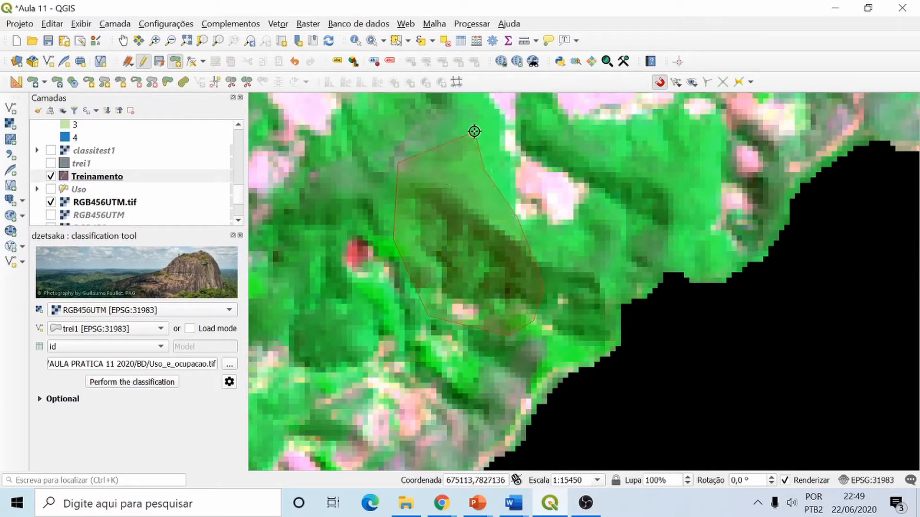
right_click(473, 131)
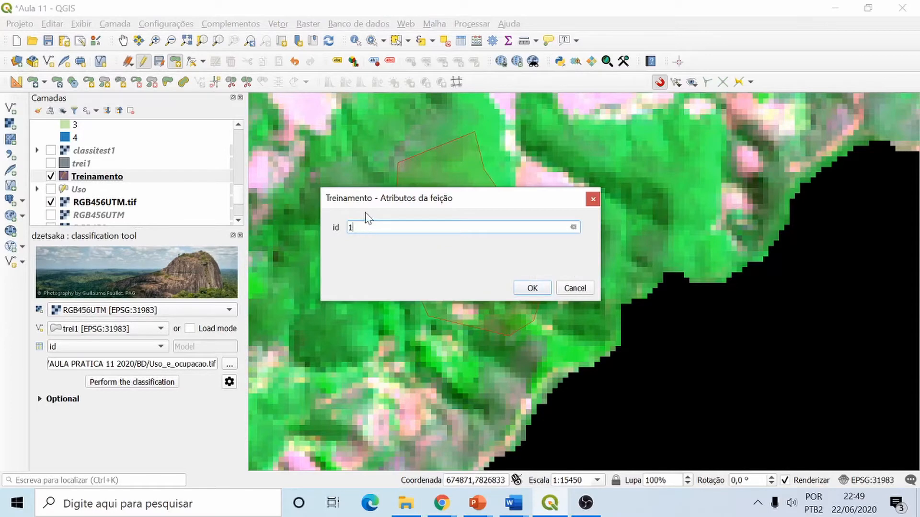
click(542, 288)
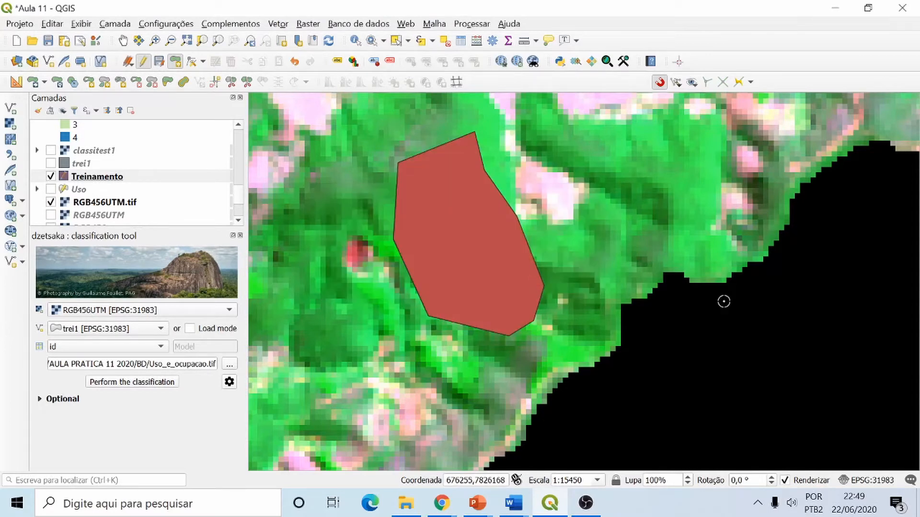
Step: Add a Treinamento polygon with its class id over the large uniform green area in the western part of the image
scroll(742, 306, down, 2)
scroll(742, 306, down, 1)
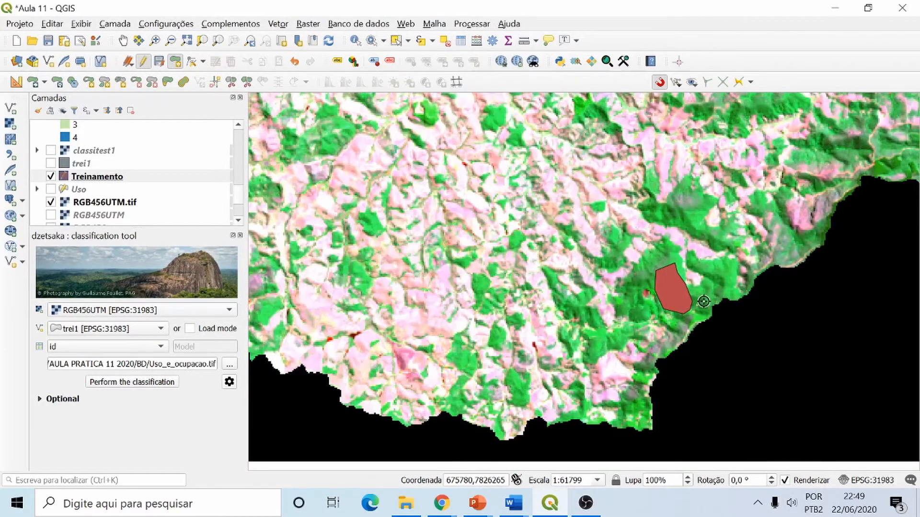
scroll(392, 114, up, 2)
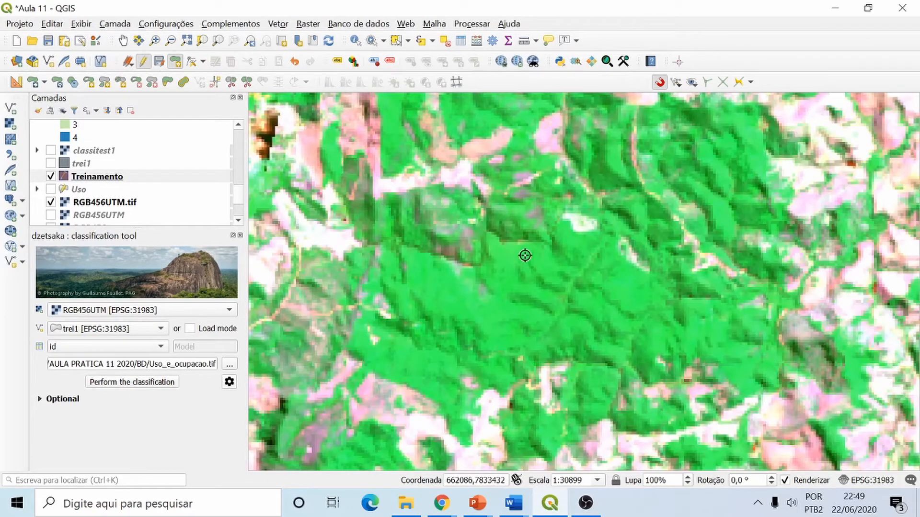
click(468, 276)
click(456, 303)
click(484, 334)
click(525, 346)
click(566, 345)
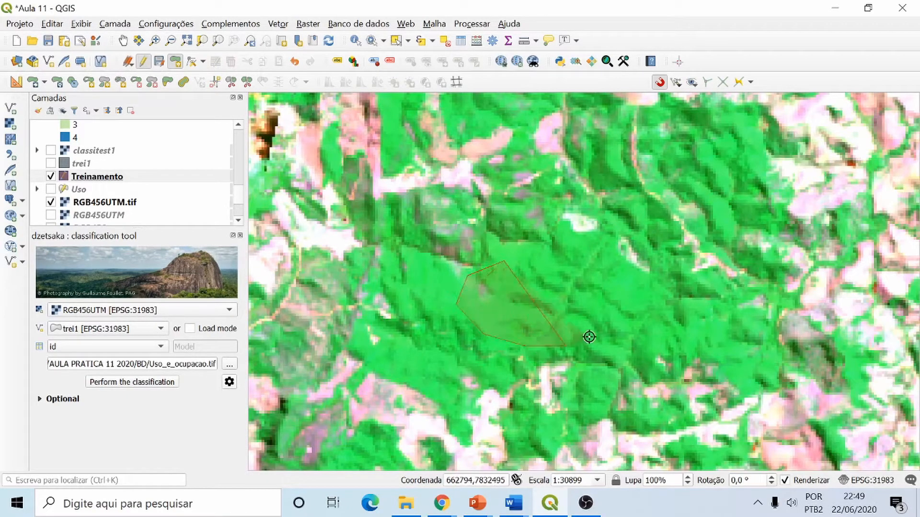
click(600, 323)
click(609, 293)
right_click(594, 263)
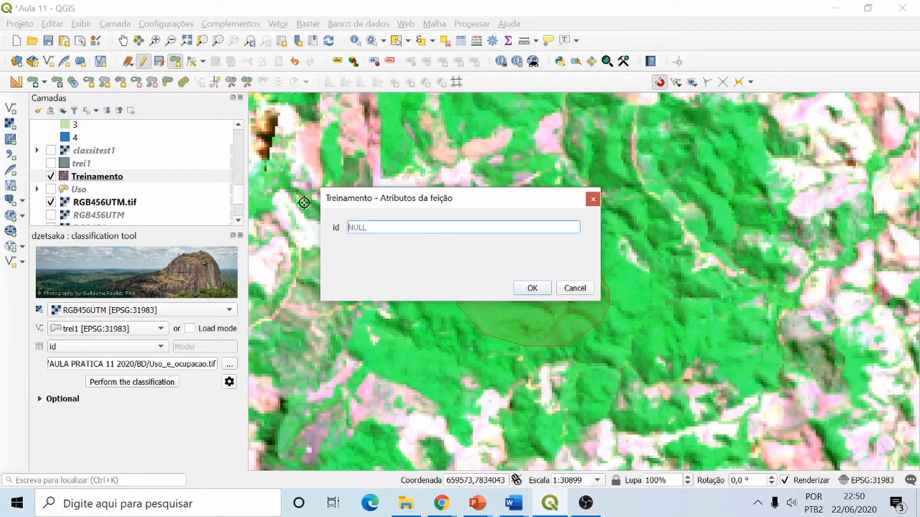
click(530, 288)
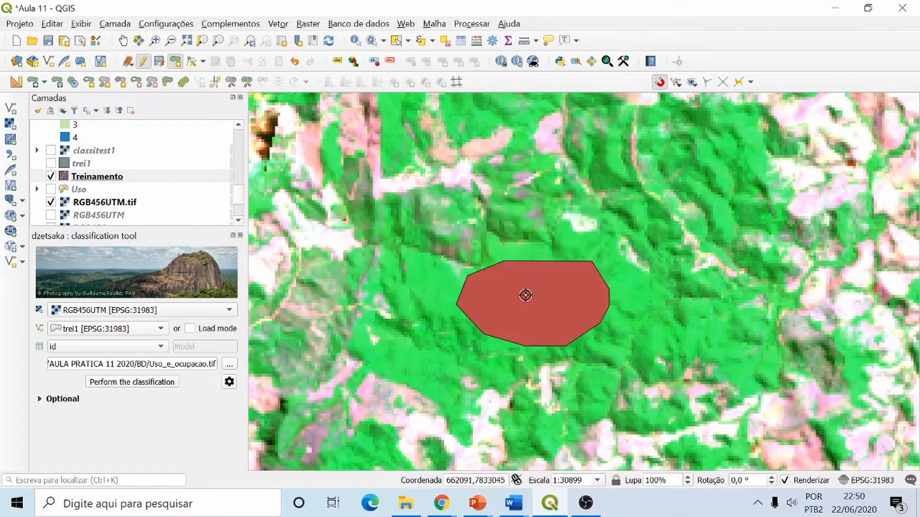
Step: Add a Treinamento polygon with its class id over the green patch near the image's western edge, south of the purple highlands
scroll(573, 234, up, 1)
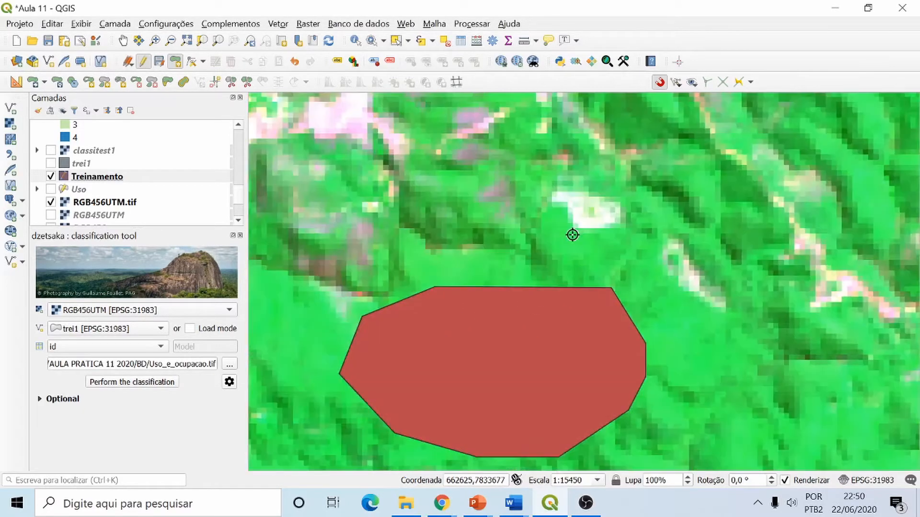
scroll(580, 230, down, 3)
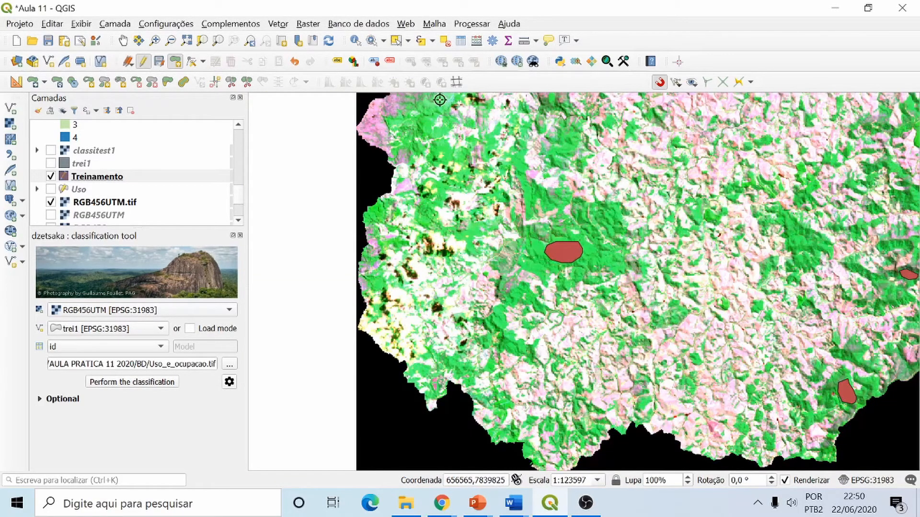
scroll(438, 103, up, 3)
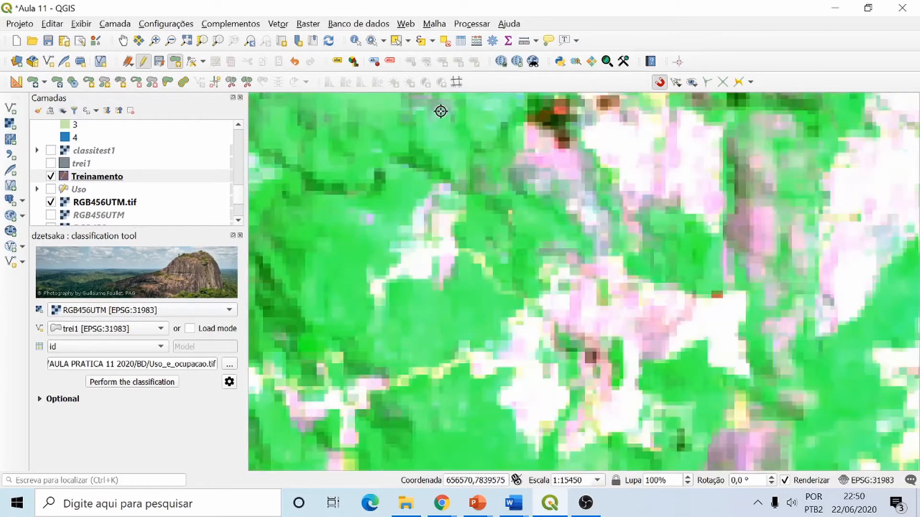
click(273, 211)
click(269, 250)
click(295, 312)
click(344, 317)
click(360, 286)
click(365, 263)
click(394, 218)
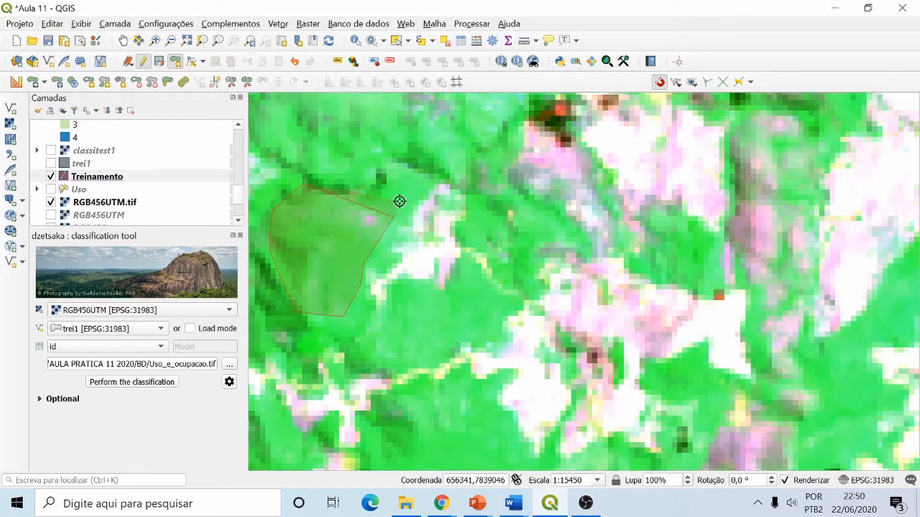
right_click(399, 200)
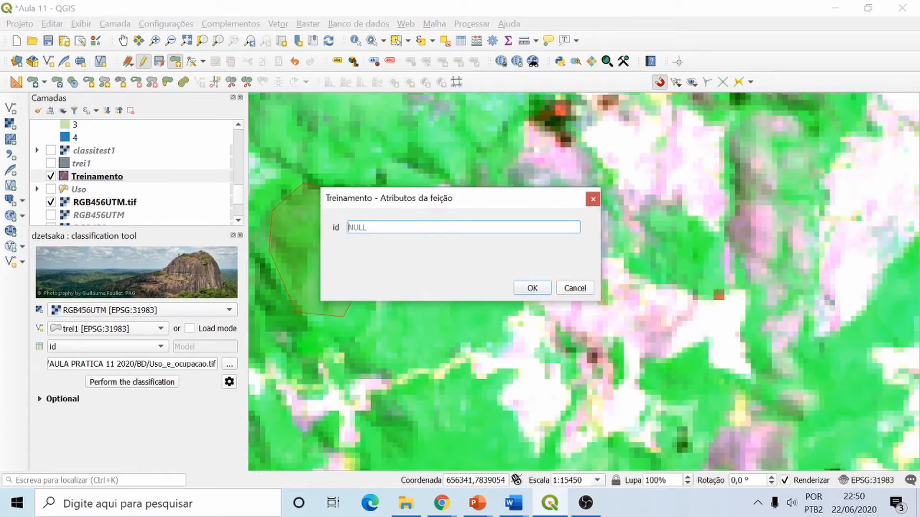
click(531, 289)
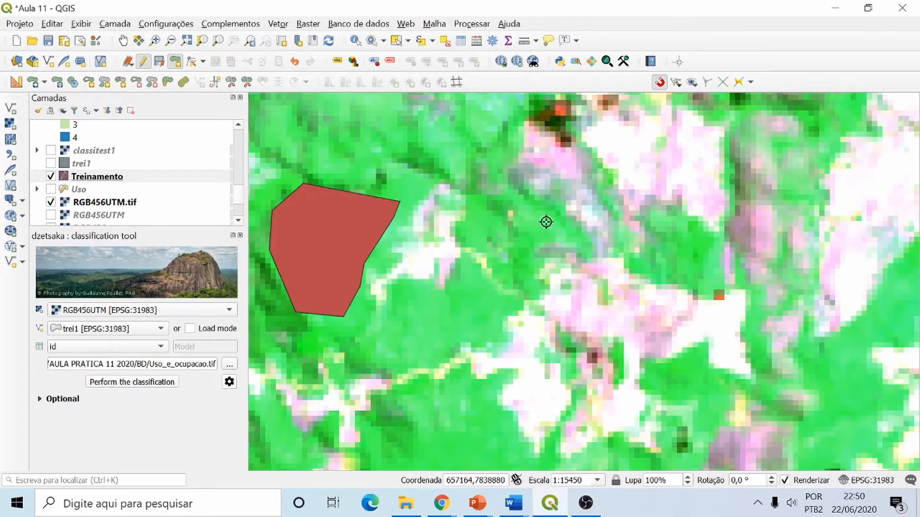
Step: Digitize a Treinamento polygon over the ridged green vegetation near the image's eastern end and assign it id 1
scroll(591, 288, up, 2)
scroll(594, 268, down, 6)
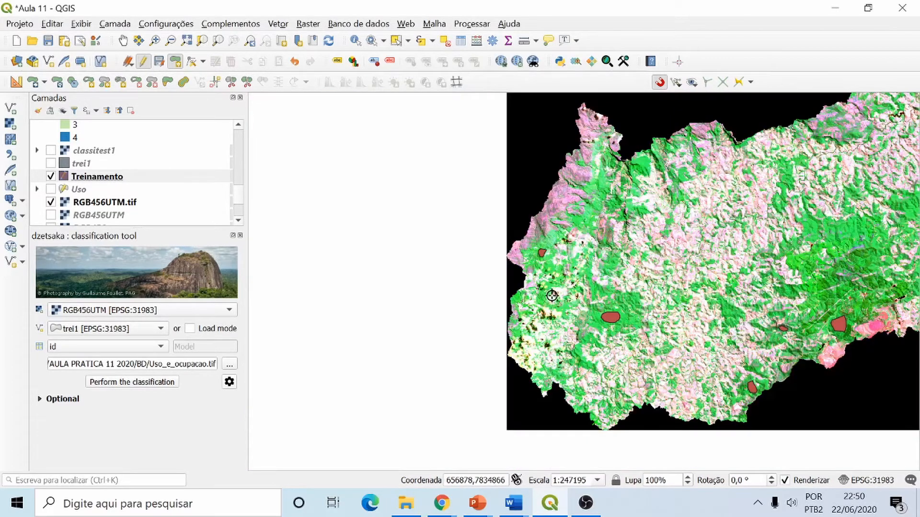
scroll(503, 261, down, 1)
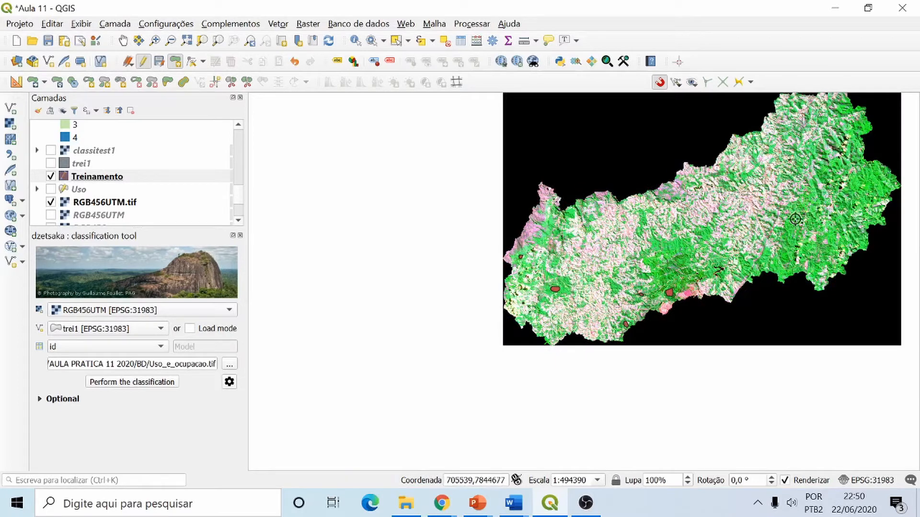
scroll(797, 216, up, 4)
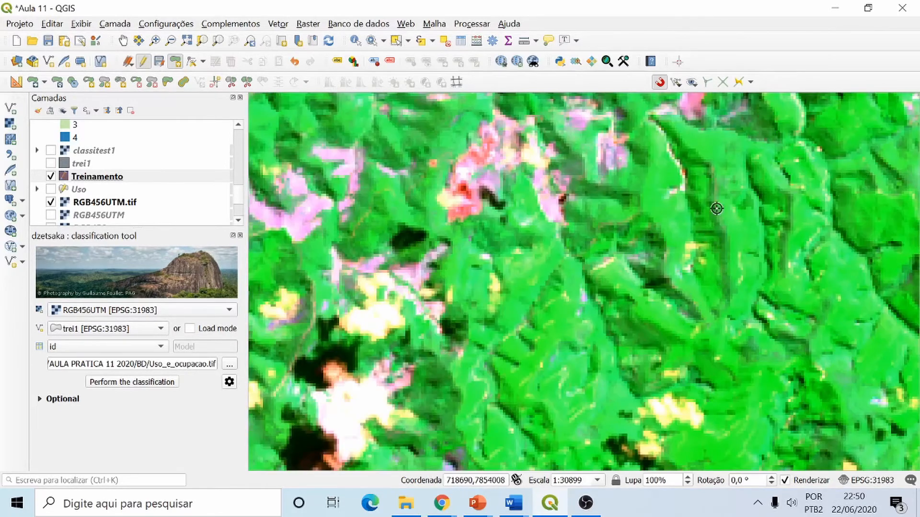
click(741, 188)
click(708, 316)
click(746, 347)
click(811, 332)
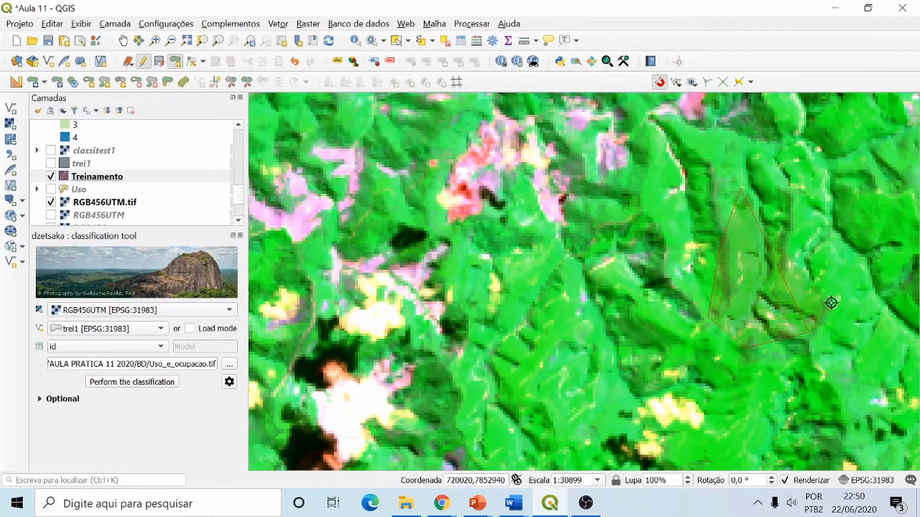
click(831, 286)
click(830, 235)
click(814, 189)
right_click(814, 190)
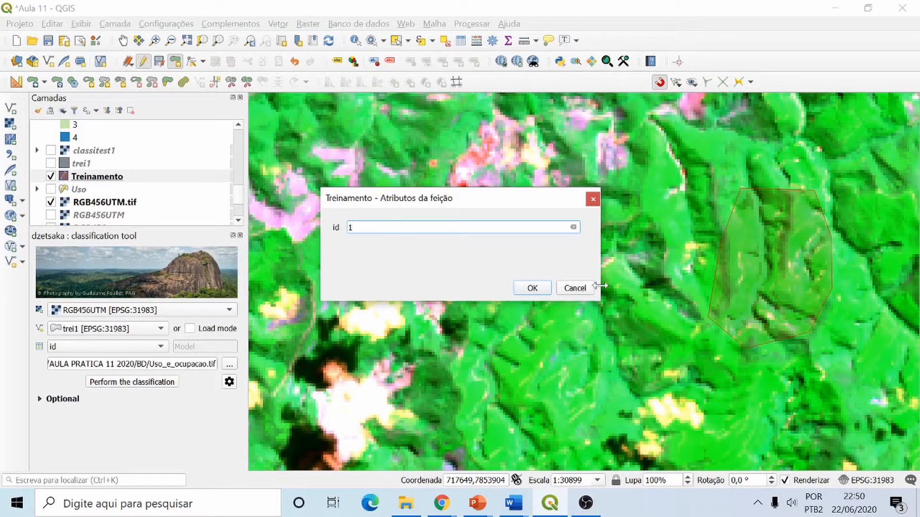
click(531, 288)
Step: Add a small Treinamento polygon with id 1 over the bright green patch between pink streaks, west of the easternmost sample
scroll(605, 269, up, 5)
scroll(653, 261, down, 7)
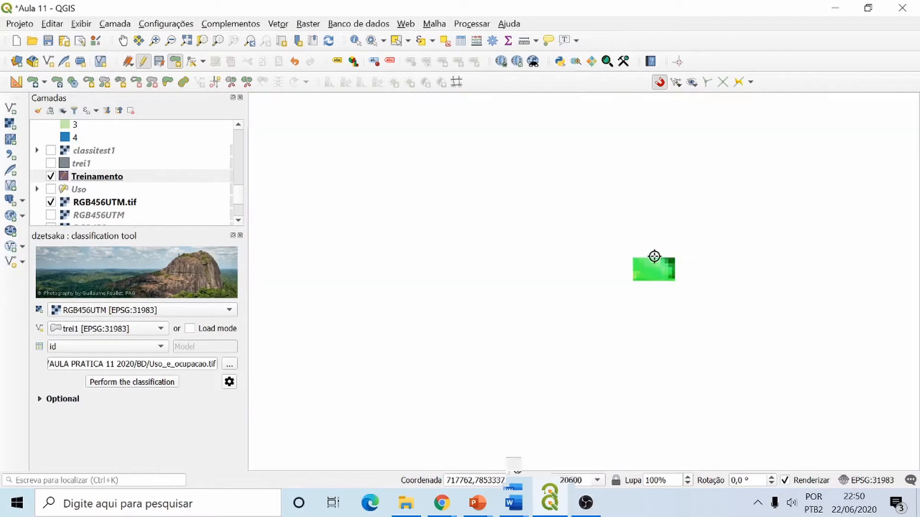
scroll(651, 253, up, 2)
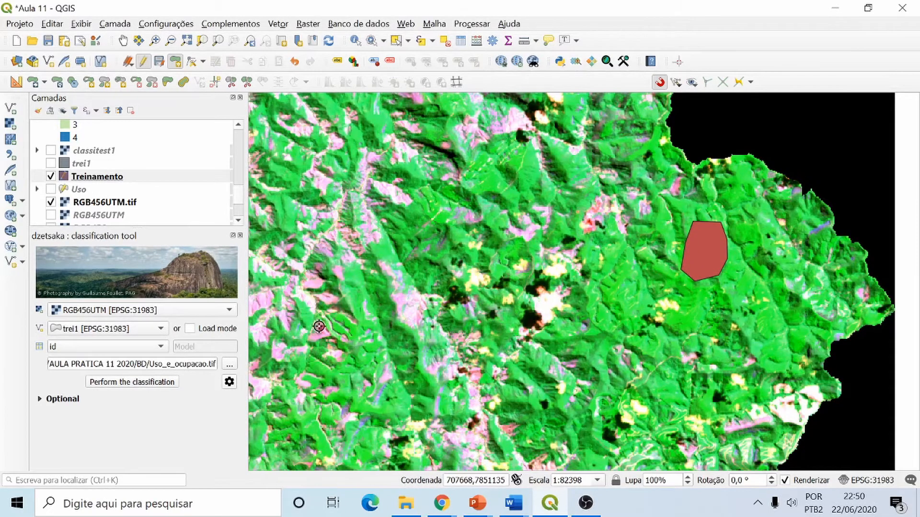
scroll(322, 326, up, 3)
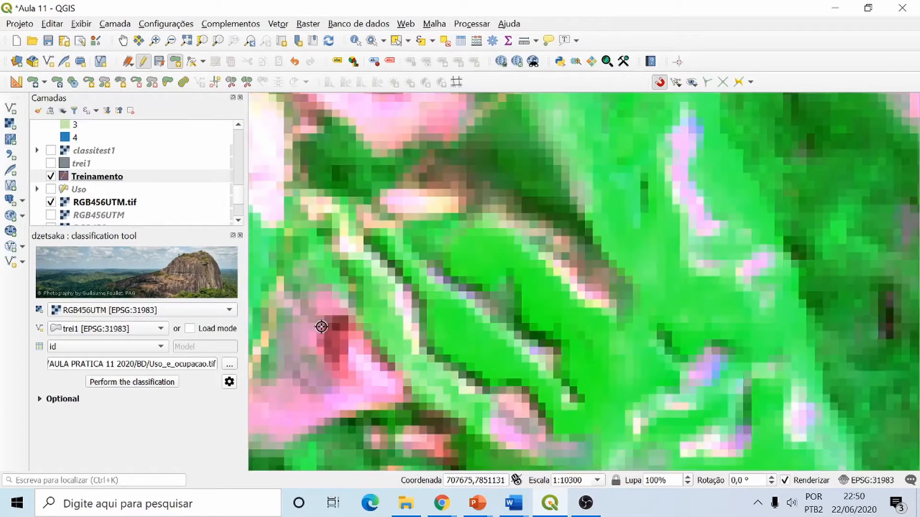
click(571, 340)
click(575, 375)
click(593, 395)
click(615, 395)
click(642, 367)
right_click(644, 365)
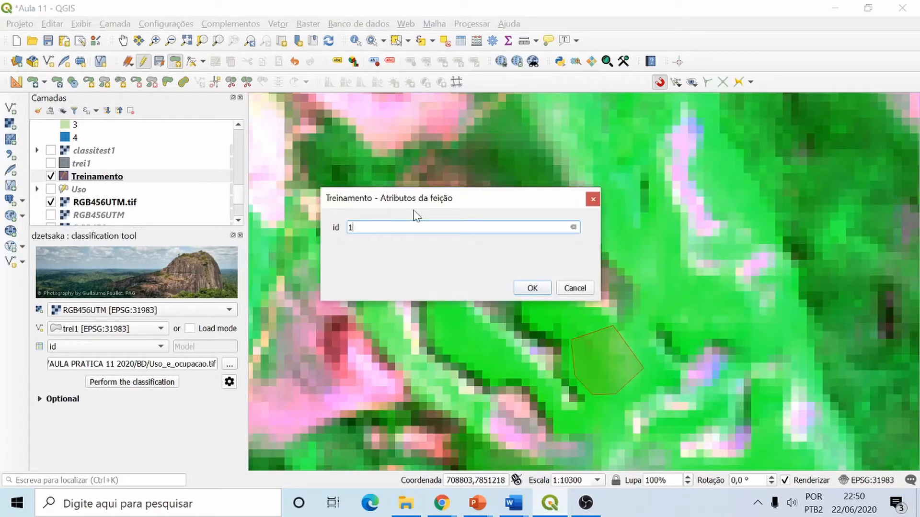
click(532, 288)
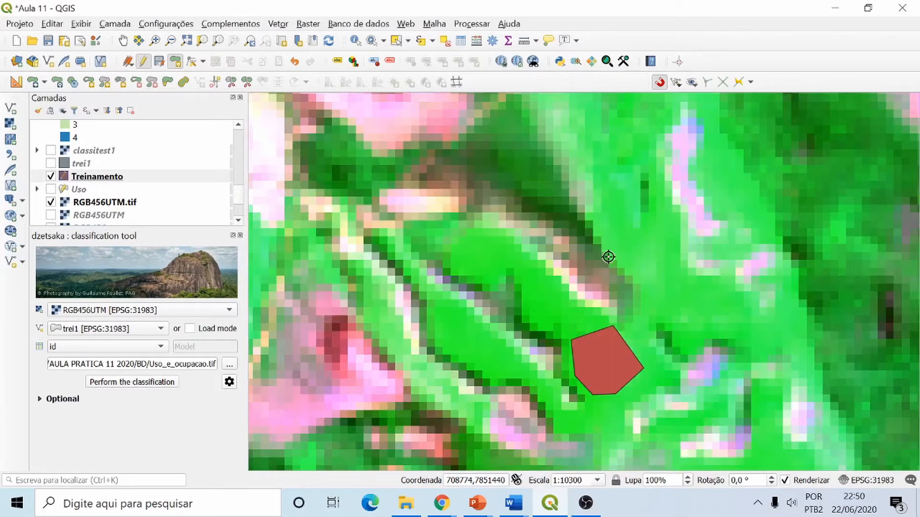
Step: Digitize a six- or seven-sided Treinamento polygon with its class id over the pale pink ground in the west-central part of the image
scroll(647, 246, up, 3)
scroll(655, 245, down, 4)
scroll(657, 240, down, 4)
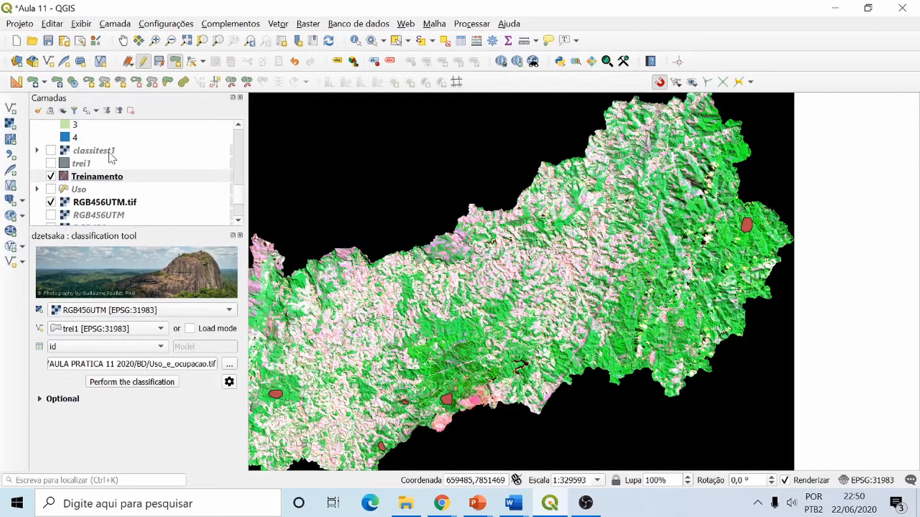
scroll(316, 352, up, 3)
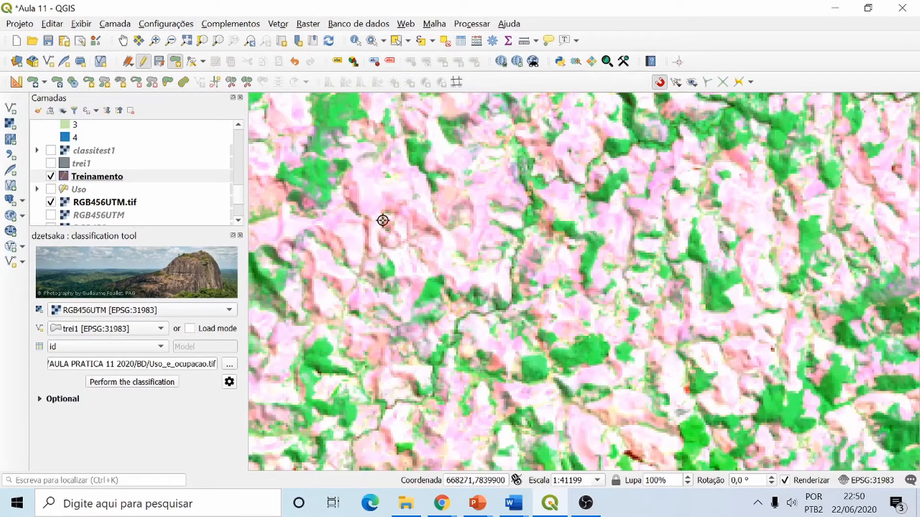
click(364, 194)
click(359, 216)
click(379, 233)
click(408, 241)
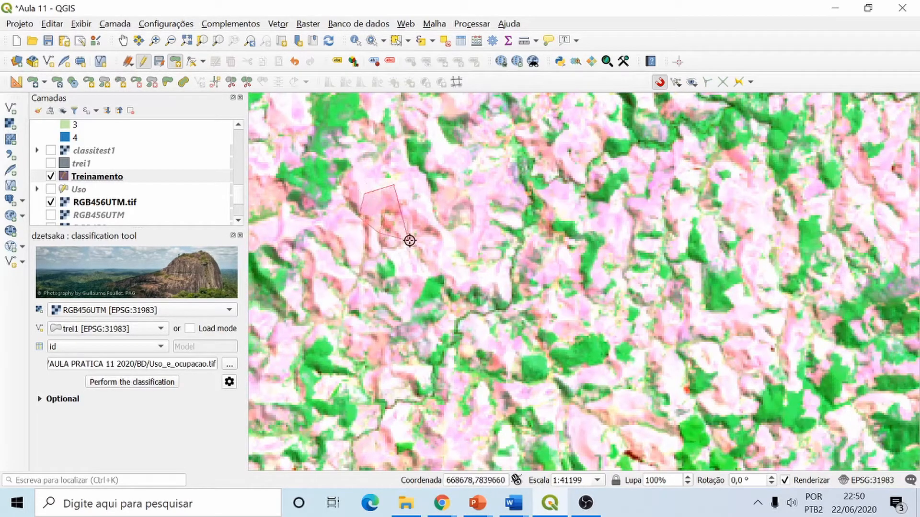
click(422, 233)
click(426, 214)
right_click(426, 213)
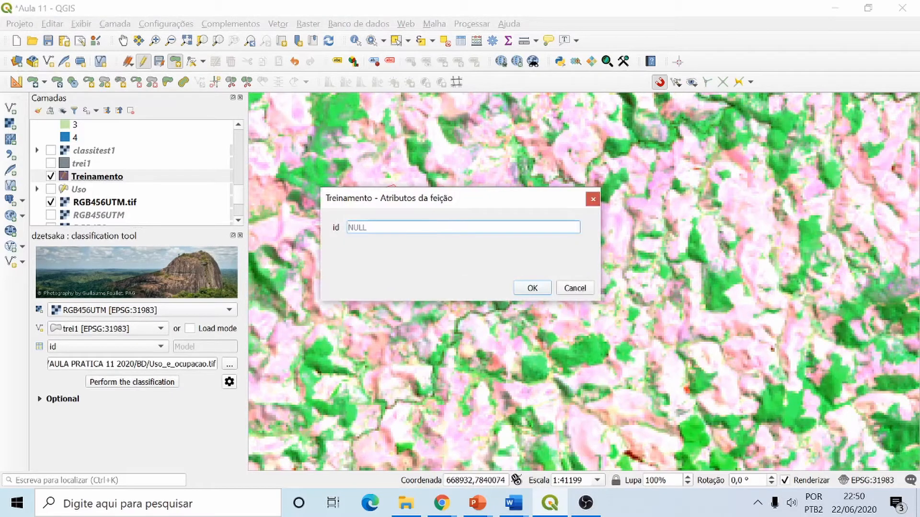
click(531, 288)
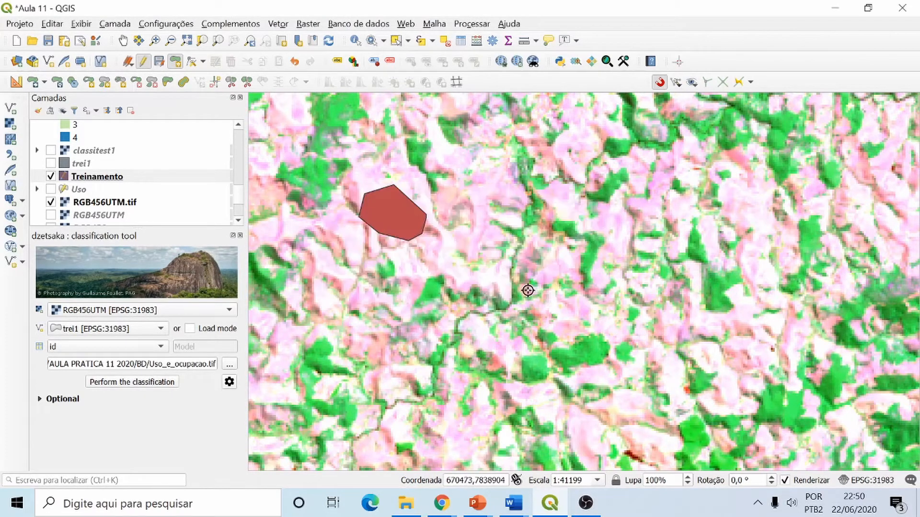
Step: Add a small four-sided Treinamento polygon with its class id over the pink patch southeast of the previous sample
click(575, 415)
click(583, 448)
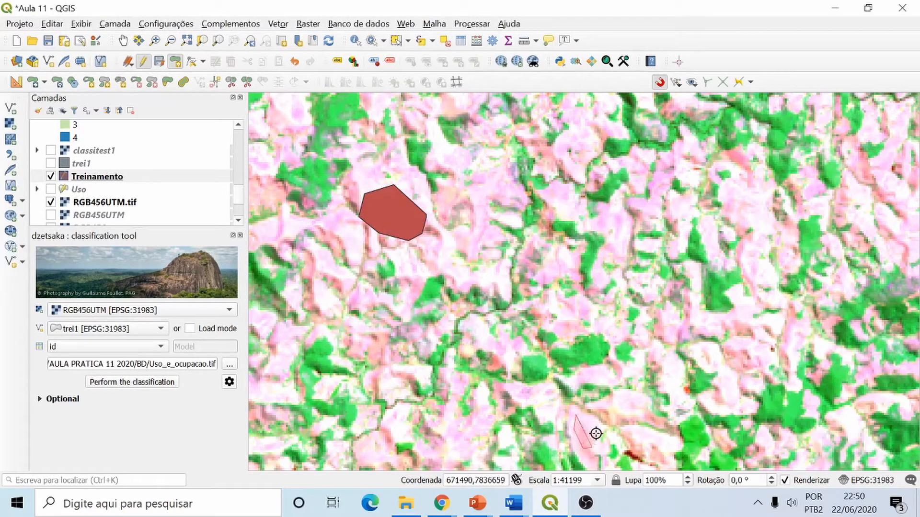
right_click(600, 425)
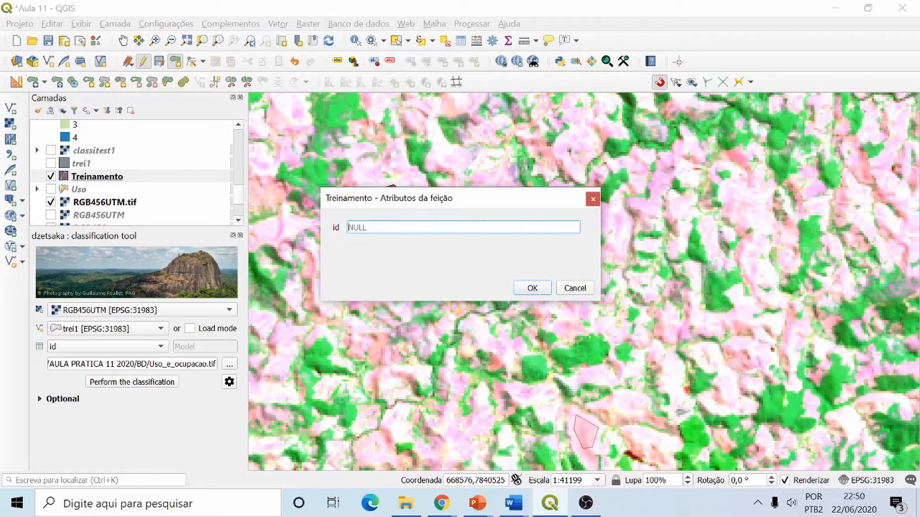
click(532, 288)
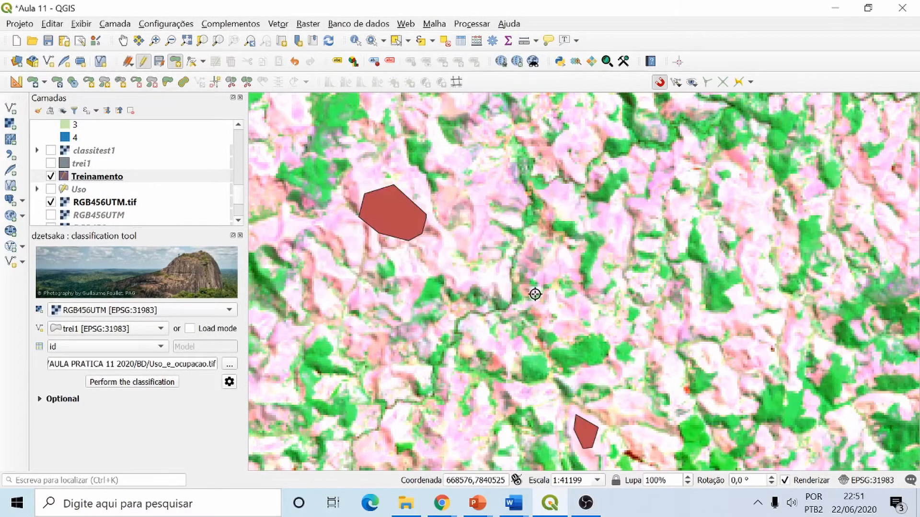
Step: Digitize a five-sided Treinamento polygon over the pink hilly terrain in the image's north-central part and assign it id 2
scroll(762, 210, up, 4)
scroll(618, 188, down, 6)
scroll(582, 192, down, 3)
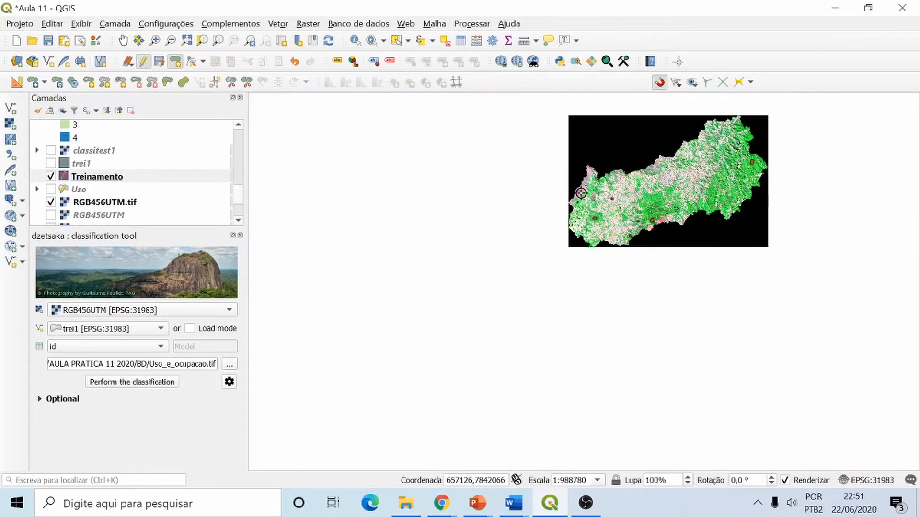
scroll(704, 179, up, 2)
scroll(570, 158, up, 2)
scroll(569, 158, up, 1)
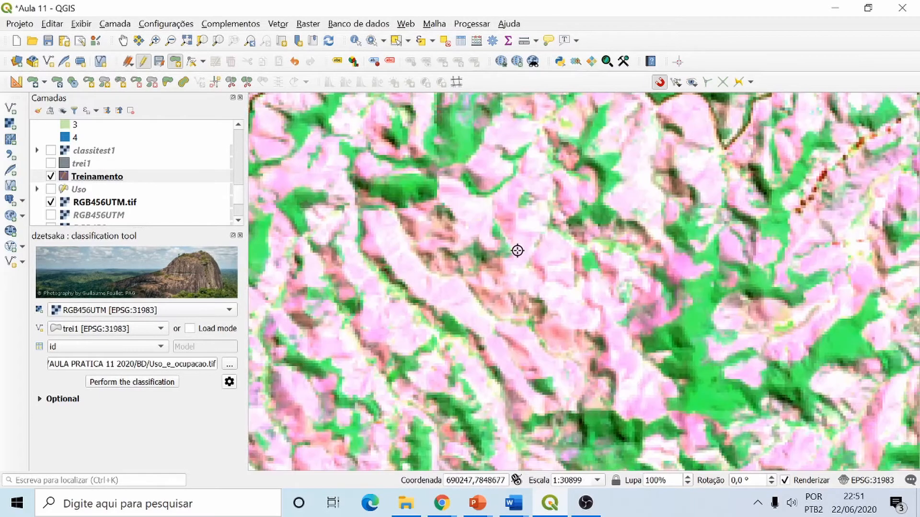
click(520, 248)
click(510, 288)
click(536, 303)
click(559, 289)
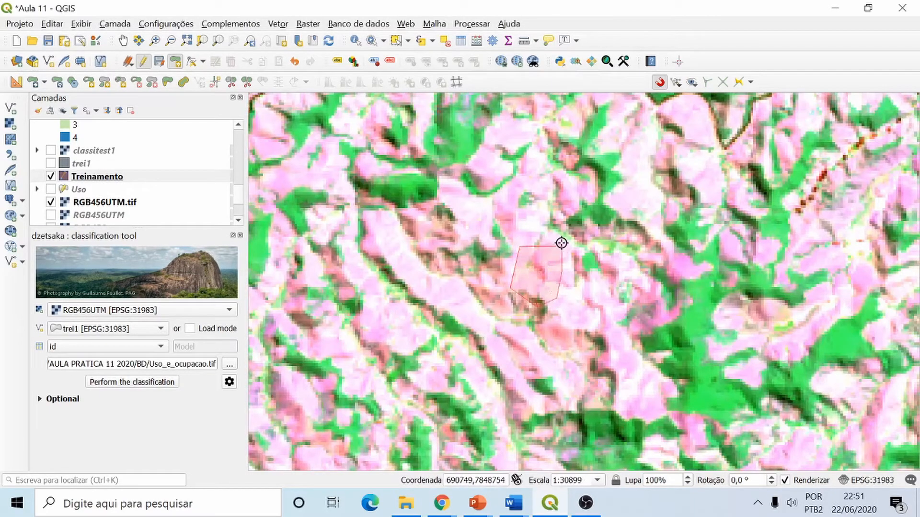
right_click(562, 242)
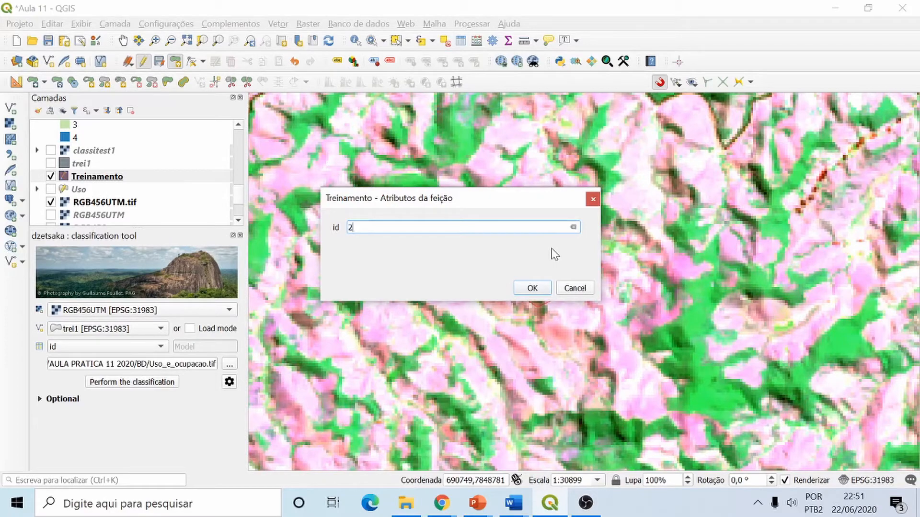
click(532, 288)
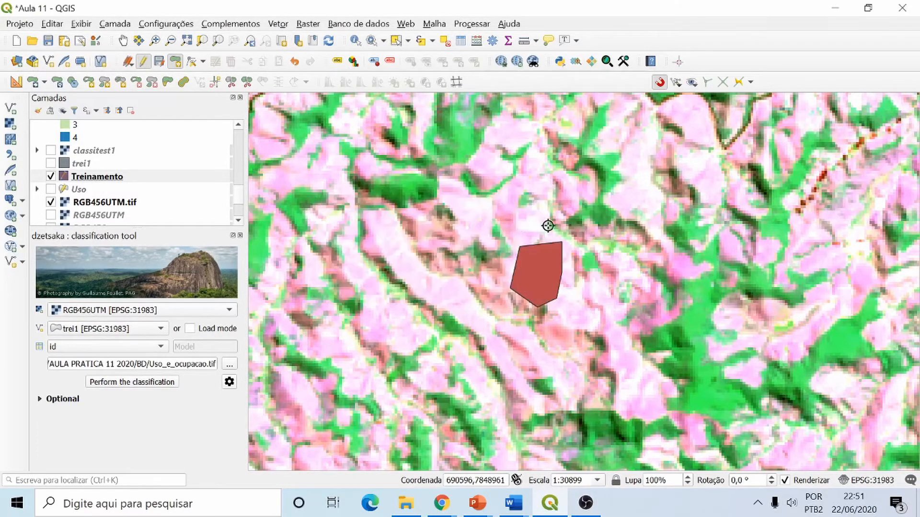
Step: Add a Treinamento polygon with id 2 over the pink slopes just inside the image's northern edge
scroll(547, 225, down, 4)
scroll(575, 218, up, 2)
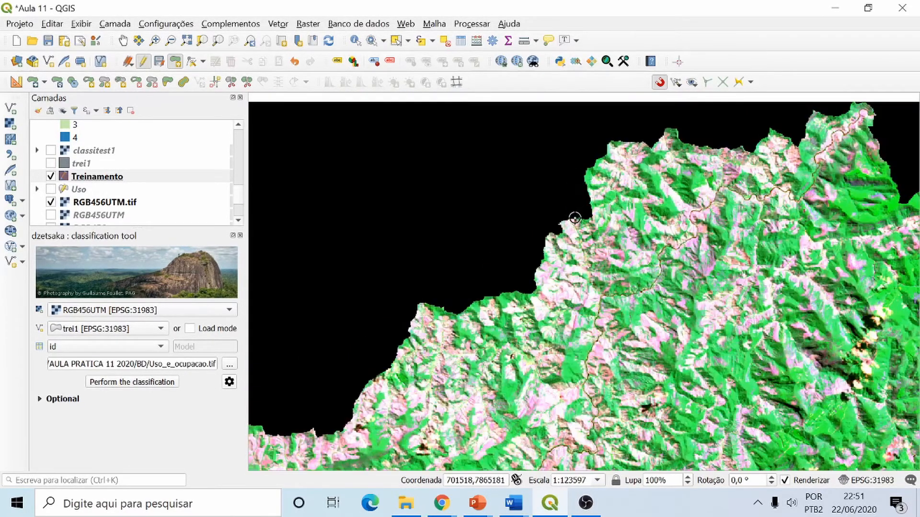
scroll(556, 278, up, 2)
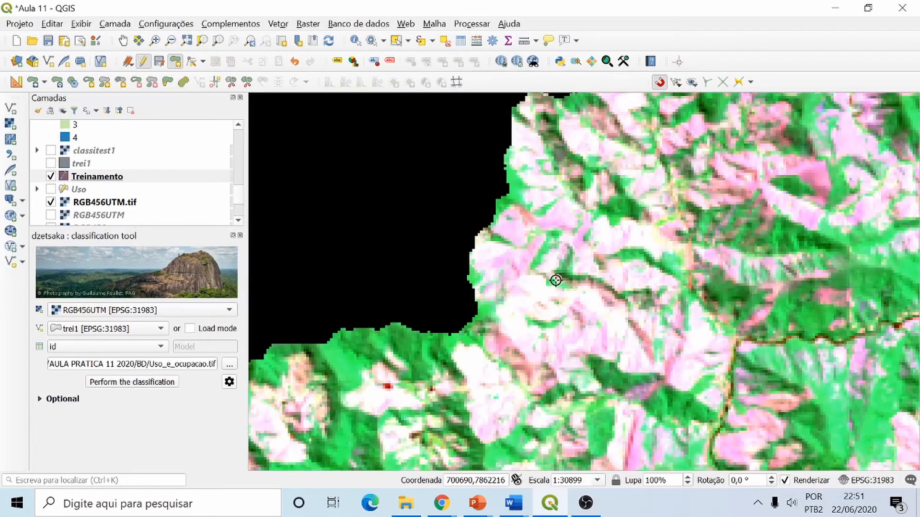
click(577, 315)
click(581, 341)
click(606, 344)
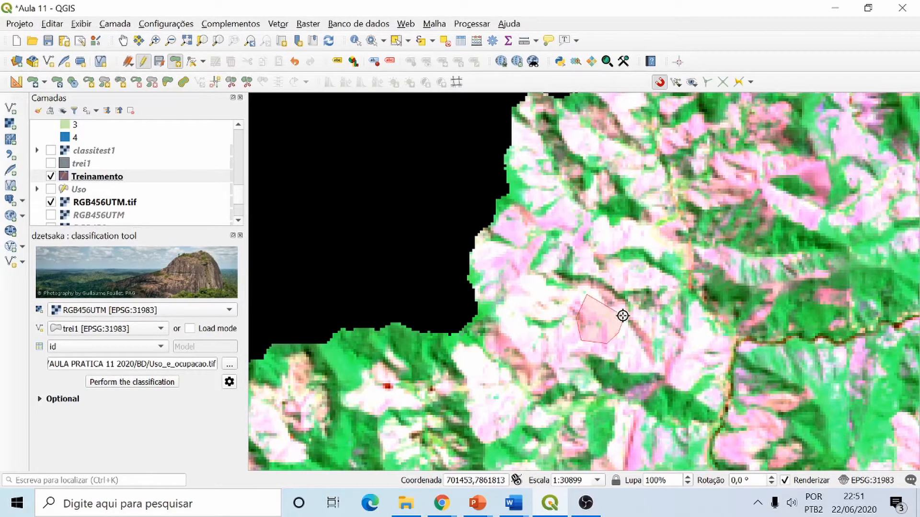
right_click(623, 316)
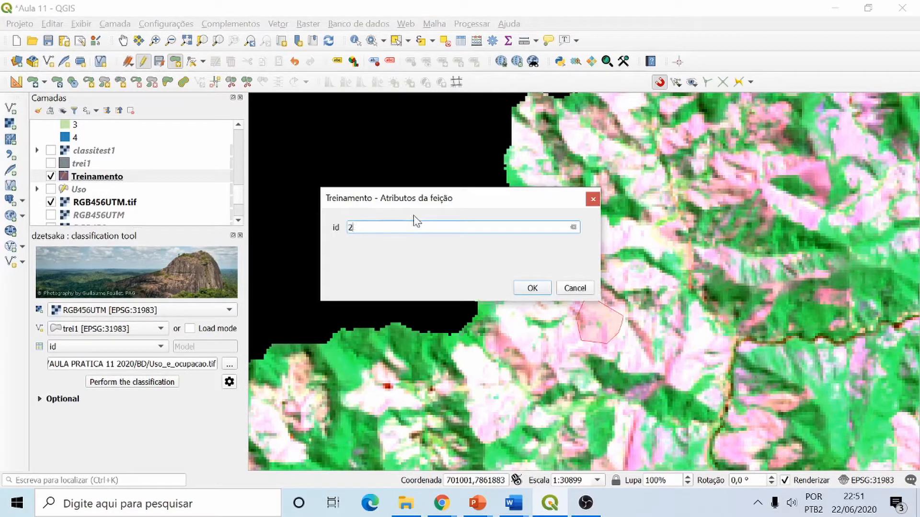
click(533, 289)
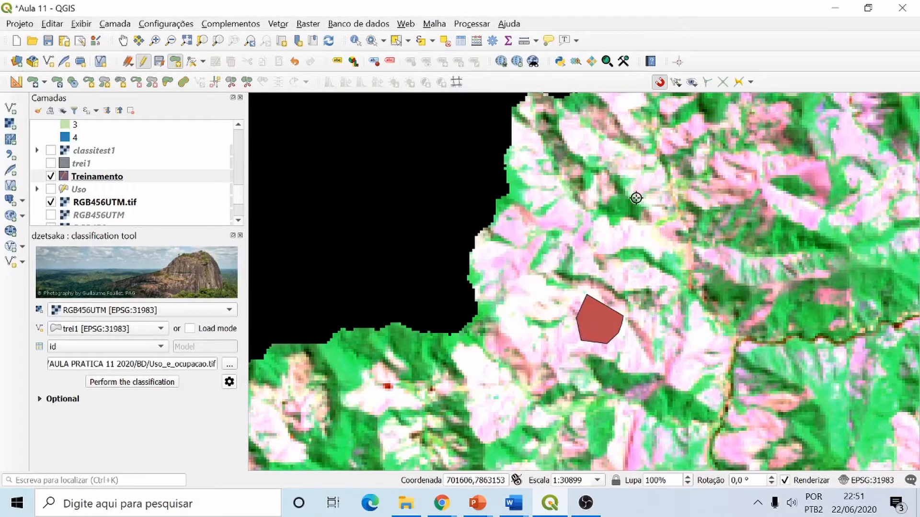
Step: Digitize a Treinamento polygon with its class id over the purple highlands along the image's western edge
scroll(636, 198, down, 4)
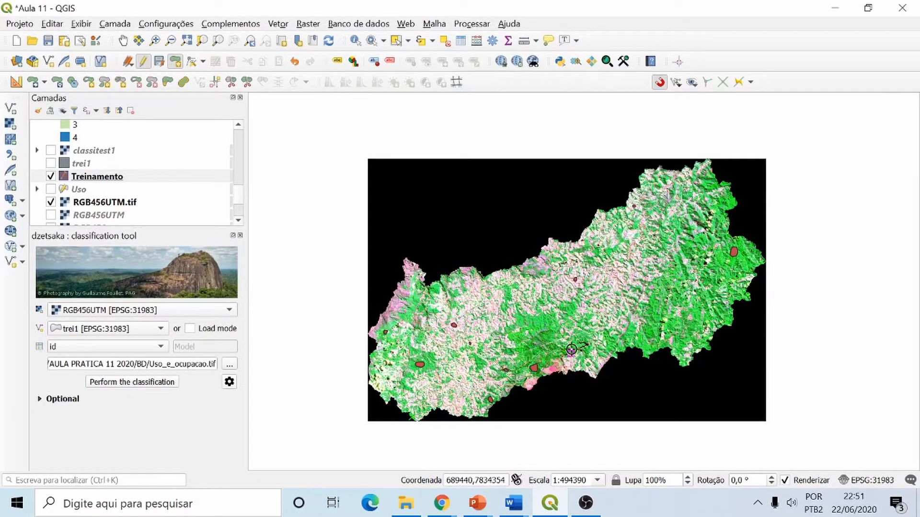
scroll(351, 318, up, 2)
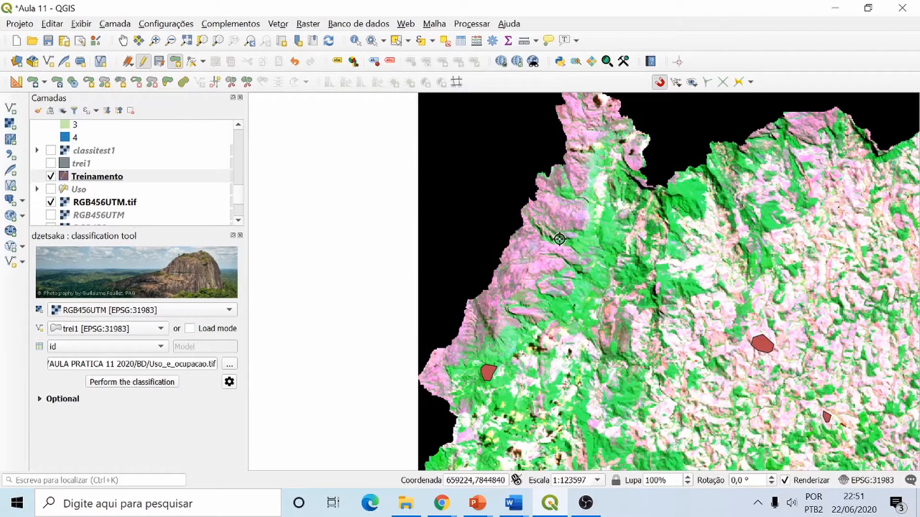
scroll(515, 223, up, 1)
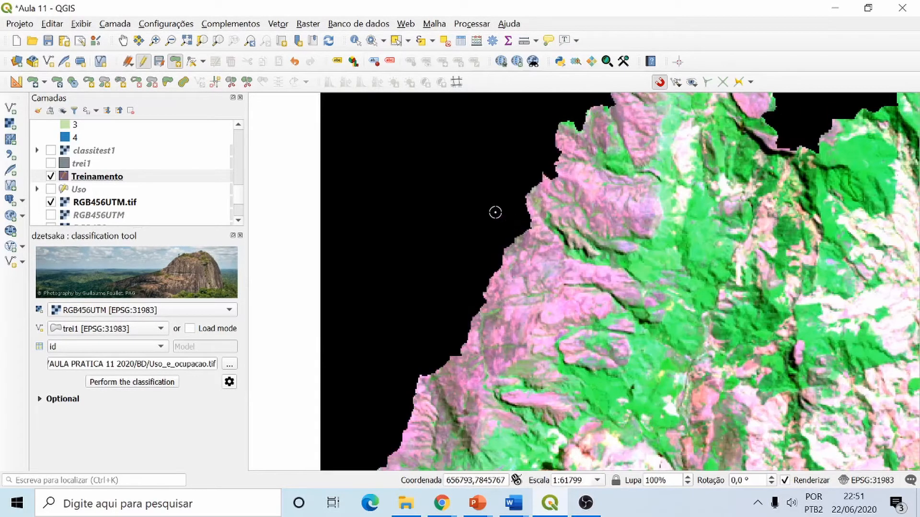
click(504, 312)
click(501, 342)
click(561, 325)
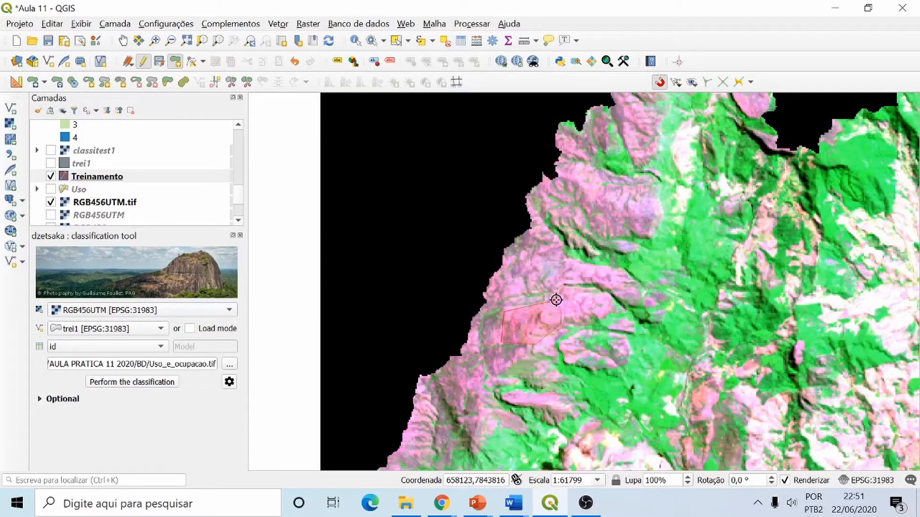
click(556, 300)
right_click(556, 300)
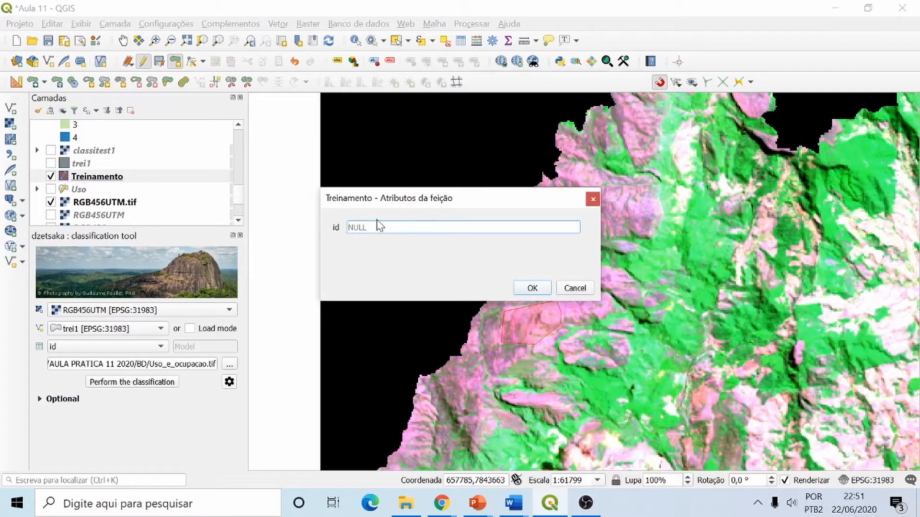
click(533, 289)
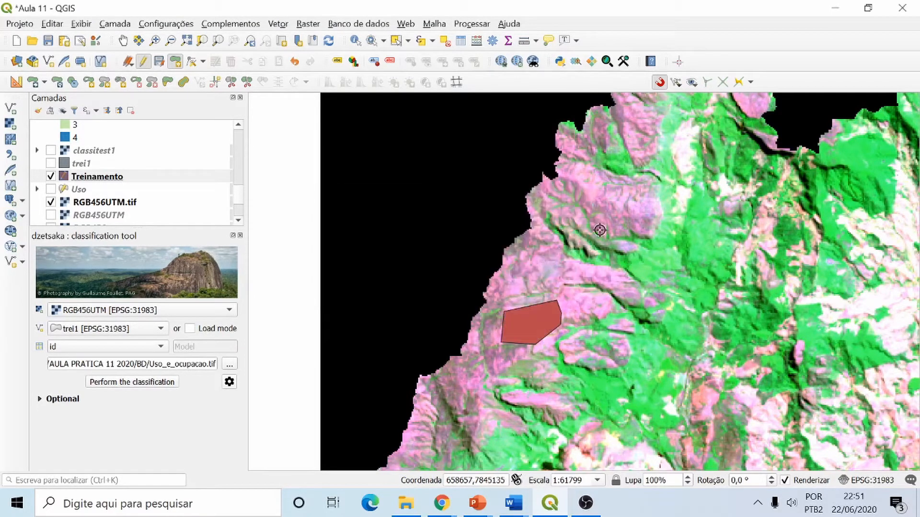
Step: Add a smaller Treinamento polygon with its class id on the purple highlands north of the previous sample
click(627, 135)
click(634, 111)
right_click(634, 110)
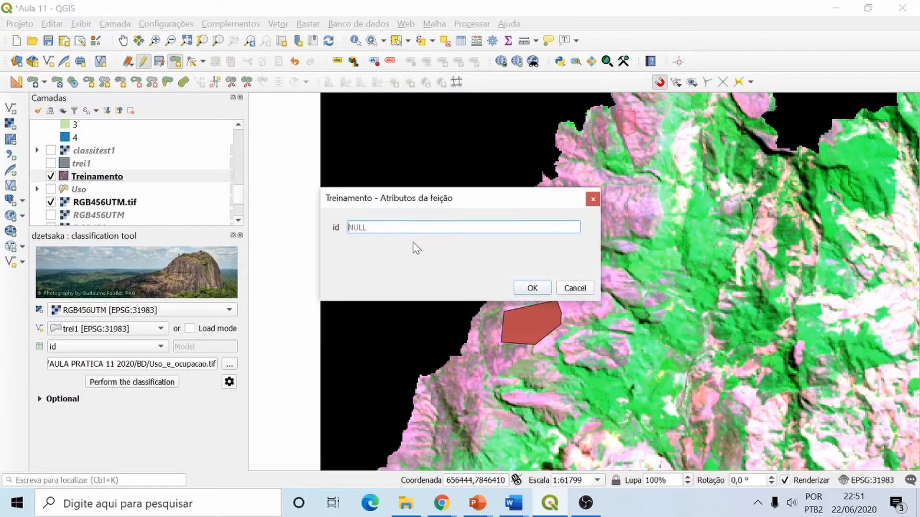
click(521, 291)
Step: Digitize a small Treinamento polygon over the pink tip at the image's far western edge and assign it id 3
scroll(511, 157, down, 3)
scroll(483, 254, up, 3)
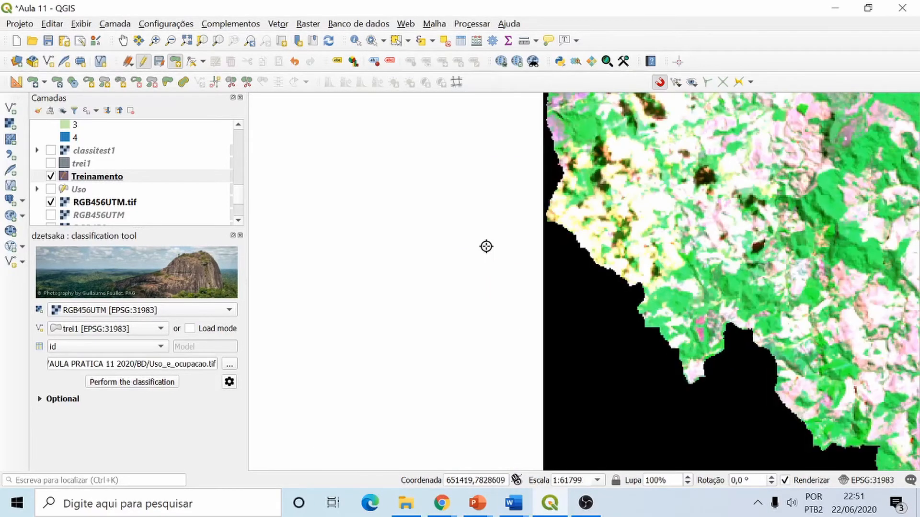
scroll(554, 117, down, 3)
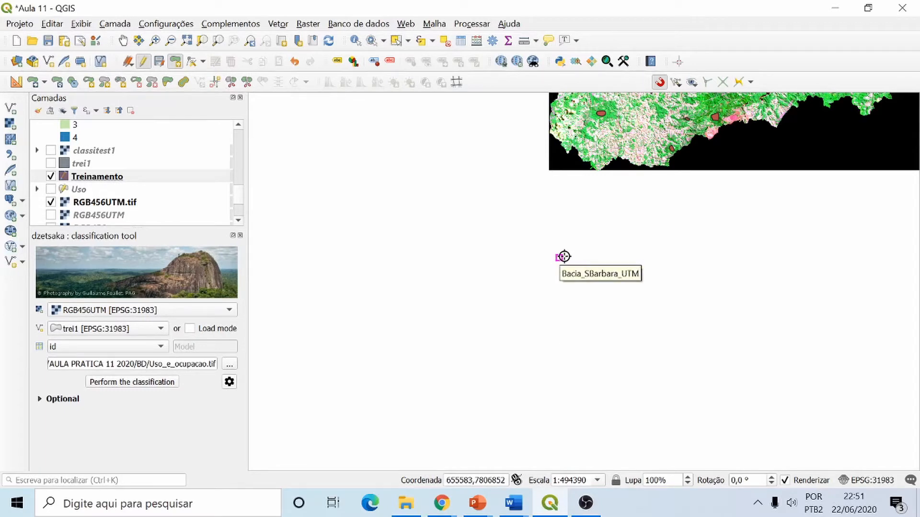
click(124, 42)
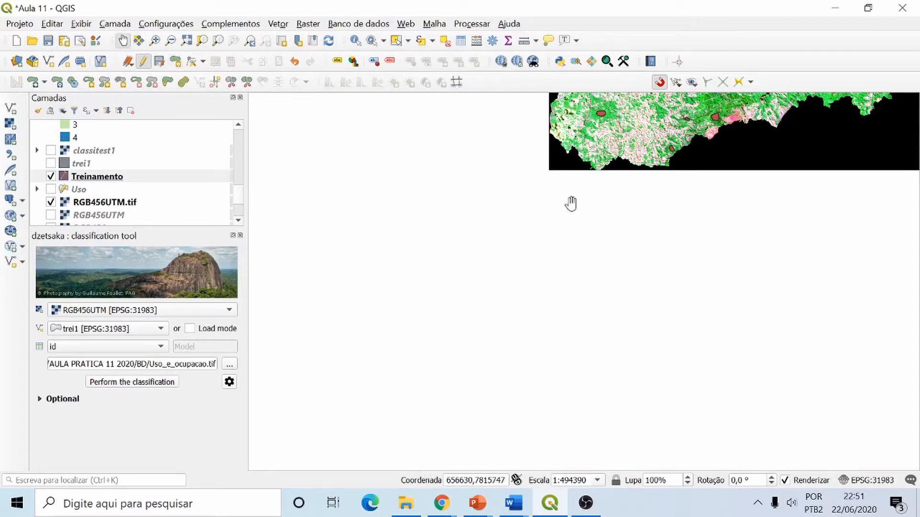
drag(572, 146, 460, 250)
scroll(507, 232, up, 2)
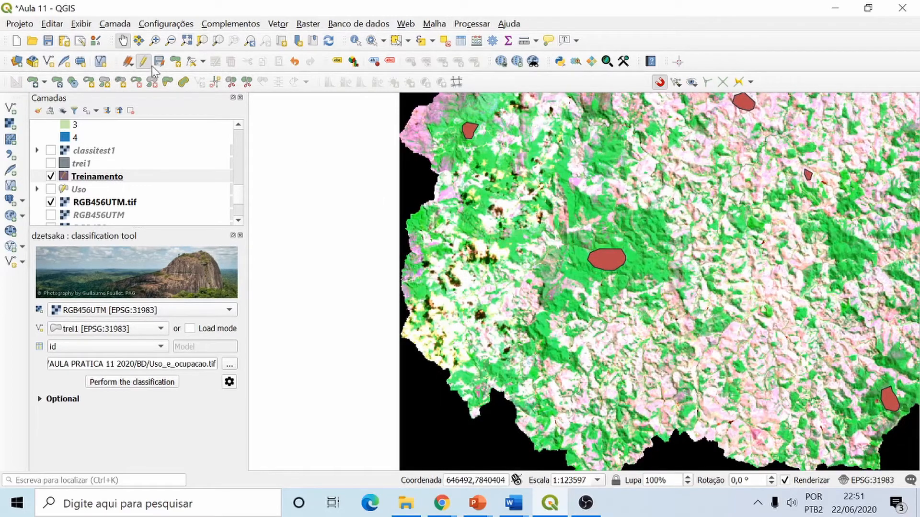
click(176, 62)
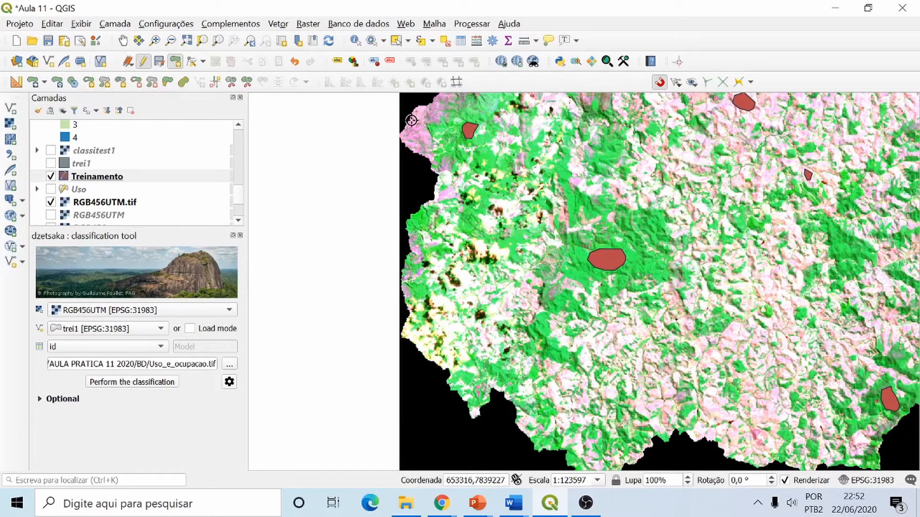
click(412, 120)
click(411, 137)
click(419, 139)
click(421, 129)
right_click(422, 129)
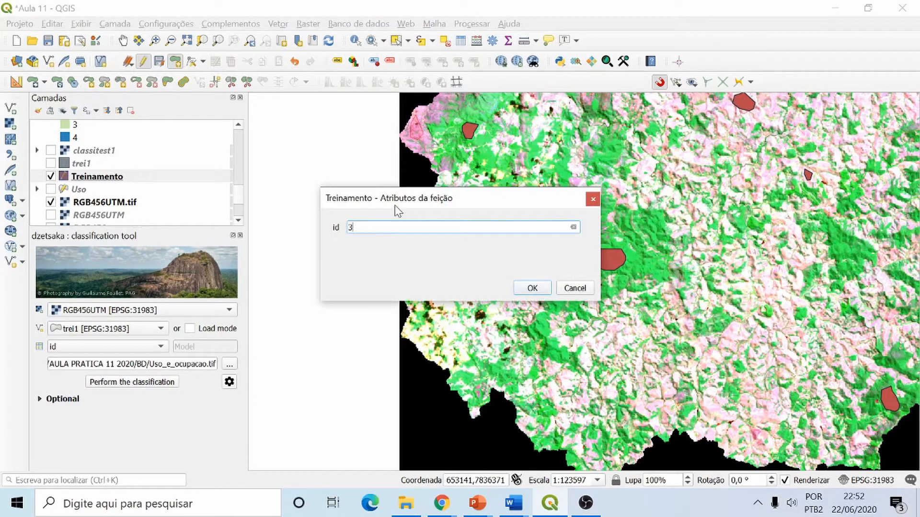
click(530, 287)
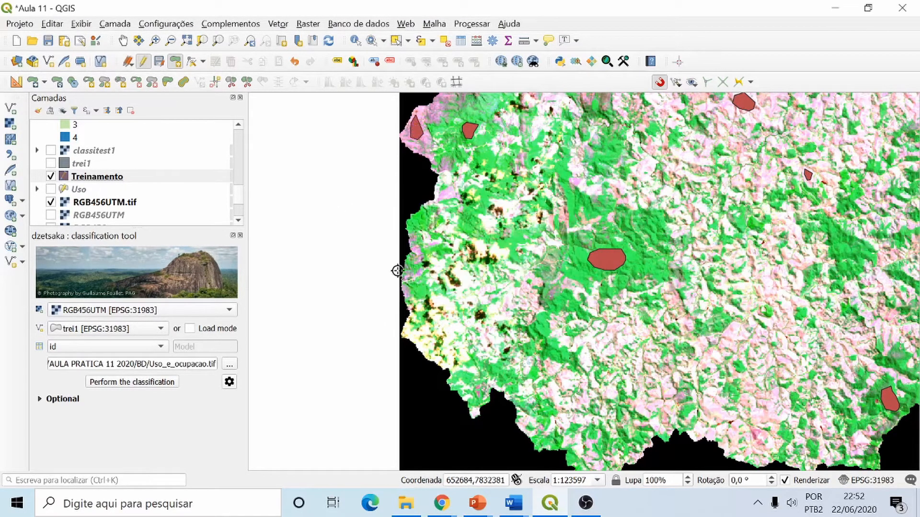
Step: Digitize a Treinamento polygon with its class id over the widest eastern part of the dark branching reservoir near the southern edge
scroll(416, 229, up, 1)
scroll(325, 266, down, 2)
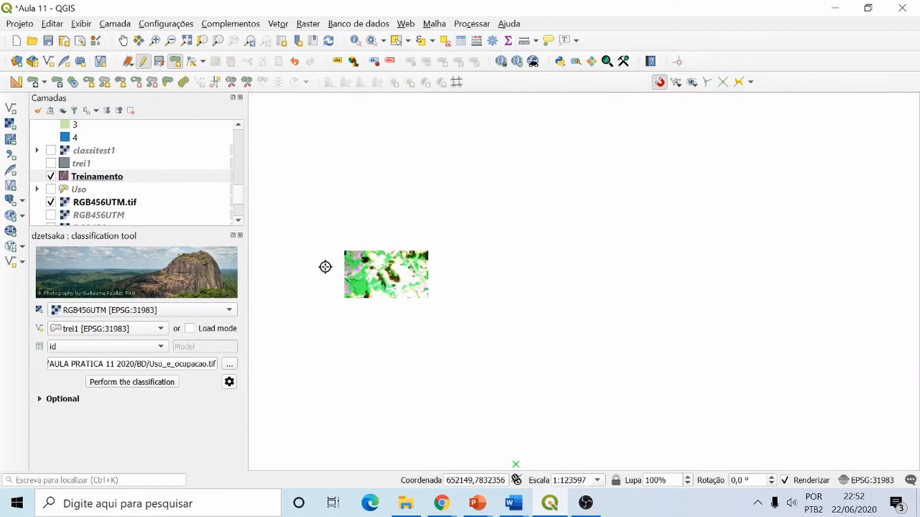
scroll(810, 212, up, 2)
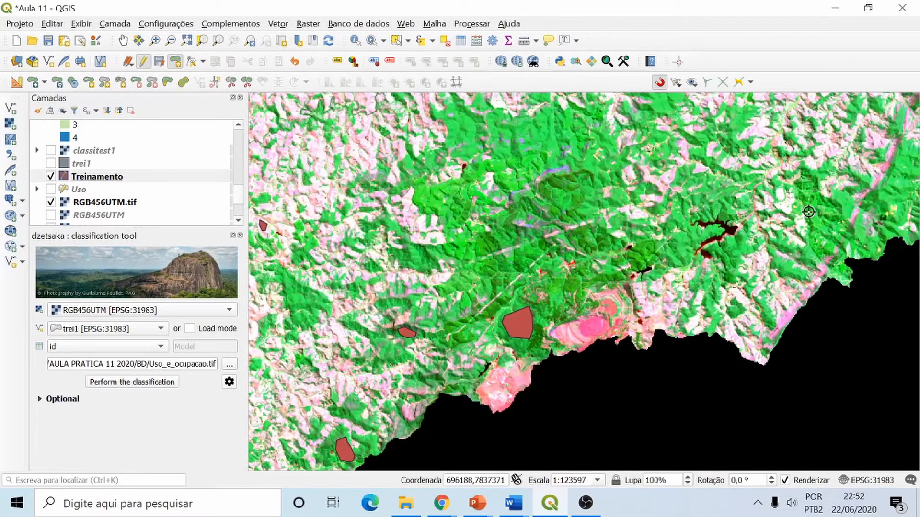
scroll(676, 241, up, 1)
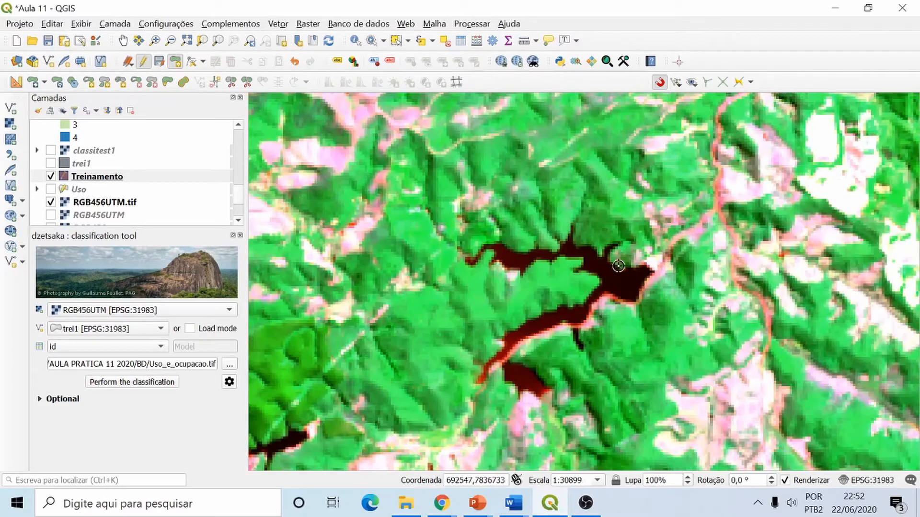
click(607, 277)
click(613, 290)
click(621, 292)
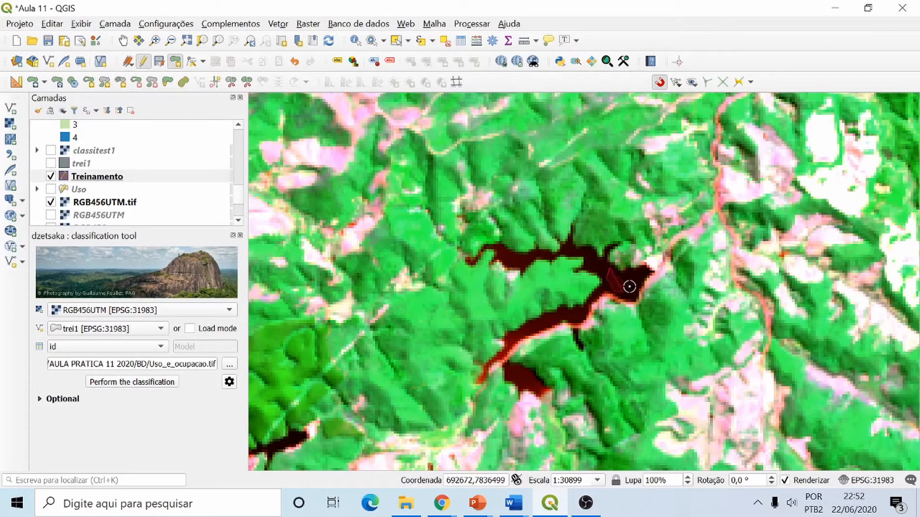
click(630, 285)
right_click(633, 274)
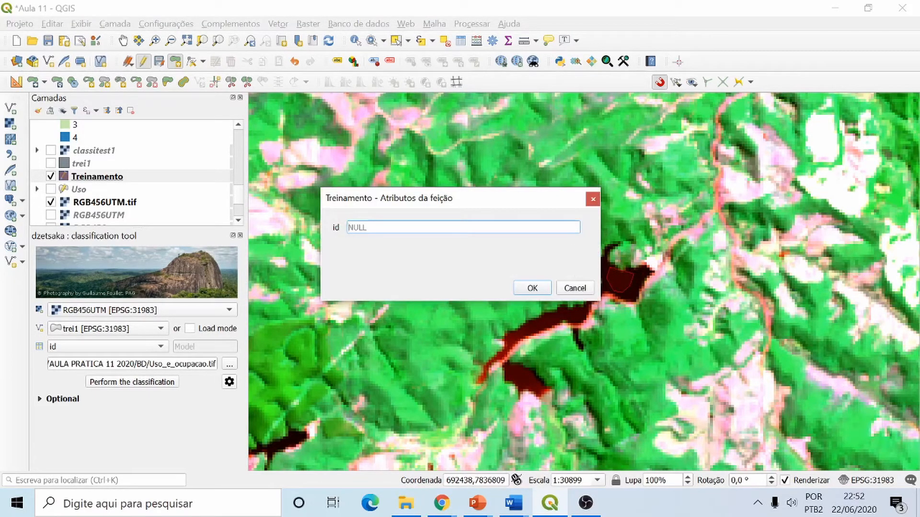
click(524, 288)
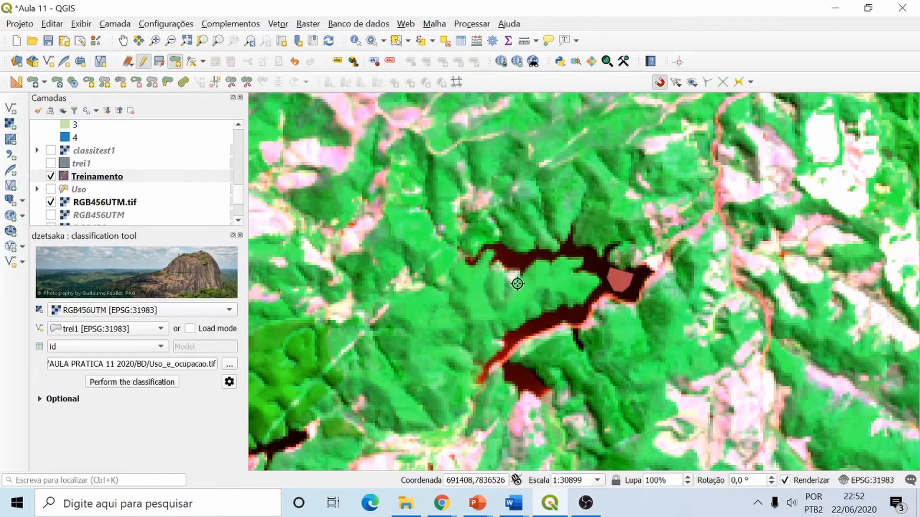
Step: Add a narrow Treinamento polygon with its class id on the small dark water body just south of the branching reservoir
click(517, 384)
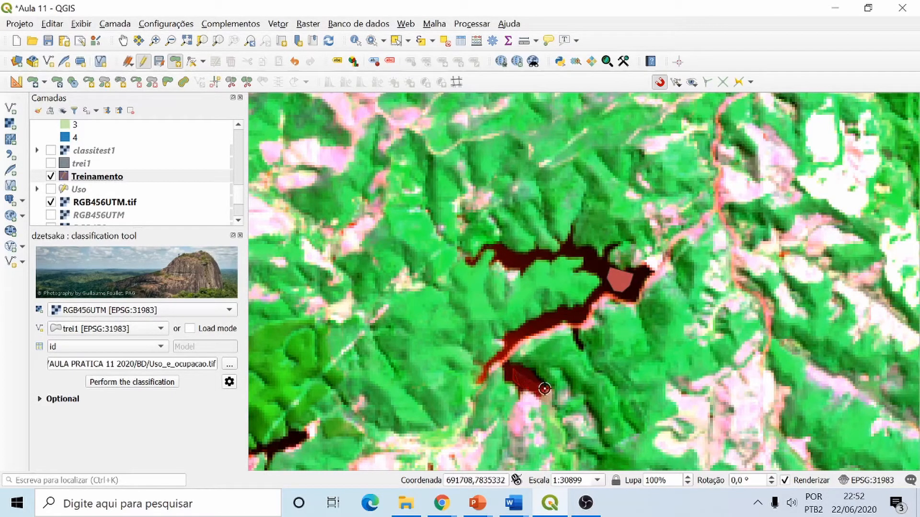
right_click(540, 381)
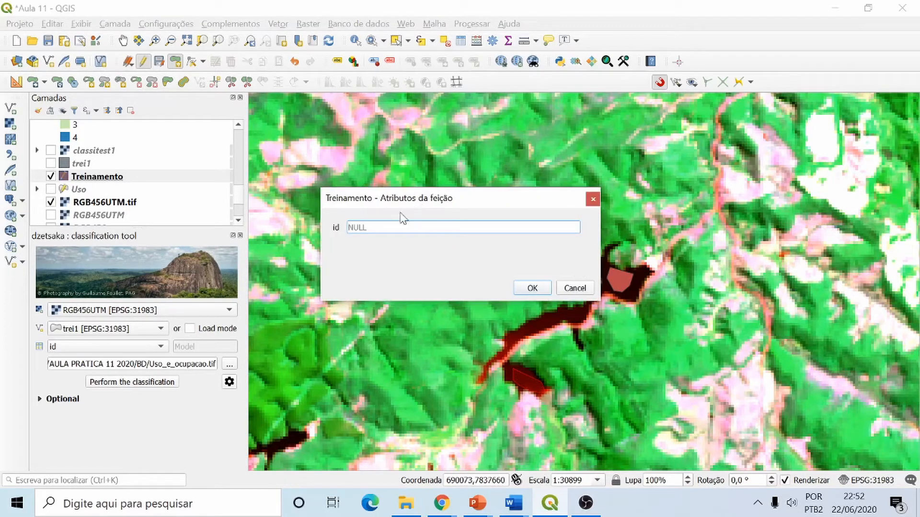
click(532, 288)
Step: Add a Treinamento polygon with id 4 over the elongated dark water body southwest of the branching reservoir
click(123, 41)
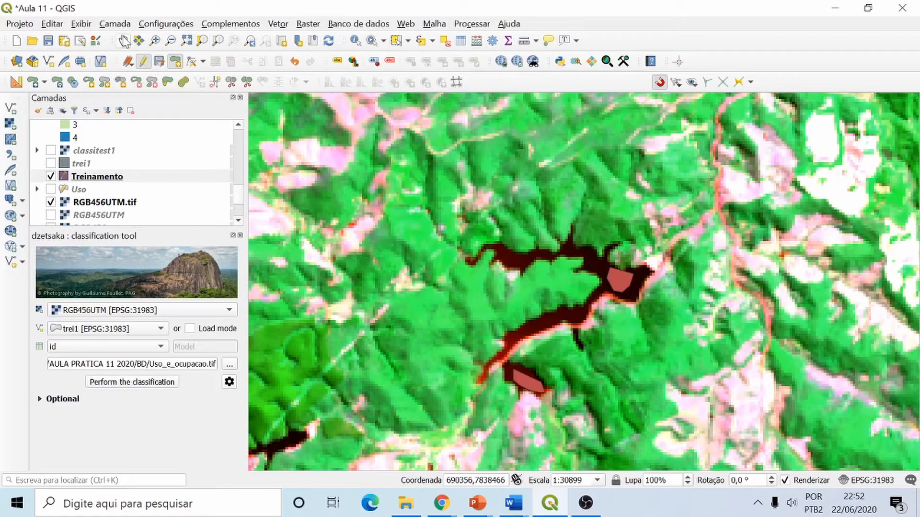
drag(355, 262, 612, 182)
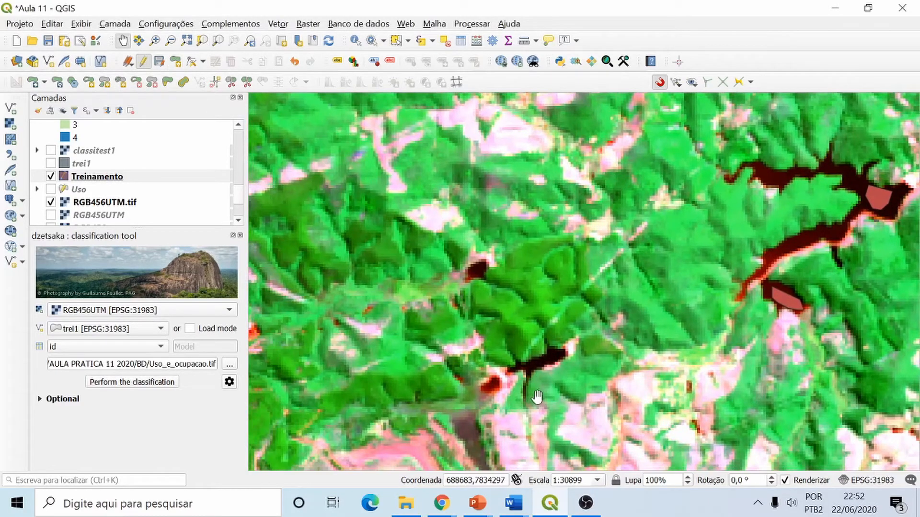
scroll(529, 340, down, 2)
scroll(525, 378, up, 2)
scroll(525, 378, up, 1)
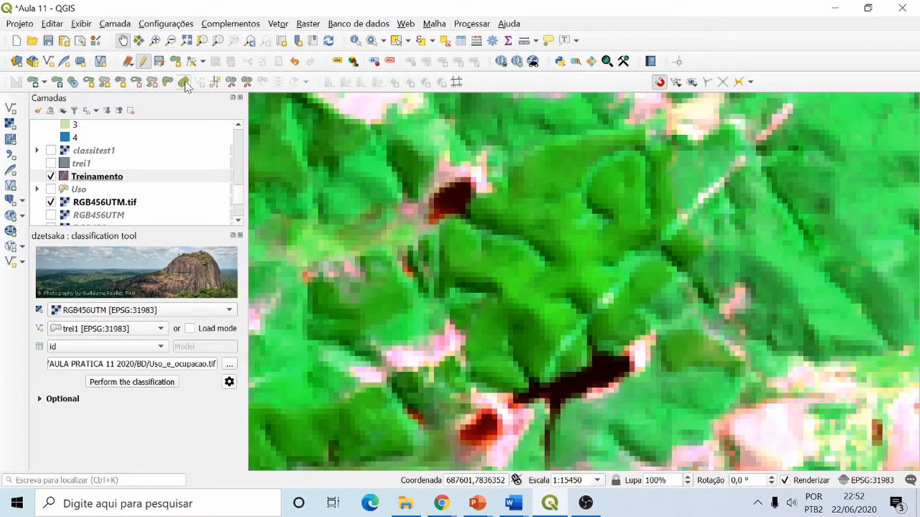
click(174, 62)
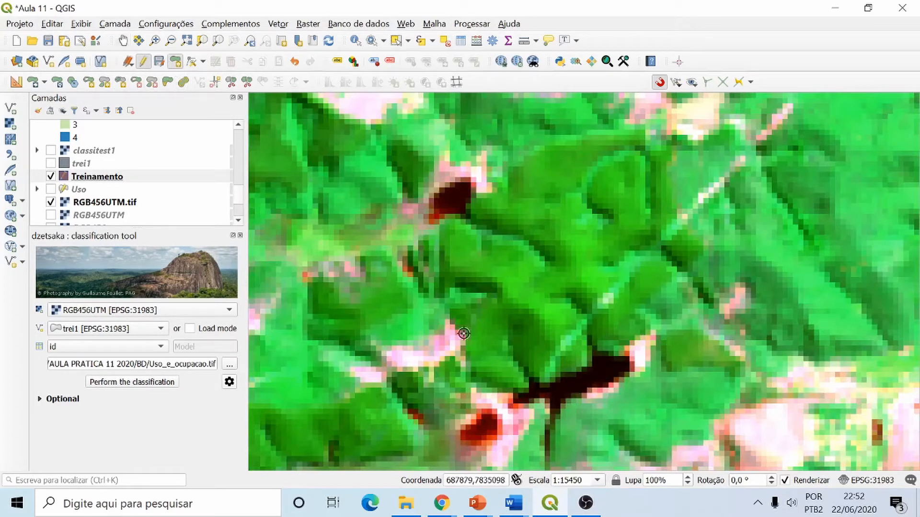
click(580, 376)
click(557, 390)
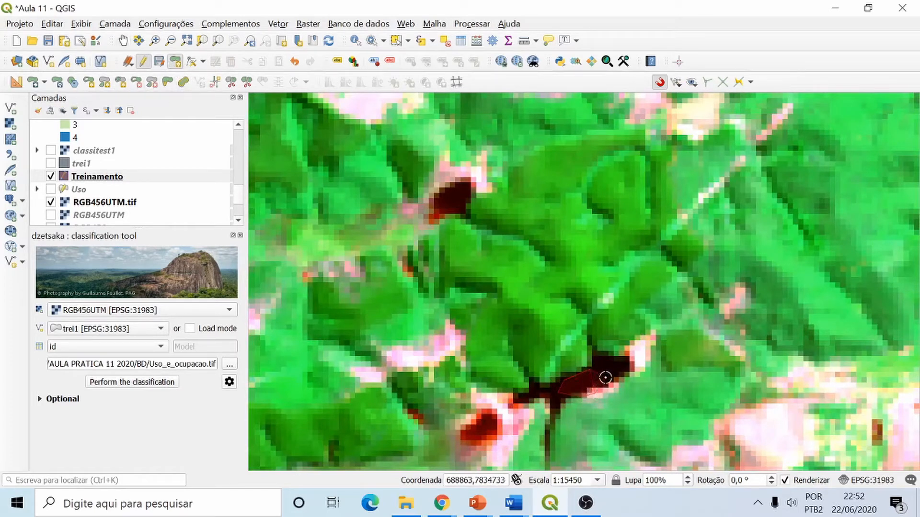
right_click(605, 378)
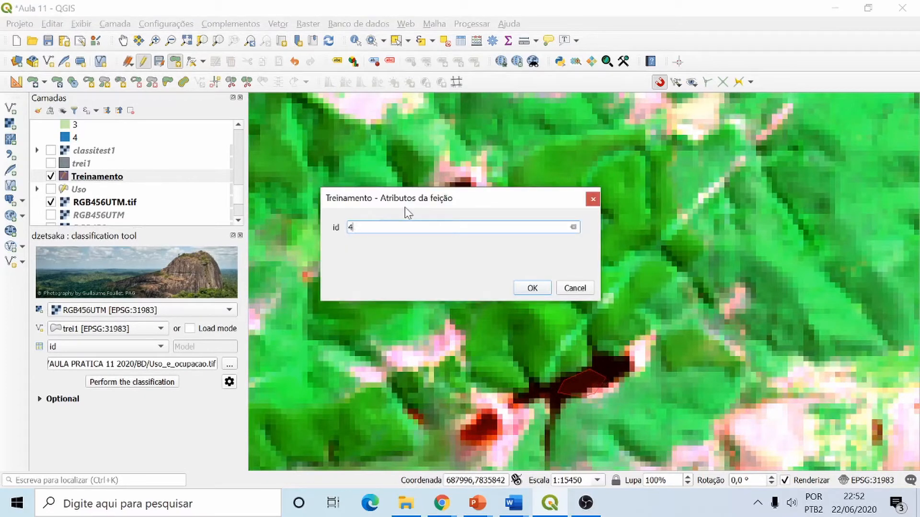
click(531, 288)
Step: Digitize a Treinamento polygon with id 5 over the large white cloud in the northeastern part of the image
scroll(532, 196, up, 3)
scroll(531, 196, down, 7)
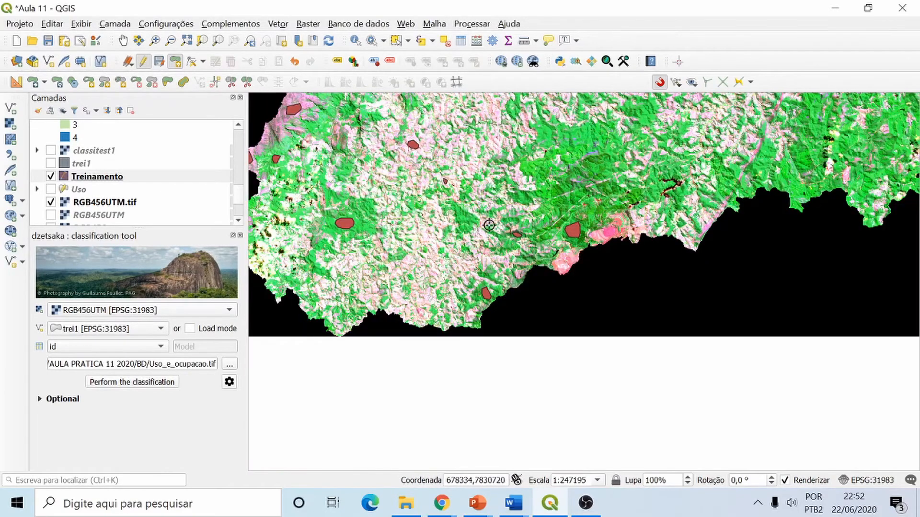
scroll(554, 215, down, 1)
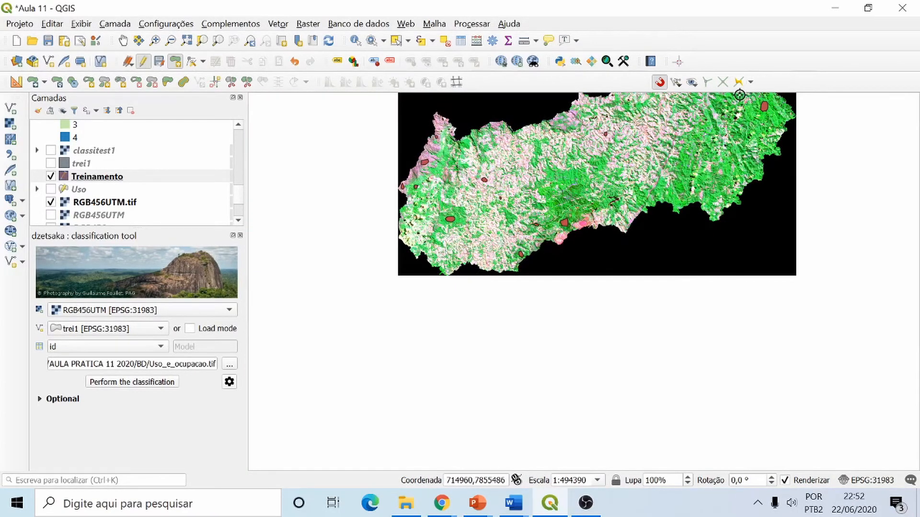
scroll(740, 96, up, 4)
click(699, 272)
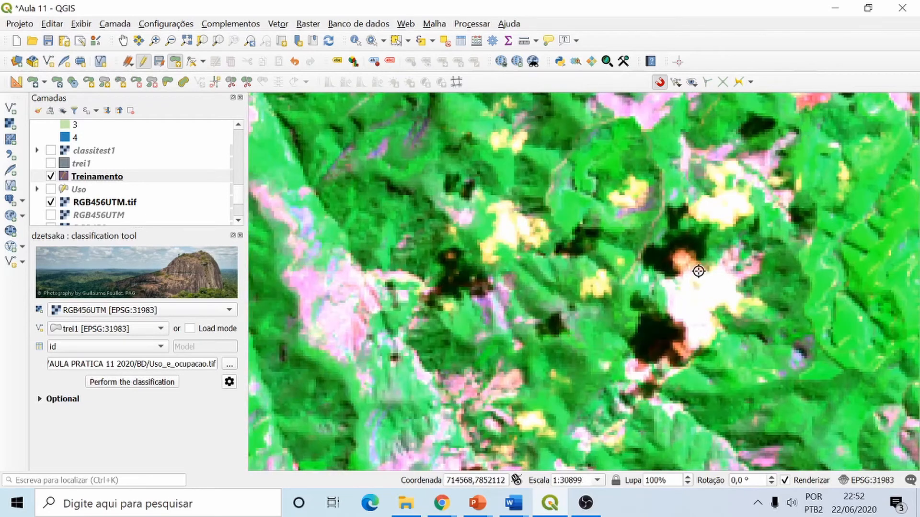
click(685, 292)
click(687, 311)
click(709, 311)
click(716, 302)
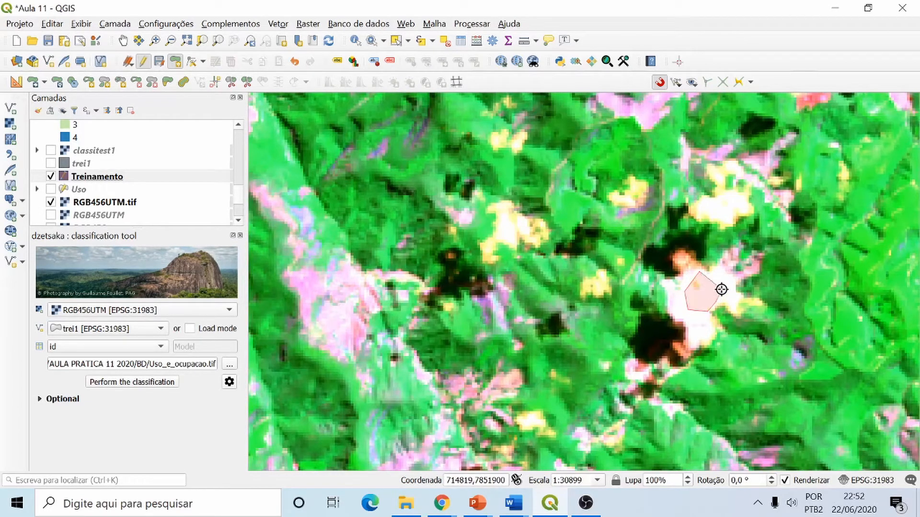
right_click(721, 289)
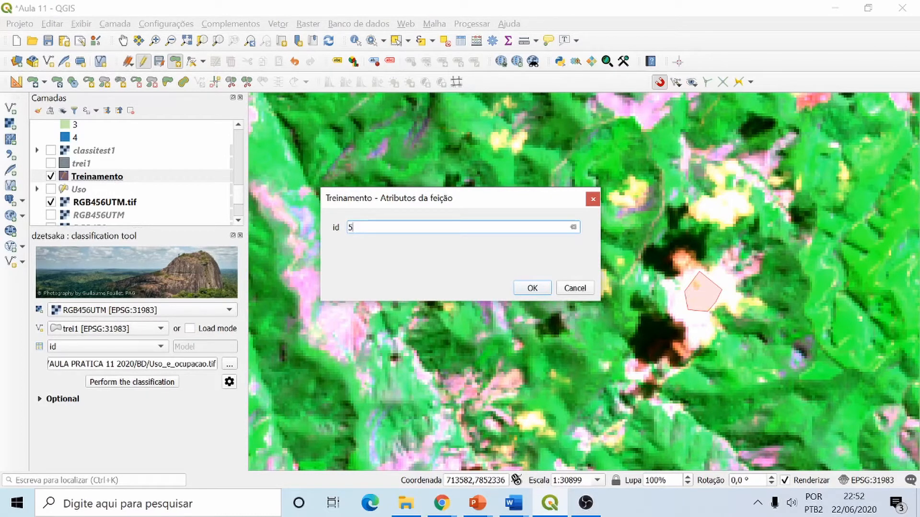
click(537, 287)
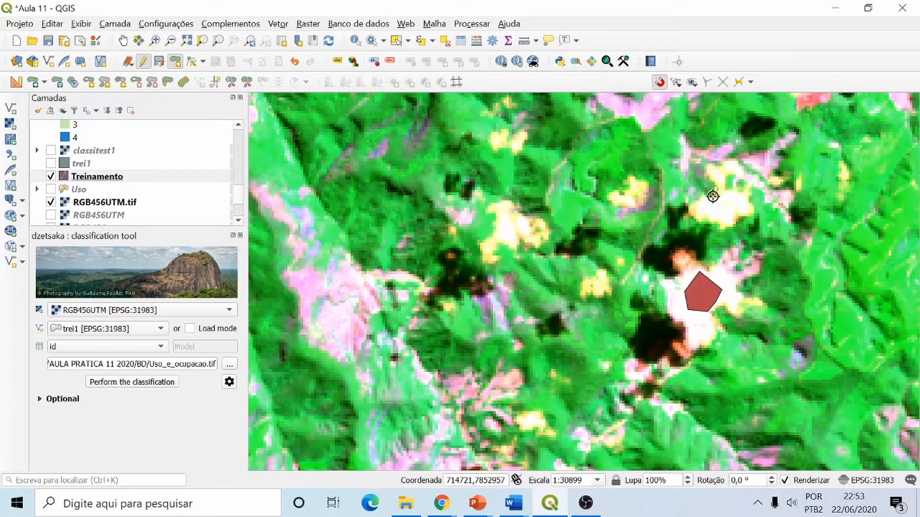
Step: Add a Treinamento polygon with id 5 over the yellowish cloud just north of the large white cloud
click(698, 200)
click(700, 213)
click(726, 224)
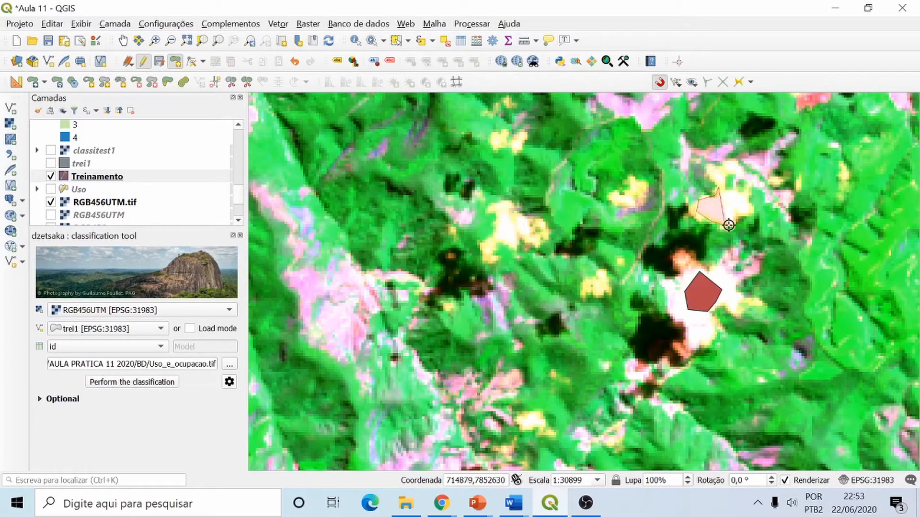
right_click(746, 207)
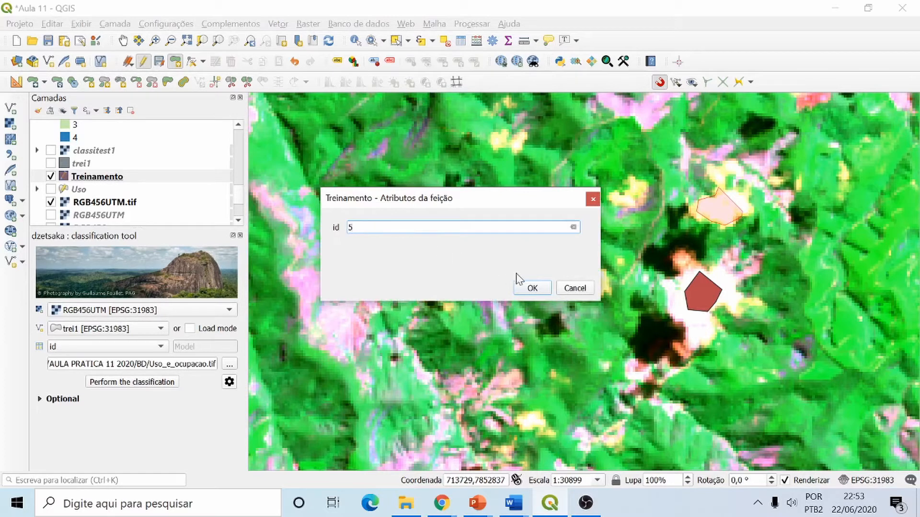
click(531, 288)
Step: Add a small Treinamento polygon with id 5 over the yellowish cloud west of the two previous cloud samples
scroll(546, 193, down, 1)
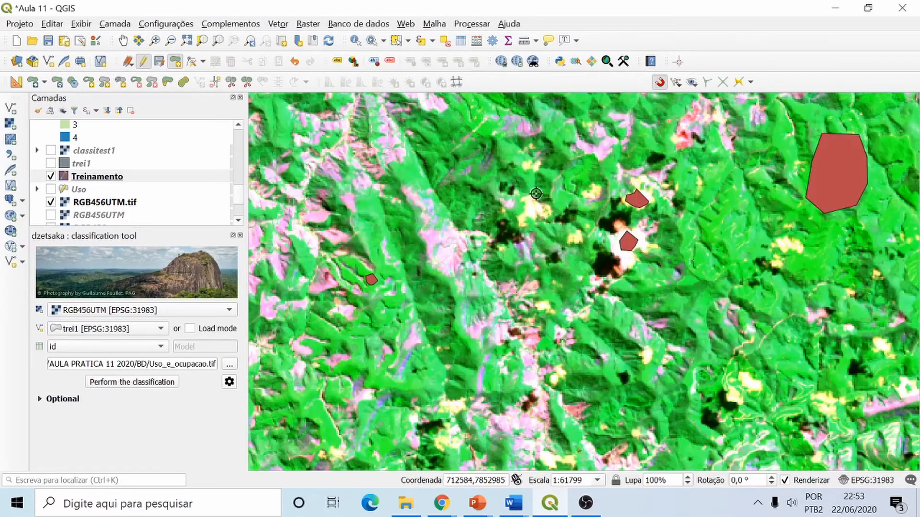
click(524, 199)
click(531, 216)
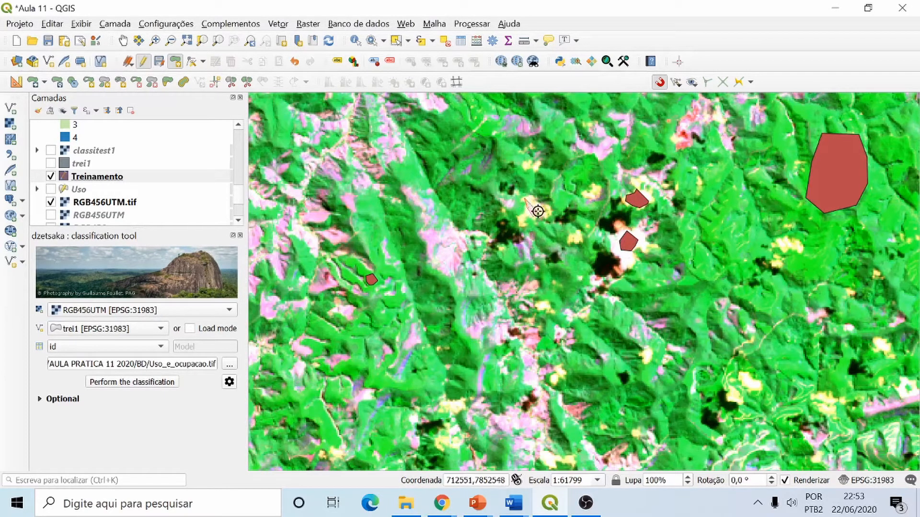
right_click(539, 205)
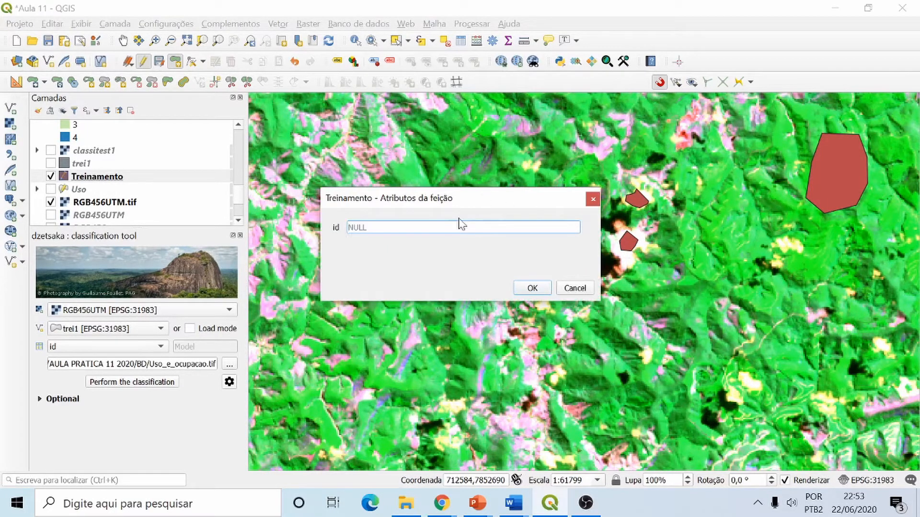
text(5)
click(529, 288)
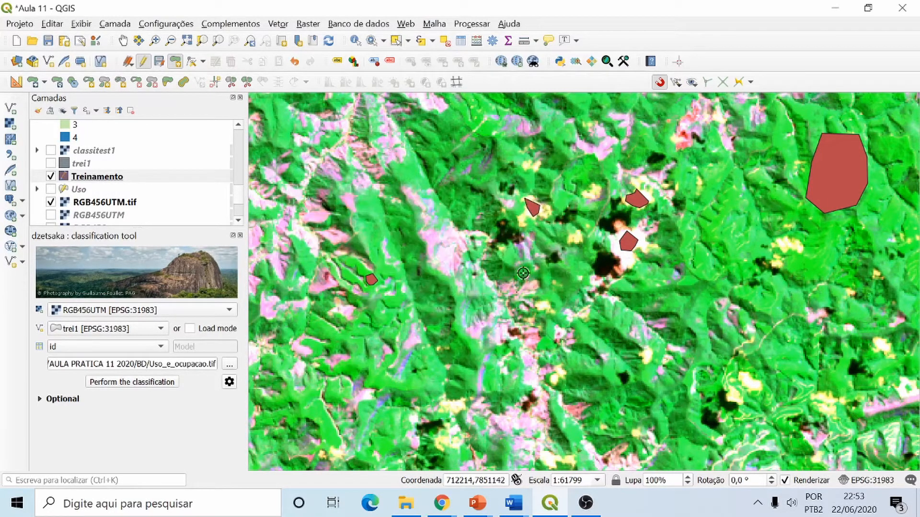
Step: Digitize a Treinamento polygon with its class id over the yellowish cloud east of the large white cloud
scroll(789, 249, up, 2)
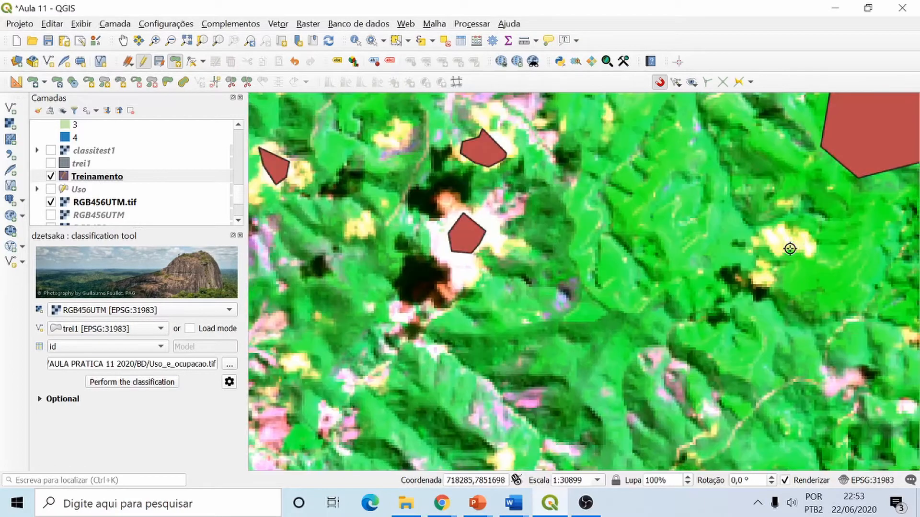
click(772, 213)
click(751, 216)
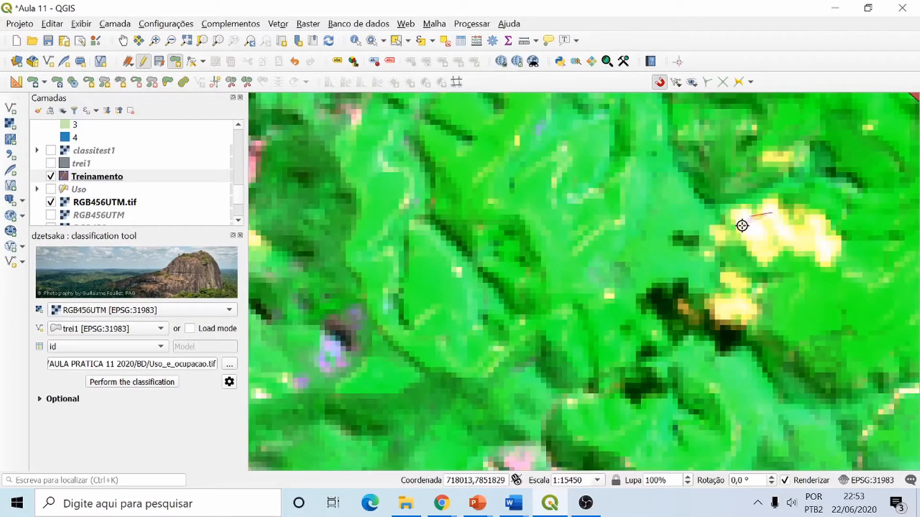
click(747, 228)
click(757, 251)
click(771, 242)
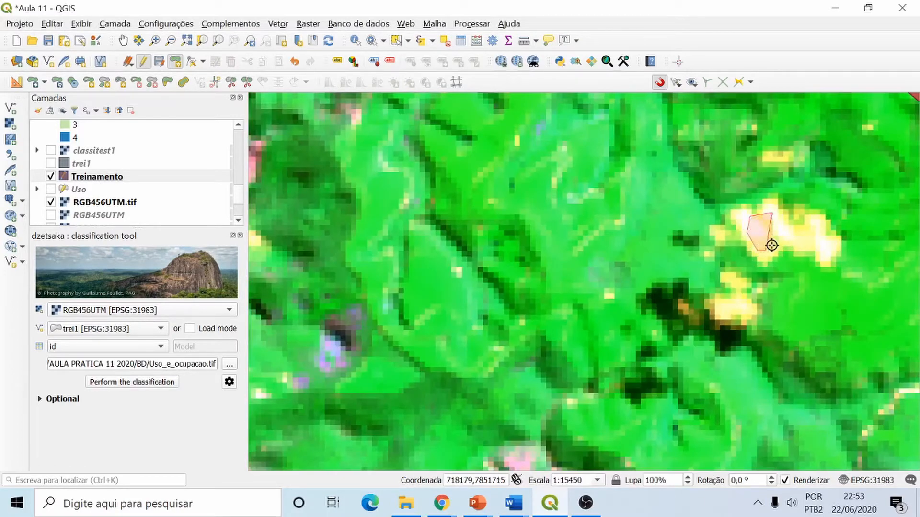
click(809, 235)
right_click(808, 234)
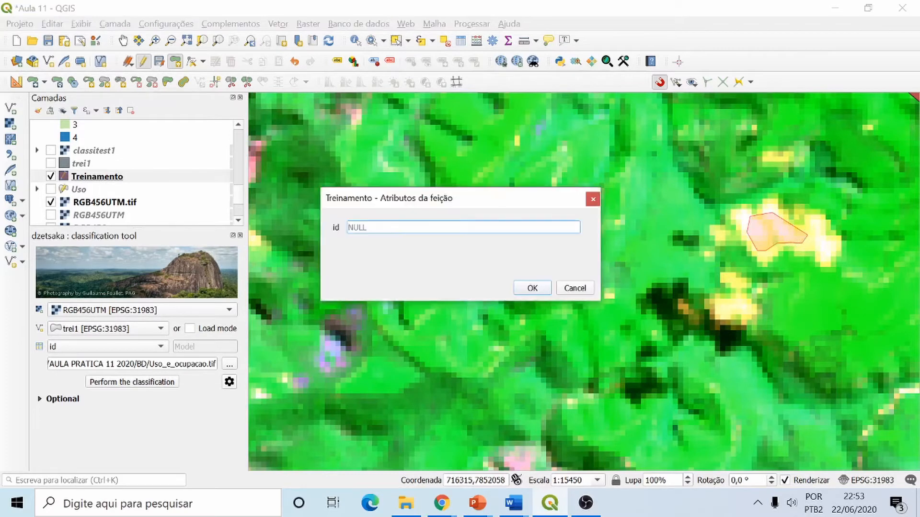
click(536, 289)
Step: Digitize a Treinamento polygon over the black shadow patch southwest of the large white cloud and assign it id 6
scroll(562, 255, up, 1)
scroll(562, 254, down, 2)
scroll(562, 254, down, 3)
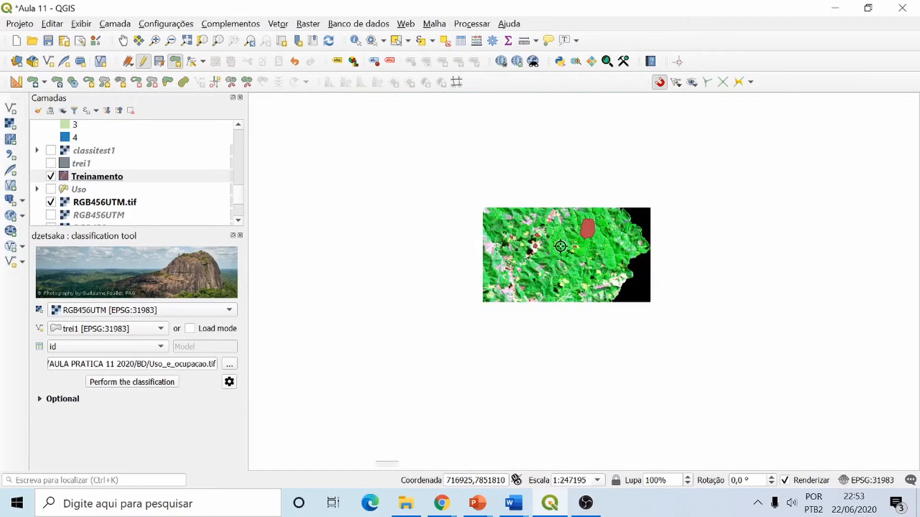
scroll(530, 251, up, 3)
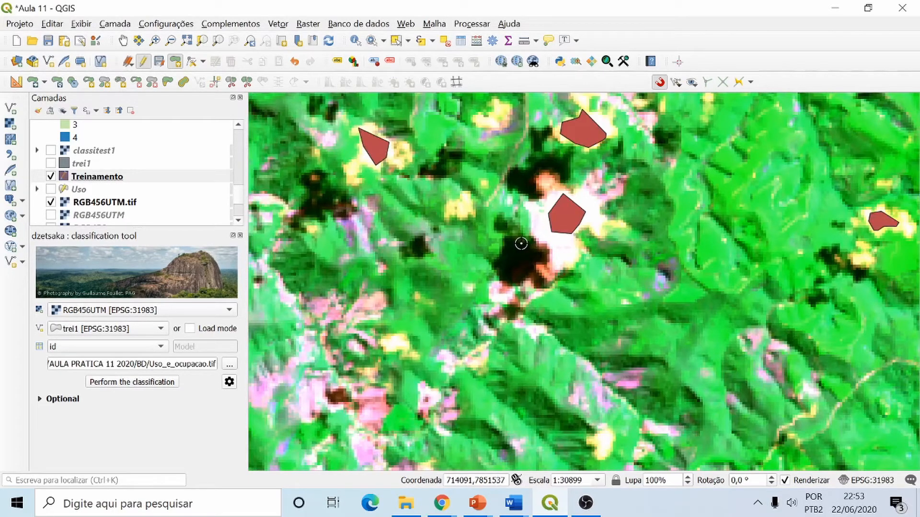
click(507, 251)
click(501, 272)
click(512, 280)
click(532, 276)
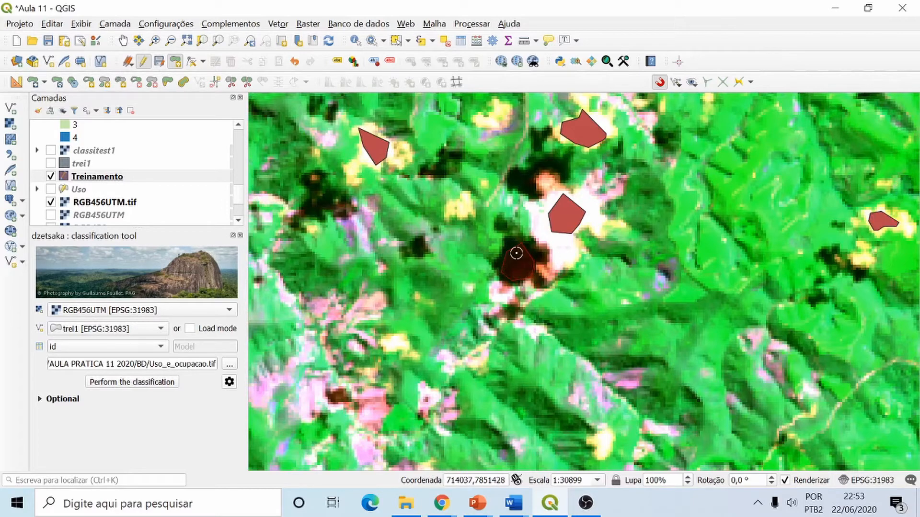
right_click(525, 256)
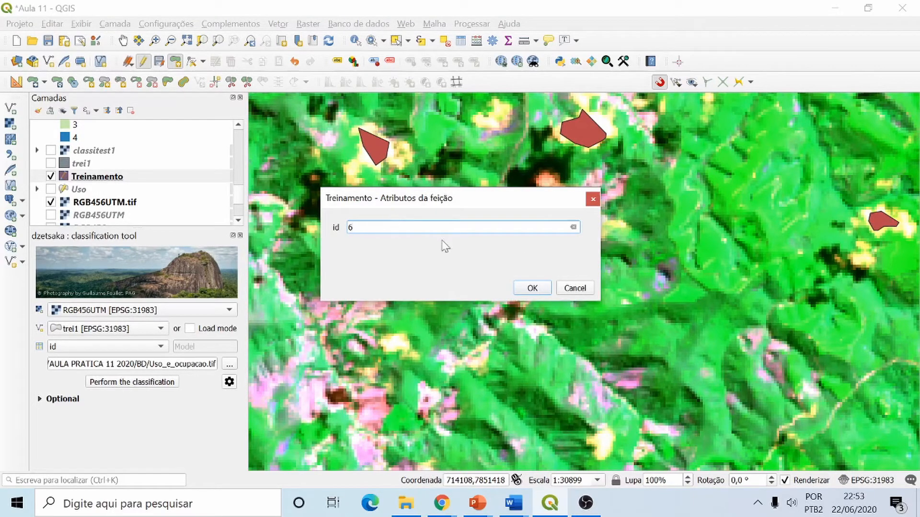
click(546, 288)
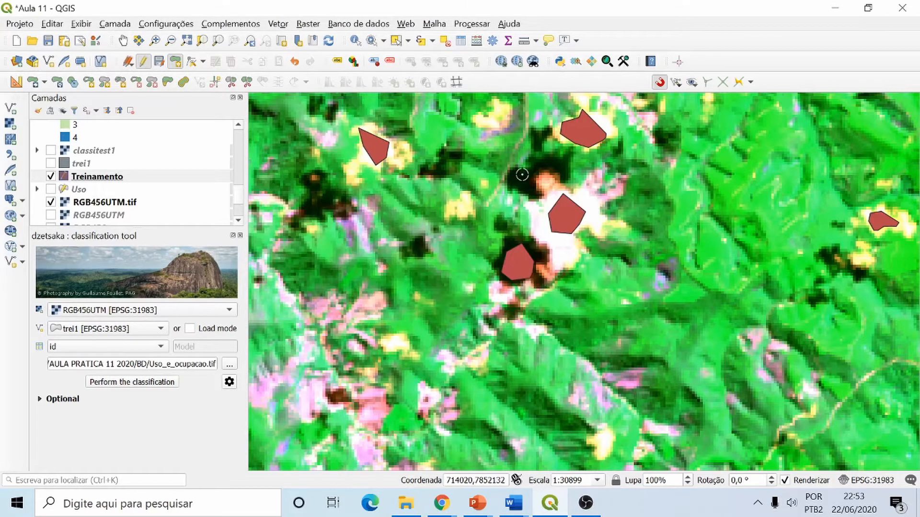
Step: Digitize a small Treinamento polygon with id 6 over the black shadow patch northwest of the large white cloud
click(528, 175)
click(515, 173)
click(512, 183)
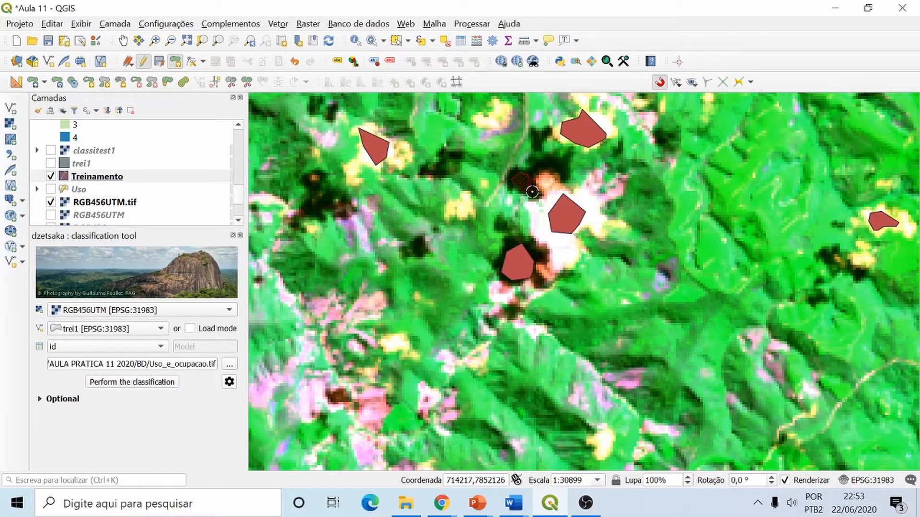
right_click(532, 191)
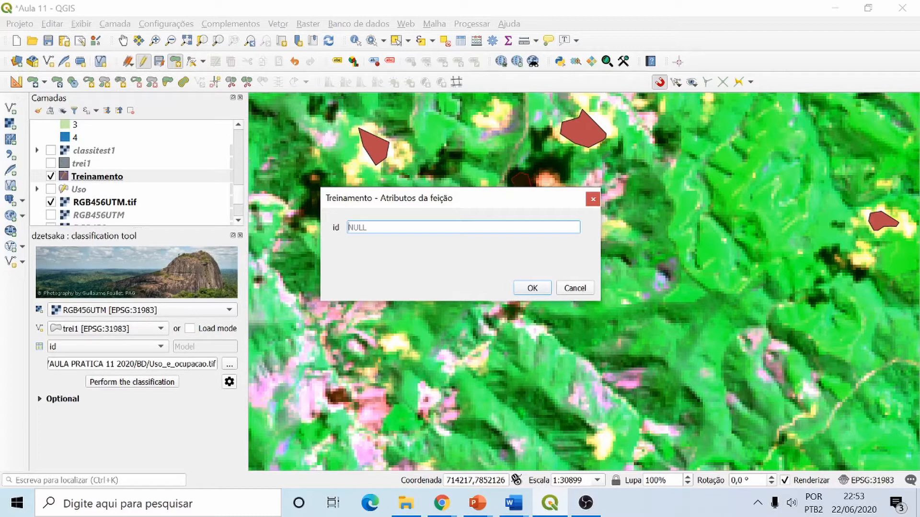
click(544, 291)
Step: Review the class ids recorded so far in the Treinamento attribute table, then close it
right_click(97, 177)
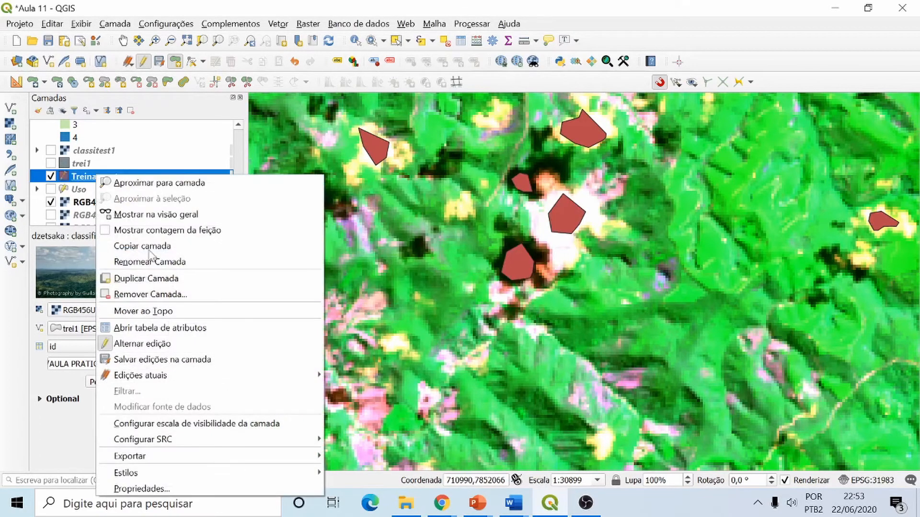
click(168, 329)
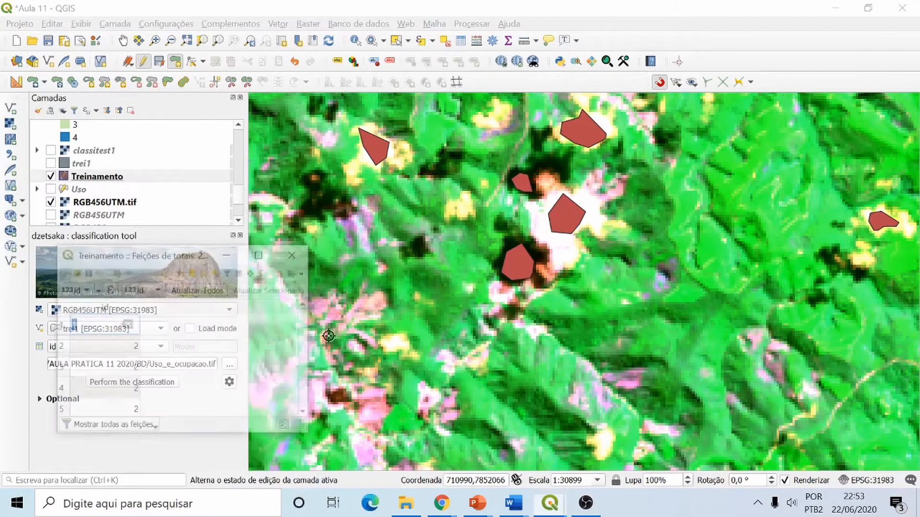
drag(309, 317, 307, 355)
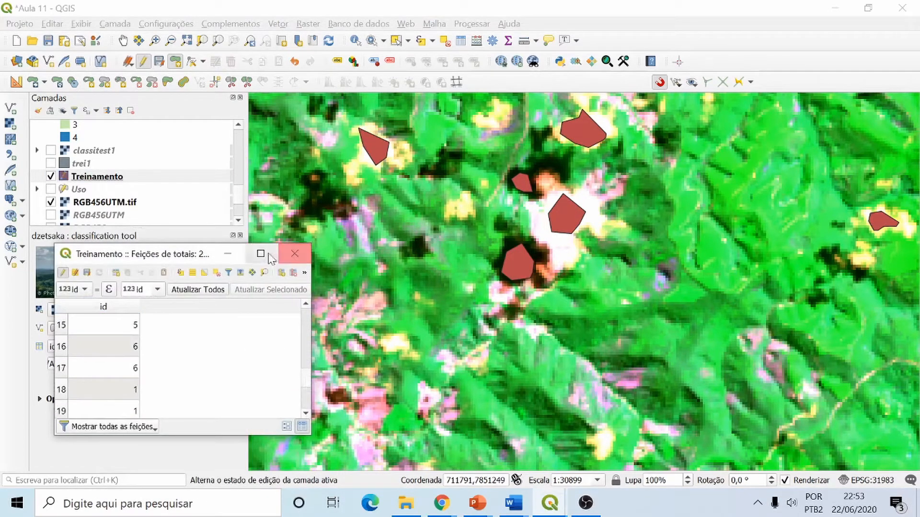
click(294, 254)
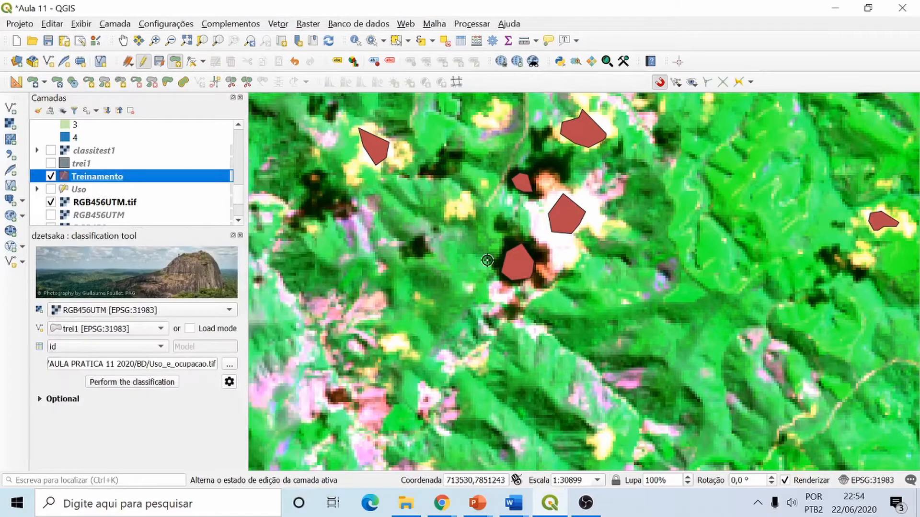
Step: Digitize a Treinamento polygon with id 6 over the dark shadow patch south of the westernmost cloud sample
click(314, 177)
click(313, 216)
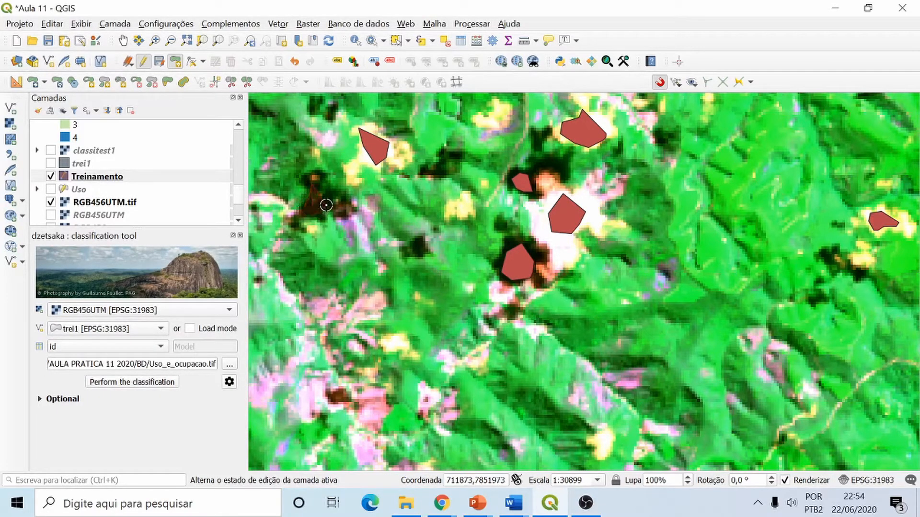
right_click(323, 200)
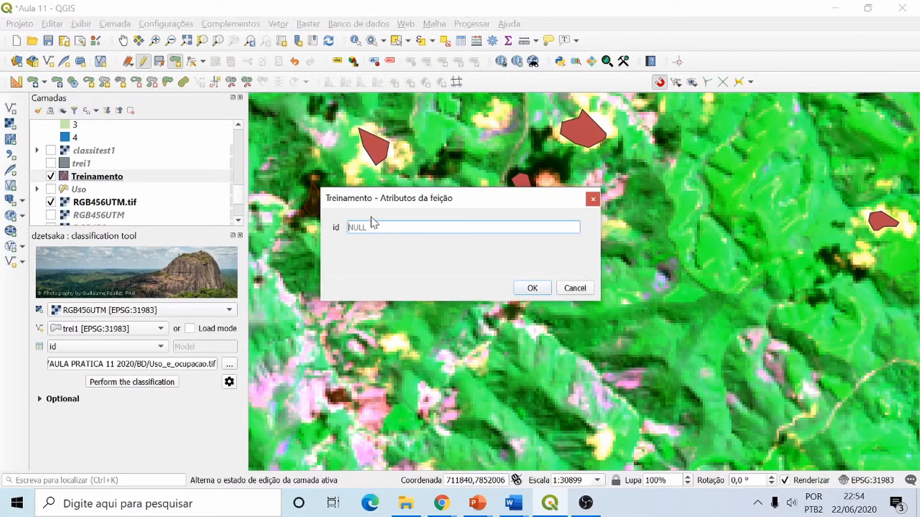
text(6)
click(532, 288)
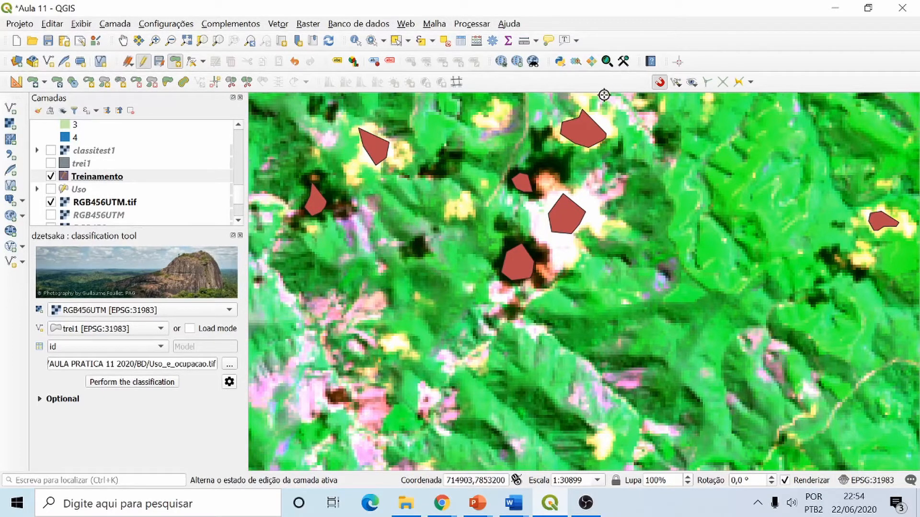
Step: Digitize a Treinamento polygon with id 7 over the pink exposed-soil patch southwest of the large forest sample on the image's southern border
scroll(498, 292, down, 2)
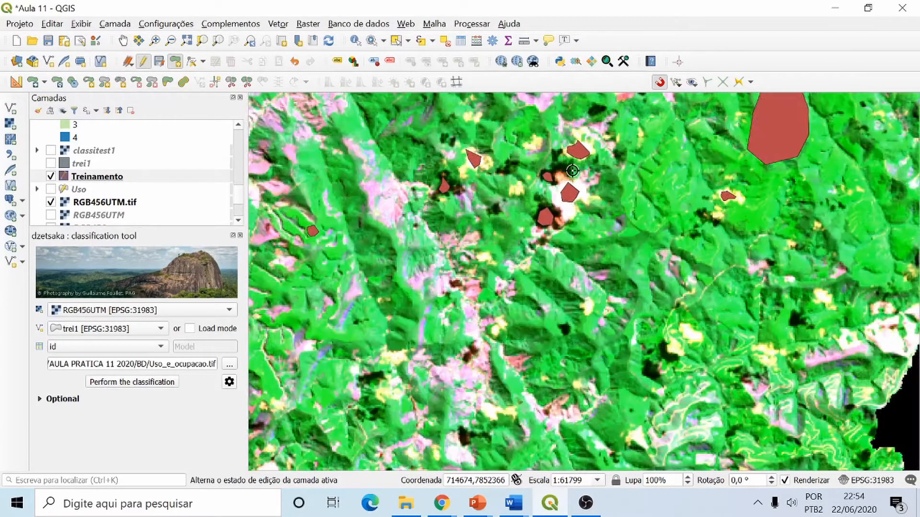
scroll(523, 297, down, 2)
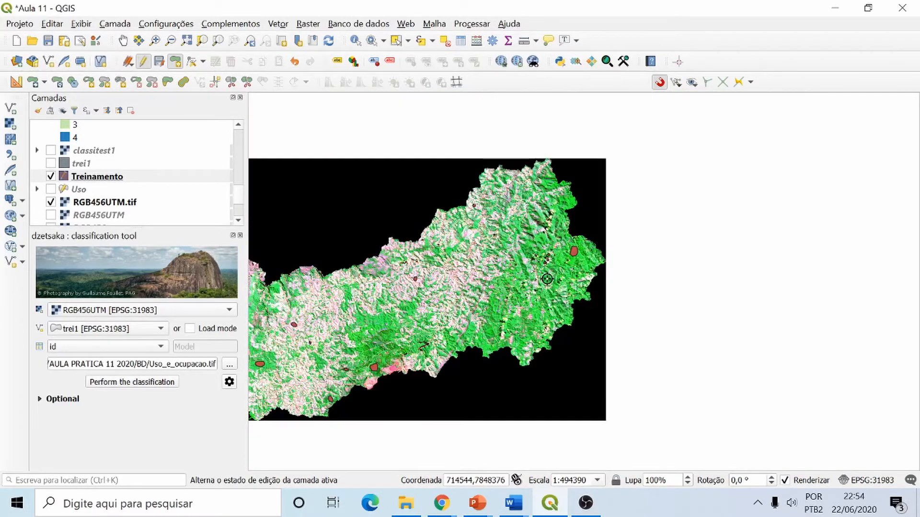
scroll(378, 384, up, 3)
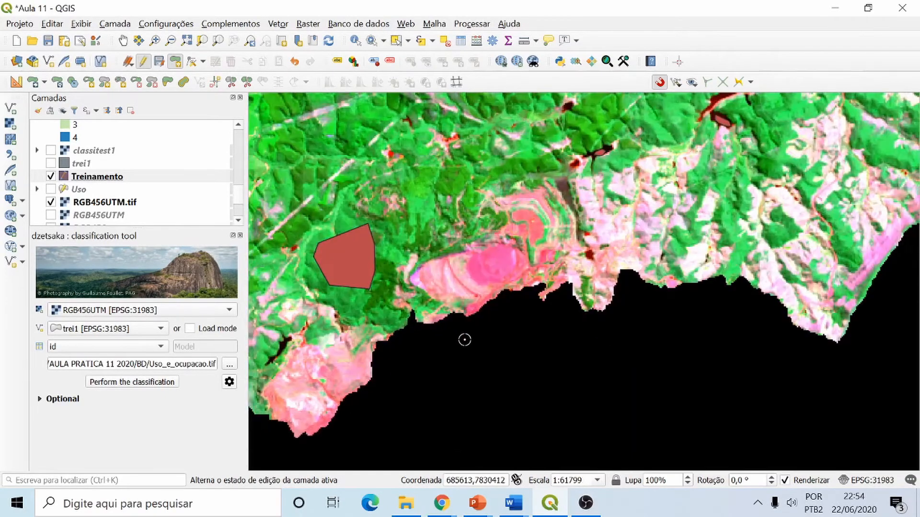
click(278, 386)
click(281, 412)
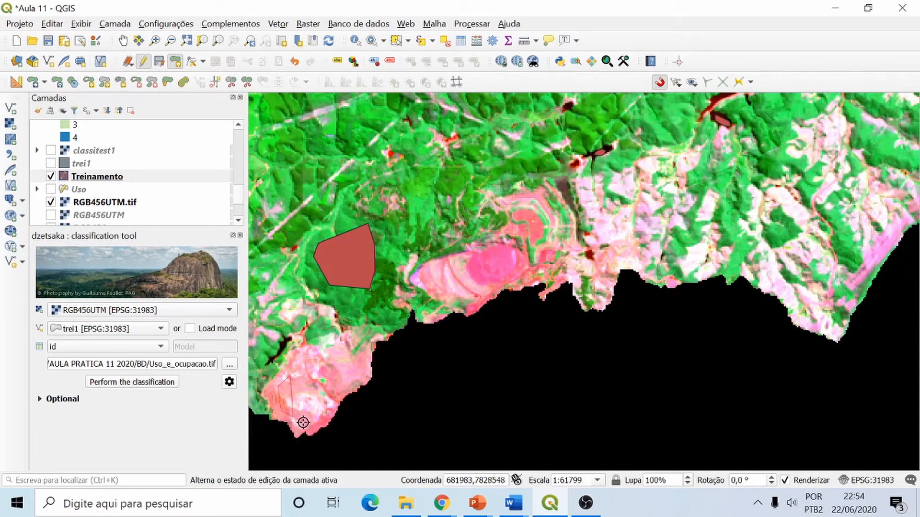
click(312, 423)
click(319, 419)
right_click(326, 404)
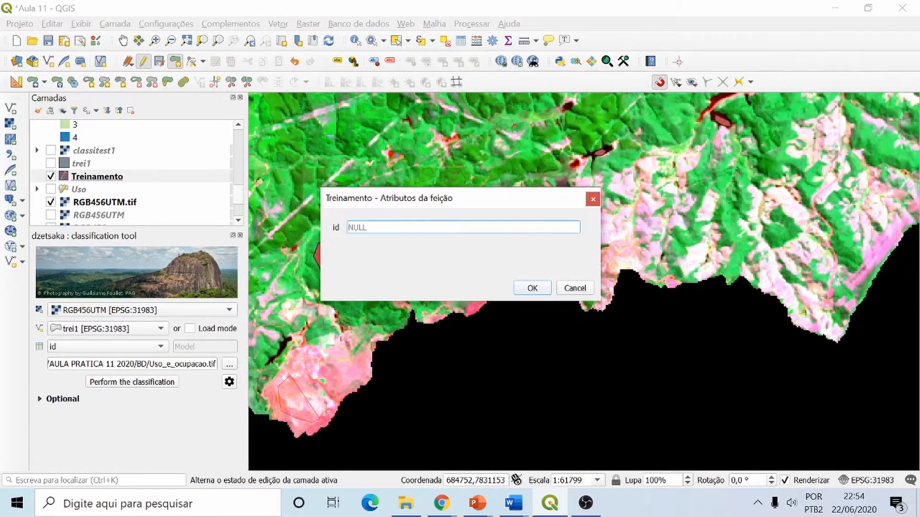
text(7)
click(522, 287)
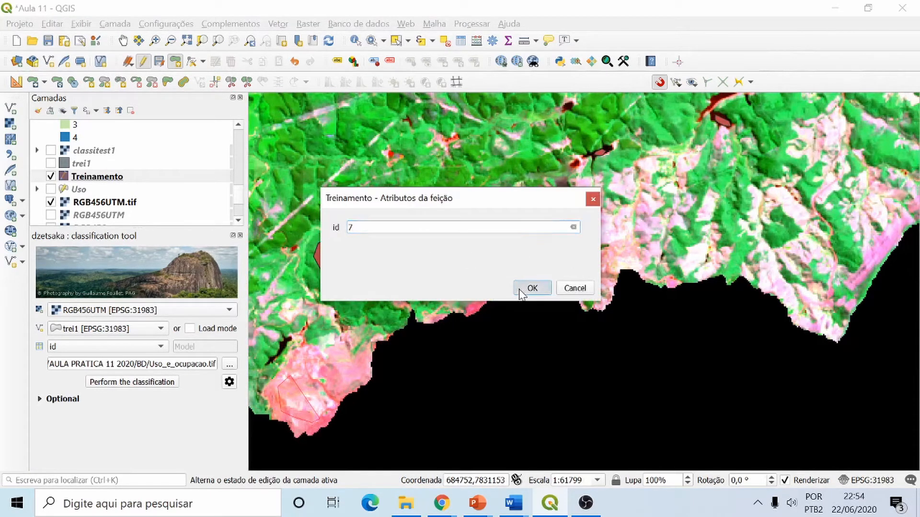
Step: Add a Treinamento polygon with id 7 over the bright pink exposed-soil area east of the large forest sample
click(465, 264)
click(456, 277)
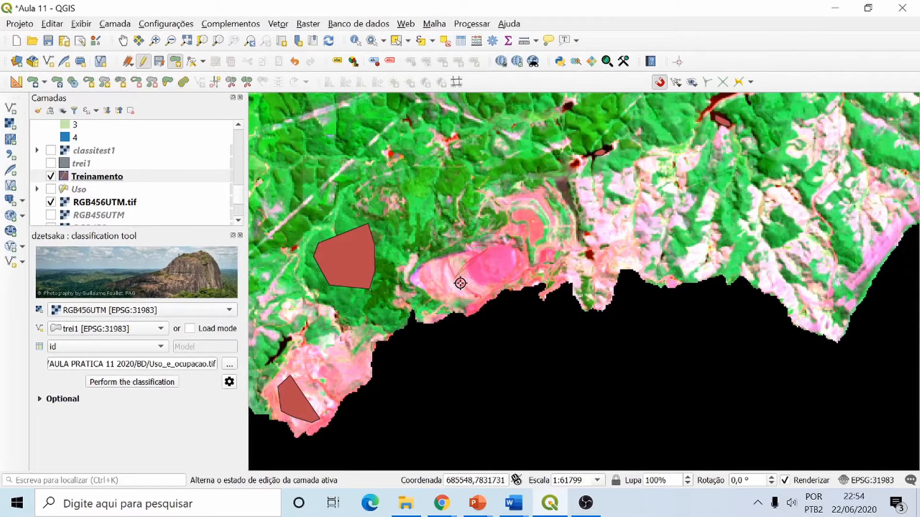
click(475, 288)
click(514, 283)
right_click(520, 264)
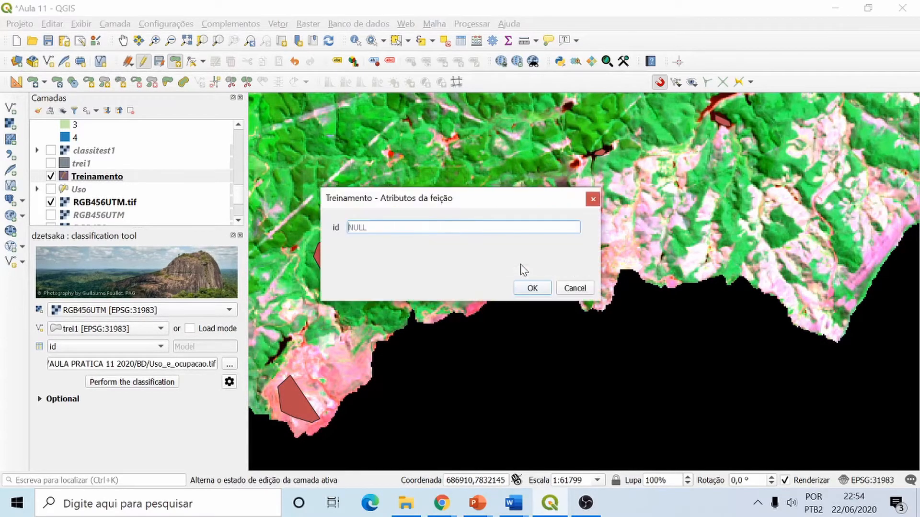
text(7)
click(530, 288)
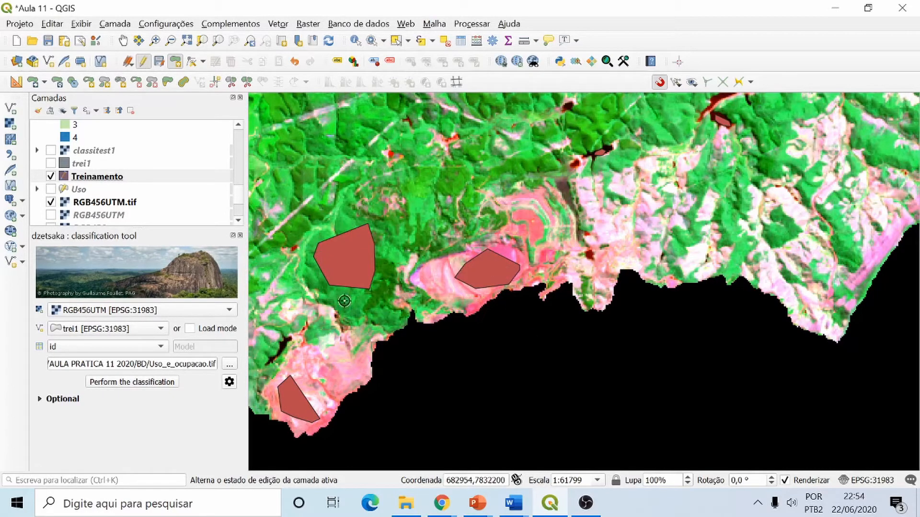
Step: Open a blank Notepad document and reposition its window so the western part of the map stays visible
click(20, 505)
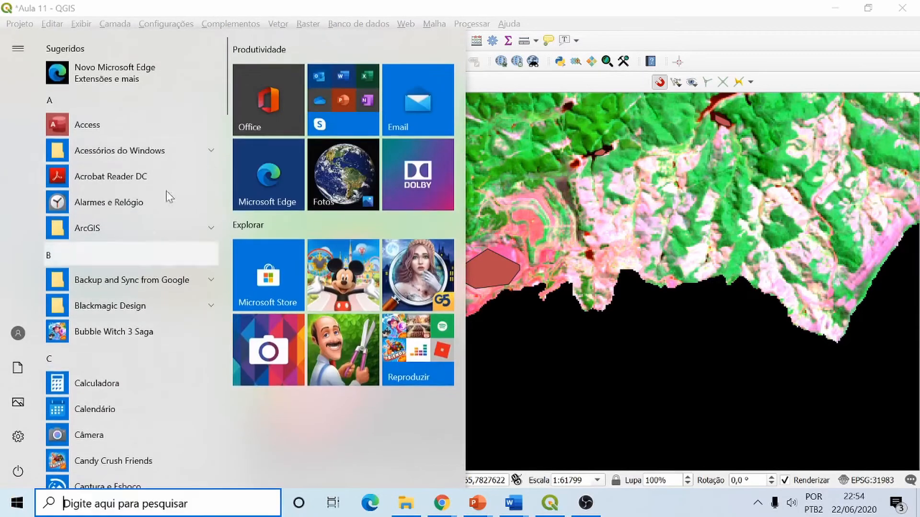
click(146, 150)
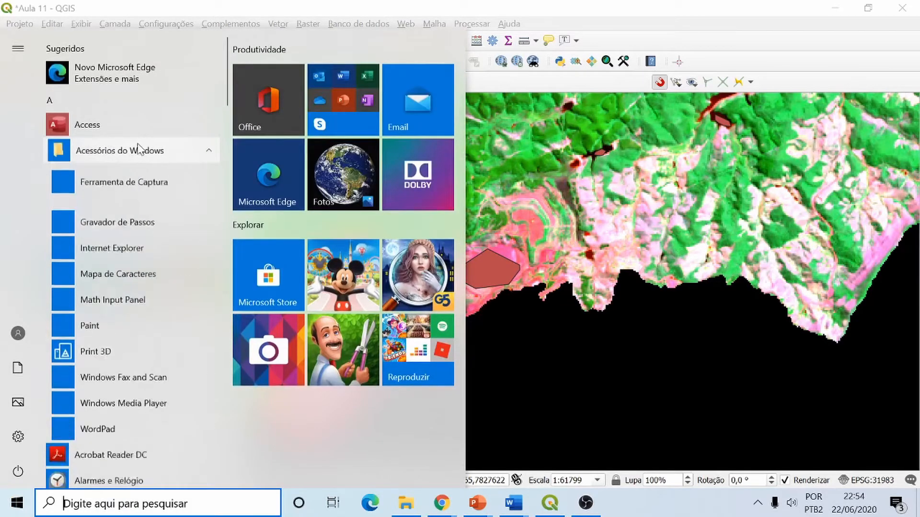
click(126, 207)
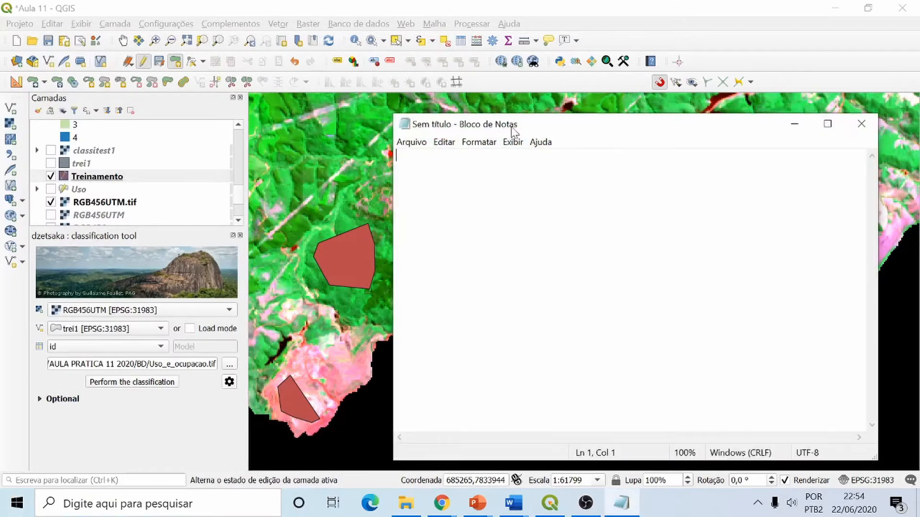
drag(520, 125, 564, 173)
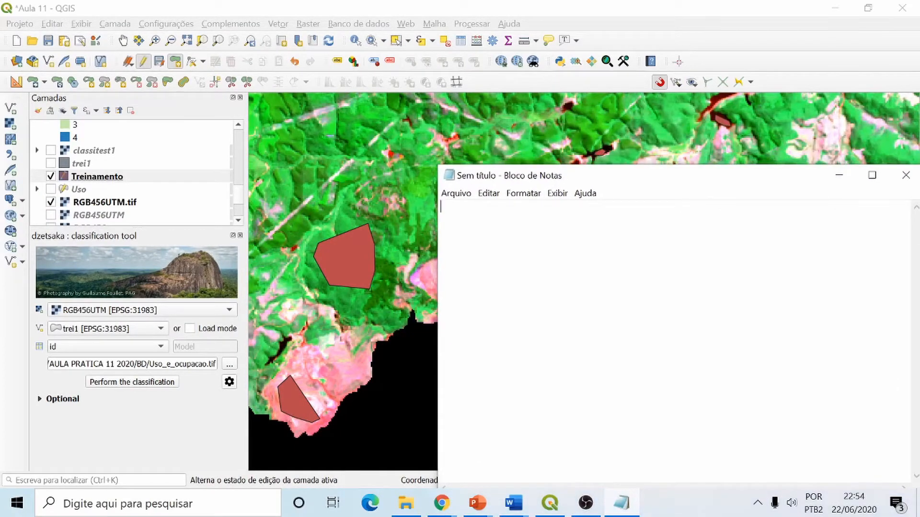
Step: List the class legend in Notepad, one per line: 1 Mata, 2 Pasto, 3 Agua, 4 Nuvem, 5 Sombra, 6 Solo exposto
text(1)
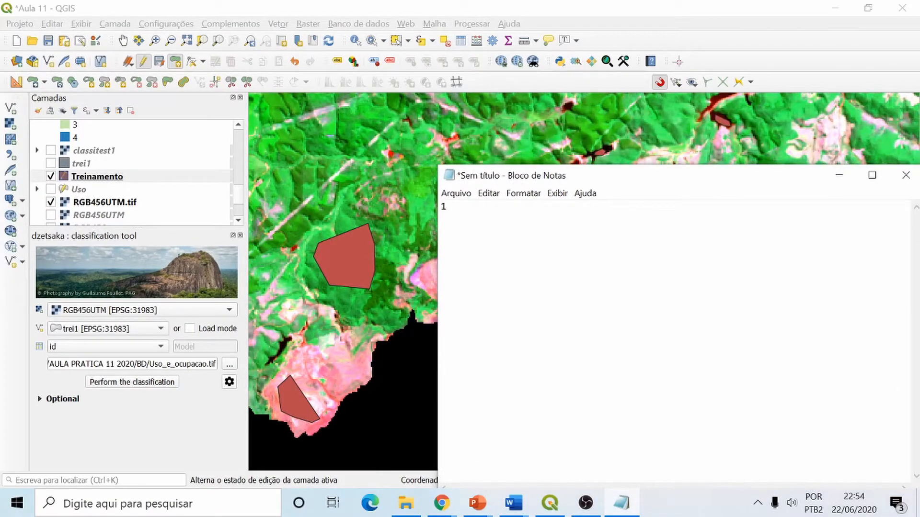
text( Mata)
key(Return)
text(2 Pasto)
key(Return)
text(3 A)
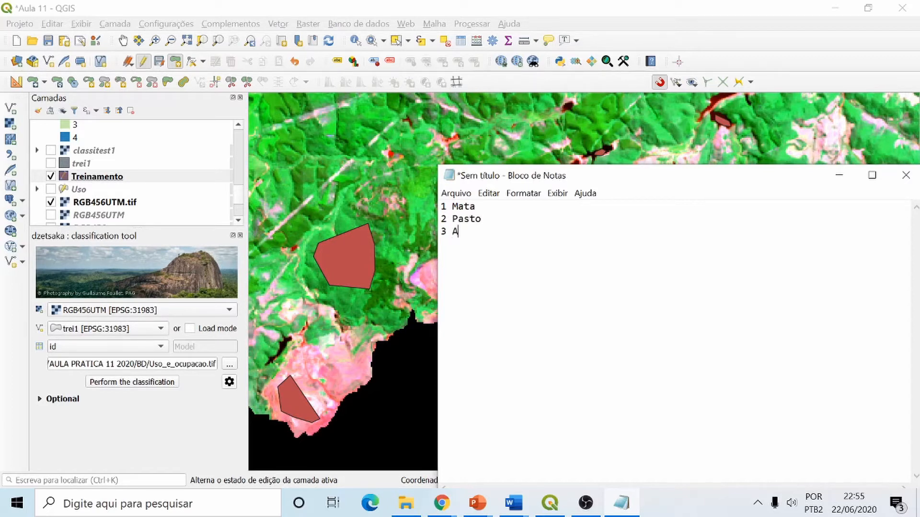
text(gua)
key(Return)
text(4 Nuvem)
key(Return)
text(5 Sombra)
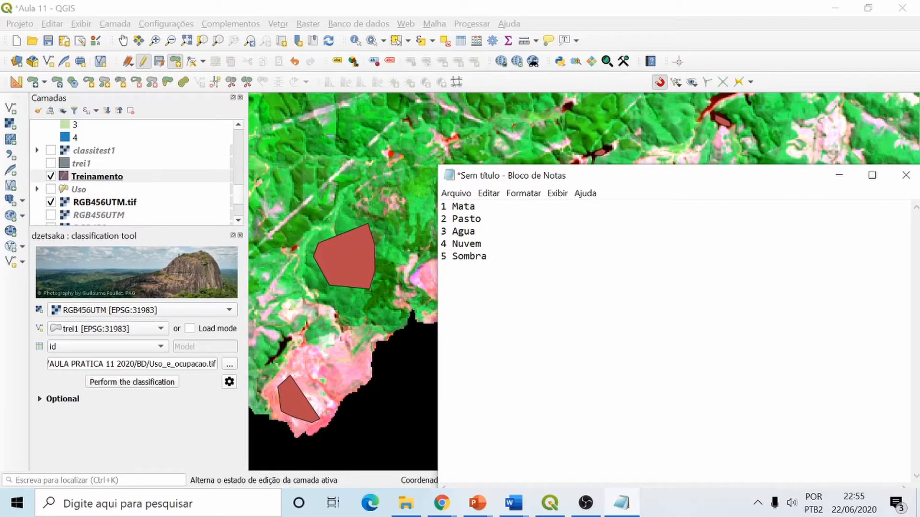
key(Return)
text(6 Solo exposto)
Step: Compare the ids in the Treinamento attribute table with the Notepad class legend, then close the table
right_click(114, 178)
click(197, 331)
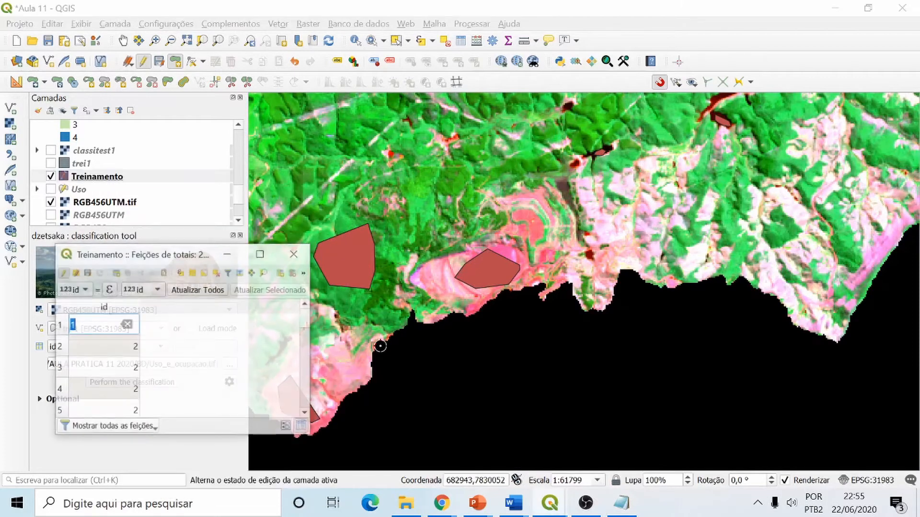
scroll(249, 361, down, 4)
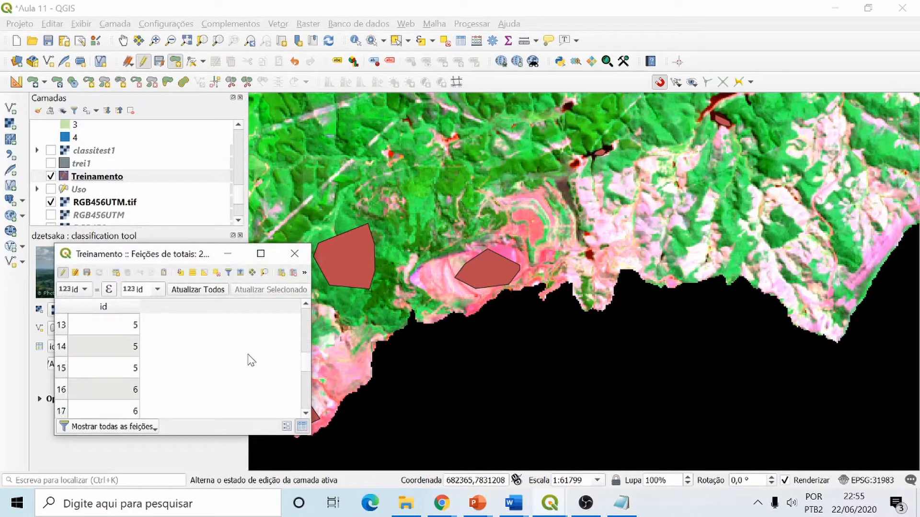
scroll(251, 361, down, 2)
scroll(252, 360, up, 6)
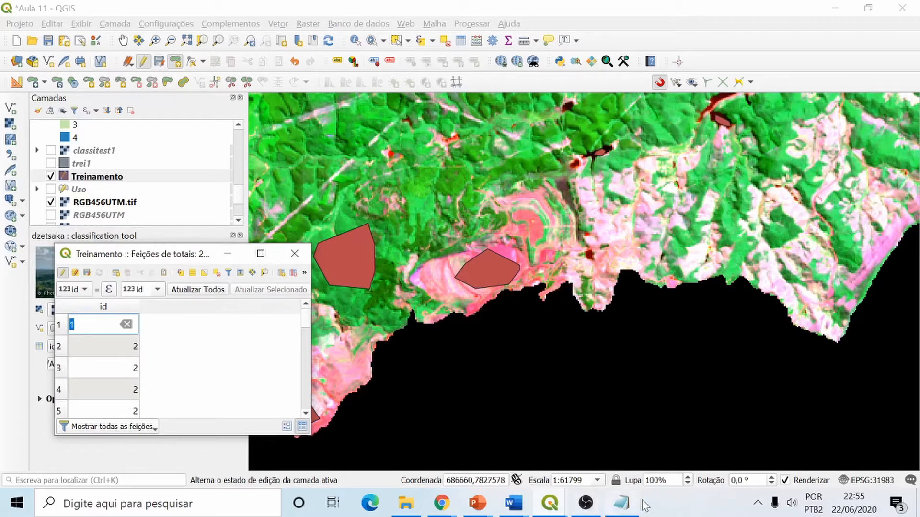
click(625, 500)
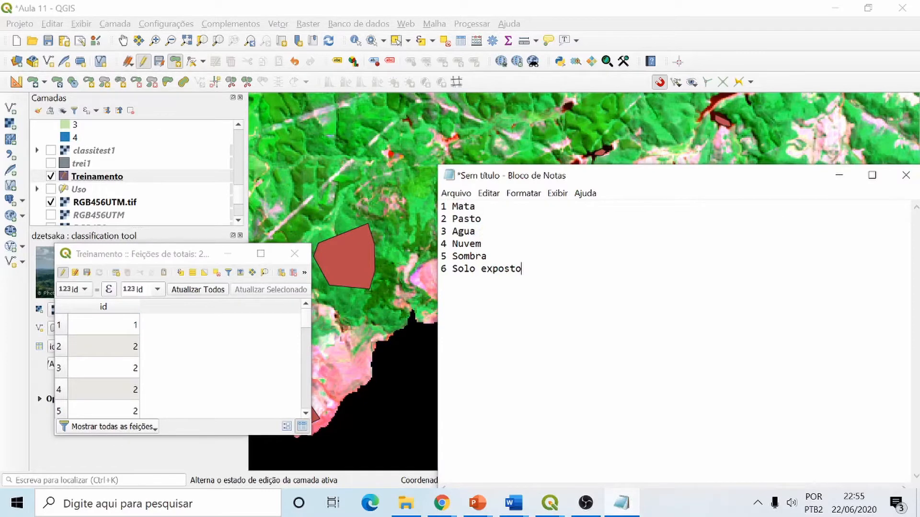
drag(180, 254, 169, 265)
click(284, 265)
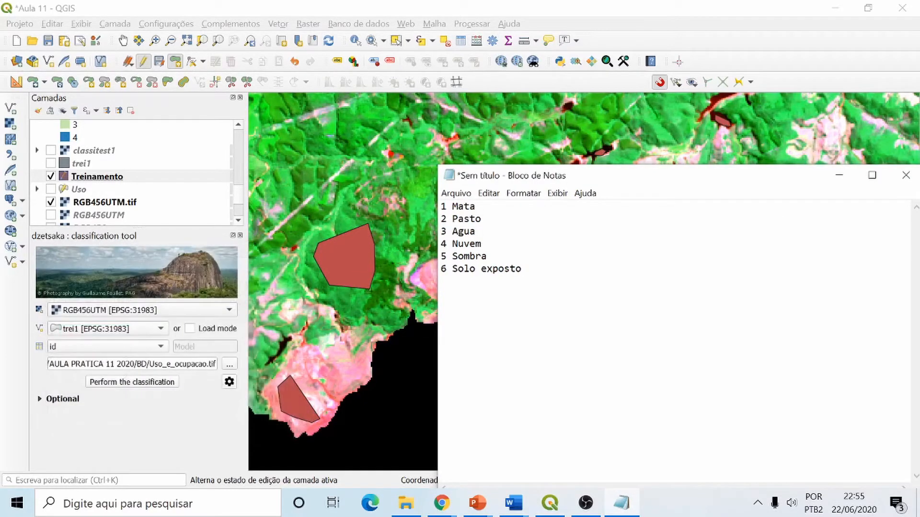
Step: Identify the class id of the large Treinamento polygon on the pinkish northwestern edge of the image
scroll(313, 266, down, 5)
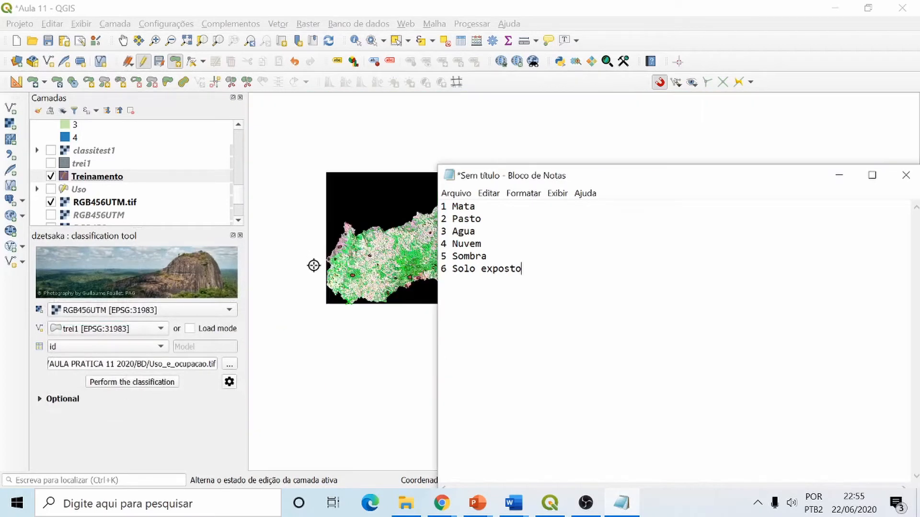
scroll(372, 256, up, 1)
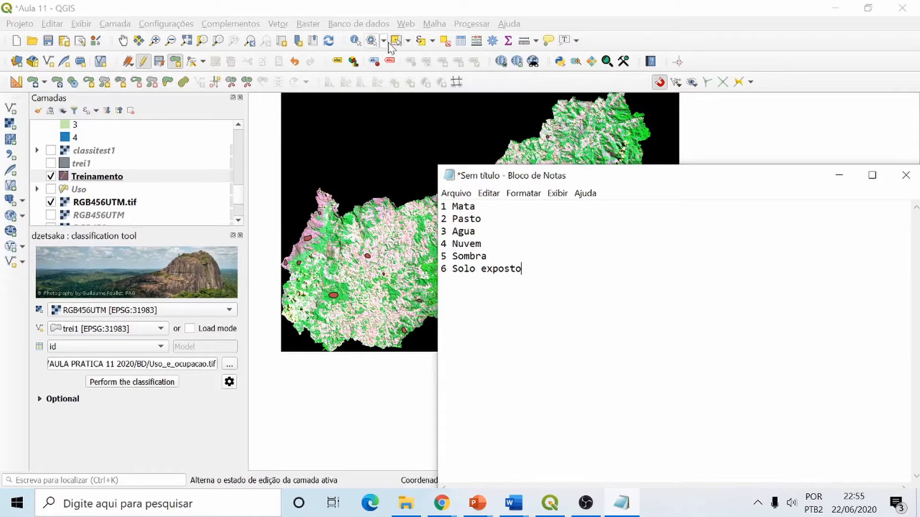
click(355, 40)
click(309, 238)
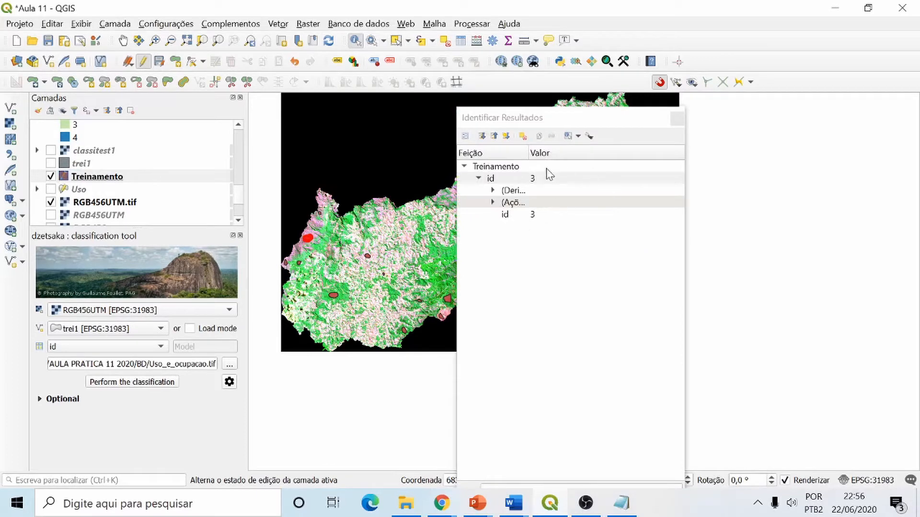
click(677, 119)
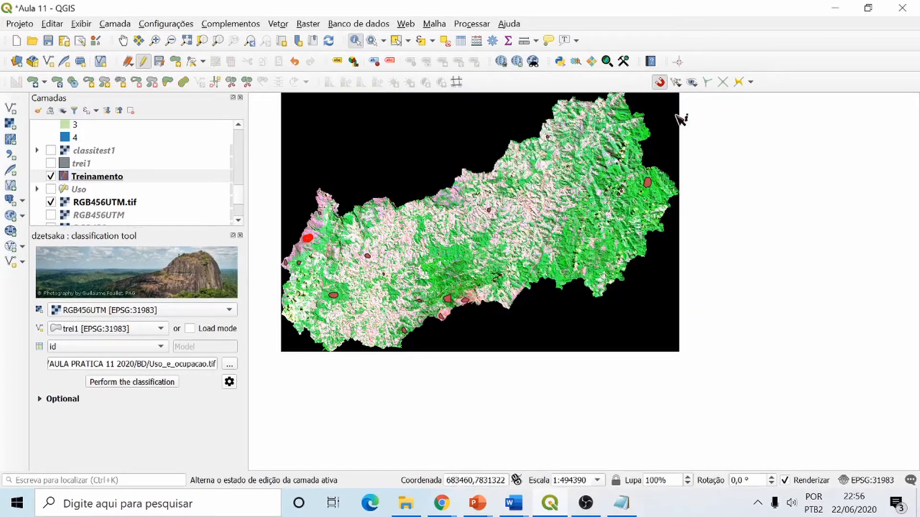
Step: Insert the line "3 Aflo rochoso" between Pasto and Agua in the Notepad class legend
click(616, 504)
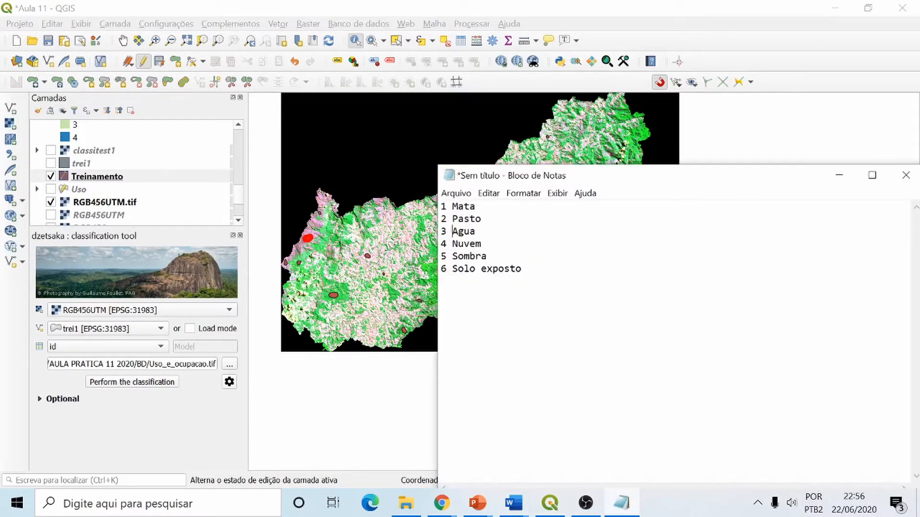
key(Return)
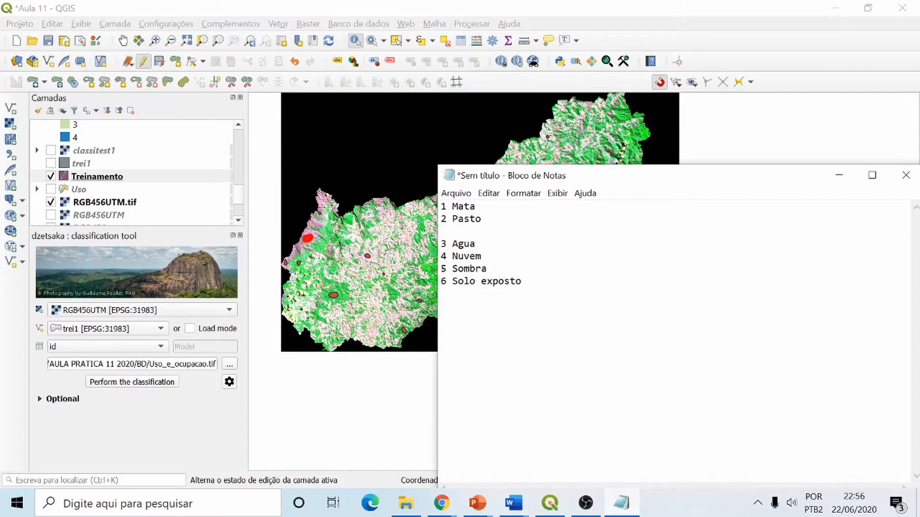
text(3 Aflo rochoso)
Step: Renumber Agua, Nuvem, Sombra and Solo exposto as 4, 5, 6 and 7, and narrow the Notepad window to uncover the map
key(shift+Right)
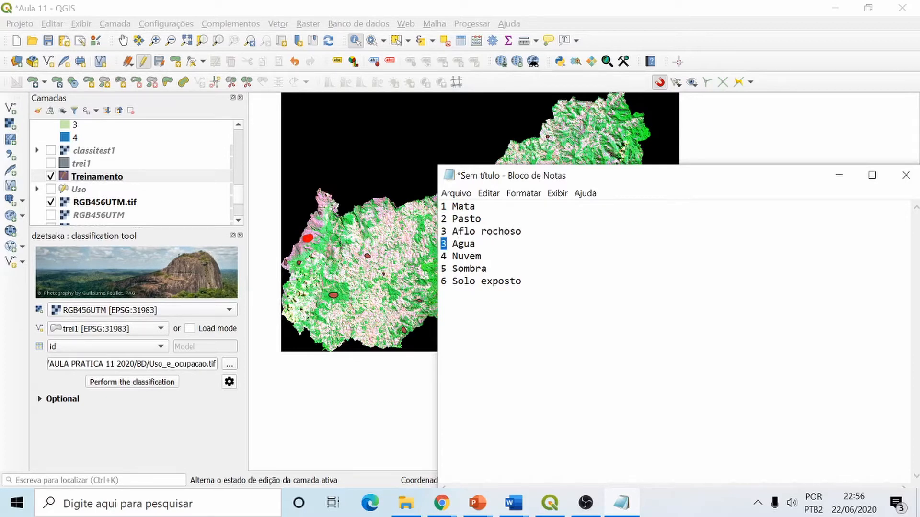
text(4)
key(Down)
key(shift+Left)
text(5)
key(Down)
key(shift+Left)
text(6)
key(shift+Left)
text(7)
drag(438, 388, 808, 378)
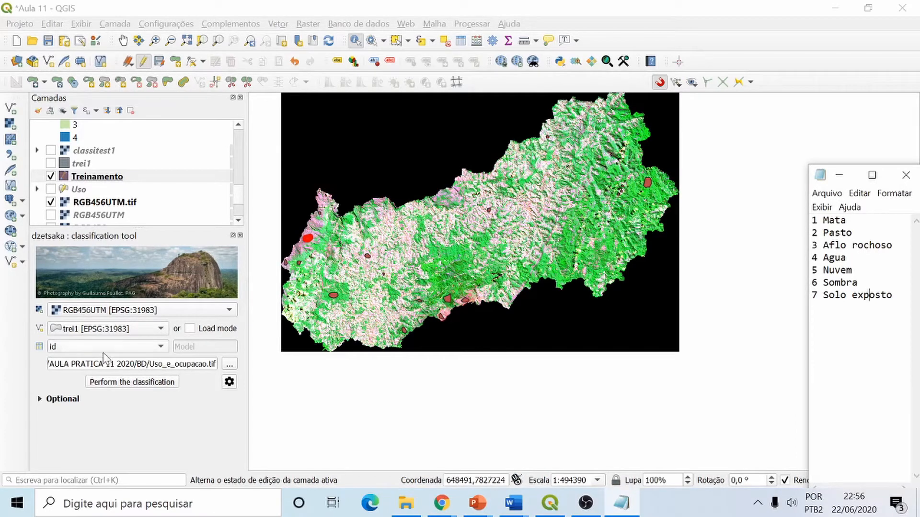
Step: Save and end the Treinamento edits, and set Treinamento as dzetsaka's training layer with id as the class field
click(160, 62)
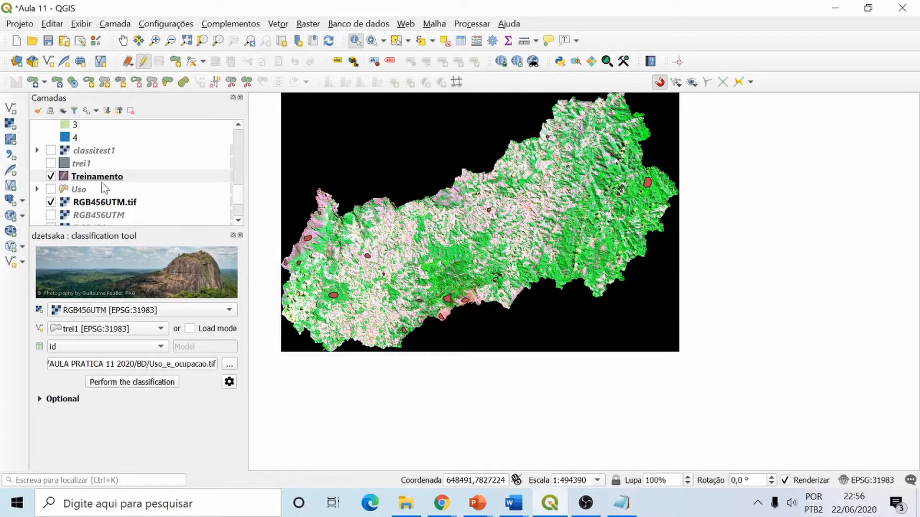
click(143, 61)
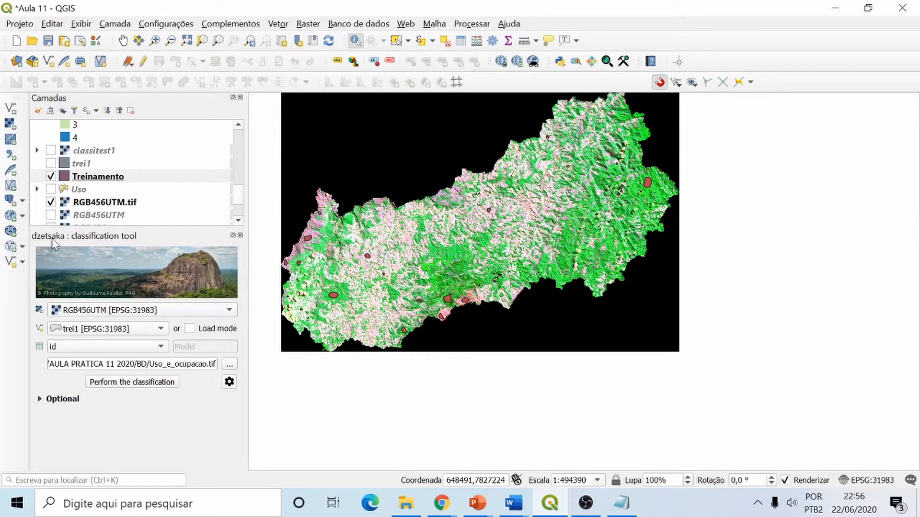
click(93, 330)
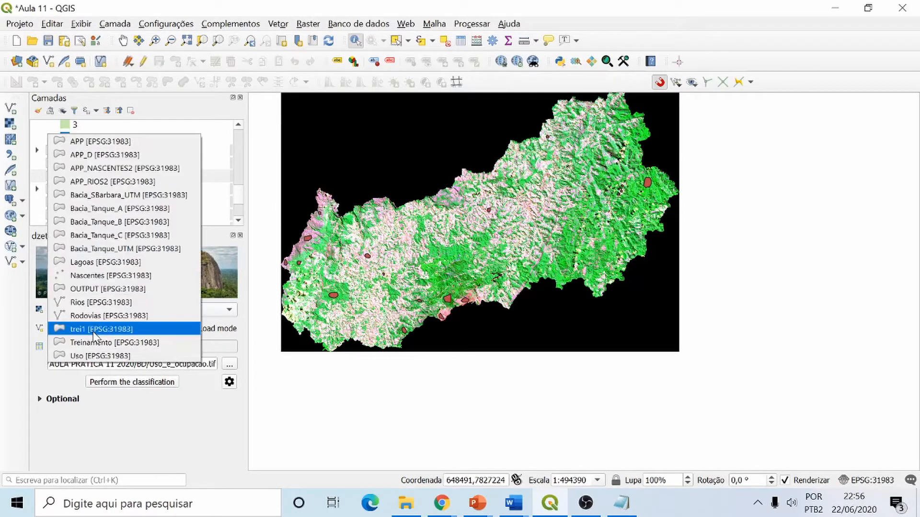
click(98, 343)
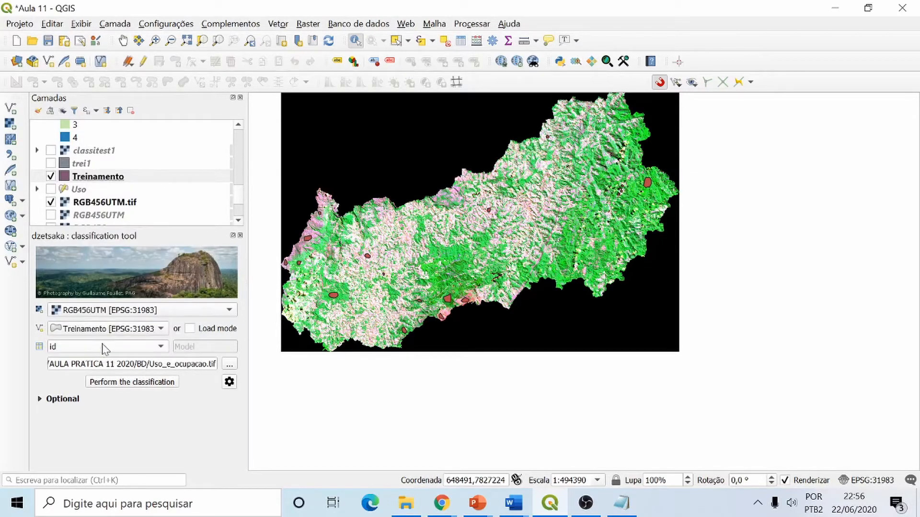
click(77, 346)
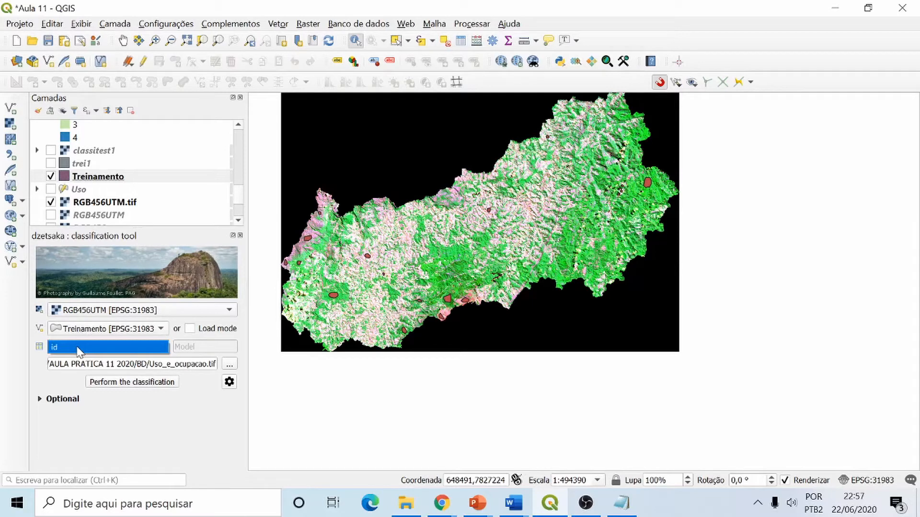
click(621, 503)
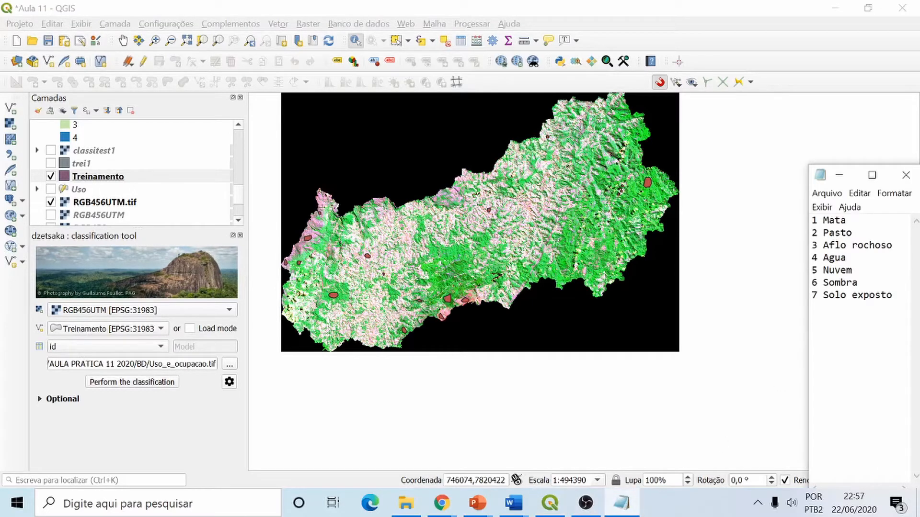
click(208, 385)
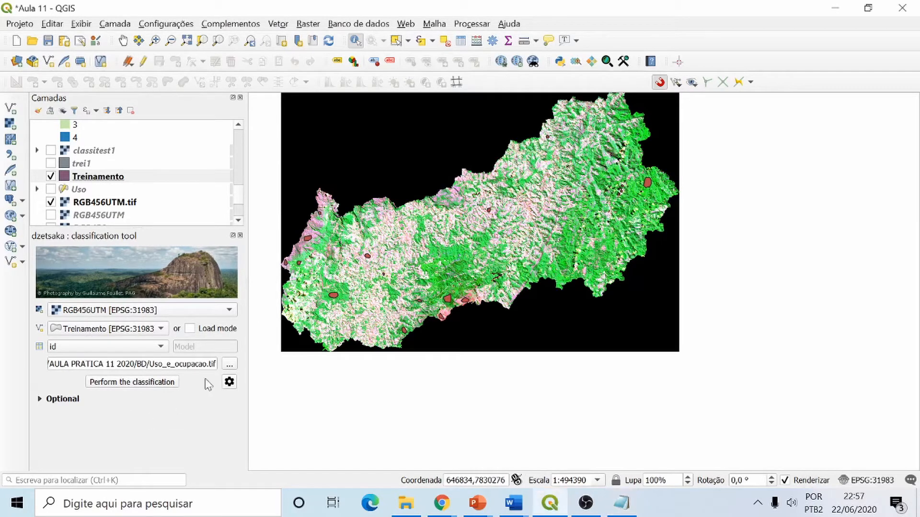
Step: Set the classification output to Uso_e_ocupacao2.tif in the BD folder and perform the classification
click(229, 363)
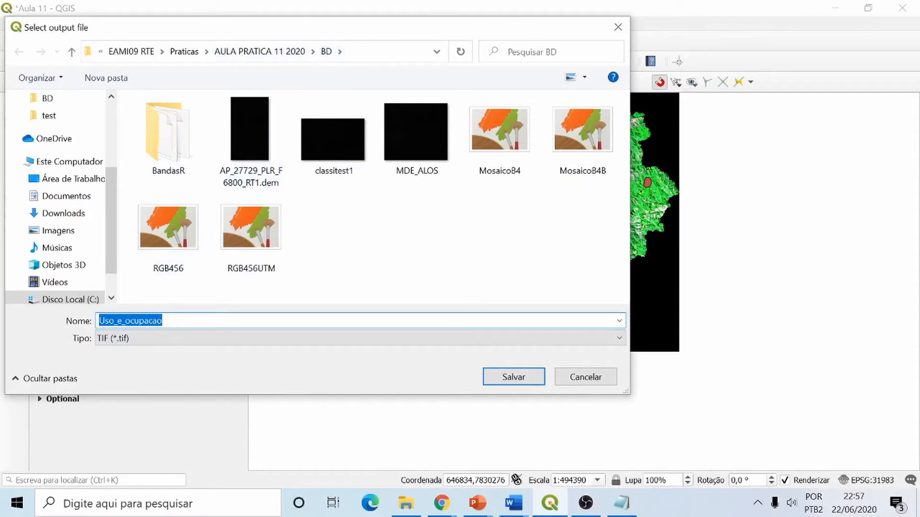
click(165, 321)
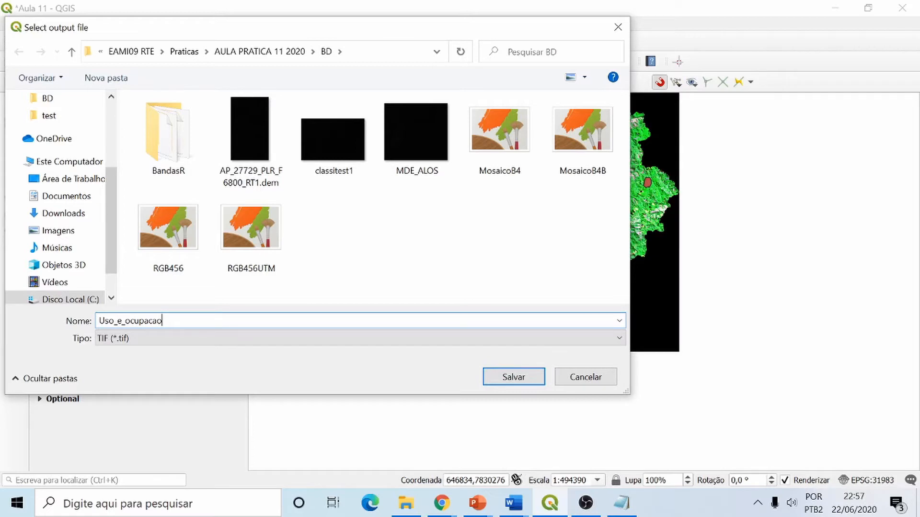
text(2)
click(518, 381)
click(229, 364)
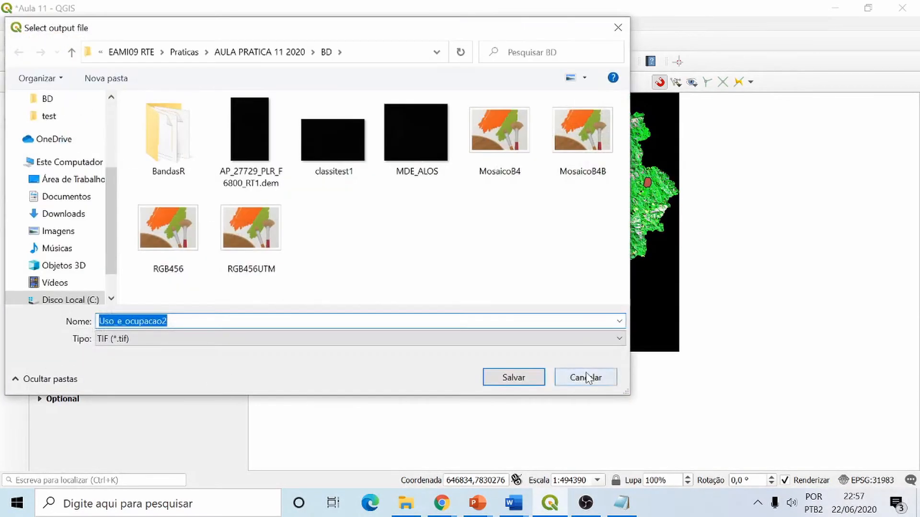
click(584, 378)
drag(170, 364, 212, 364)
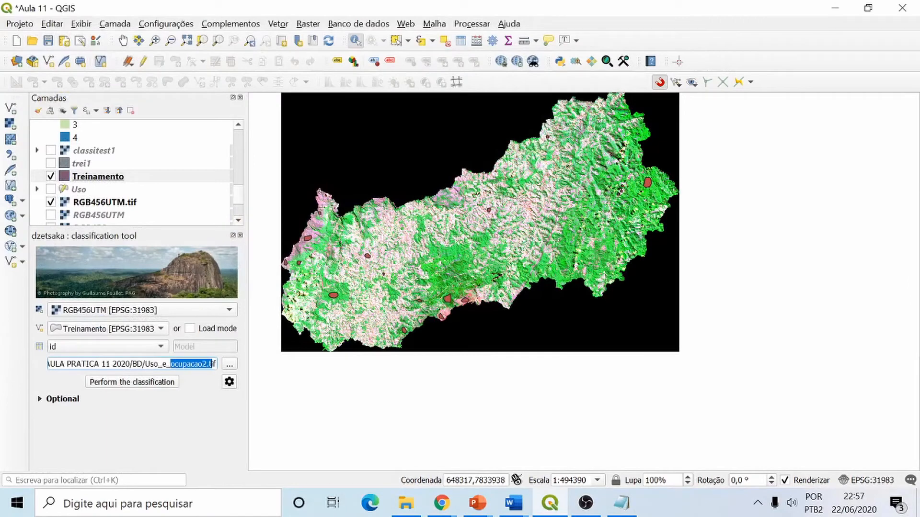
click(185, 399)
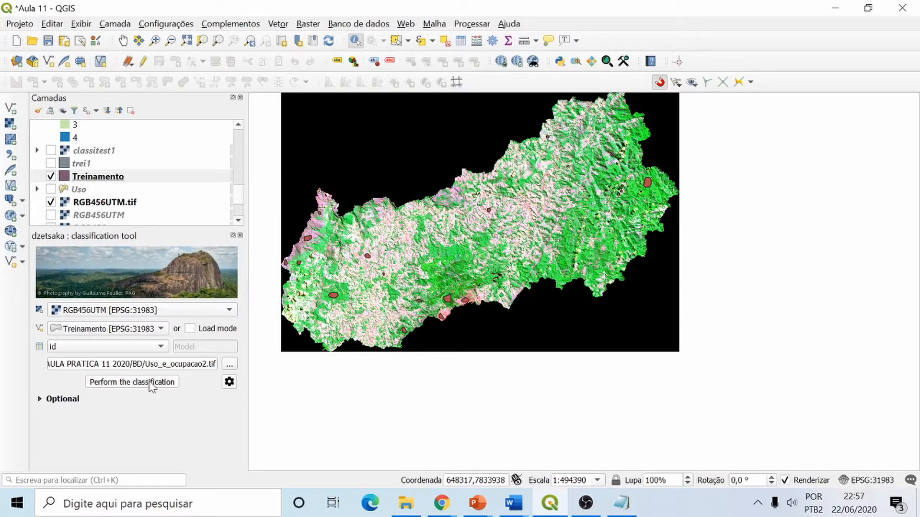
click(151, 384)
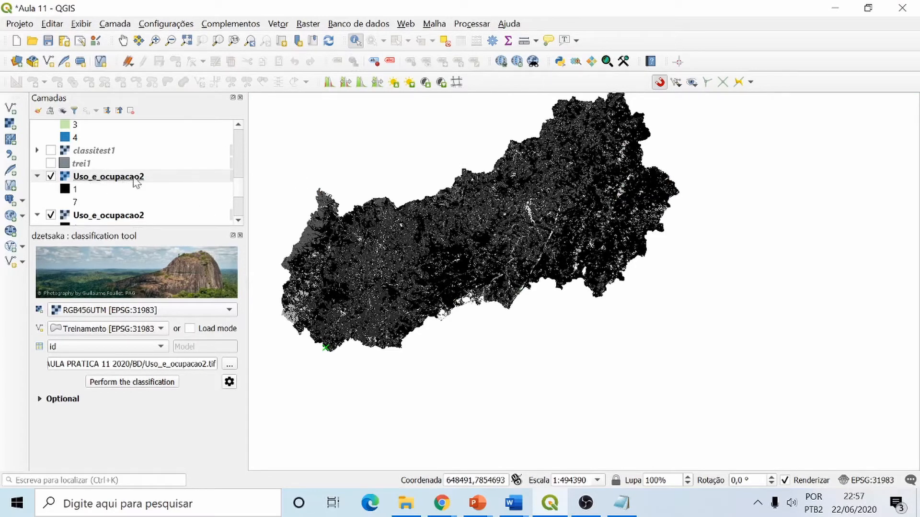
Step: Open the symbology properties of the upper Uso_e_ocupacao2 layer
right_click(118, 178)
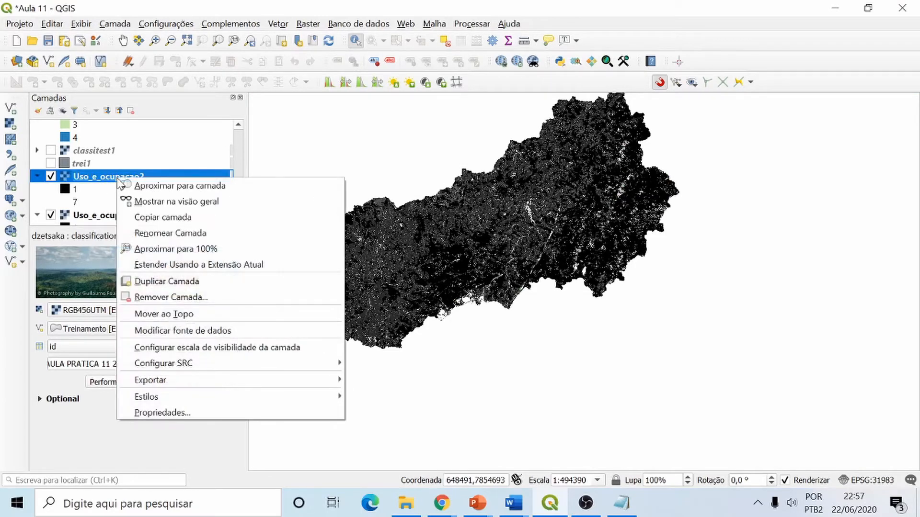
click(194, 411)
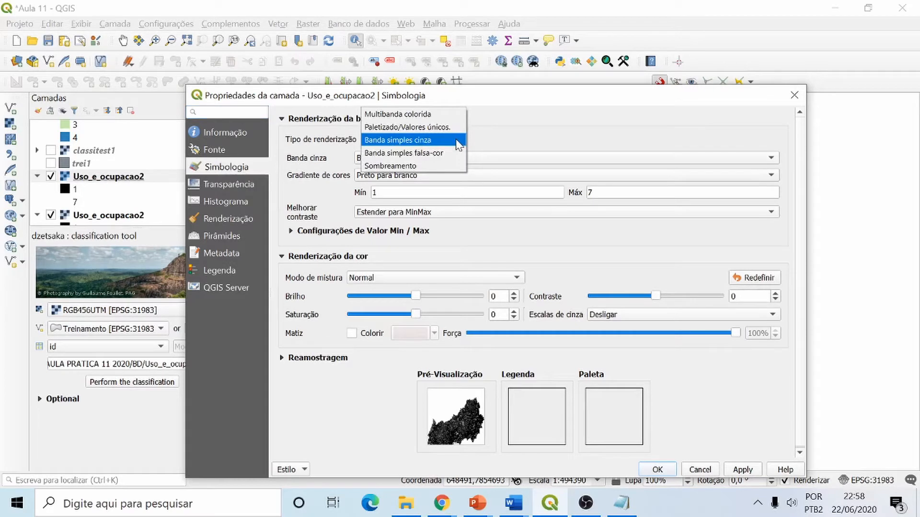
Step: Try to classify Banda 1 with Banda simples falsa-cor rendering, and return to Banda simples cinza
click(421, 153)
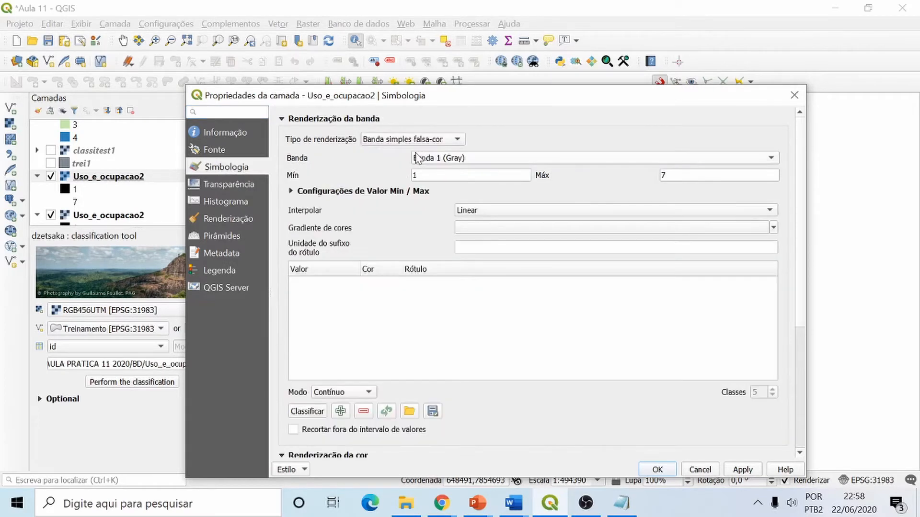
click(455, 162)
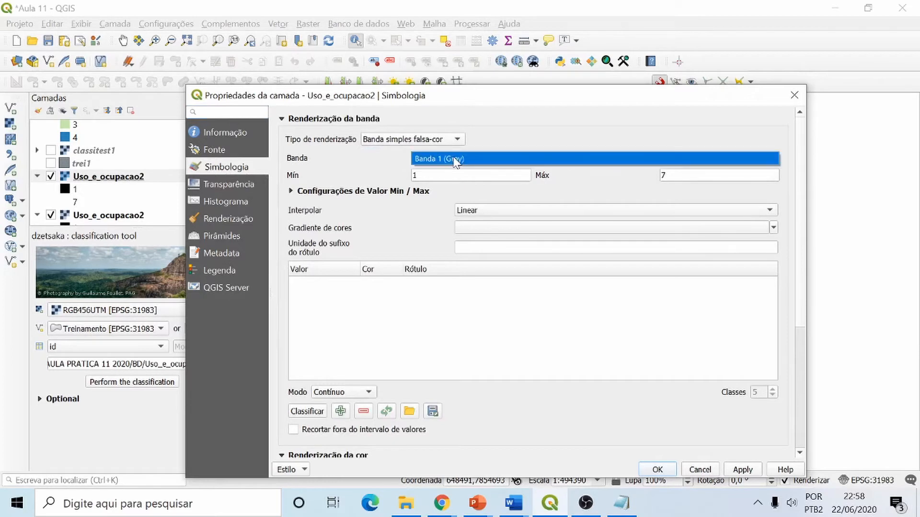
click(455, 161)
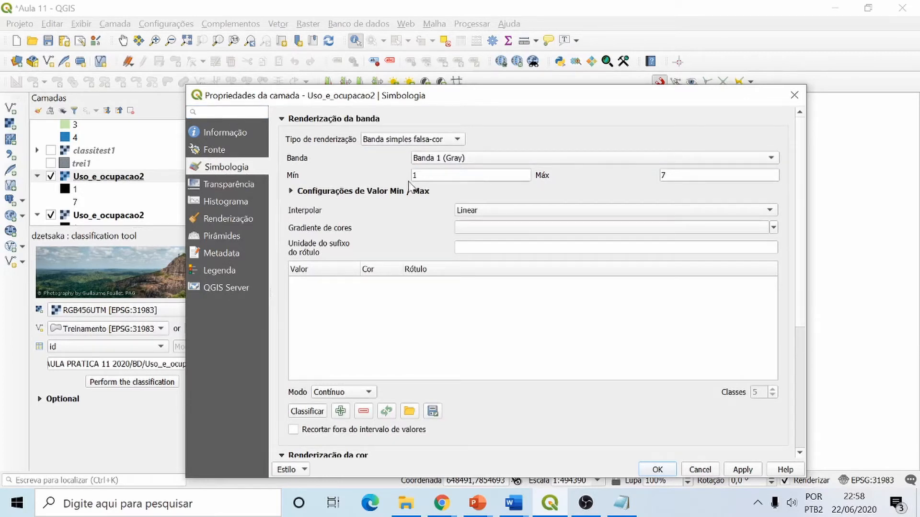
click(307, 412)
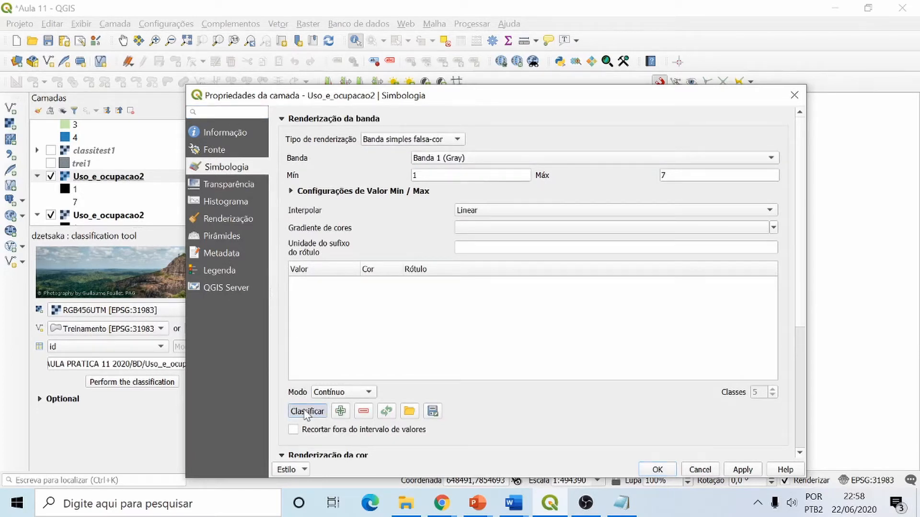
click(416, 139)
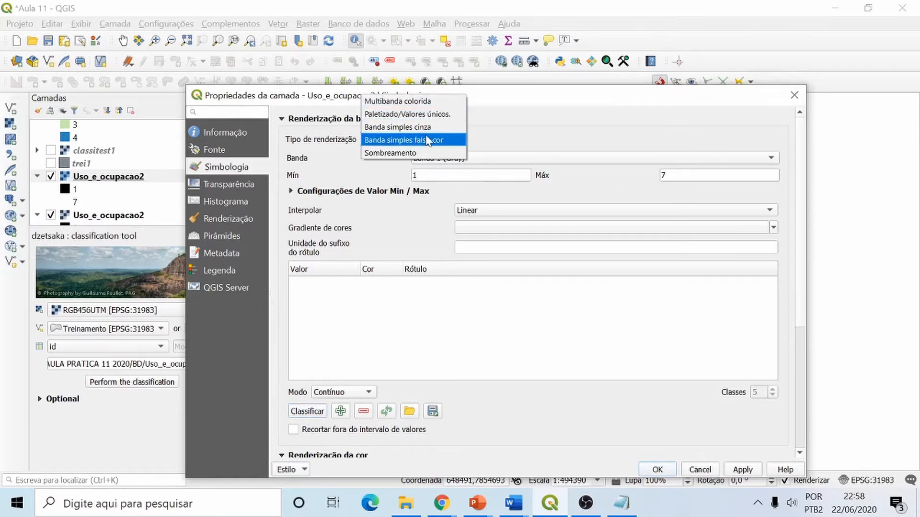
click(411, 127)
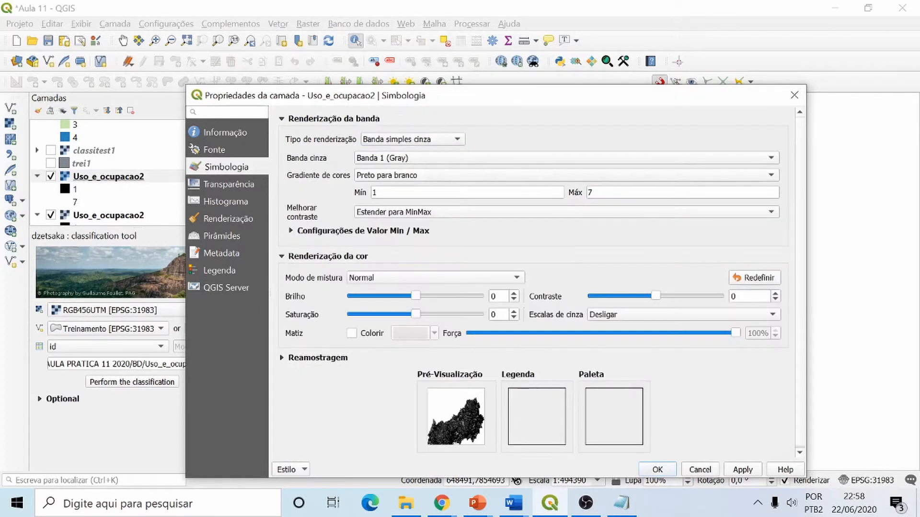
click(431, 176)
click(431, 176)
click(402, 159)
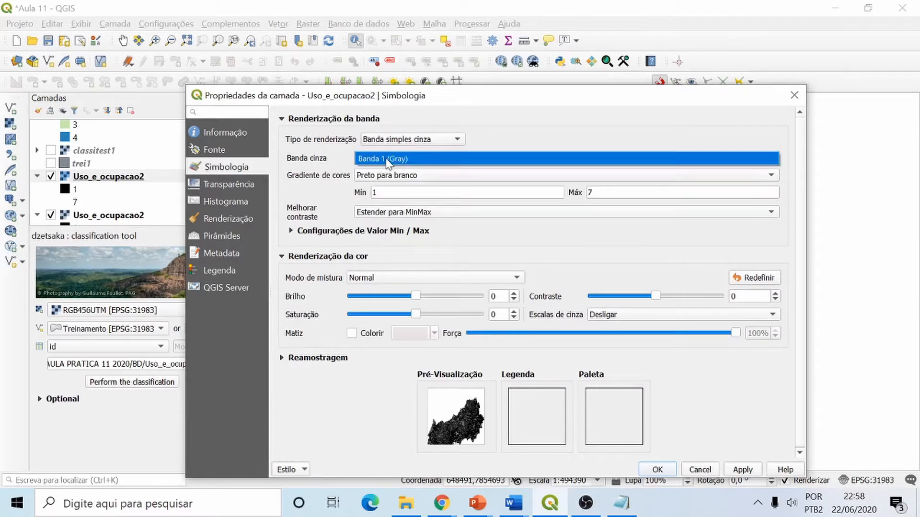
Step: Render Uso_e_ocupacao2 as Paletizado/Valores únicos on Banda 1 with random colors and classify its values
click(430, 139)
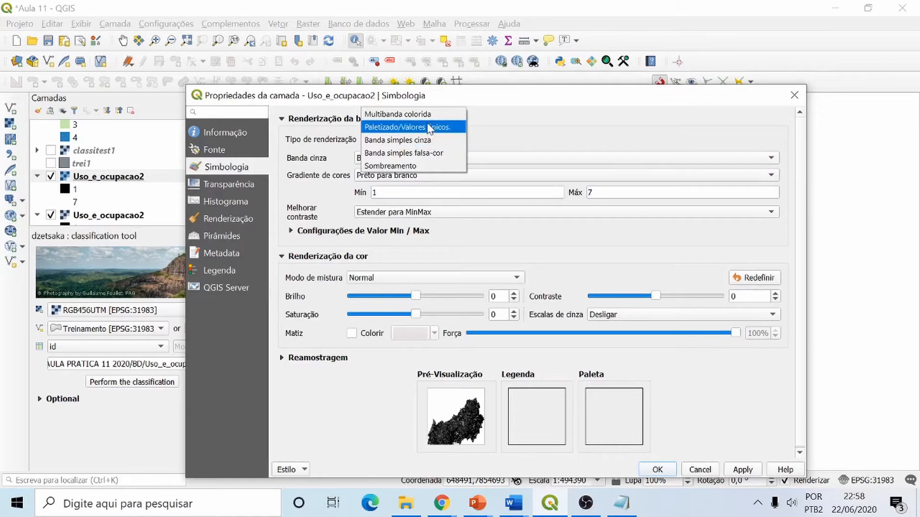
click(434, 128)
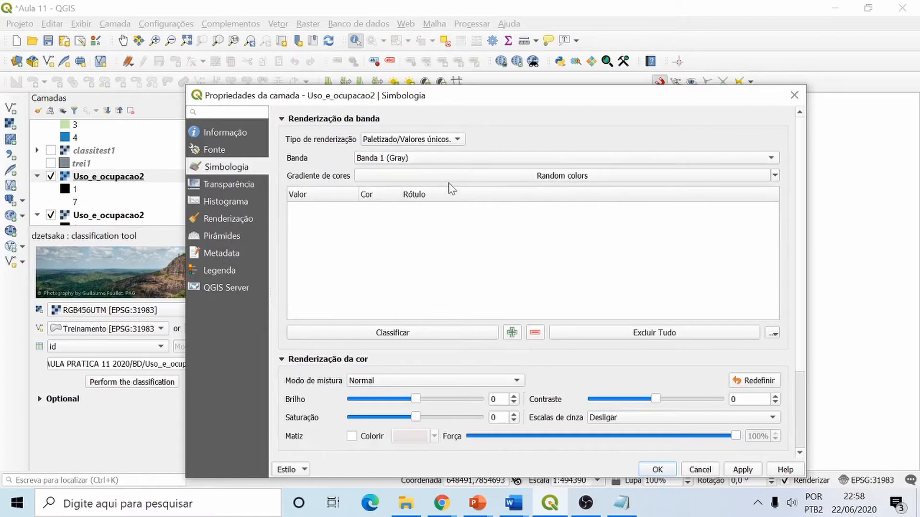
click(393, 333)
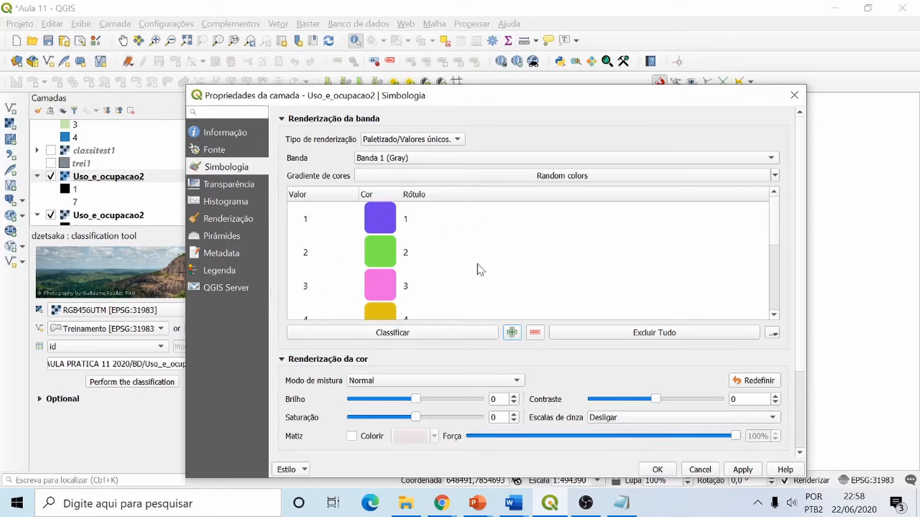
Step: Change the color of value 1 to bright green (#0aea15), consulting the Notepad legend for its class
click(383, 221)
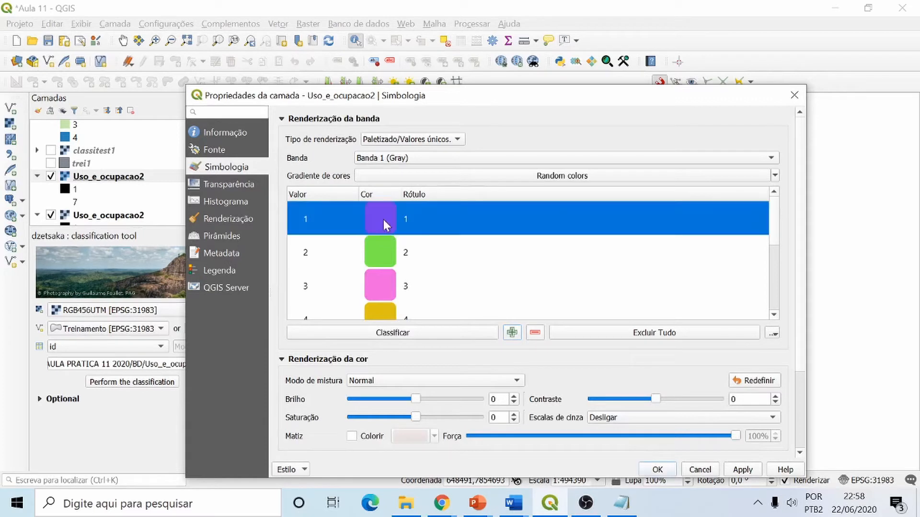
right_click(383, 219)
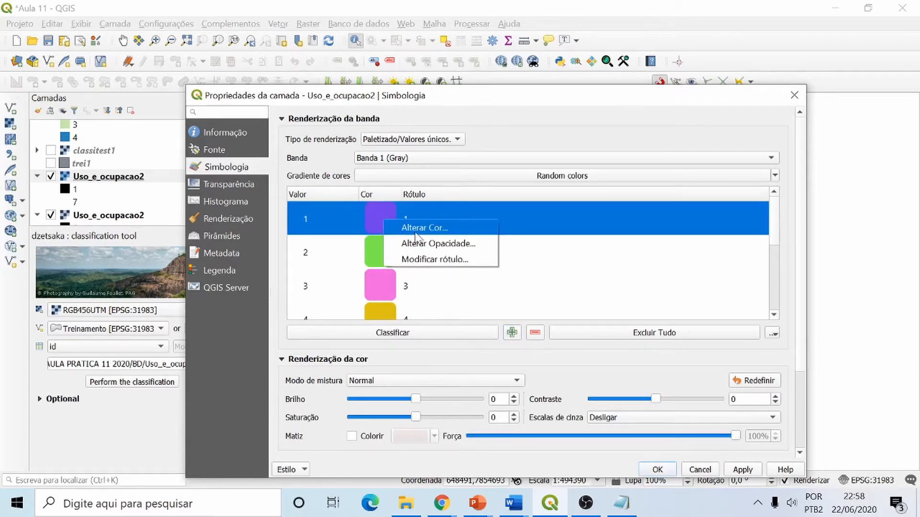
right_click(372, 210)
right_click(373, 211)
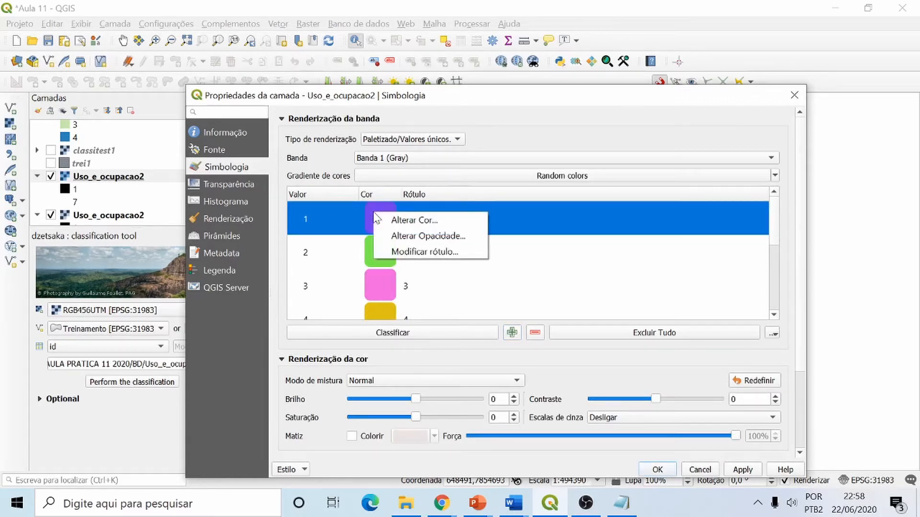
click(413, 220)
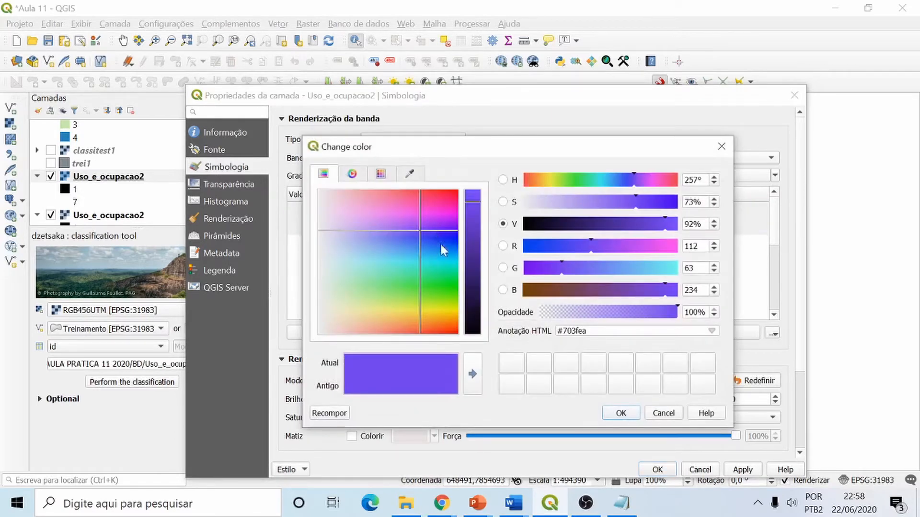
click(621, 503)
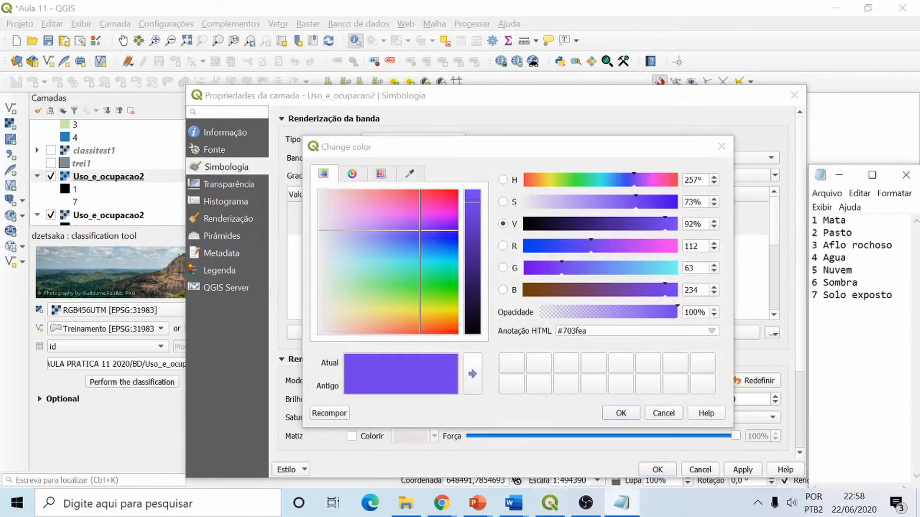
click(453, 284)
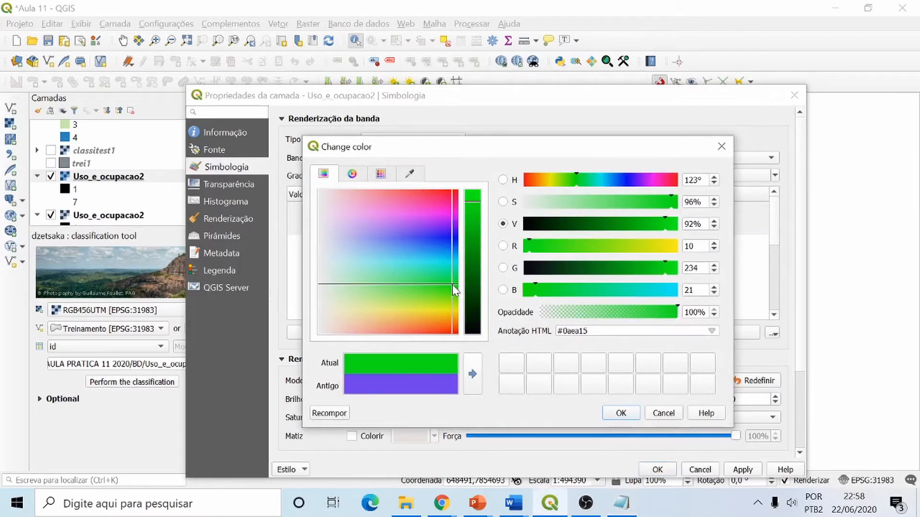
click(621, 413)
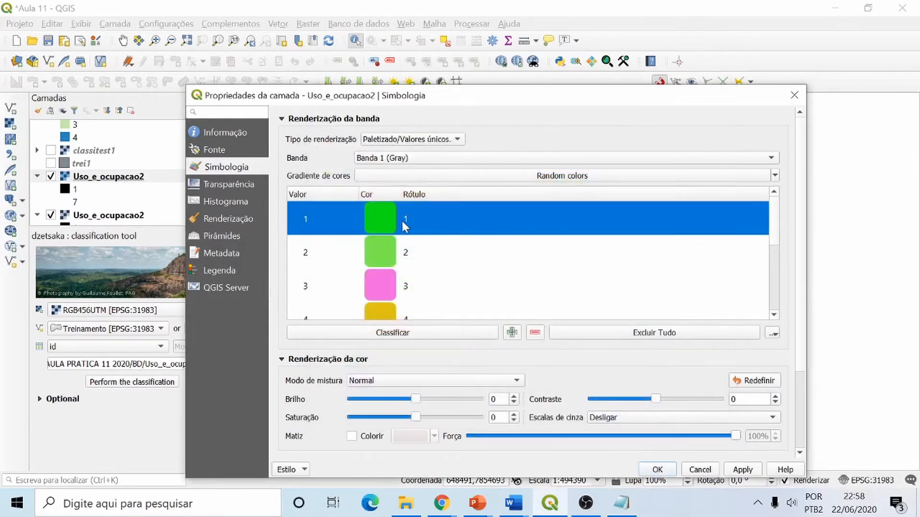
Step: Label value 1 as Mata and bring the Notepad class legend back into view
right_click(421, 217)
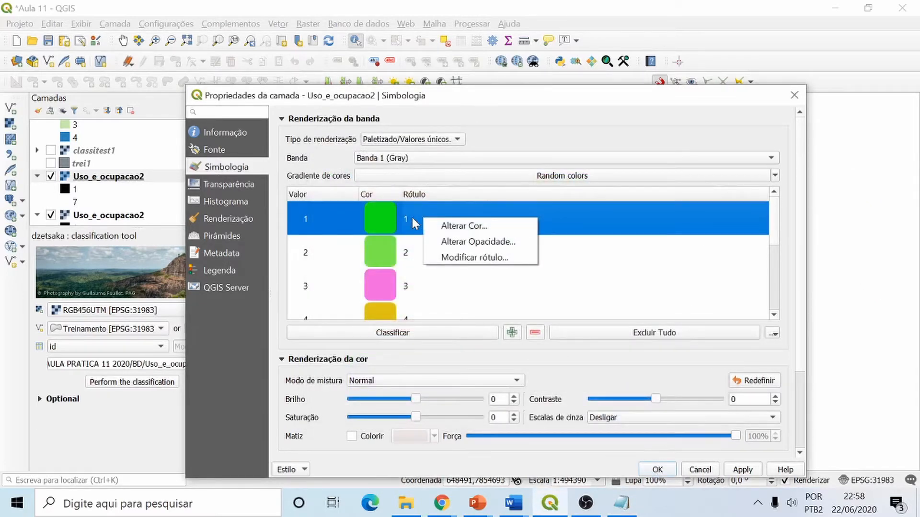
click(453, 259)
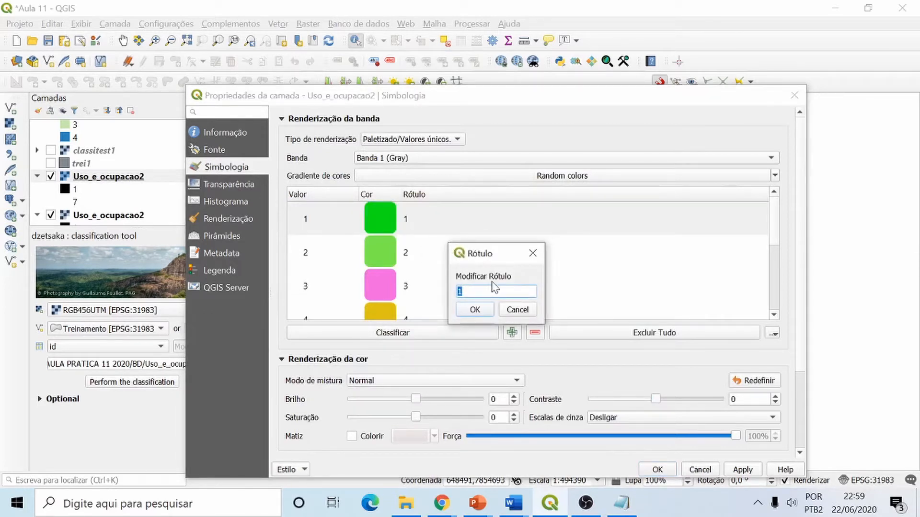
text(Mata)
click(475, 309)
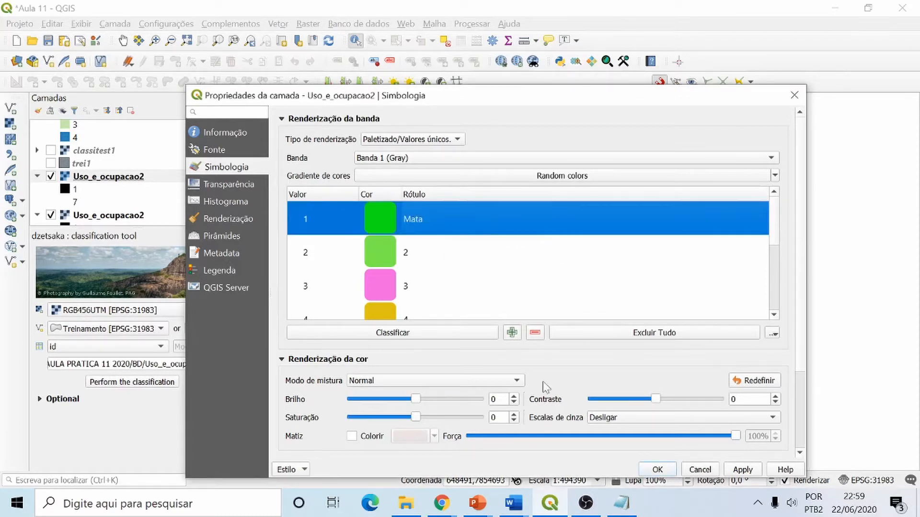
click(621, 504)
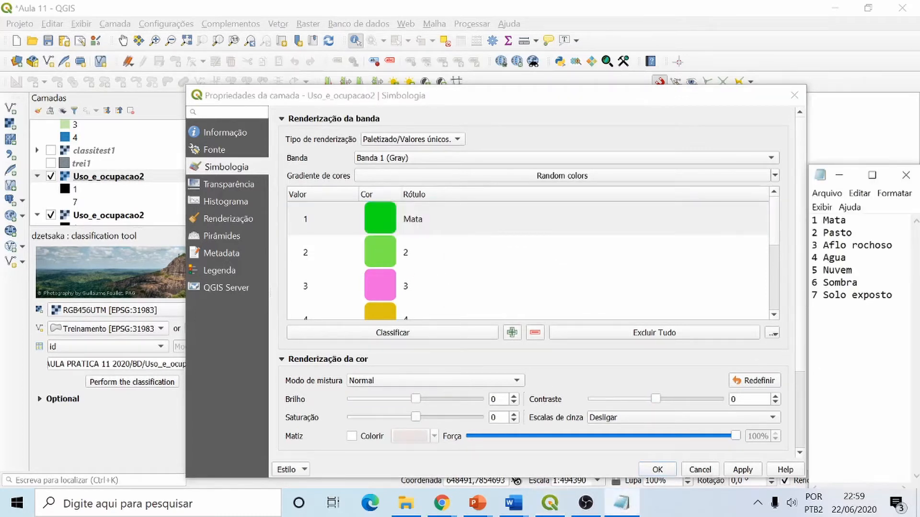
Step: Recolour class 2 yellow (#efda1c) and change its label to "Pasto"
click(388, 258)
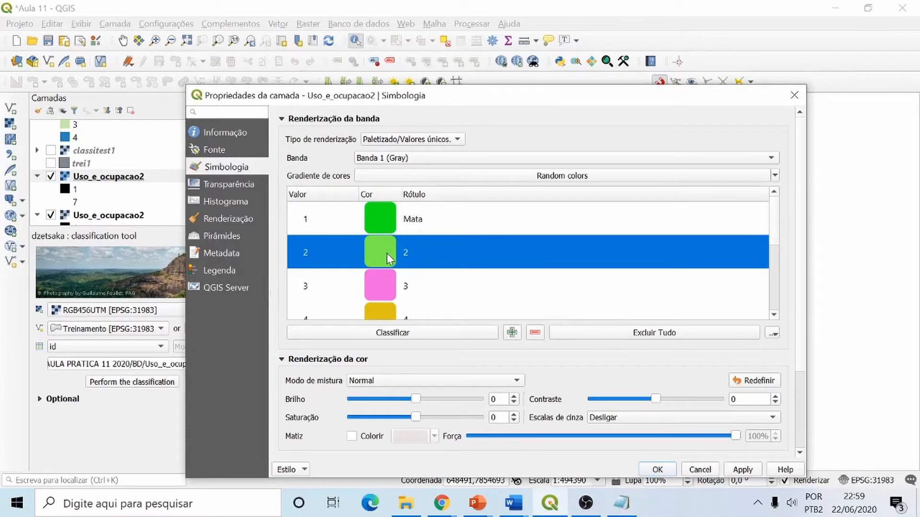
right_click(387, 253)
click(445, 263)
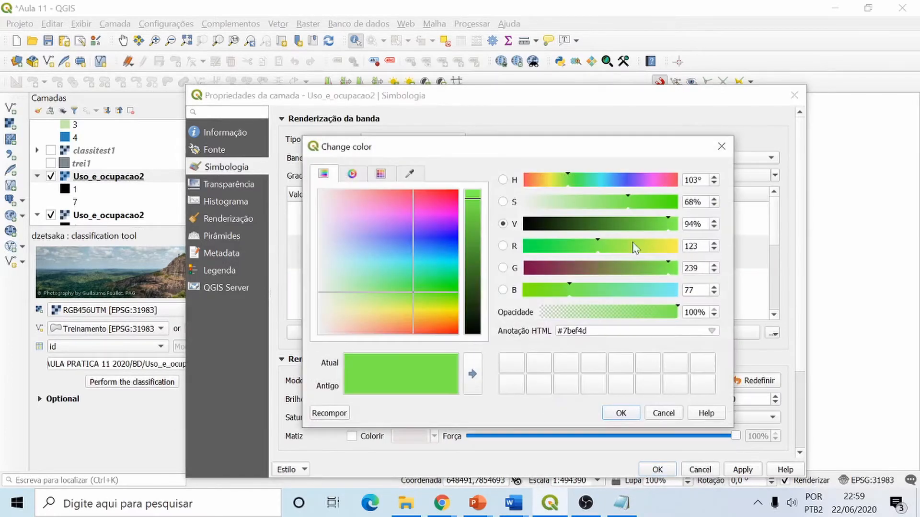
click(441, 312)
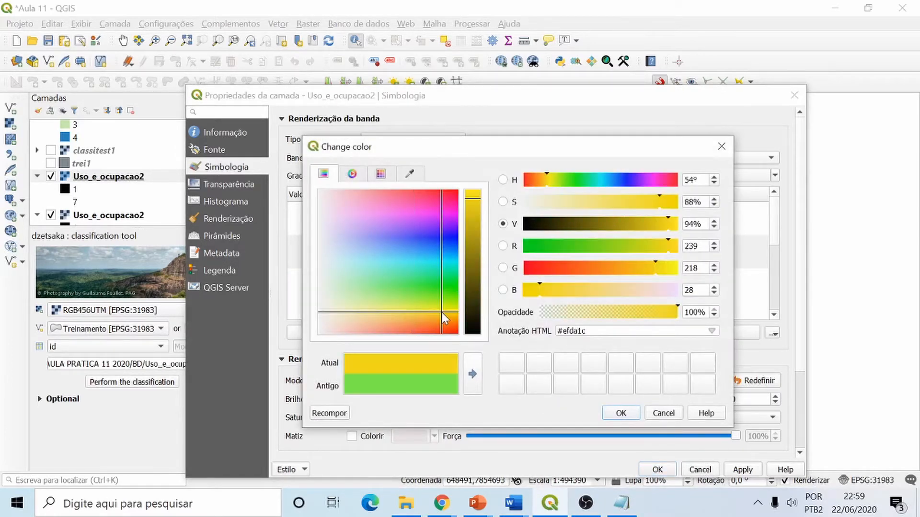
click(620, 413)
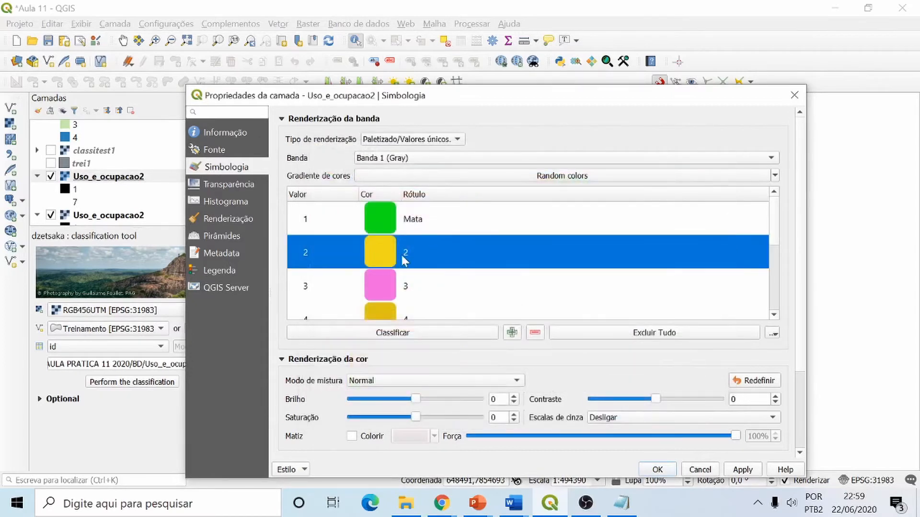
right_click(409, 255)
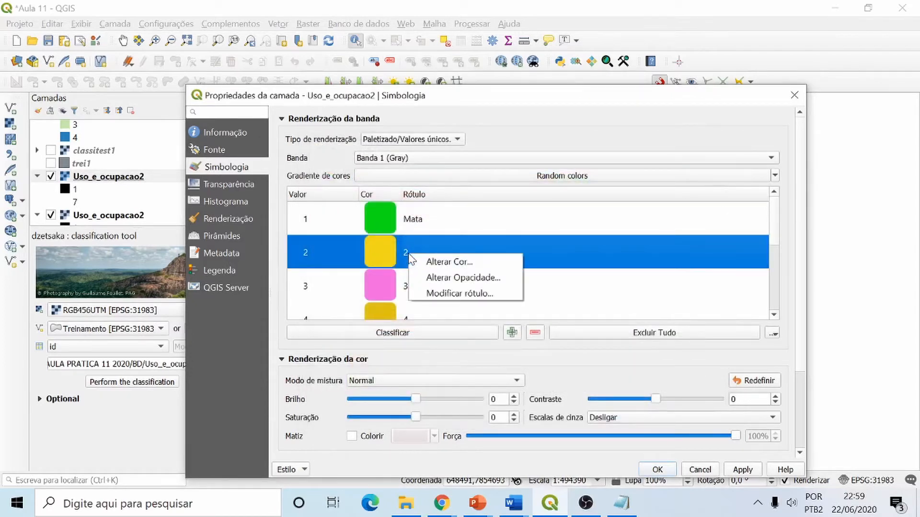
click(460, 293)
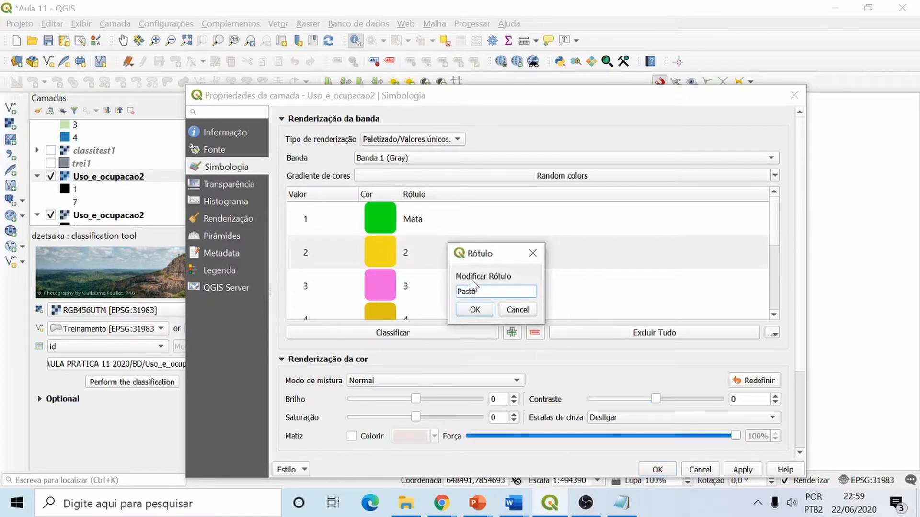
click(474, 310)
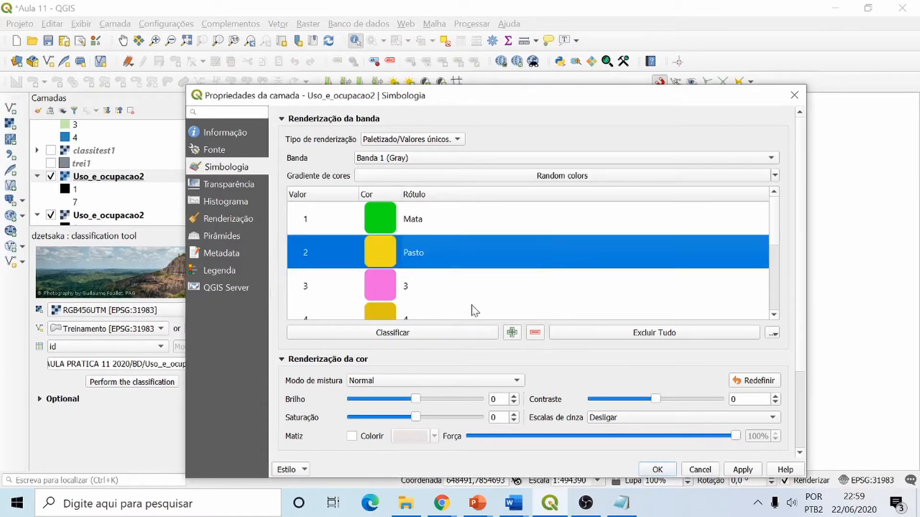
Step: Check the class list in Notepad and recolour class 3 of the raster bluish grey (#93a6b8)
click(621, 501)
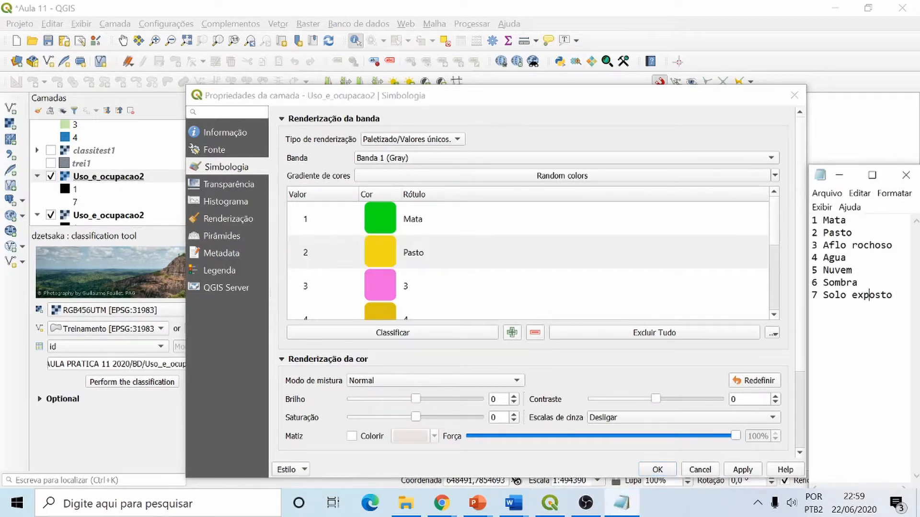
click(375, 287)
right_click(375, 287)
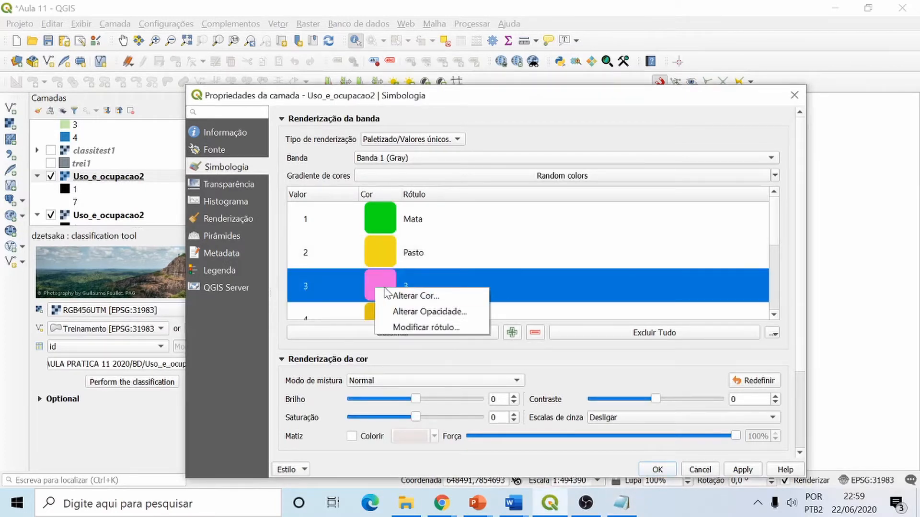
click(416, 296)
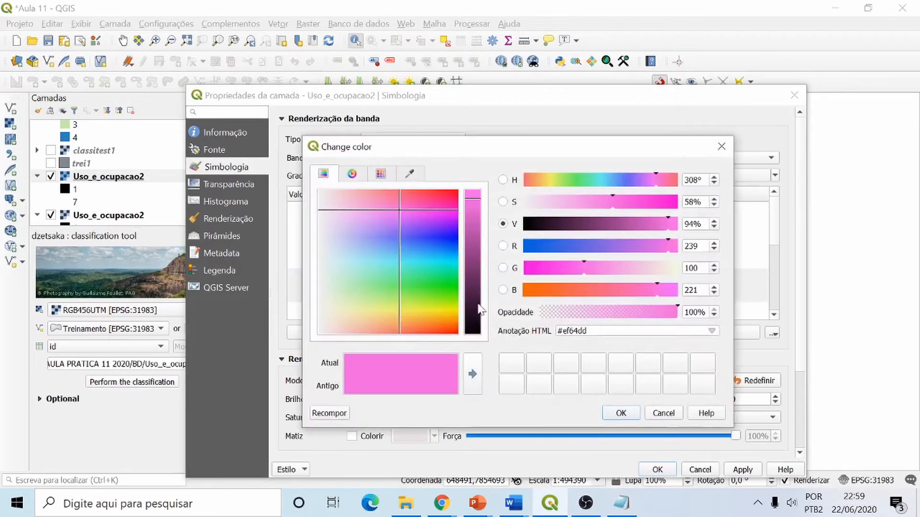
click(339, 312)
click(340, 279)
click(345, 249)
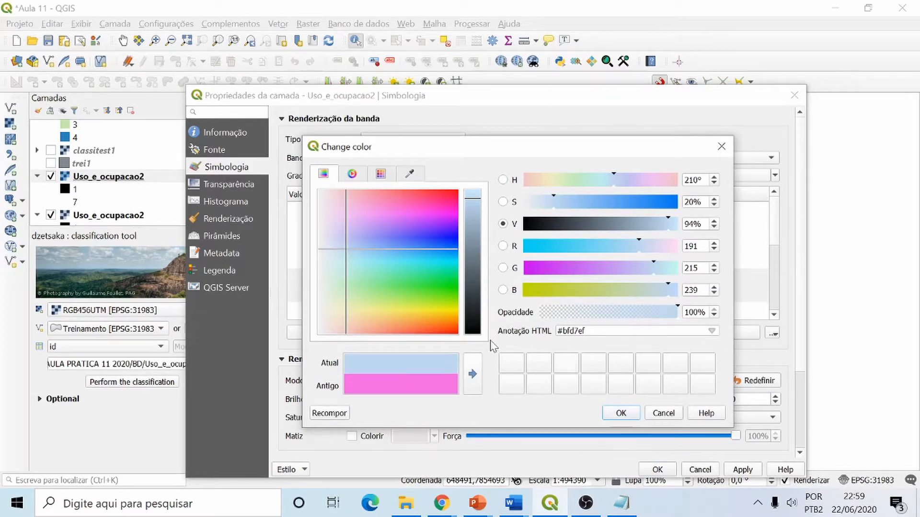
click(637, 223)
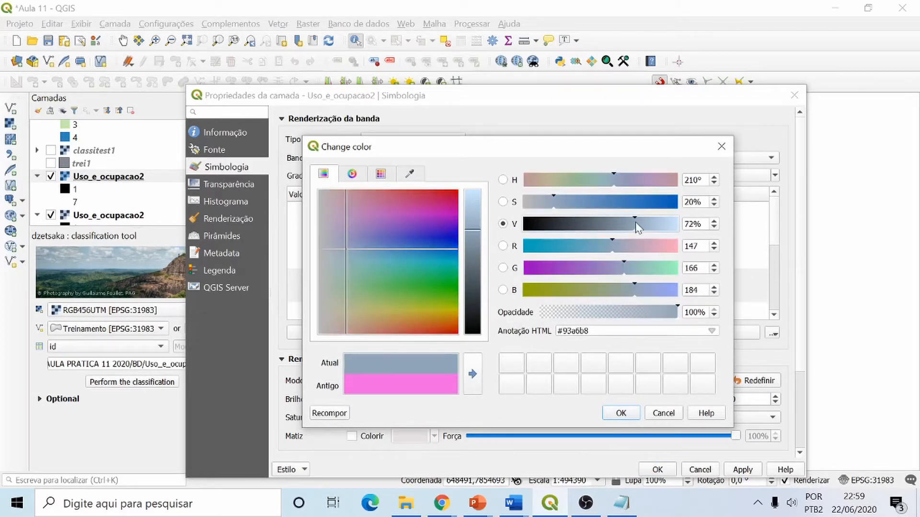
click(621, 413)
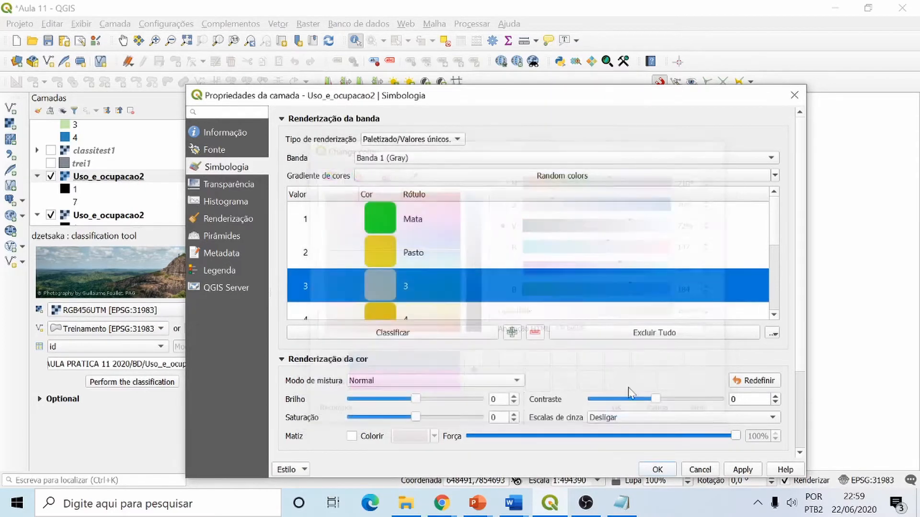
Step: Change the label of class 3 to "Afloramento rochoso"
right_click(409, 287)
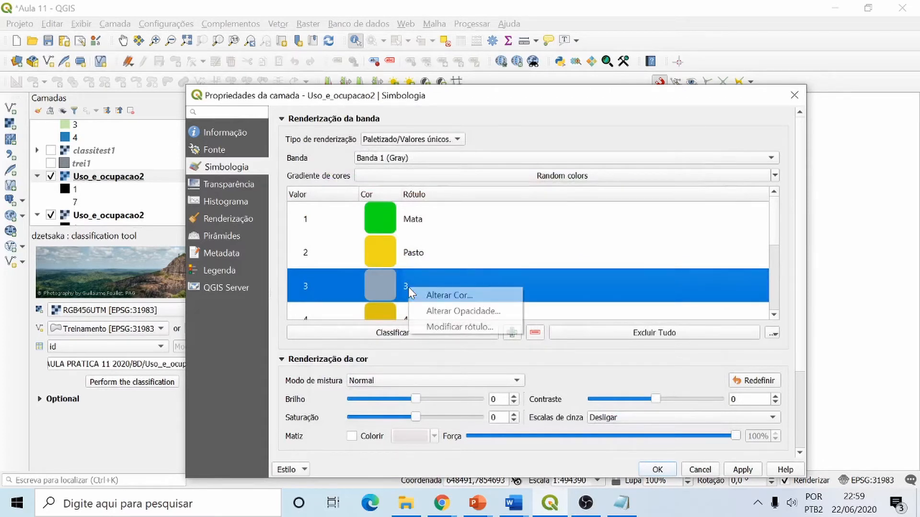
click(460, 327)
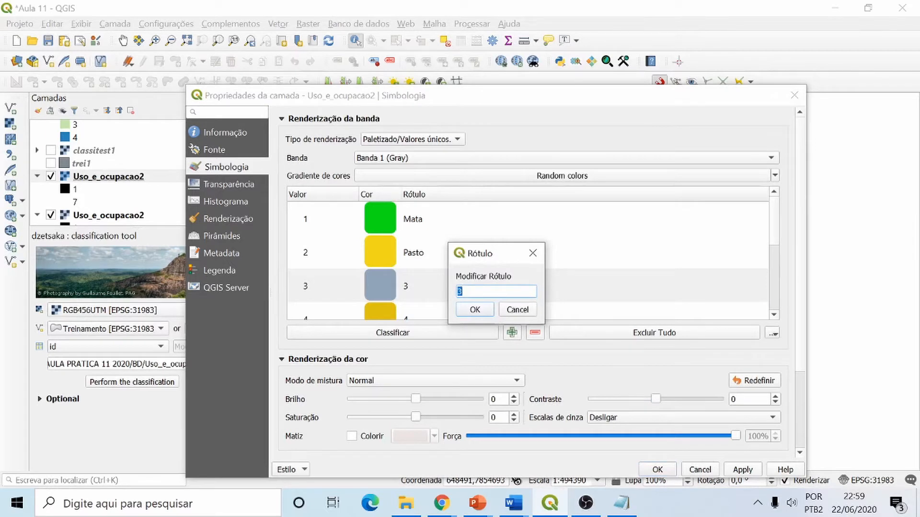
text(Afloramento rochoso)
click(470, 314)
Step: Consult the class list in Notepad and recolour class 4 of the raster blue (#258ede)
scroll(589, 248, down, 1)
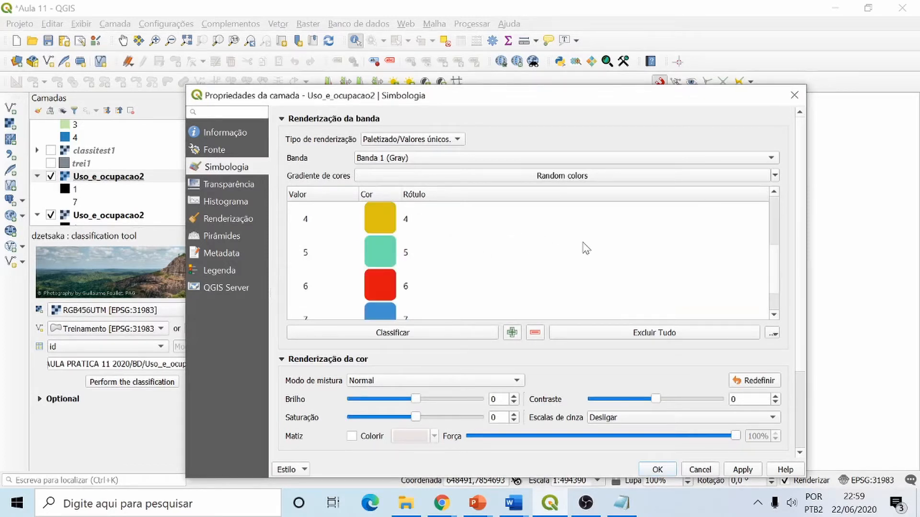
scroll(585, 248, up, 1)
click(773, 315)
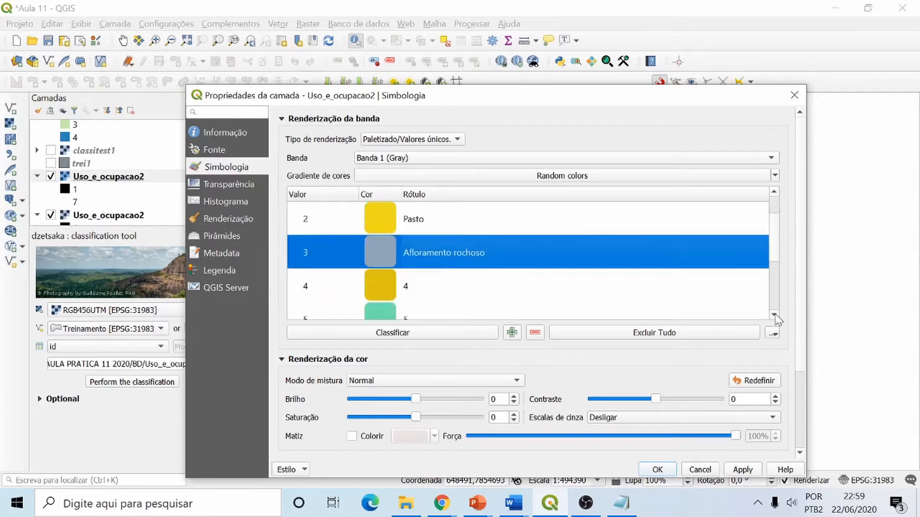
click(774, 315)
click(372, 260)
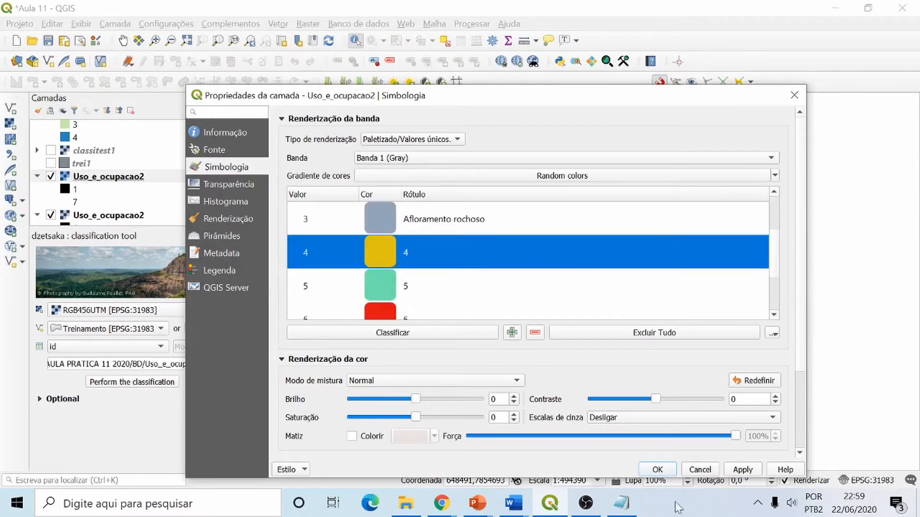
click(621, 503)
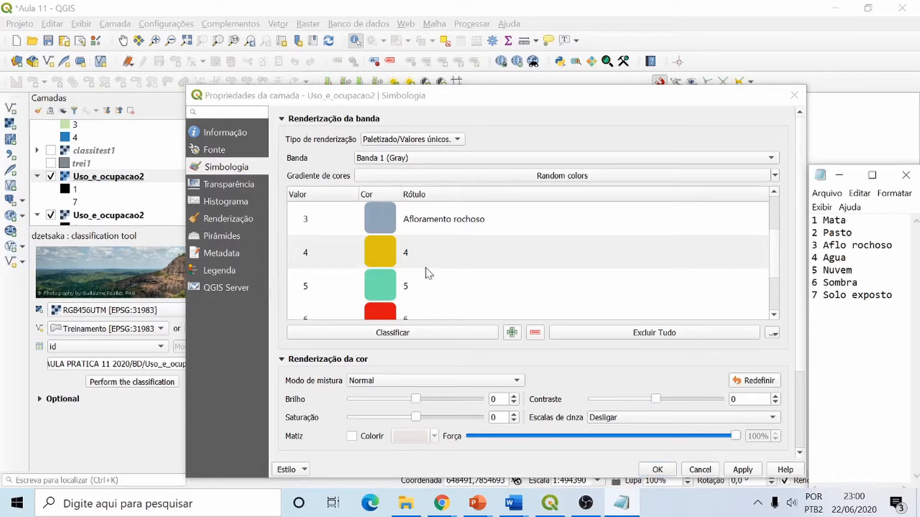
click(384, 249)
right_click(385, 249)
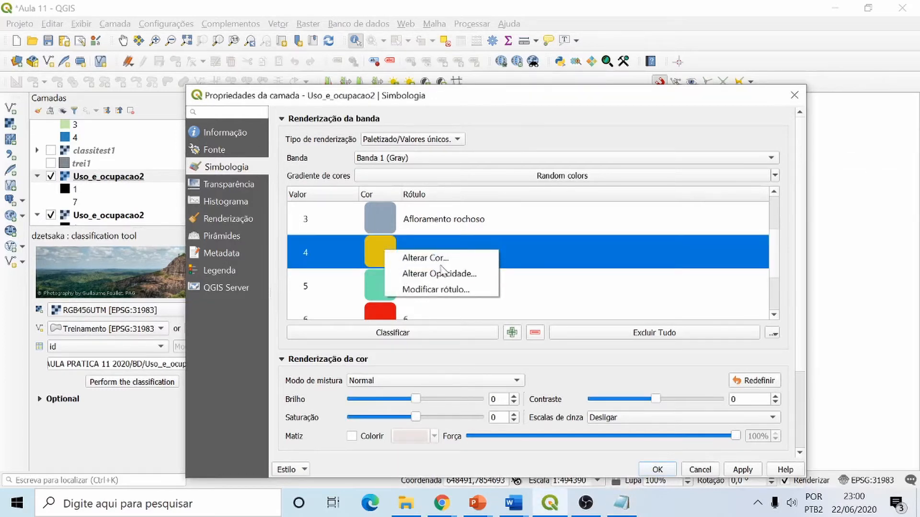
click(433, 259)
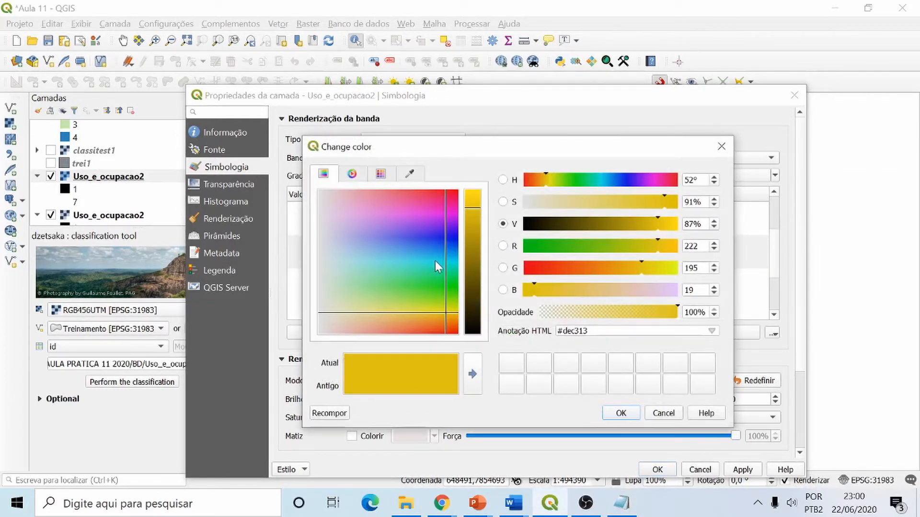
click(435, 251)
click(625, 412)
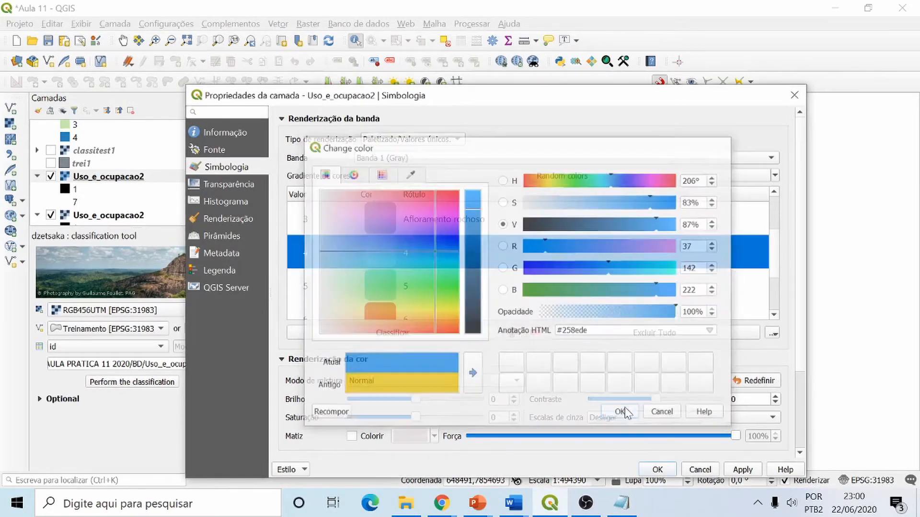
Step: Change the label of class 4 to "Água"
right_click(406, 255)
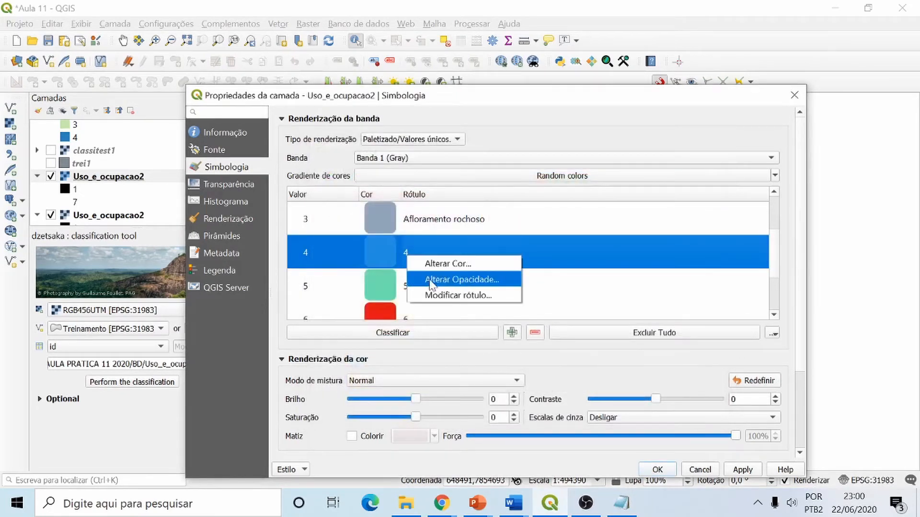
click(453, 297)
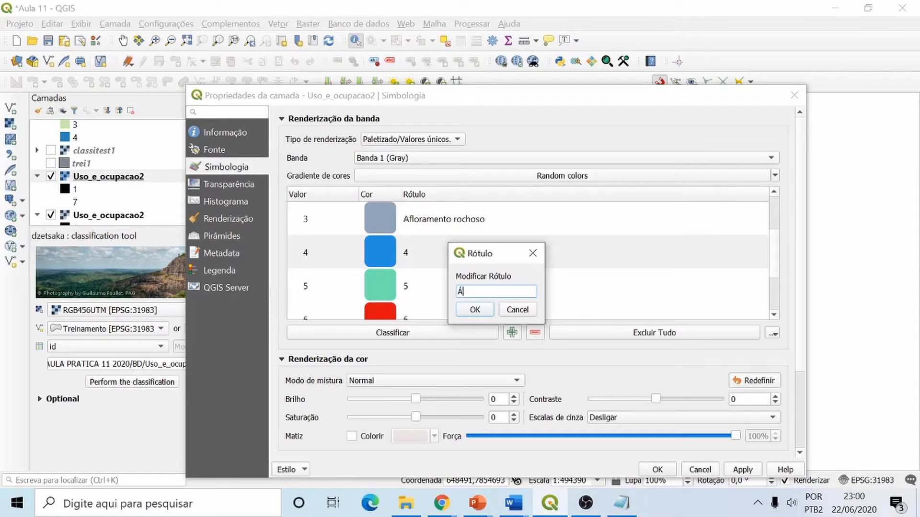
click(475, 309)
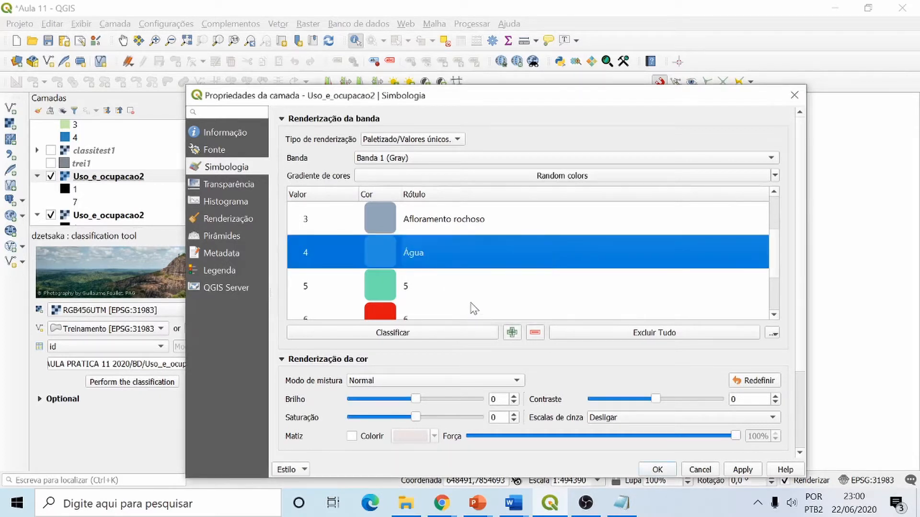
Step: Consult the Notepad class list, recolour class 5 light grey (#e1e1e1) and change its label to "Nuvens"
click(622, 503)
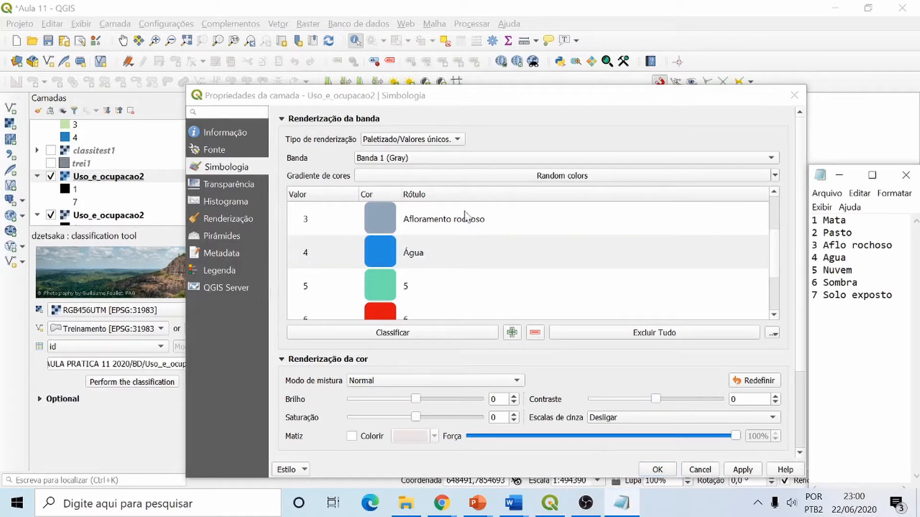
click(376, 286)
right_click(387, 286)
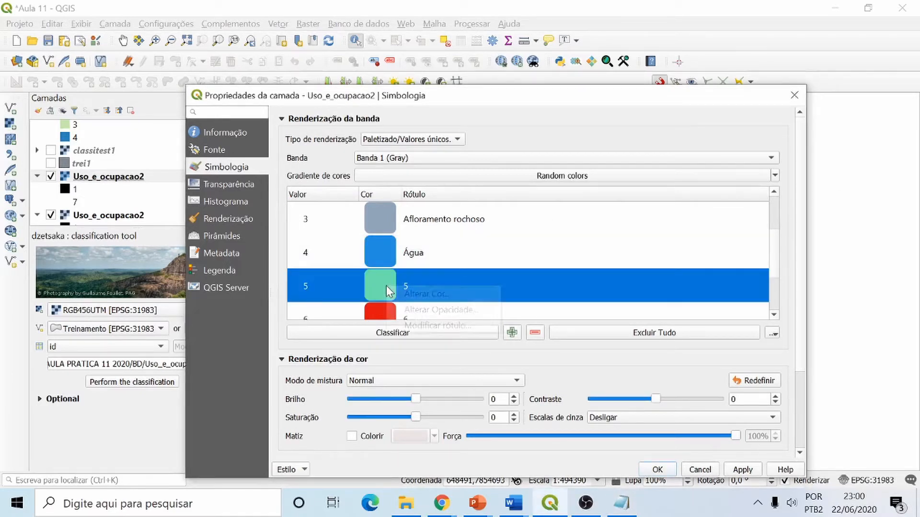
click(413, 294)
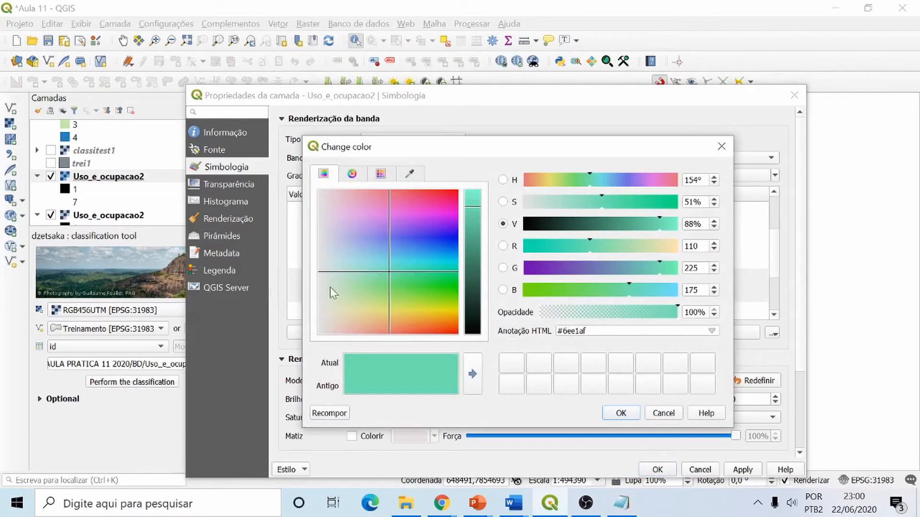
drag(321, 237, 322, 253)
click(621, 413)
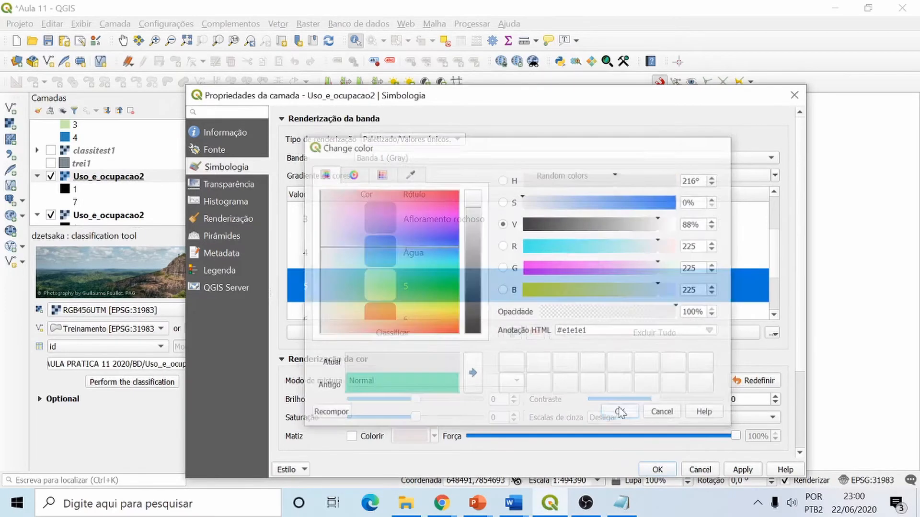
right_click(410, 286)
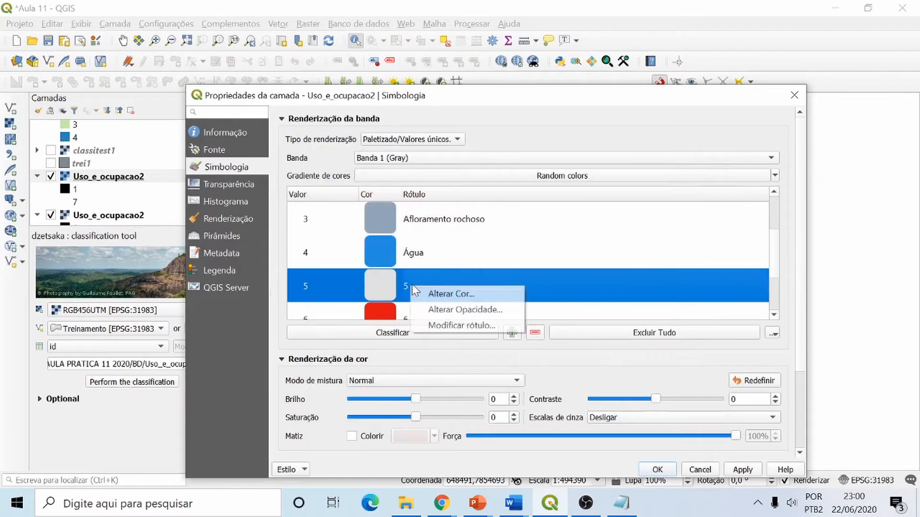
click(456, 328)
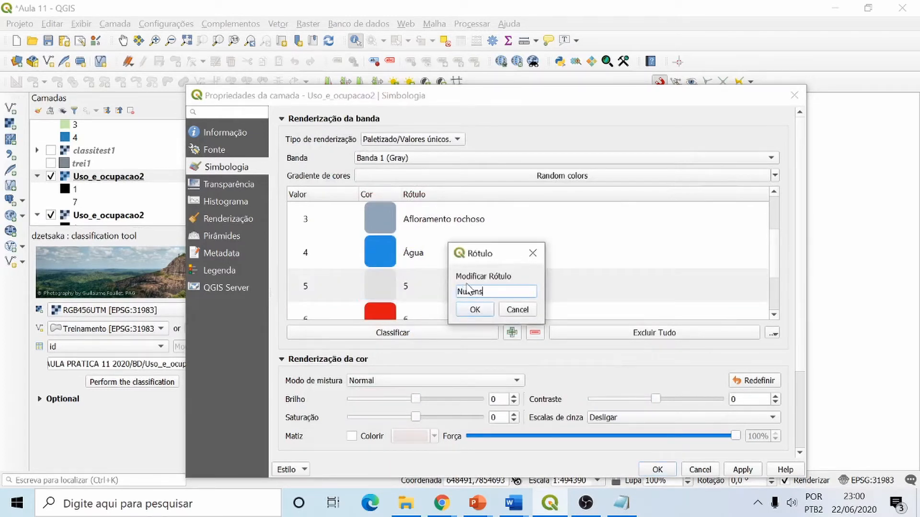
click(472, 311)
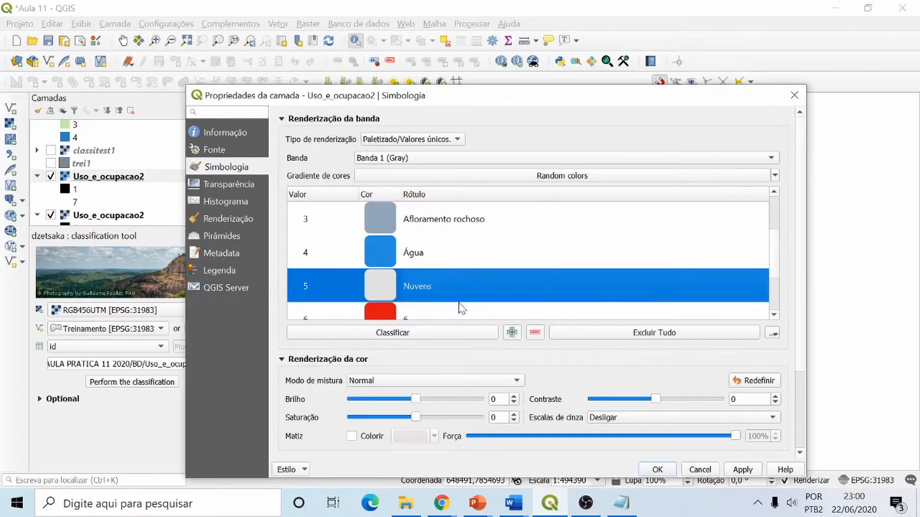
Step: Consult the class list in Notepad and open the colour of class 5 for editing
scroll(447, 255, down, 2)
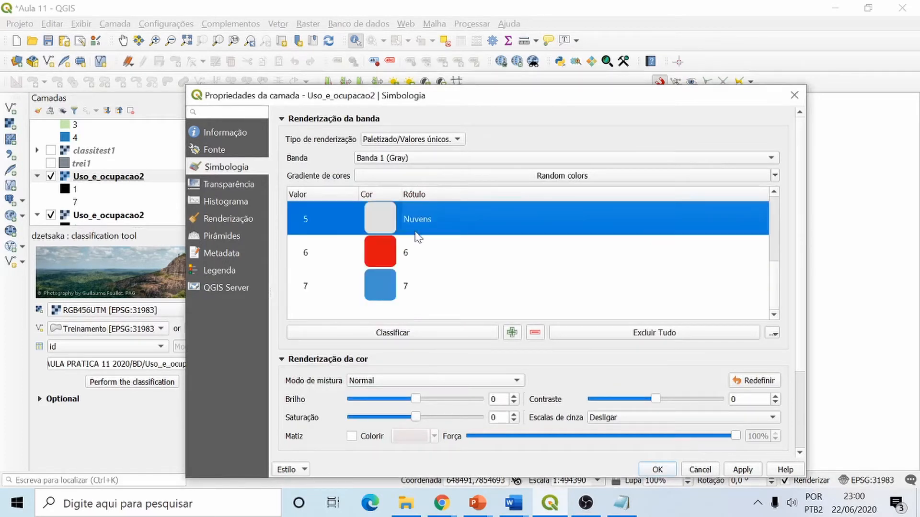
click(621, 503)
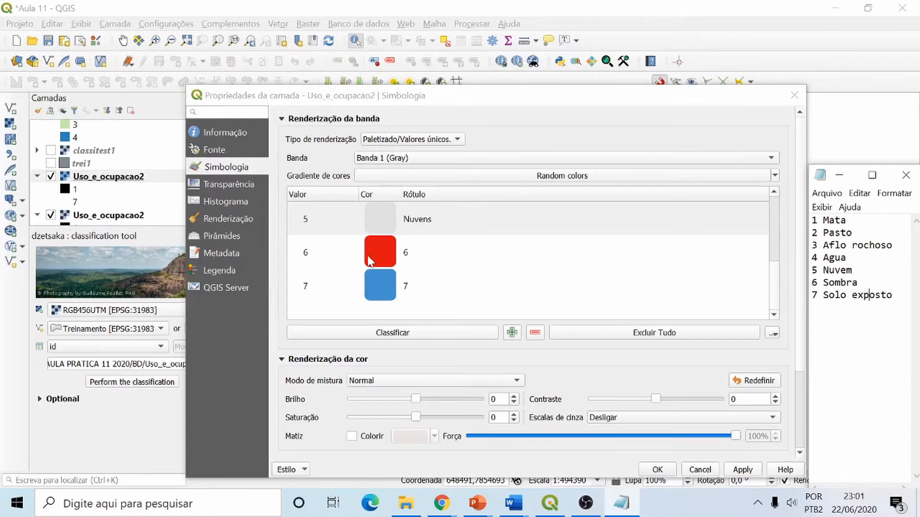
click(379, 211)
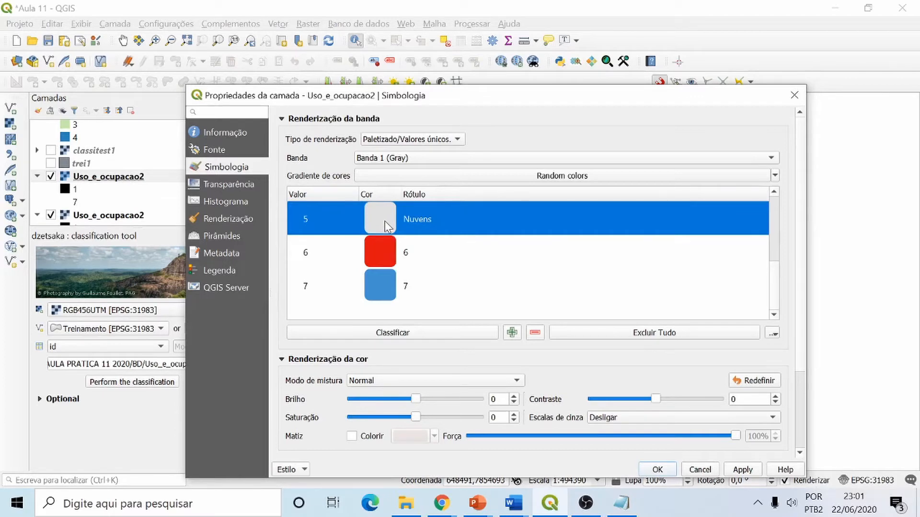
right_click(385, 222)
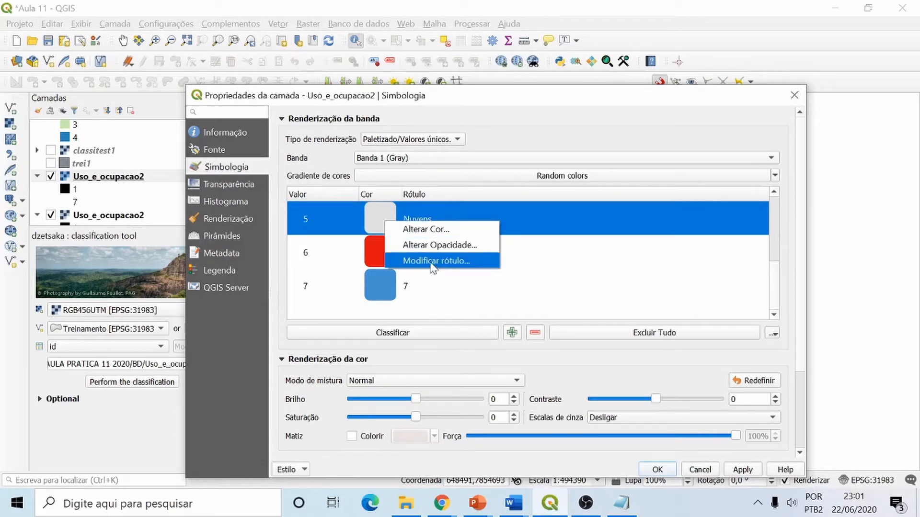
click(428, 230)
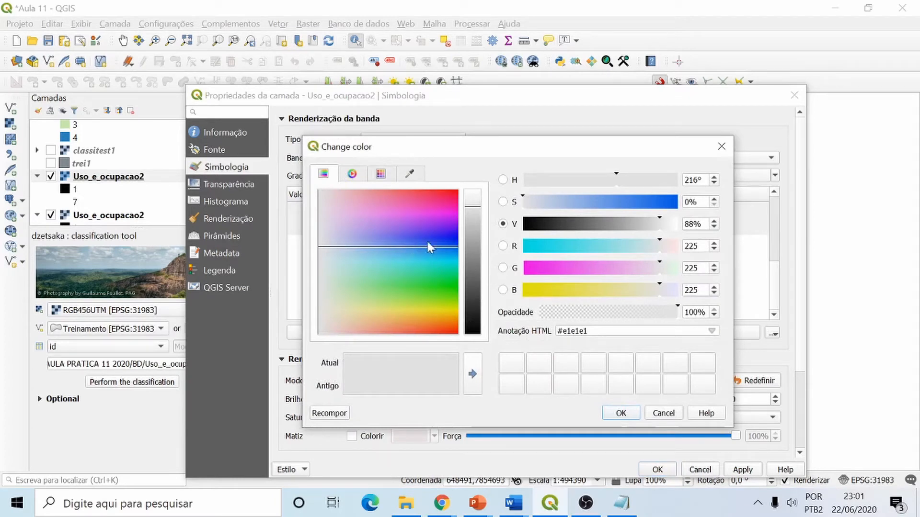
Step: Try darkening the colour of class 5 to near black (#090812)
click(470, 254)
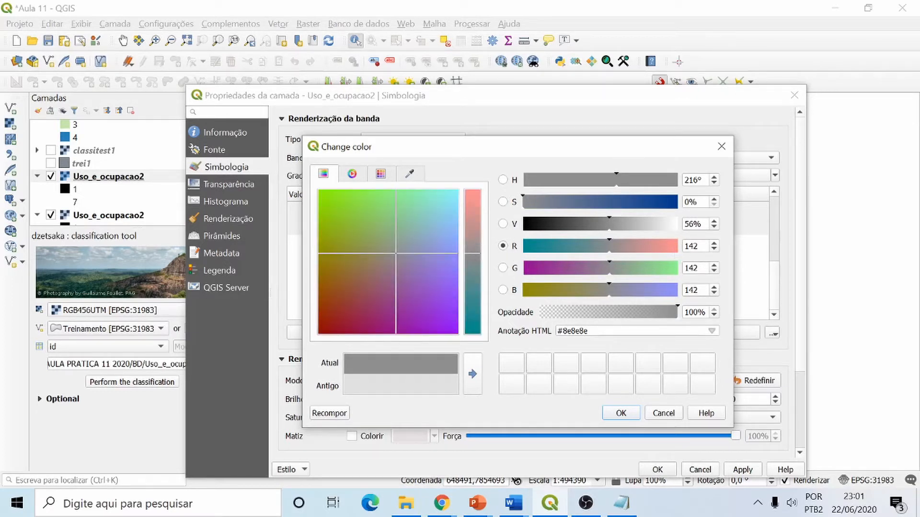
click(529, 246)
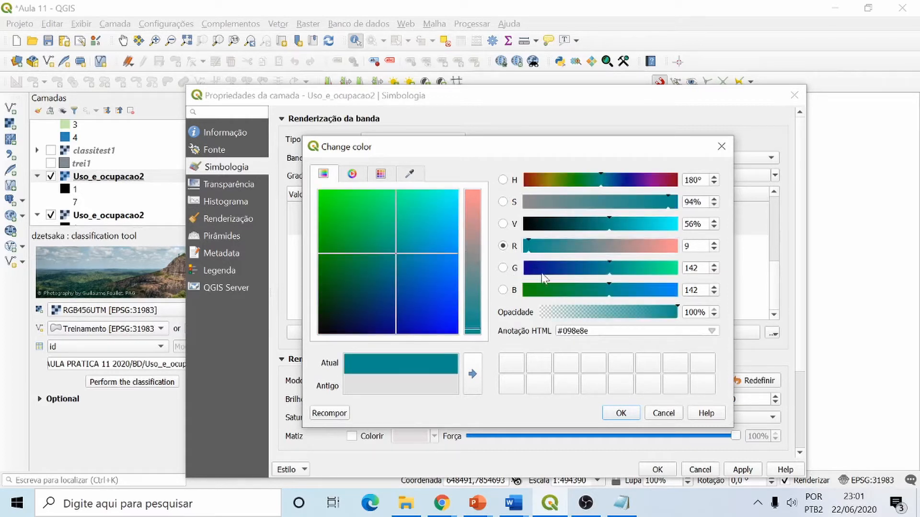
click(528, 268)
click(503, 290)
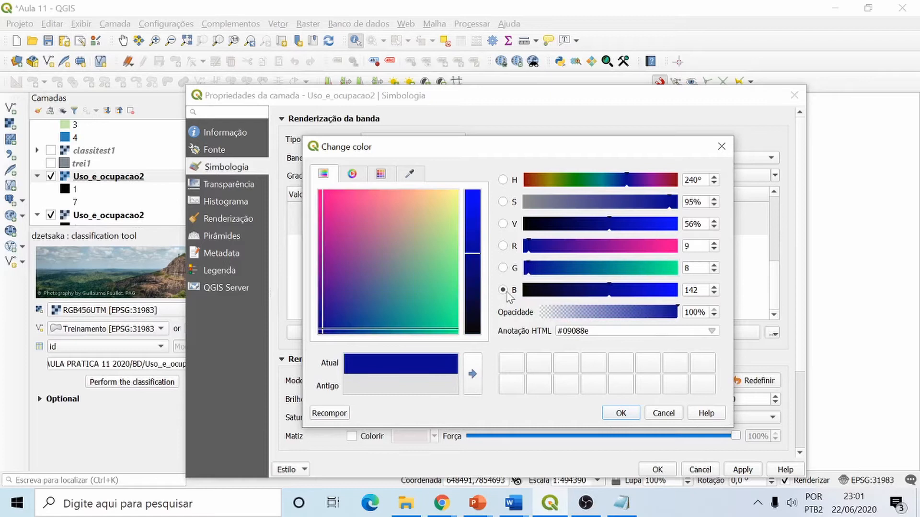
click(533, 291)
click(502, 268)
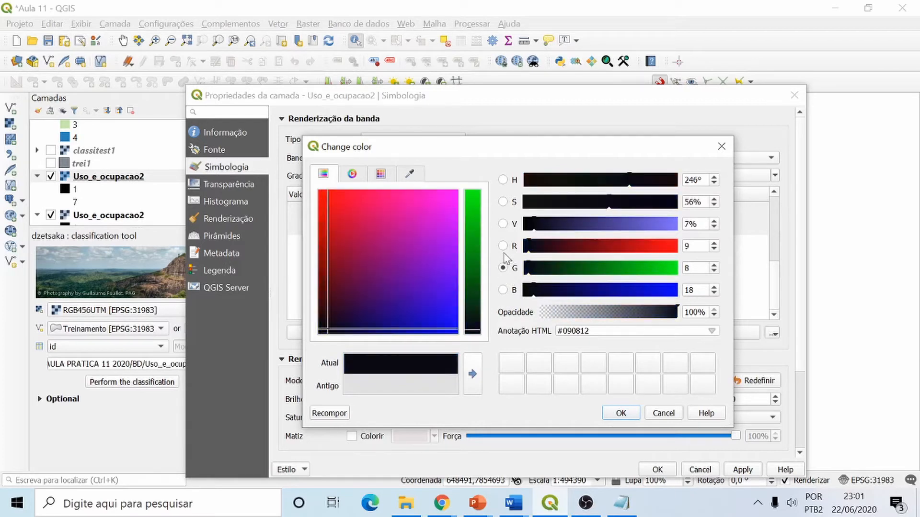
Step: Try setting both the green and blue components of class 5's colour to 9
click(503, 246)
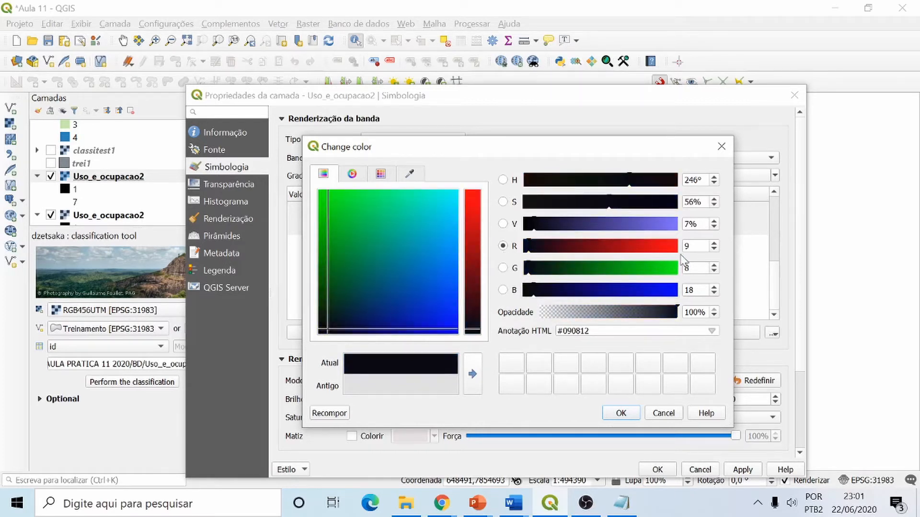
click(503, 268)
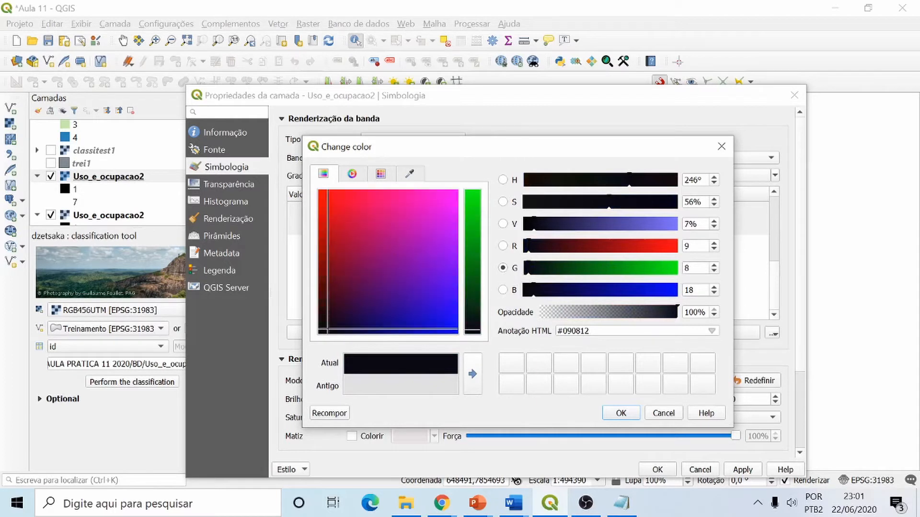
double_click(687, 269)
text(9)
click(503, 290)
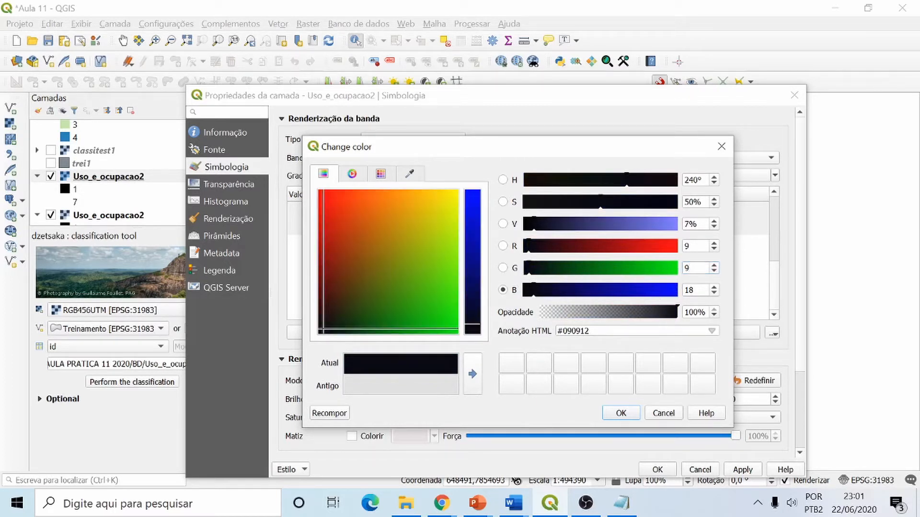
double_click(688, 290)
text(9)
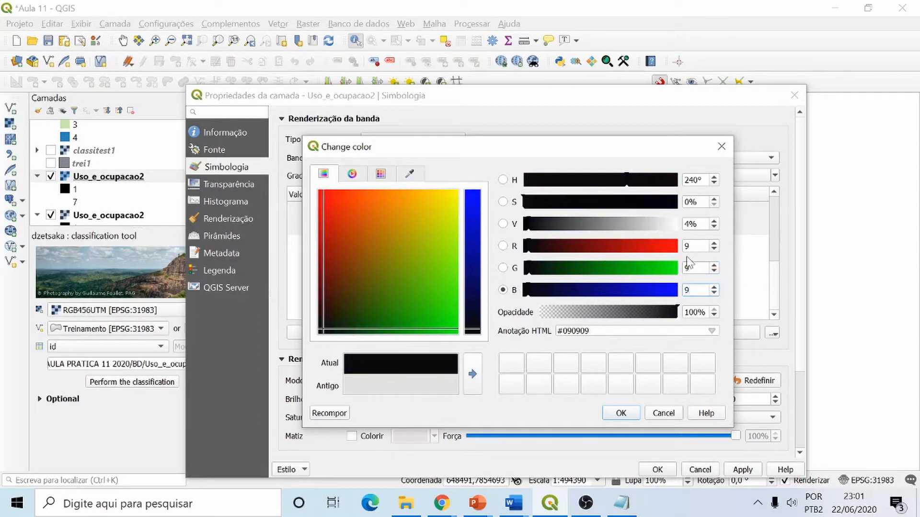
Step: Set the red, green and blue components of class 5's colour to 50 each (#323232)
click(503, 246)
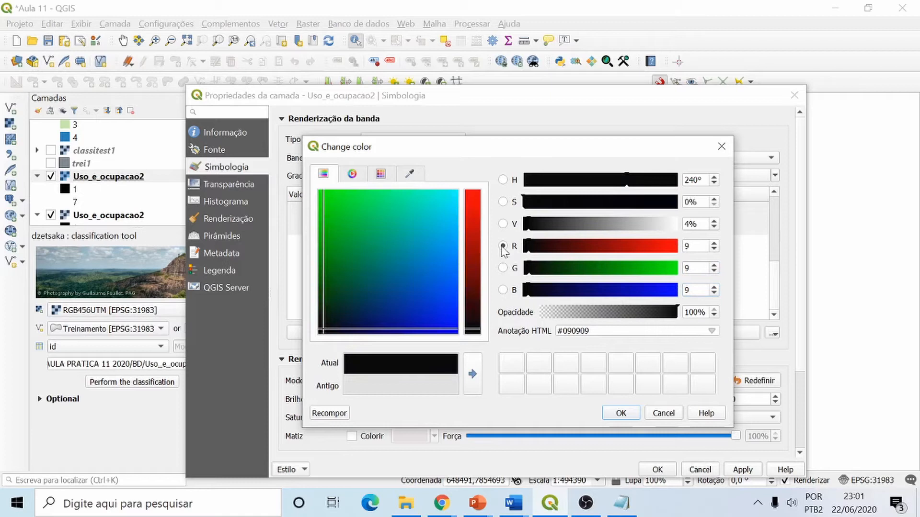
double_click(690, 247)
text(50)
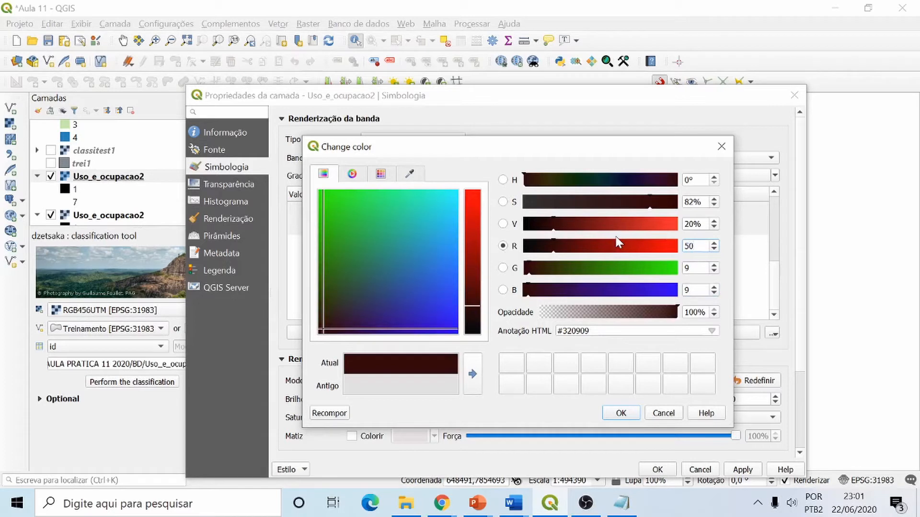
click(502, 268)
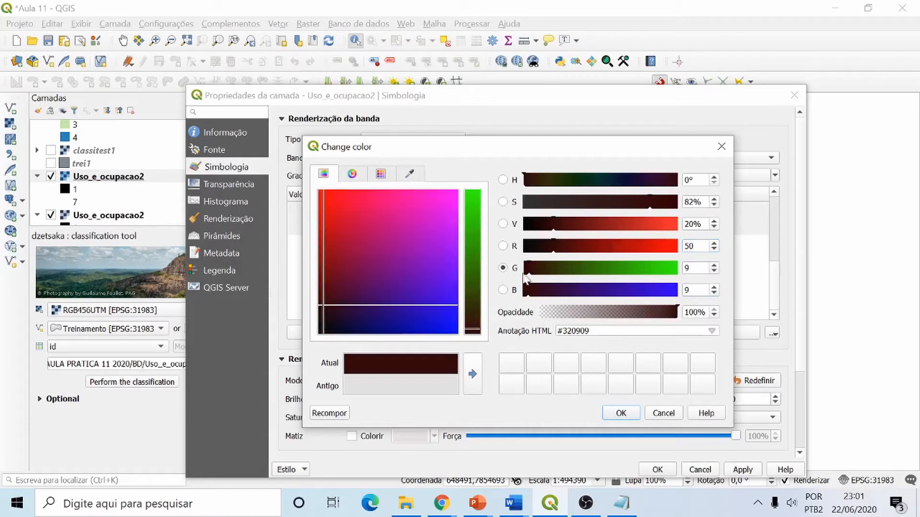
double_click(690, 269)
text(5)
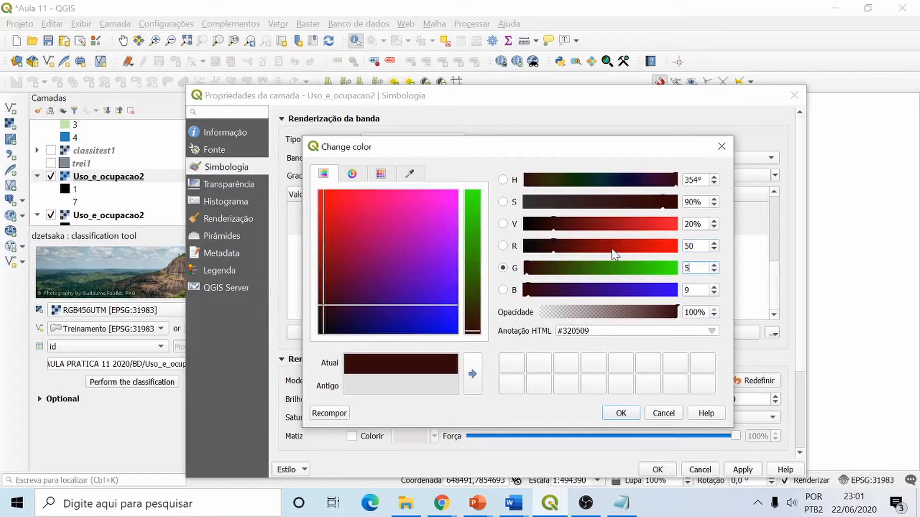
text(0)
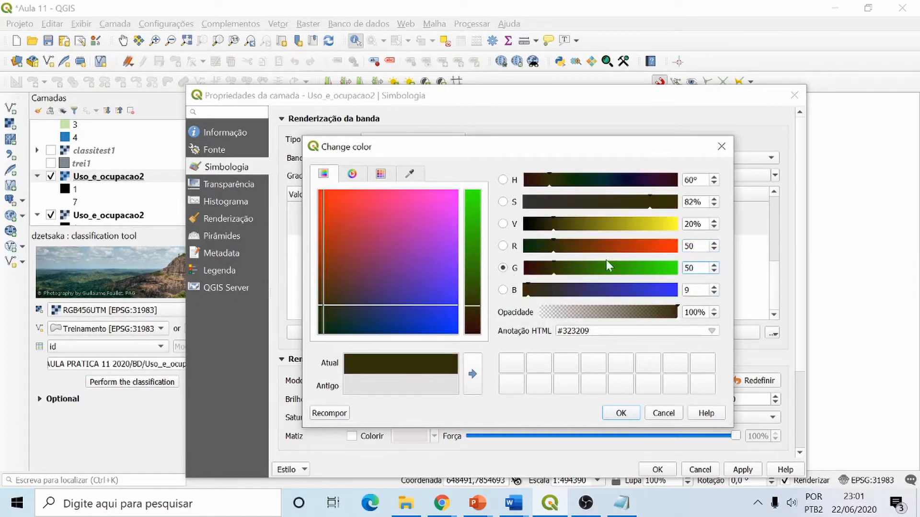
click(503, 290)
click(691, 289)
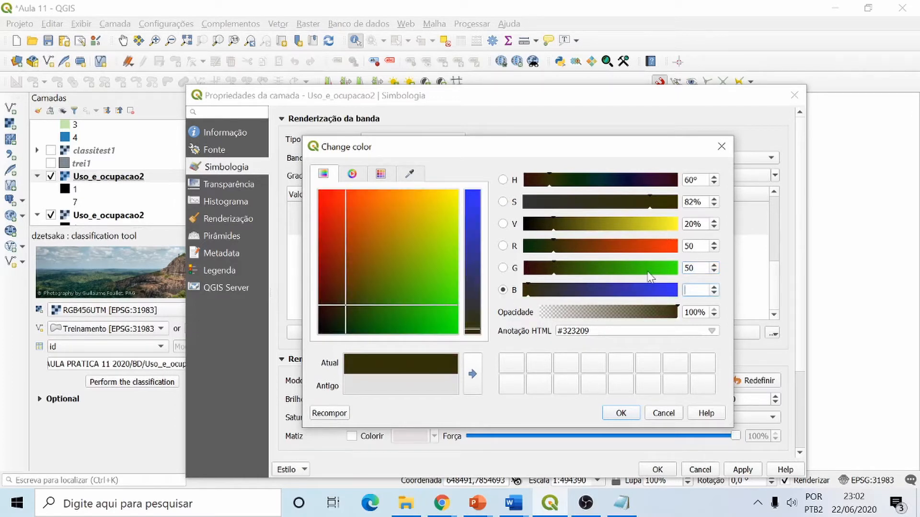
text(50)
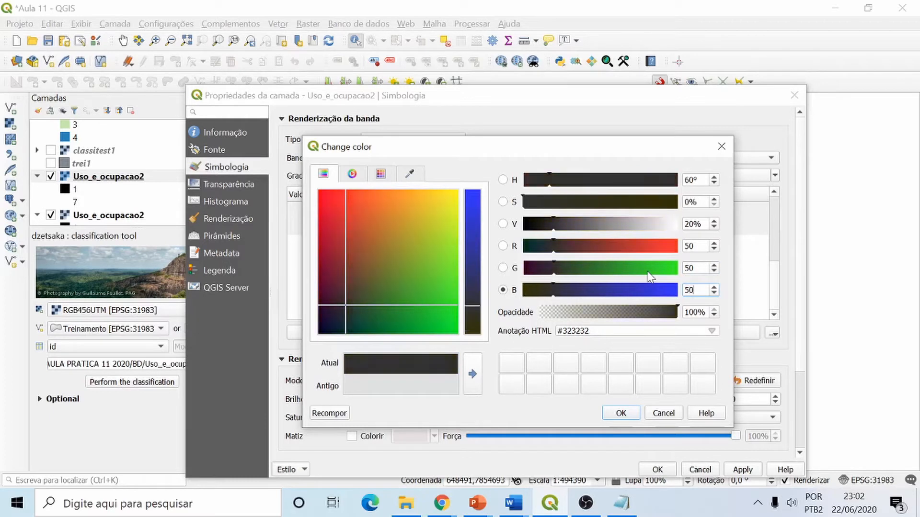
Step: Reset the green component to 50 and accept dark grey (#323232) as the colour of class 5
click(646, 263)
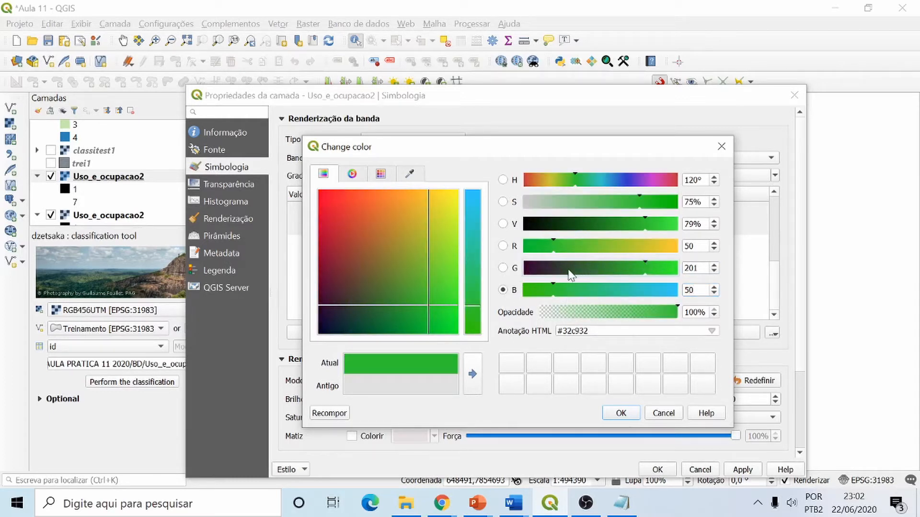
click(503, 268)
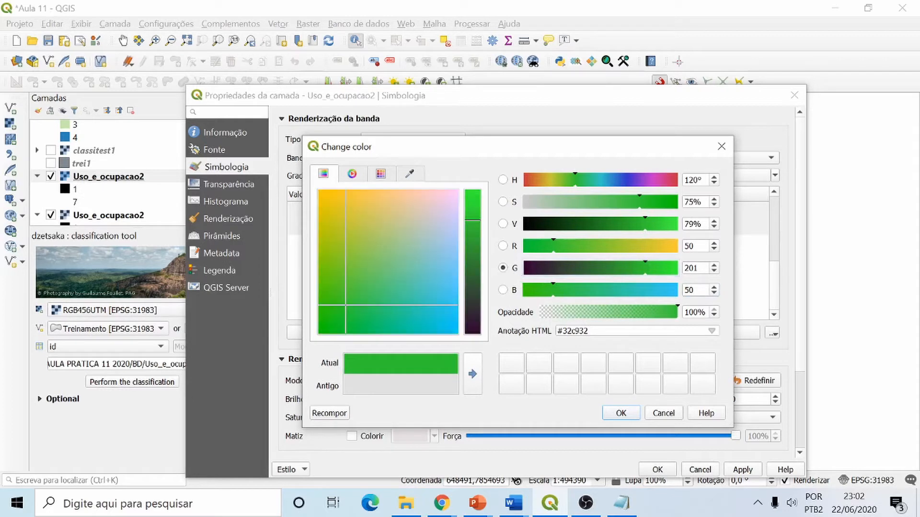
double_click(695, 269)
text(50)
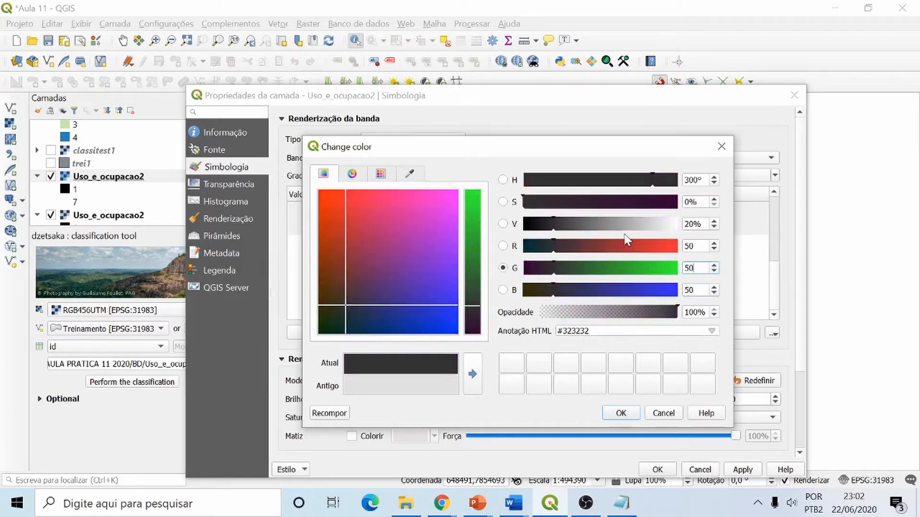
click(621, 413)
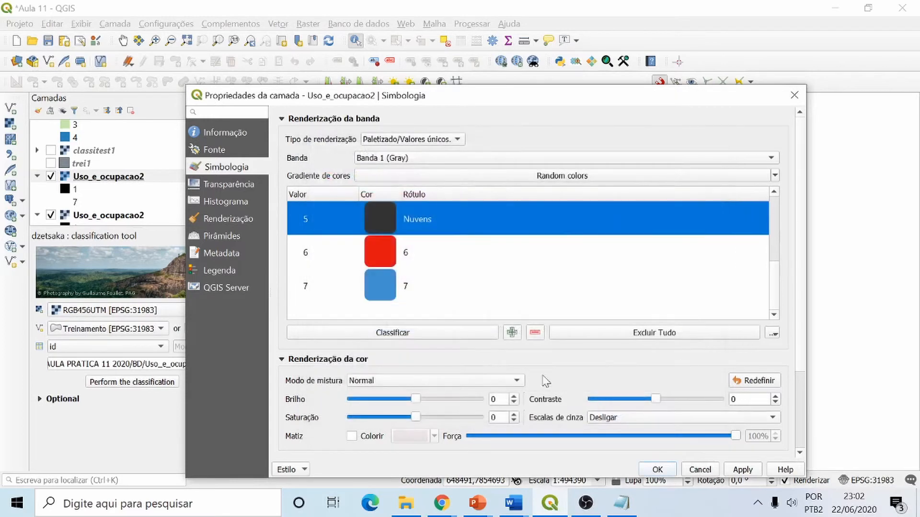
Step: Change the label of class 5 to "Não classificado"
right_click(418, 220)
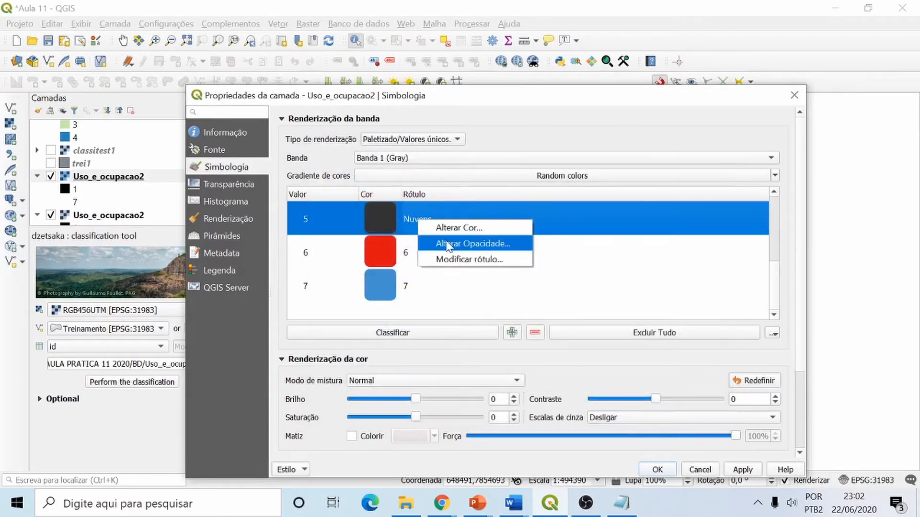
click(457, 259)
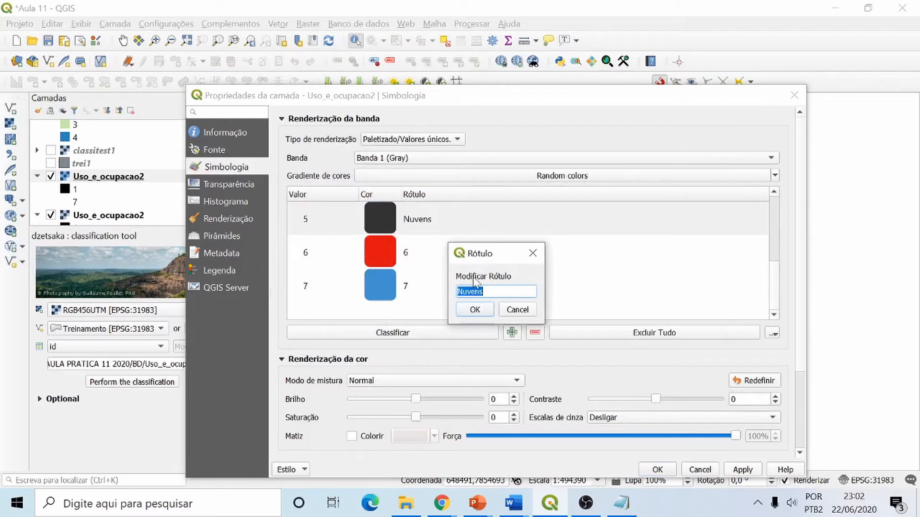
text(Não classificado)
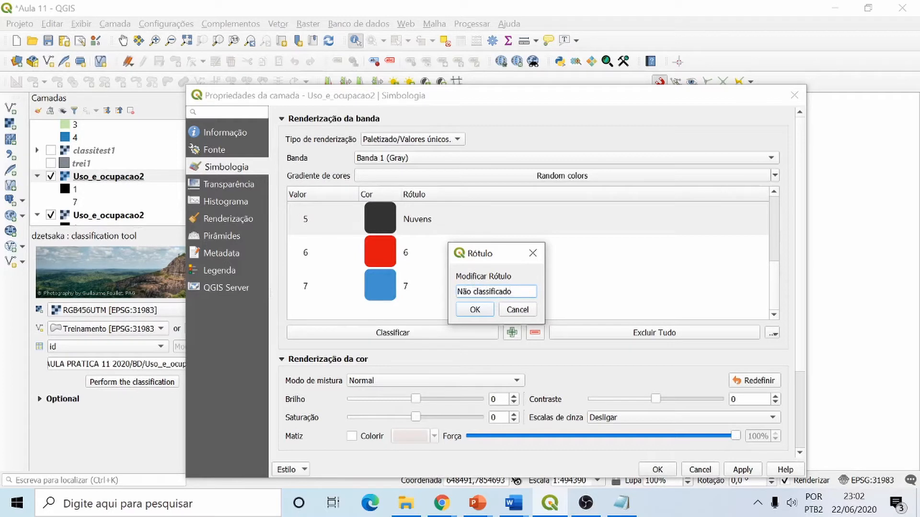
key(ctrl+a)
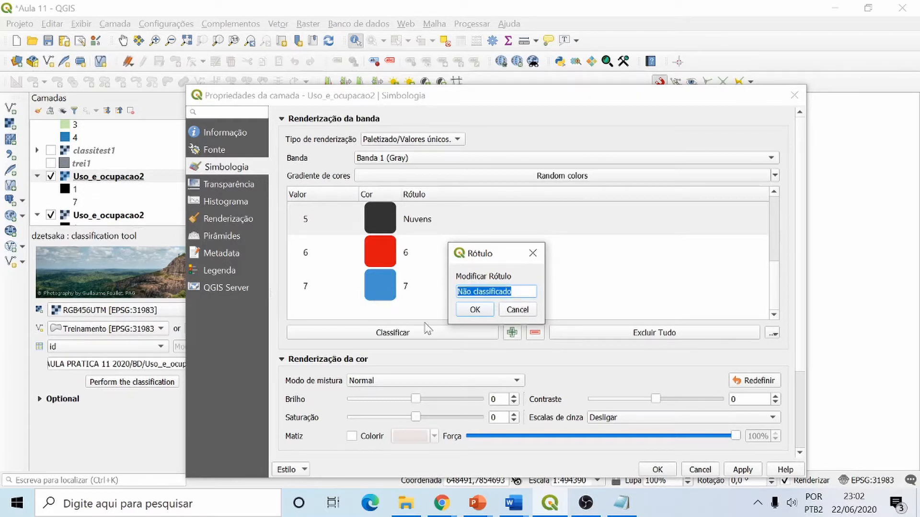
click(477, 311)
Step: Recolour class 6 dark grey (#323232) by setting its red, green and blue components to 50 each
click(381, 254)
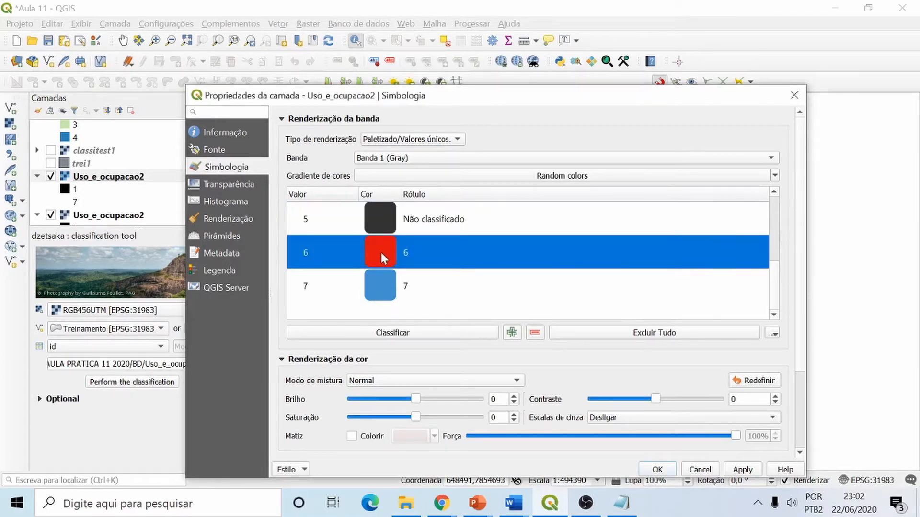
right_click(381, 252)
click(437, 265)
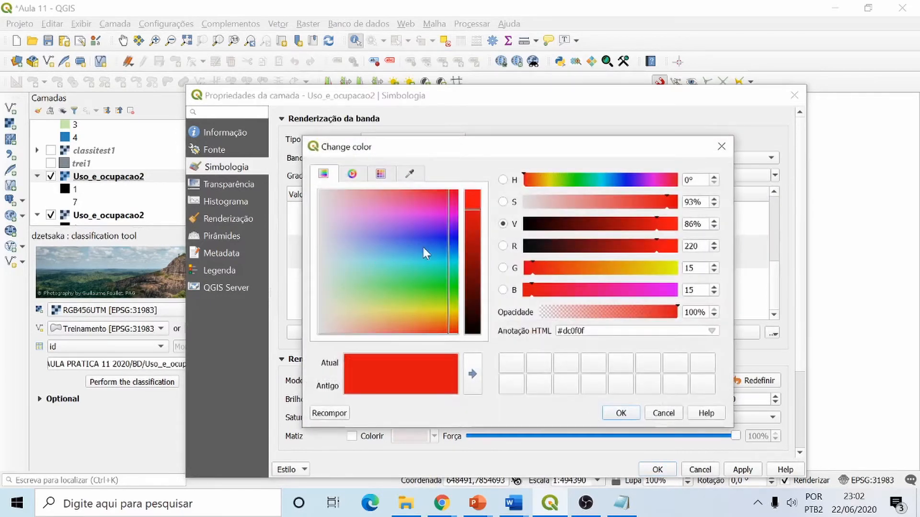
click(502, 246)
double_click(691, 246)
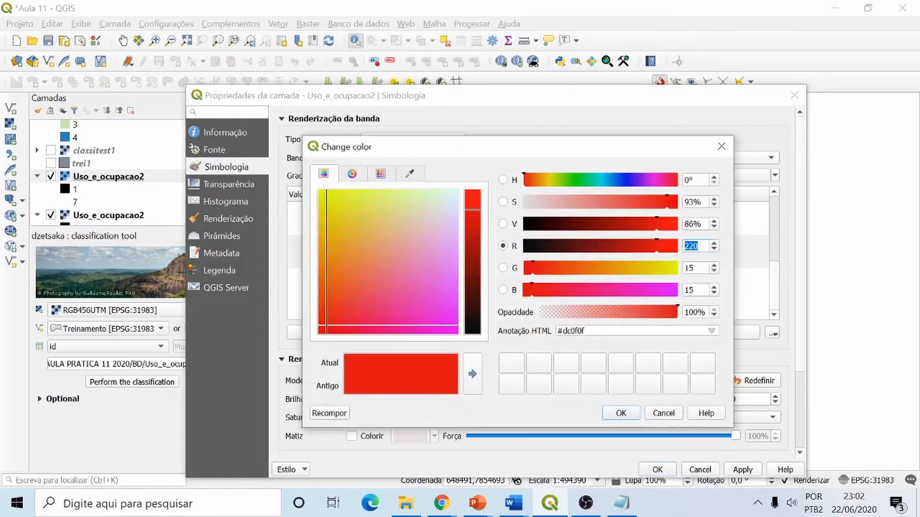
text(50)
click(502, 268)
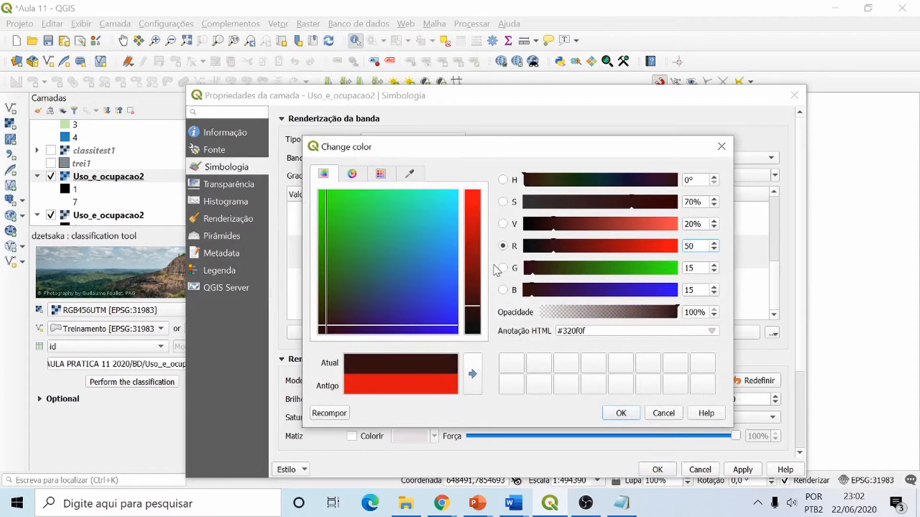
double_click(689, 268)
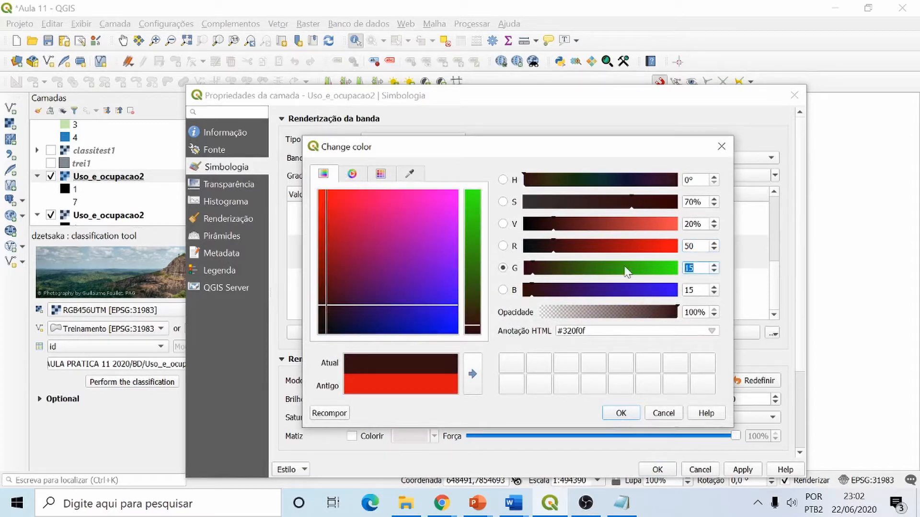
text(50)
click(502, 290)
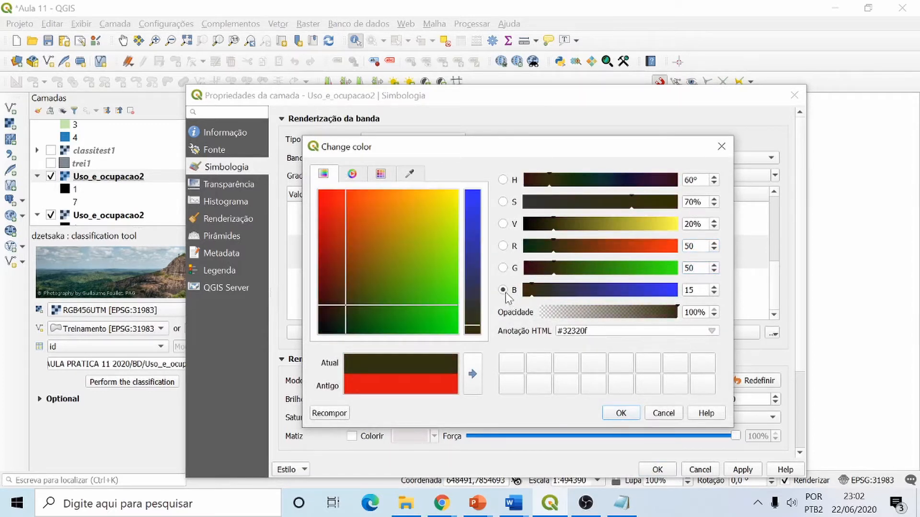
drag(694, 291, 648, 292)
text(50)
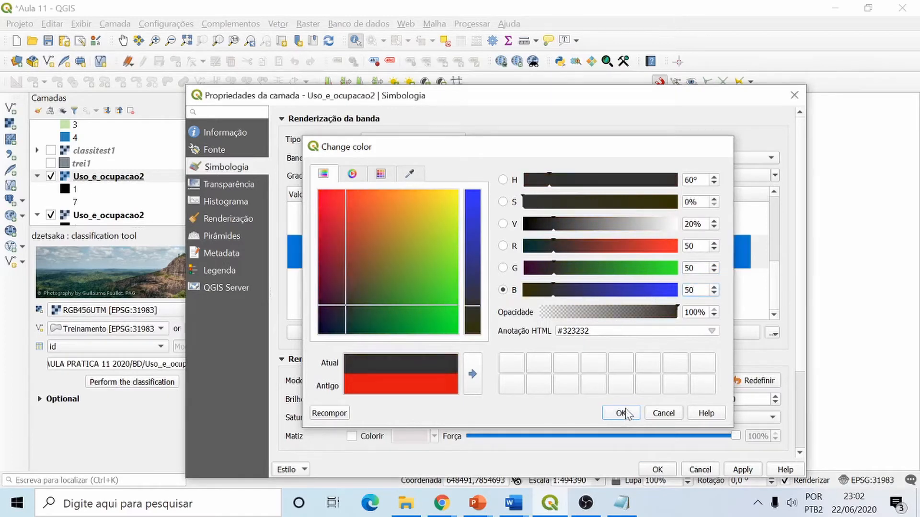
Step: Accept the dark grey colour for class 6 and change its label to "Não classificado"
click(622, 413)
right_click(409, 254)
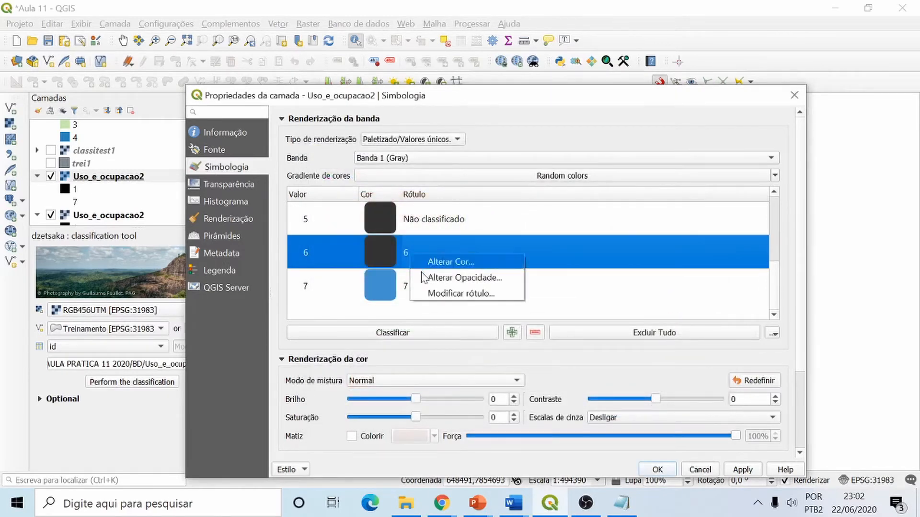
click(450, 294)
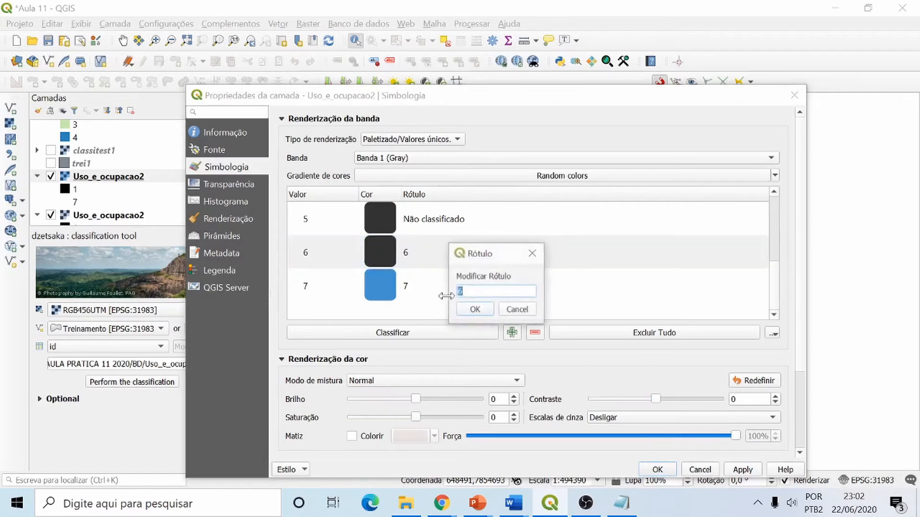
text(Não classificado)
click(484, 310)
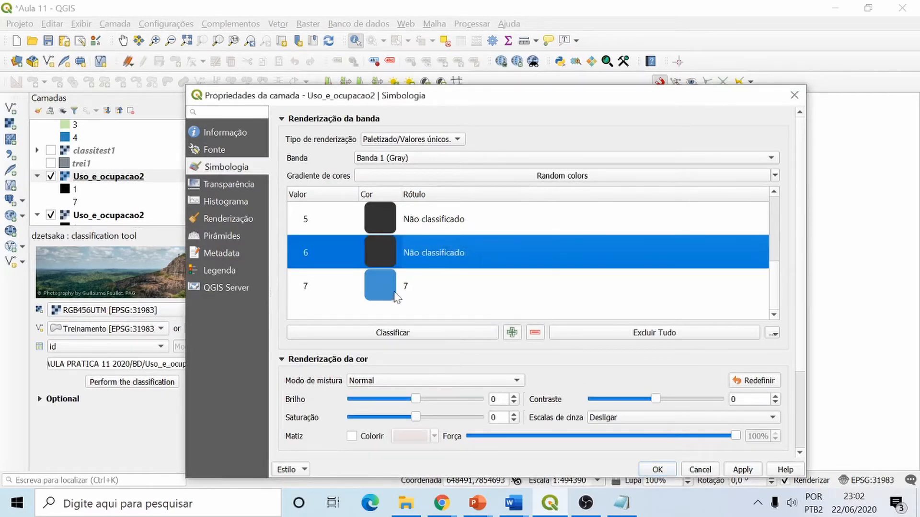
Step: Check the class list in the Notepad notes, and recolour class 7 light brown (#b99778)
click(621, 503)
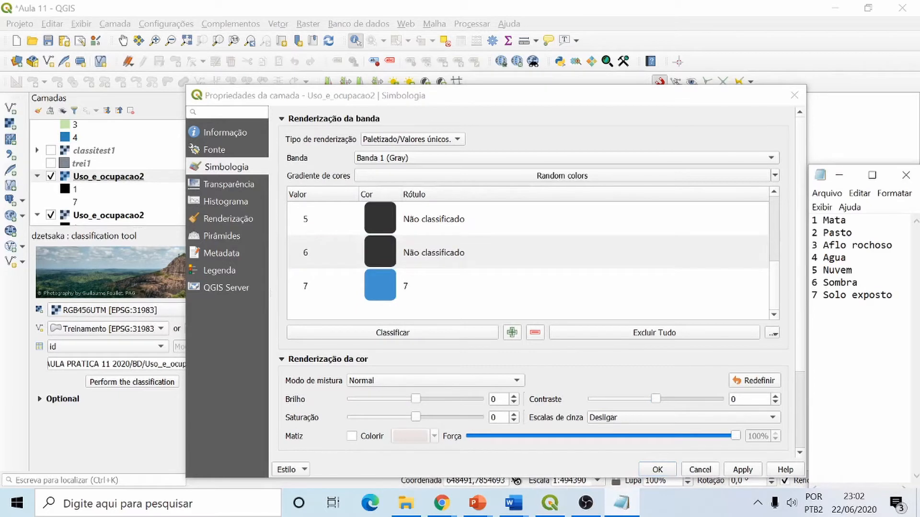
click(373, 282)
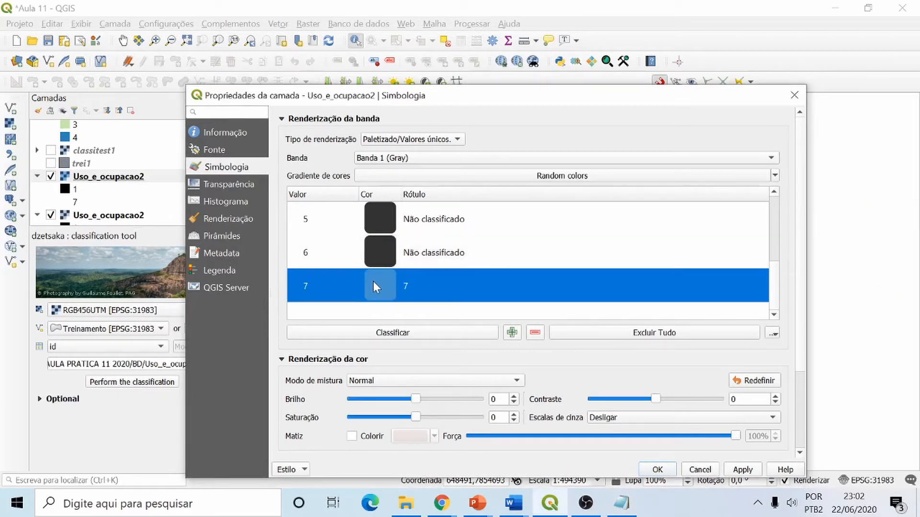
right_click(373, 281)
click(405, 290)
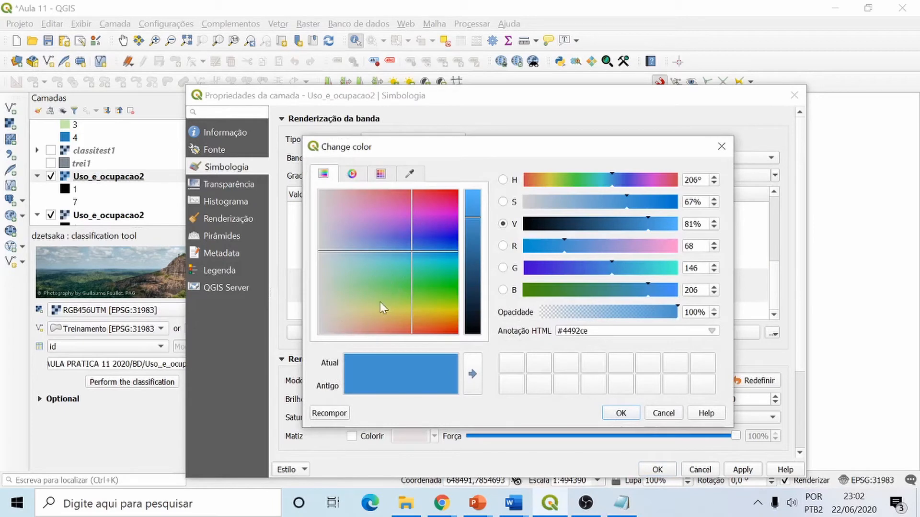
click(364, 317)
drag(363, 321, 367, 323)
click(637, 224)
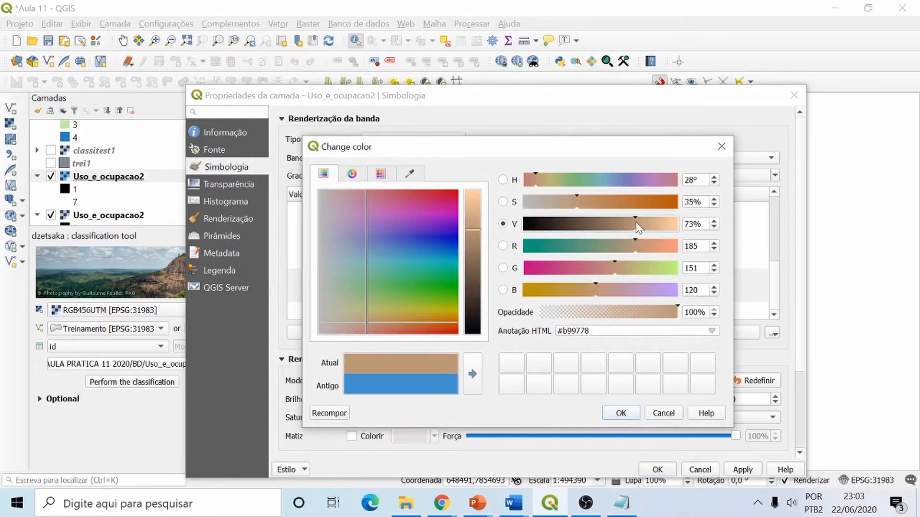
click(627, 412)
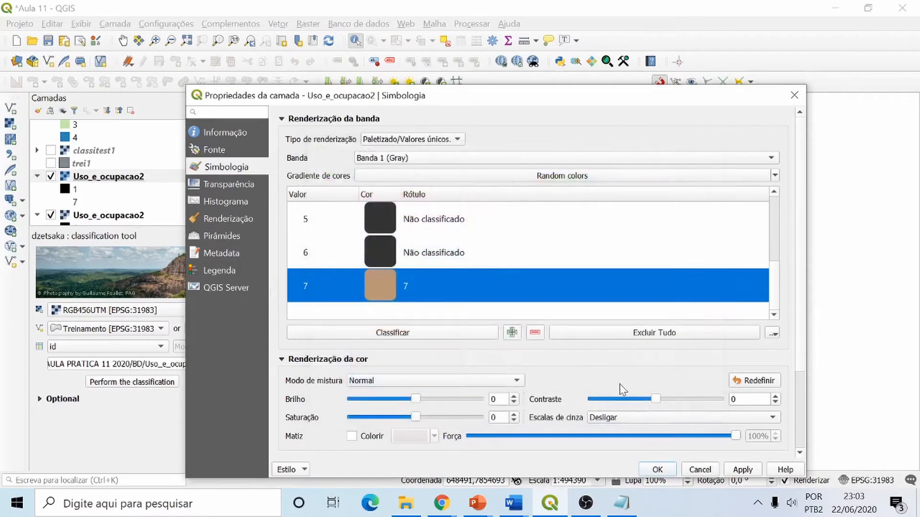
Step: Change the label of class 7 to "Solo exposto" and apply the symbology to the Uso_e_ocupacao2 layer
right_click(413, 288)
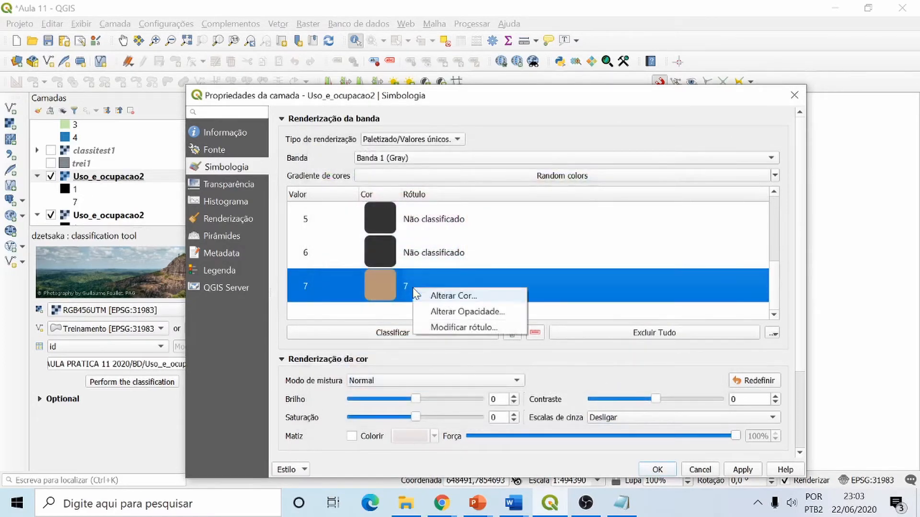
click(448, 329)
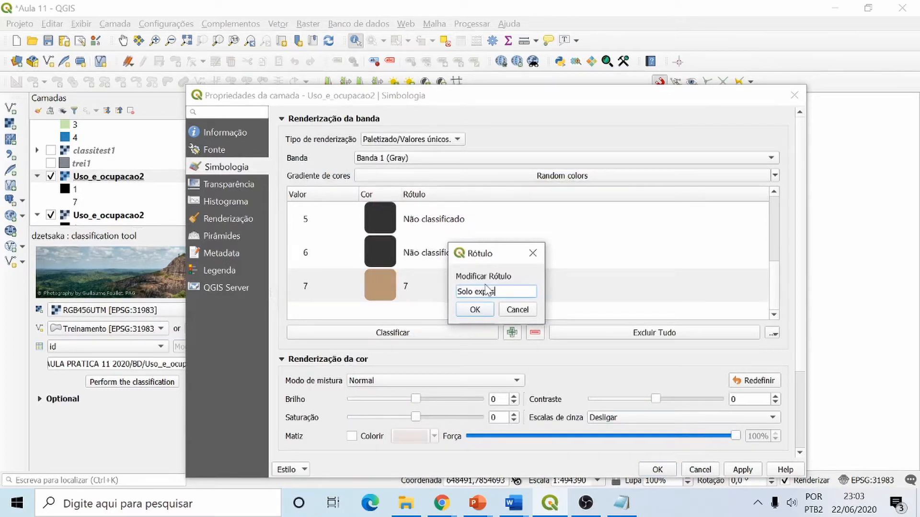
click(474, 310)
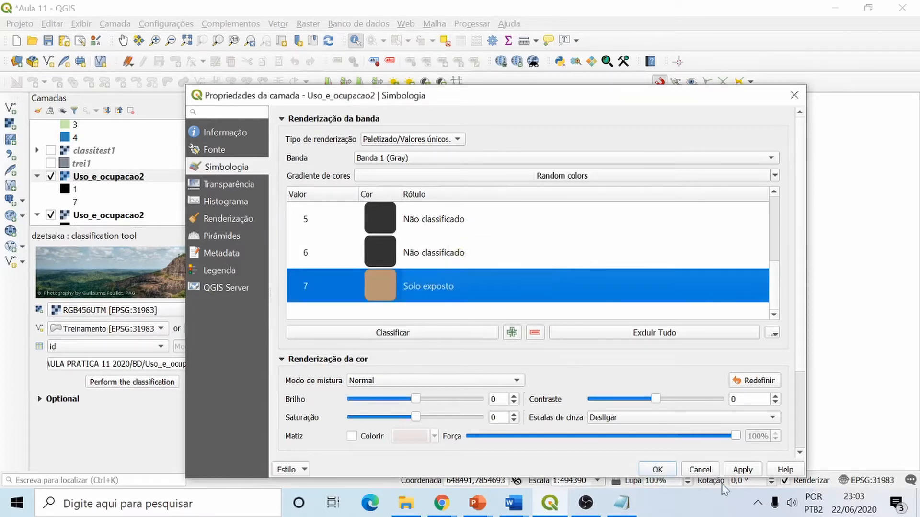
click(743, 471)
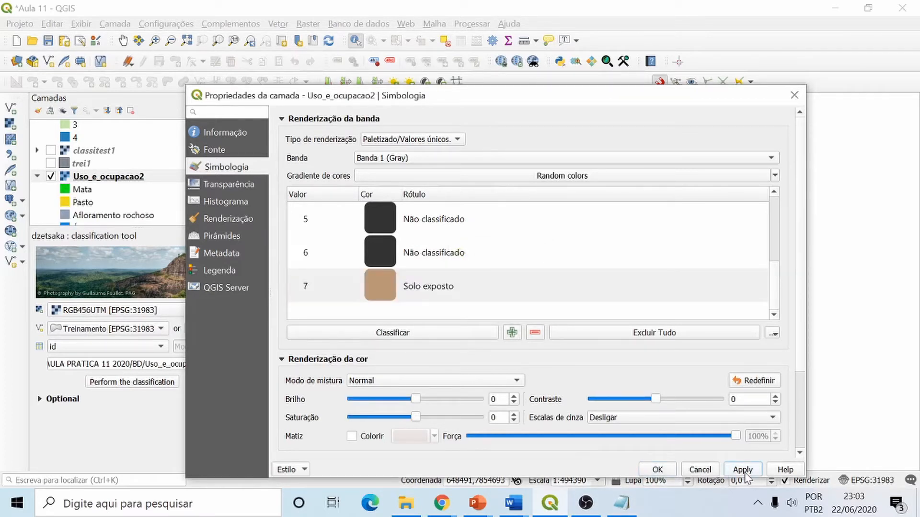
click(658, 470)
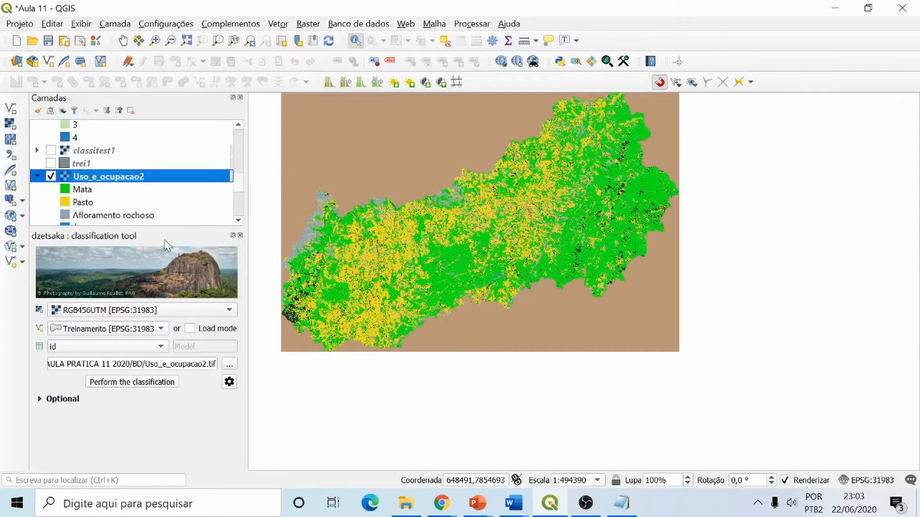
Step: Start the raster-to-vector (poligonizar) conversion for Uso_e_ocupacao2 and name the field to create "Uso"
click(238, 220)
click(240, 220)
click(239, 221)
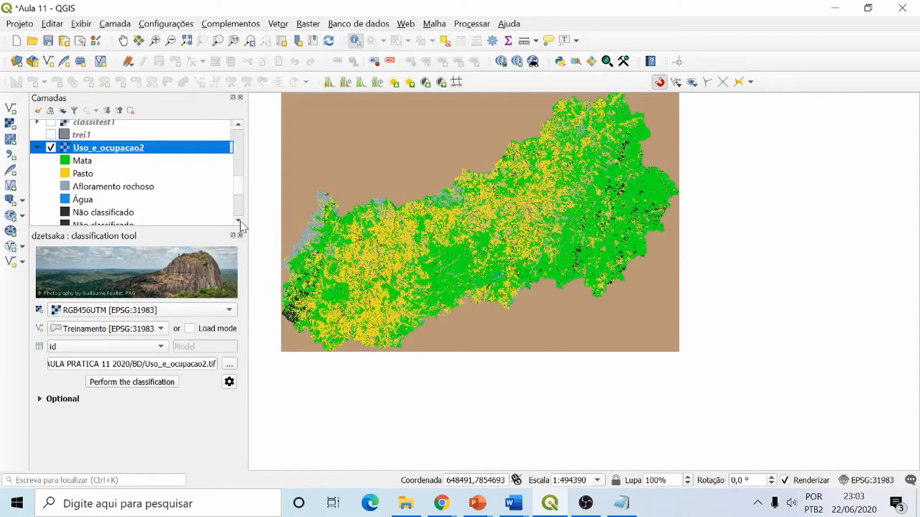
click(240, 221)
click(239, 221)
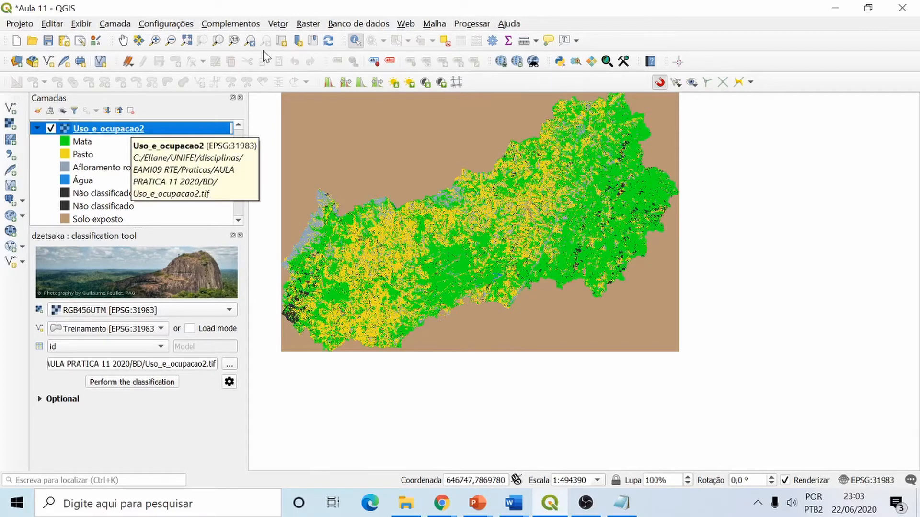
click(308, 24)
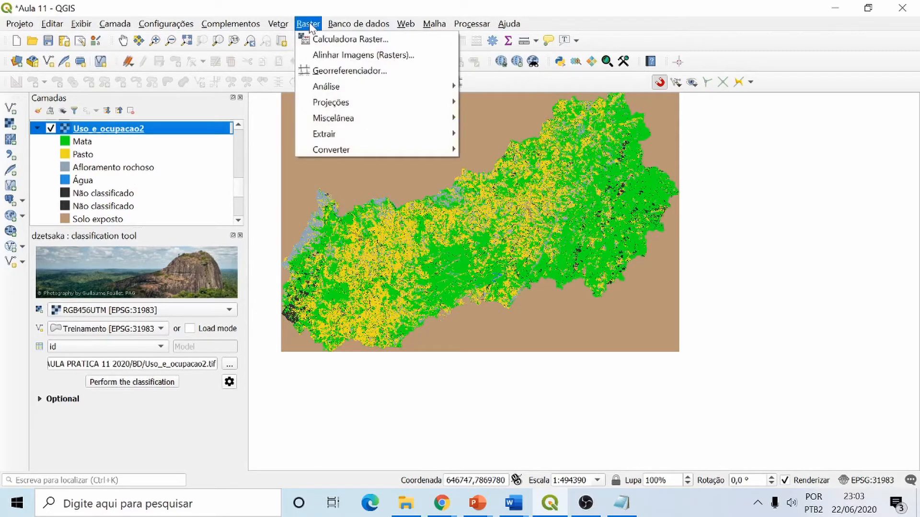
mouse_move(340, 148)
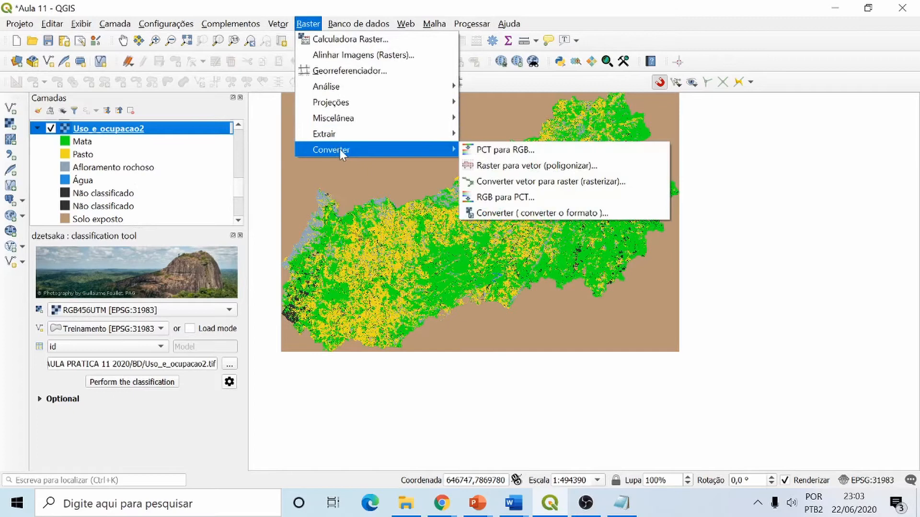
click(511, 172)
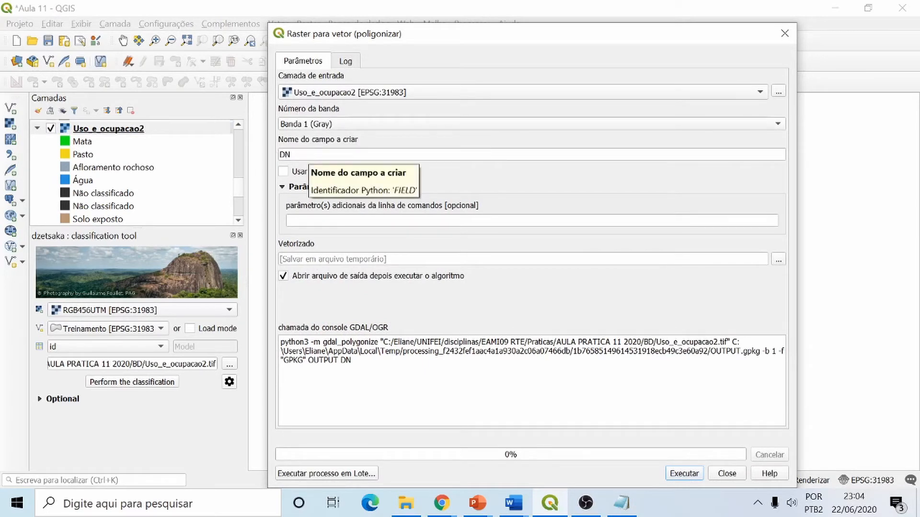
key(Tab)
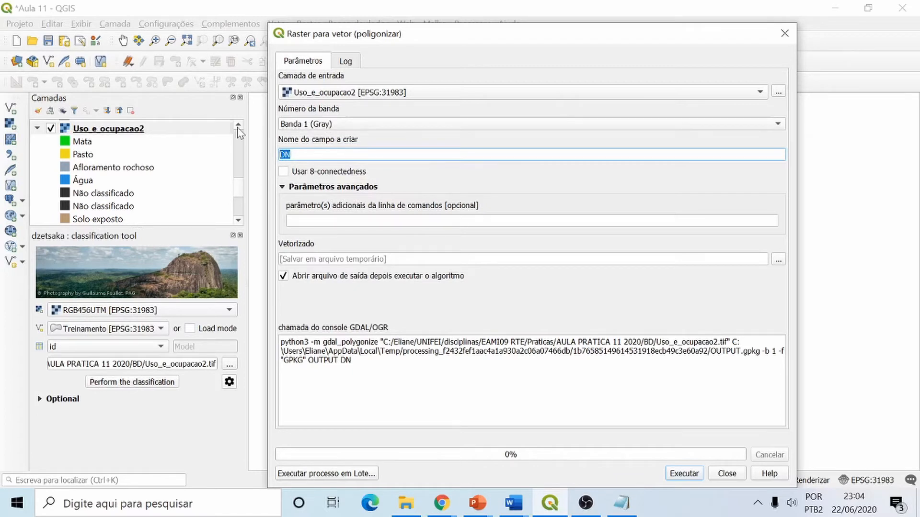
text(Uso)
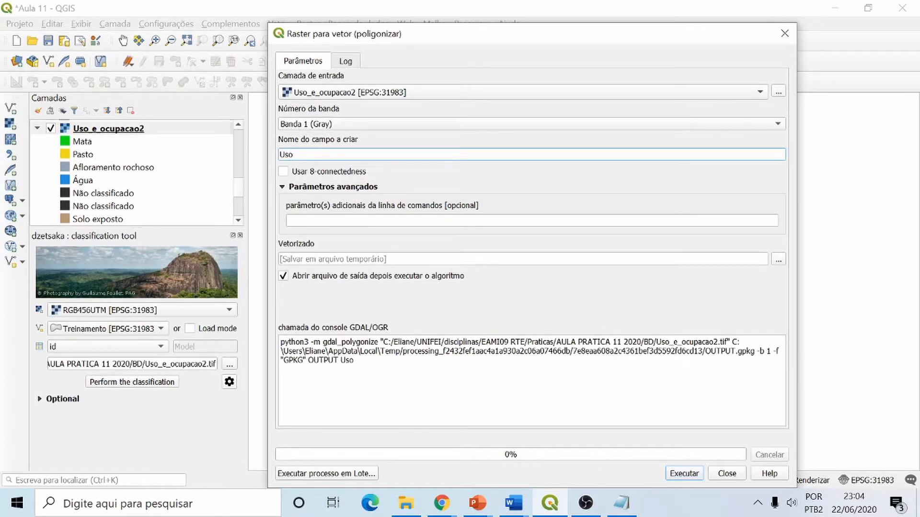
Step: Set the vectorized output to a shapefile named Uso_Vetor in the BD folder and run the polygonize conversion
click(779, 263)
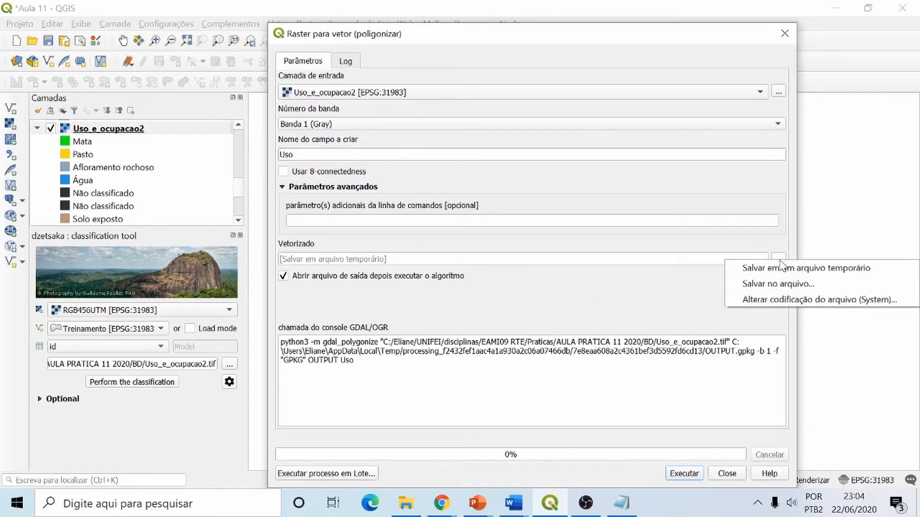
click(778, 286)
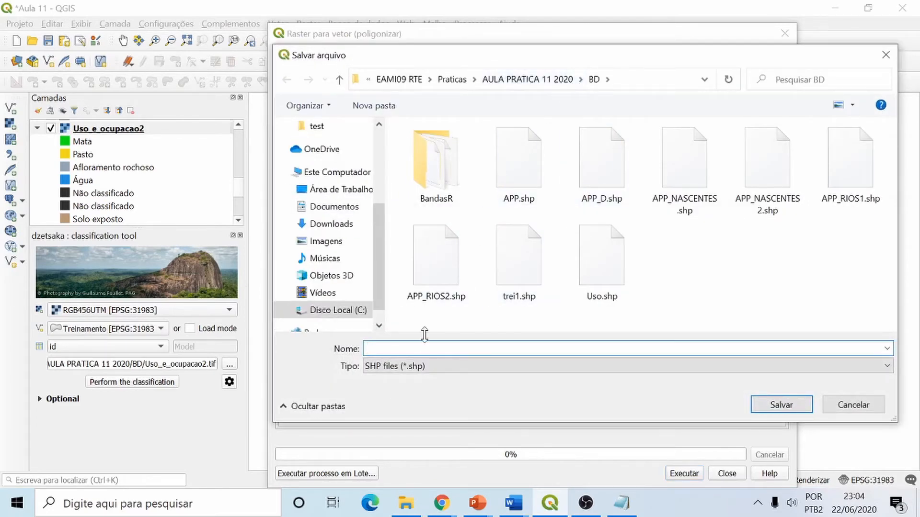
text(Uso)
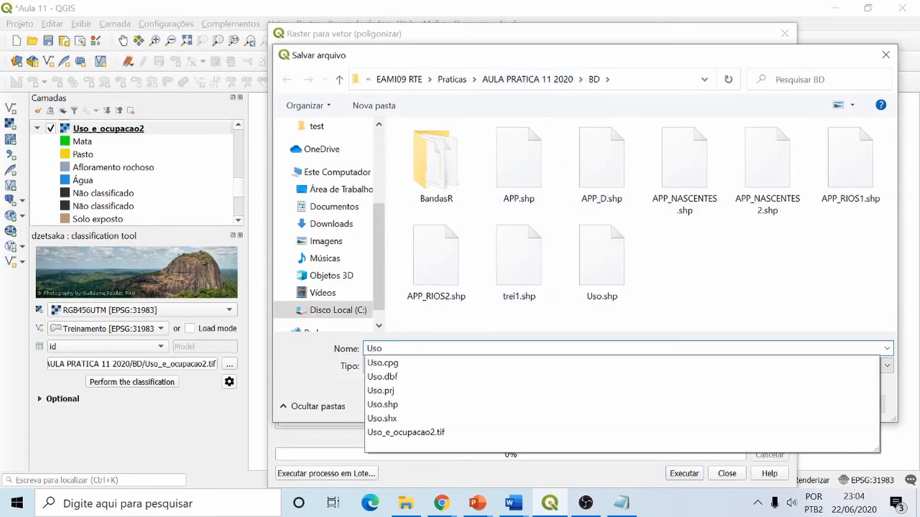
text(_Vetor)
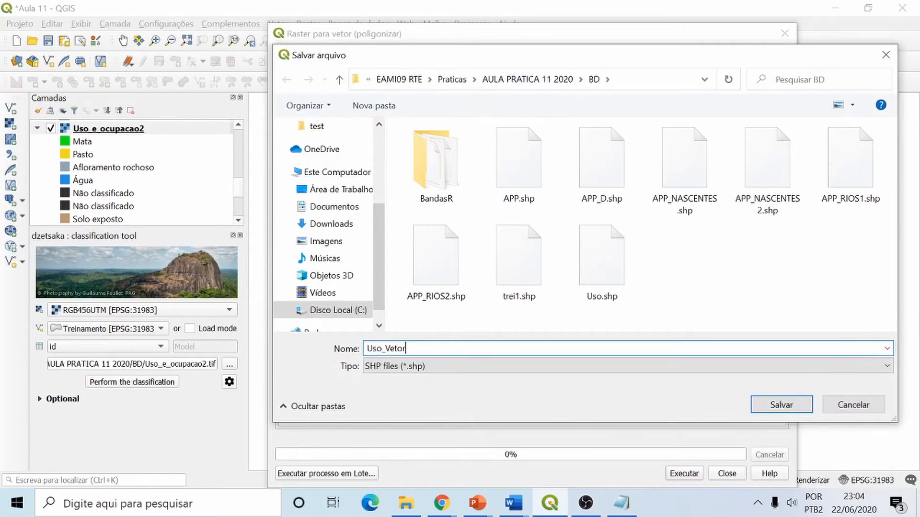
click(774, 402)
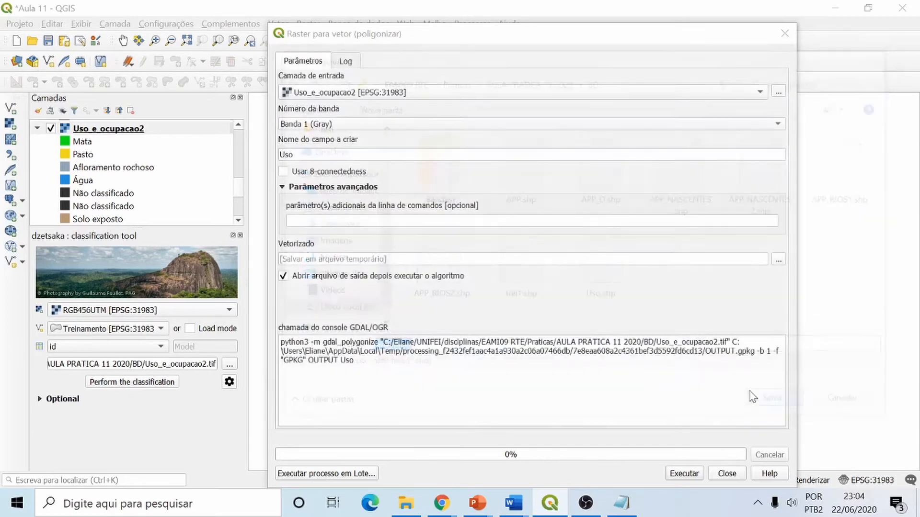
click(684, 474)
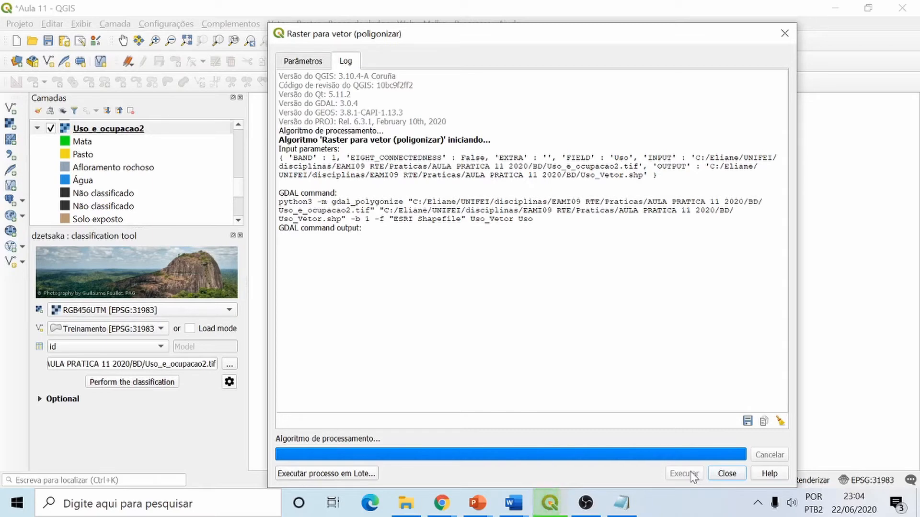
Step: Switch to File Explorer and examine the component files of the APP and APP_D shapefiles in AULA PRATICA 11 2020's BD folder, using the details view
click(407, 505)
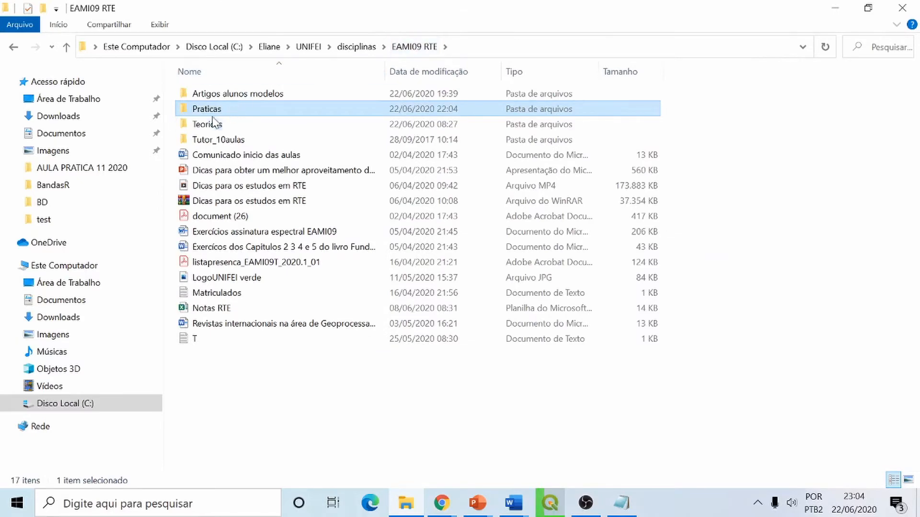
double_click(206, 109)
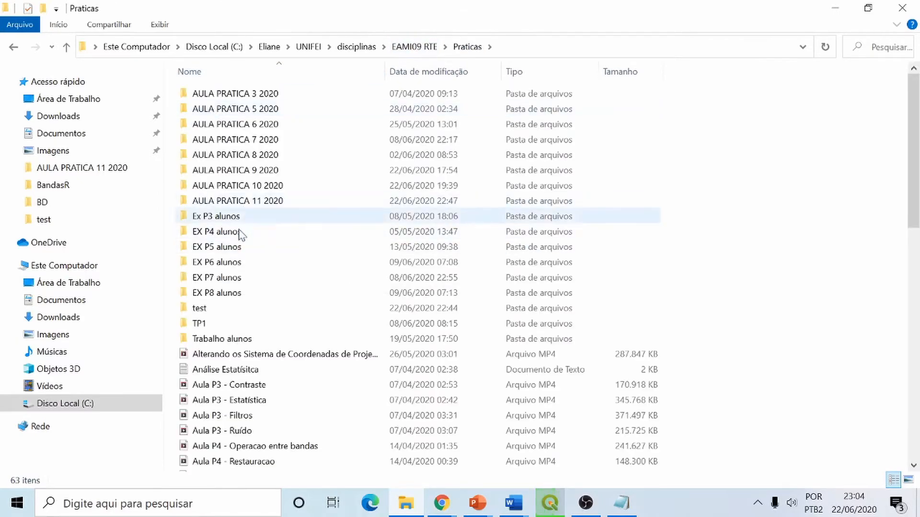
double_click(277, 204)
double_click(201, 94)
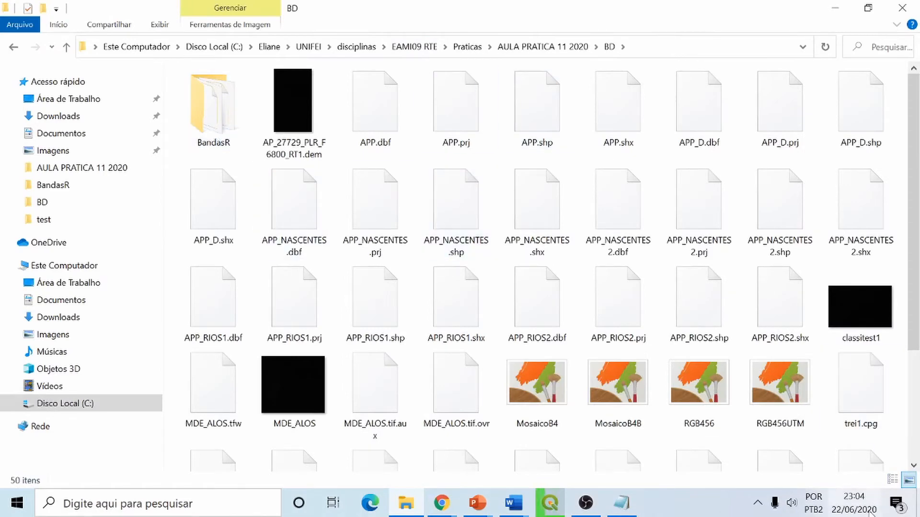
click(893, 480)
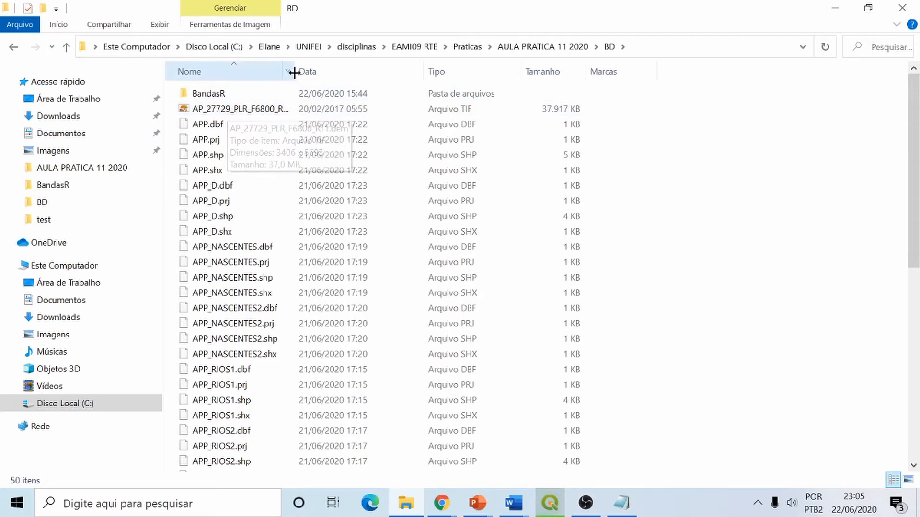
drag(295, 72, 350, 71)
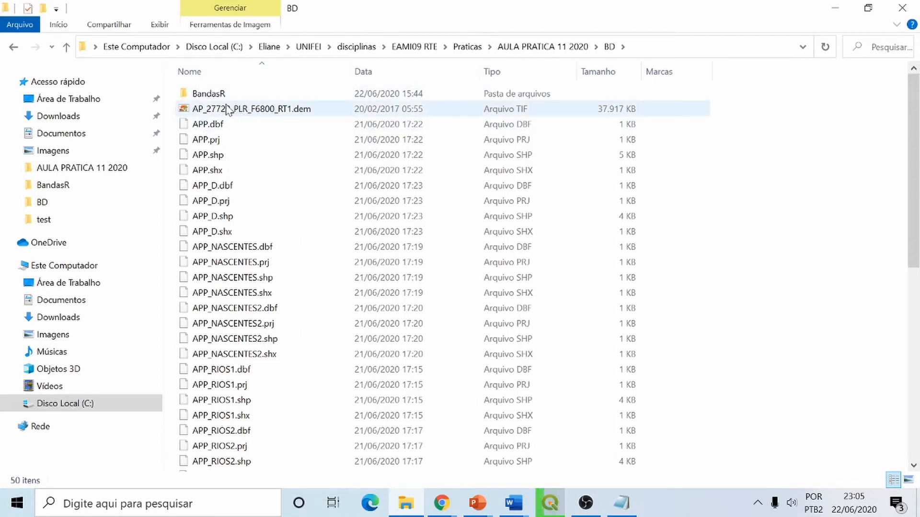
click(211, 127)
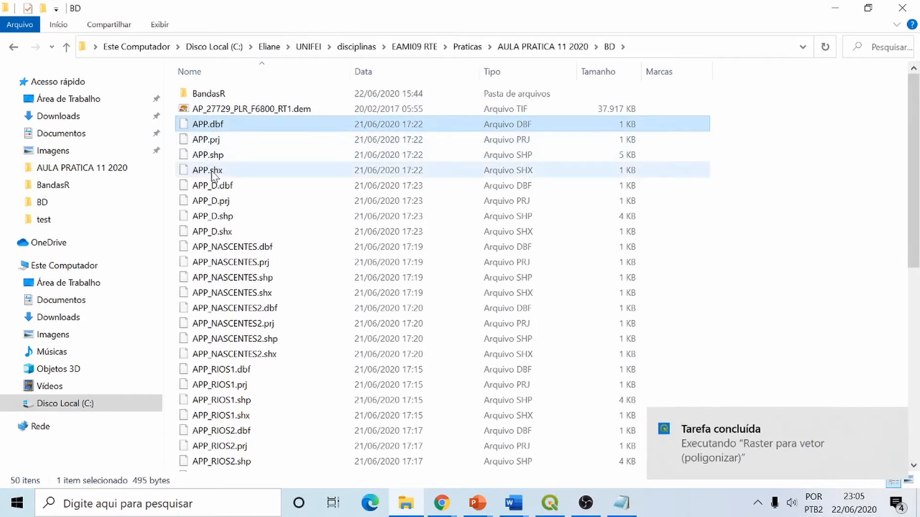
shift+click(213, 232)
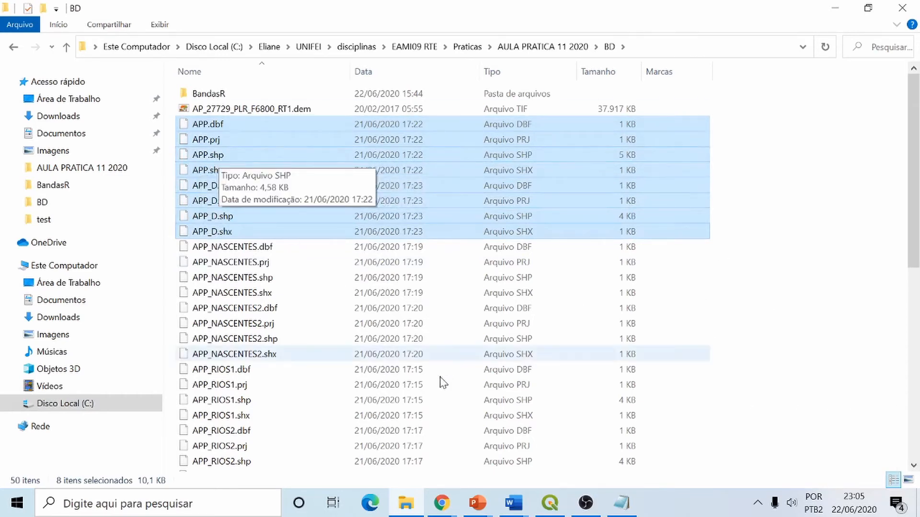
Step: Switch back to QGIS and close the raster-to-vector (poligonizar) dialog
click(541, 502)
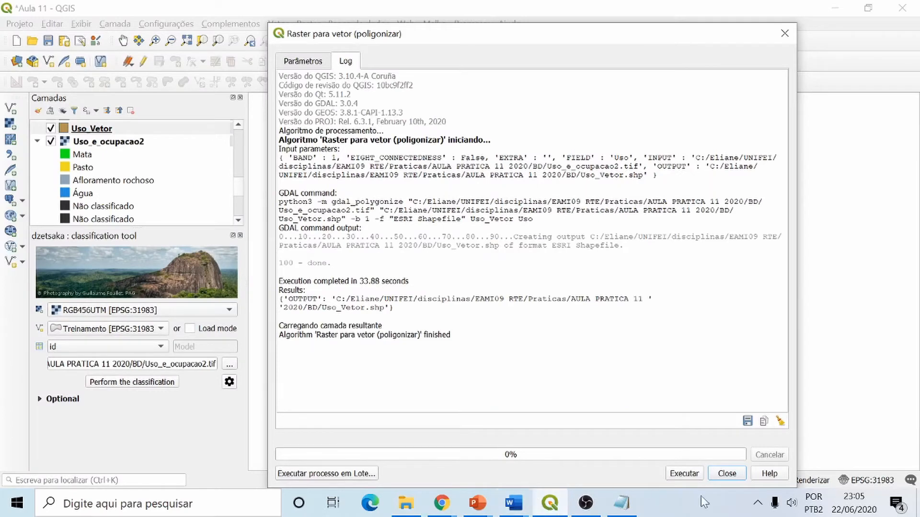
click(726, 474)
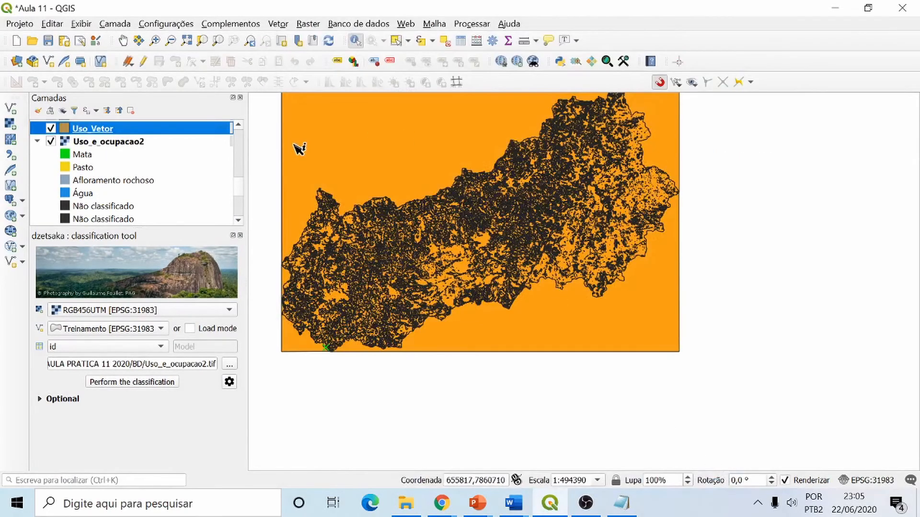
Step: Collapse the classified Uso_e_ocupacao2 legend, open the Uso_Vetor attribute table to examine the Uso field, and close it
click(37, 142)
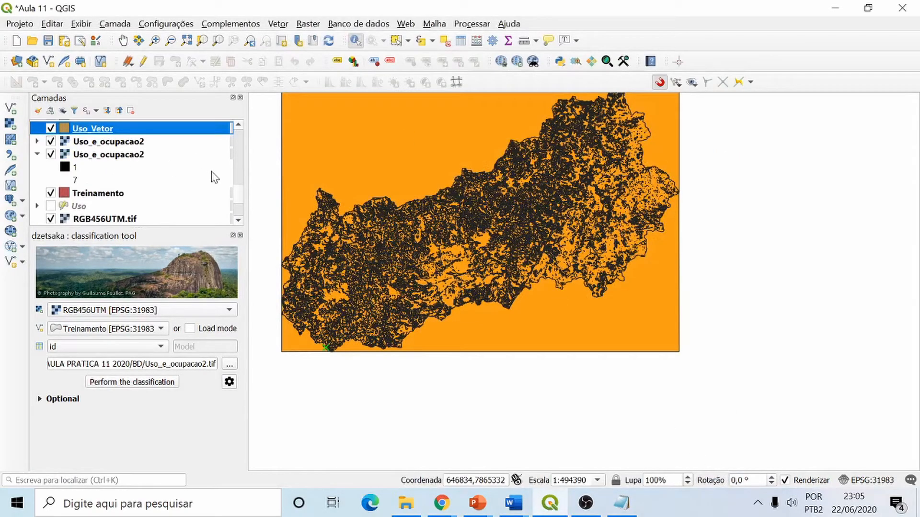
scroll(241, 199, up, 2)
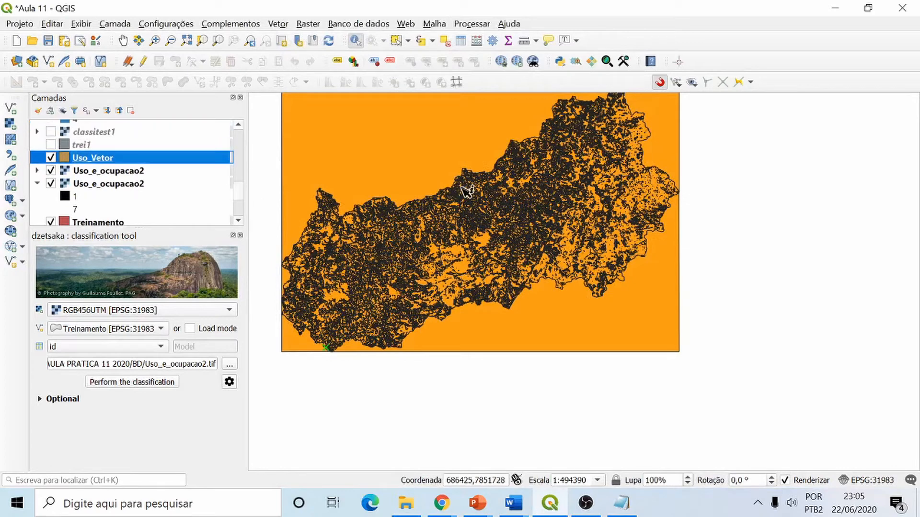
right_click(75, 159)
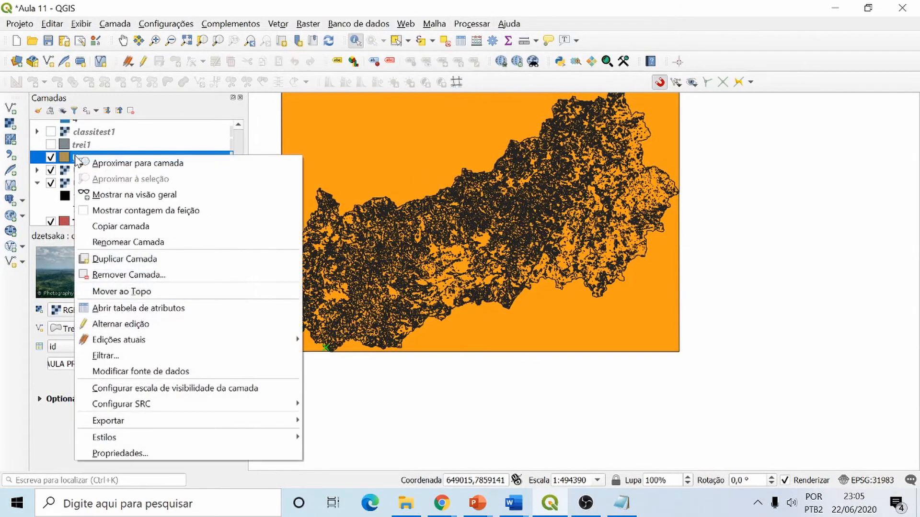
click(137, 310)
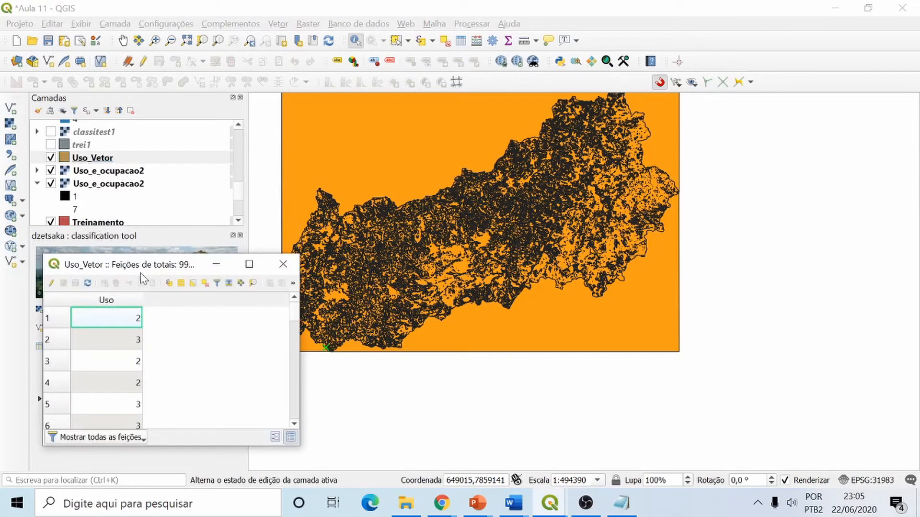
drag(141, 273, 183, 172)
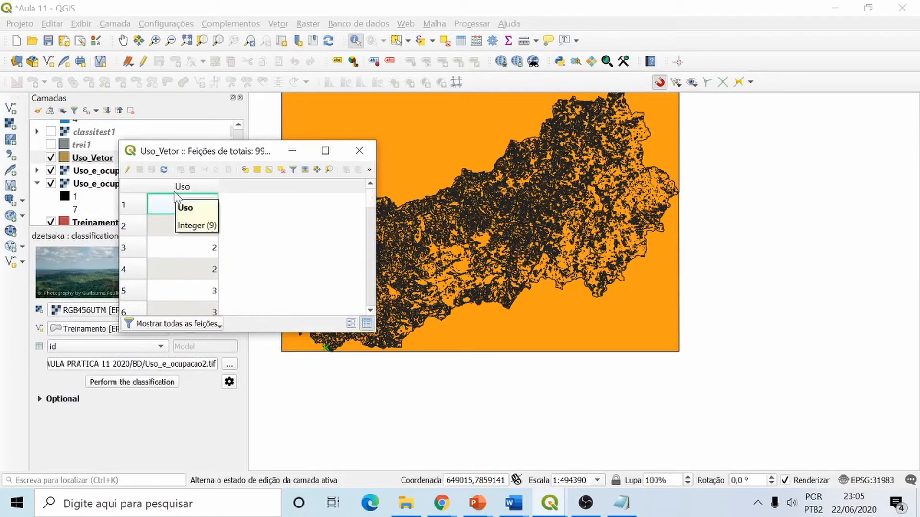
click(360, 151)
right_click(82, 160)
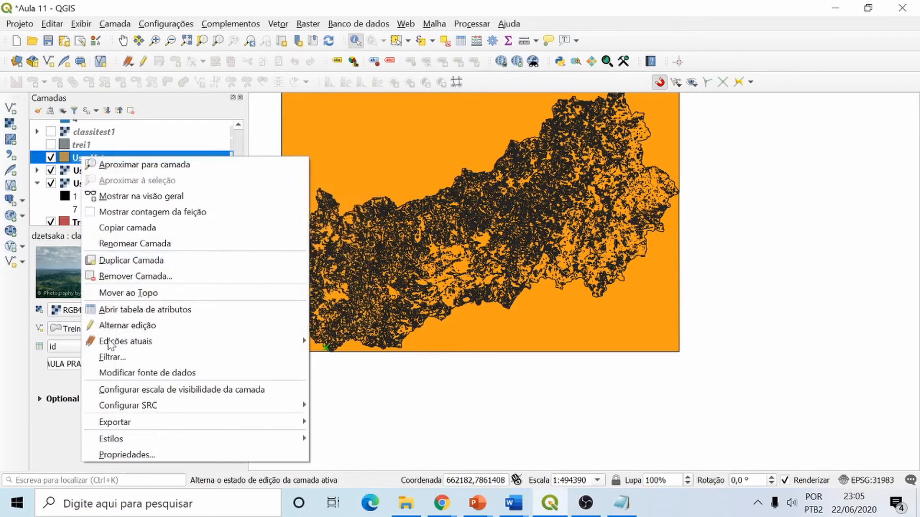
click(124, 455)
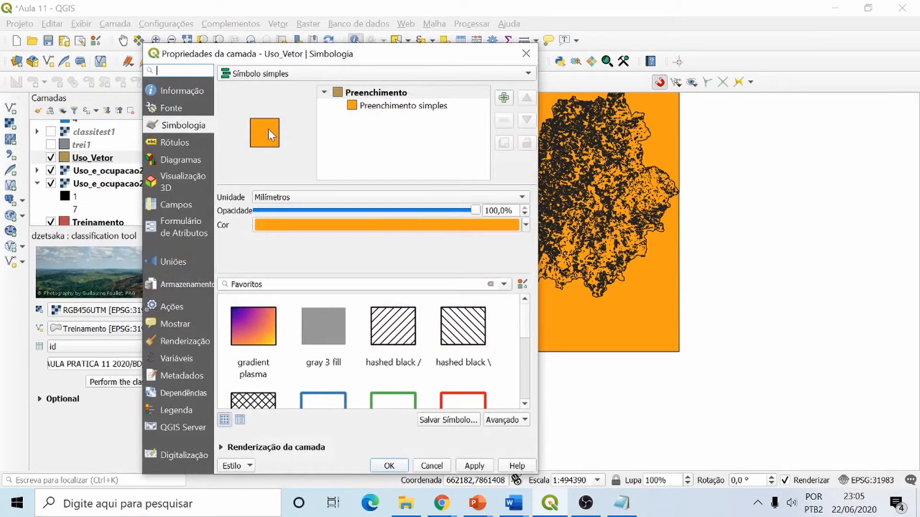
click(531, 72)
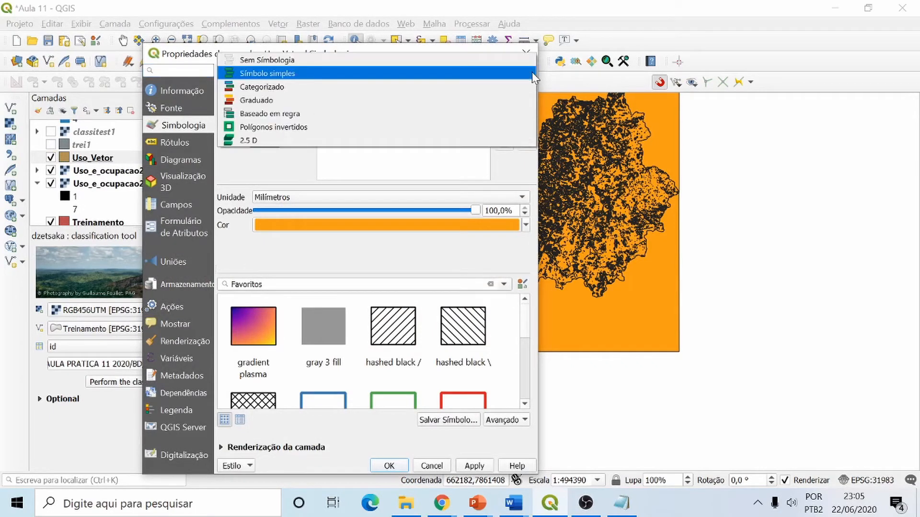
click(268, 87)
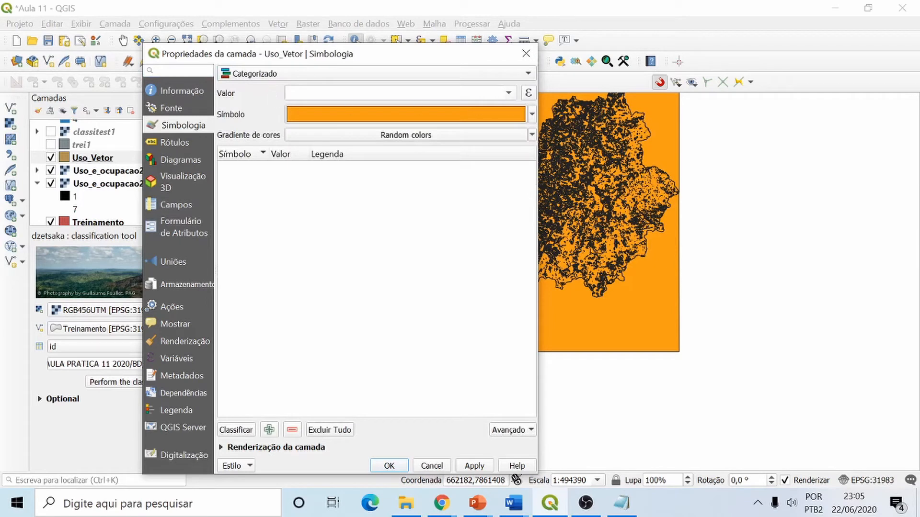
click(508, 93)
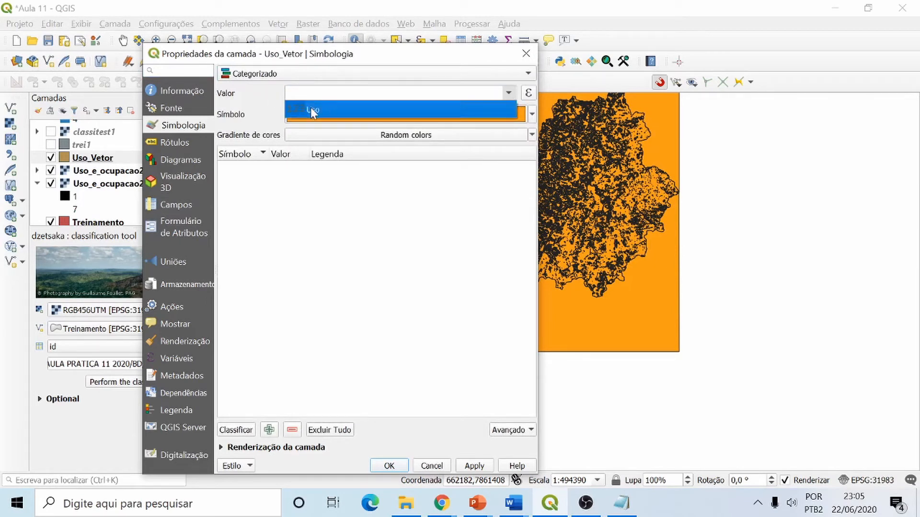
click(311, 107)
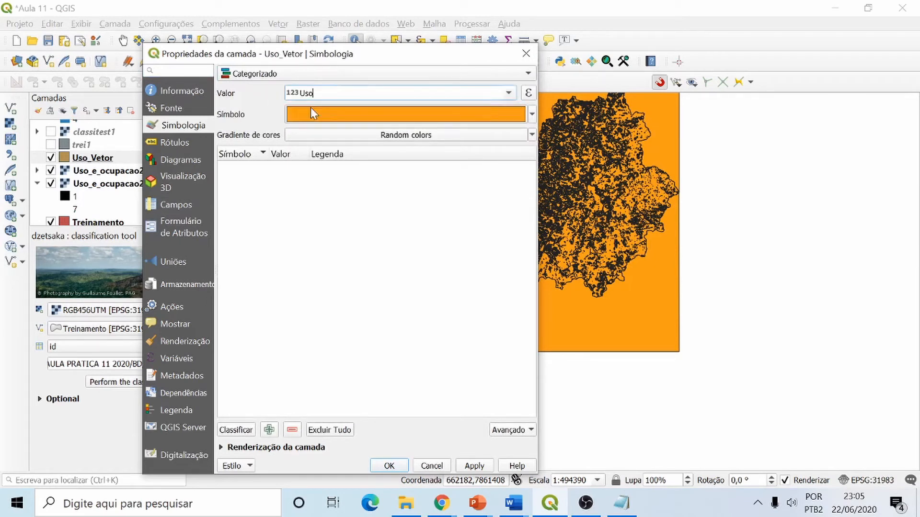
click(230, 430)
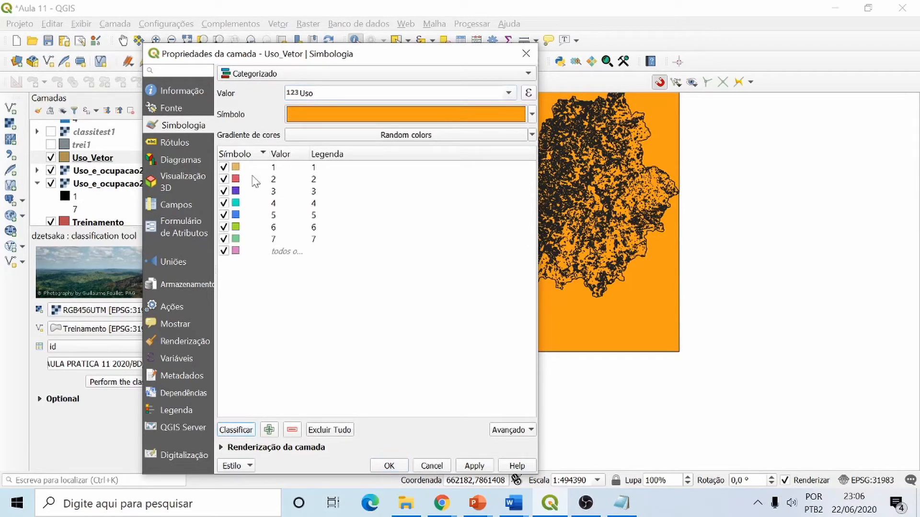
click(320, 170)
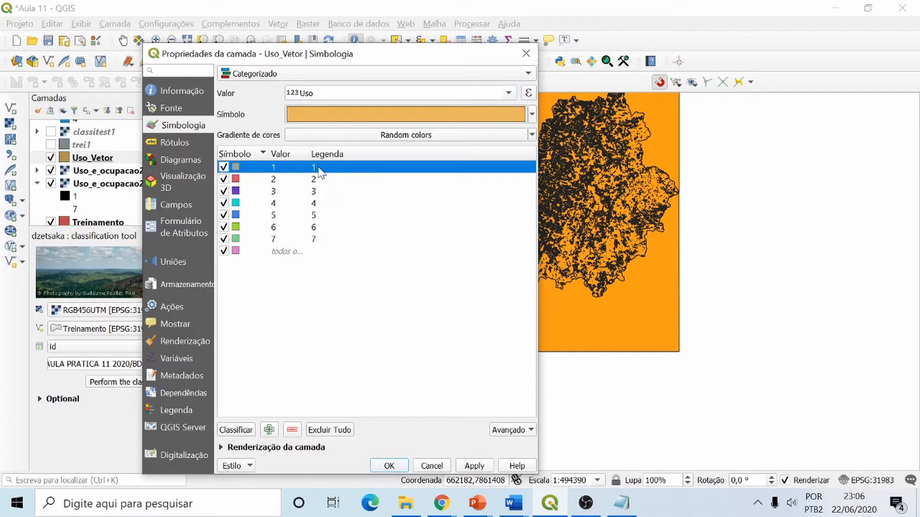
right_click(319, 169)
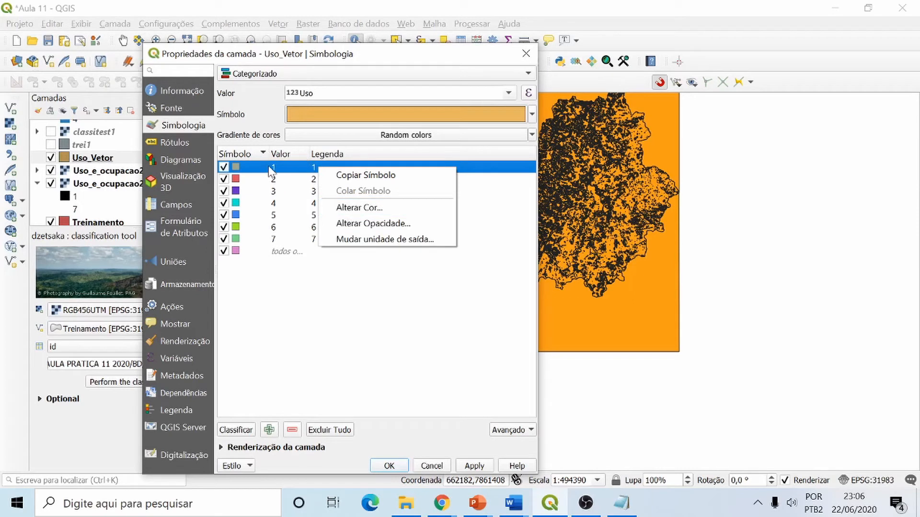
click(319, 162)
click(328, 153)
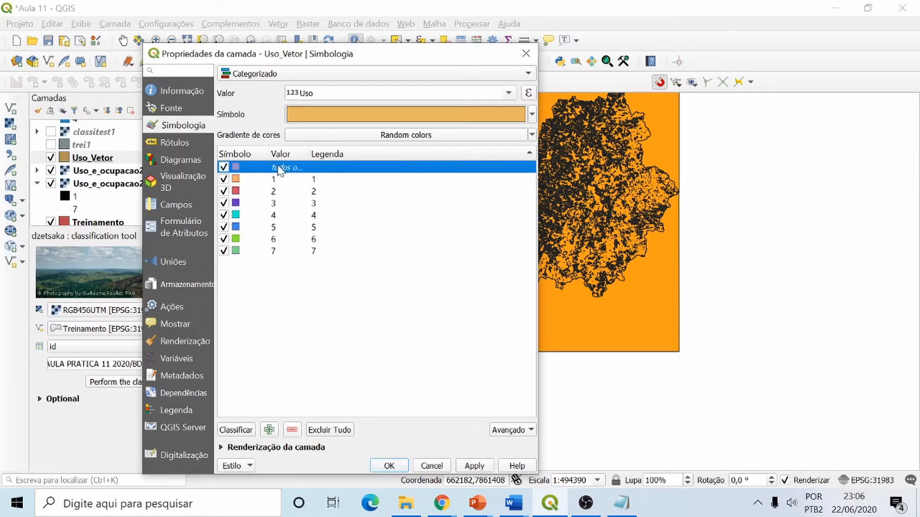
click(347, 251)
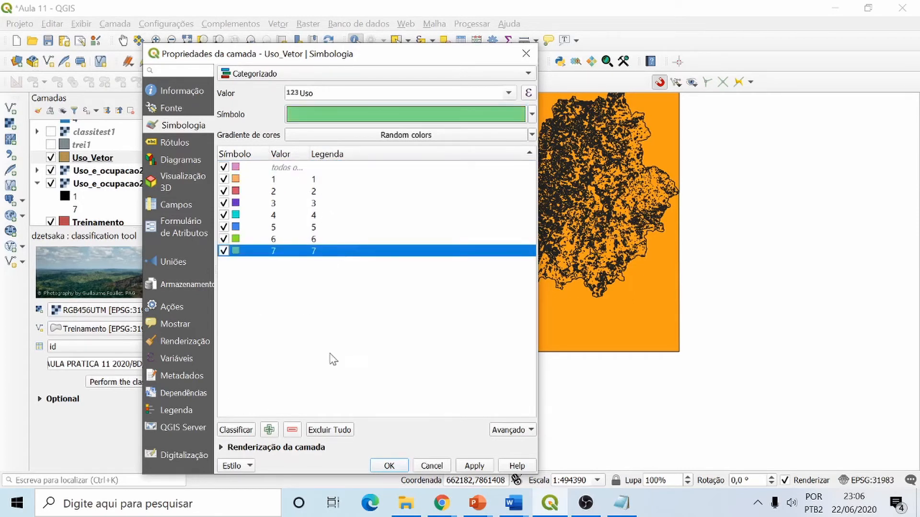
click(319, 180)
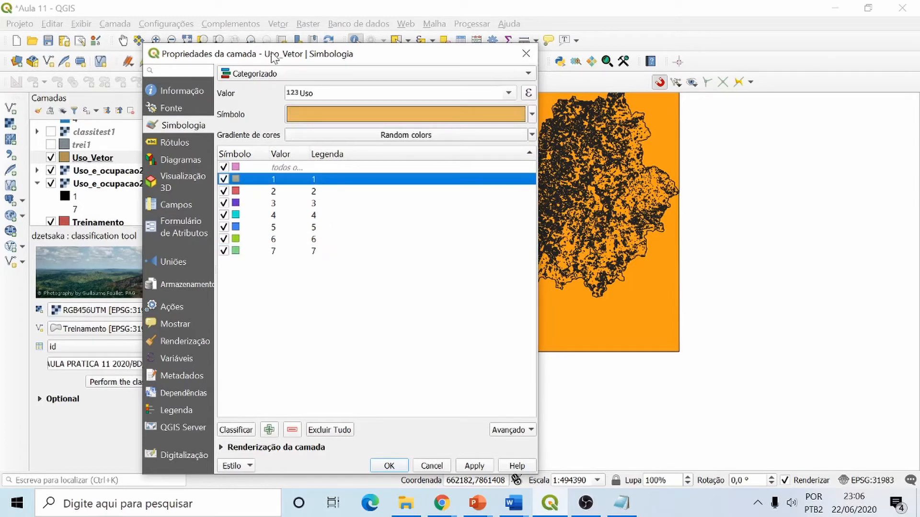
drag(273, 58, 408, 60)
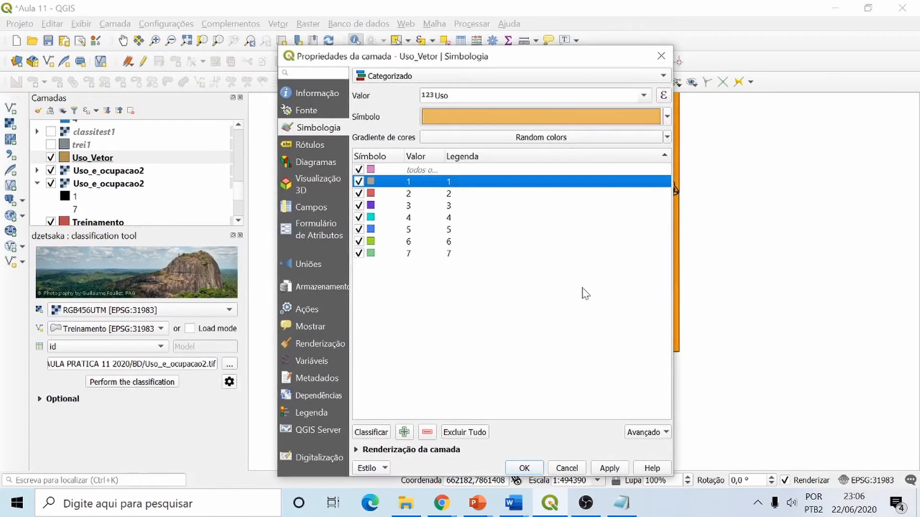
click(566, 468)
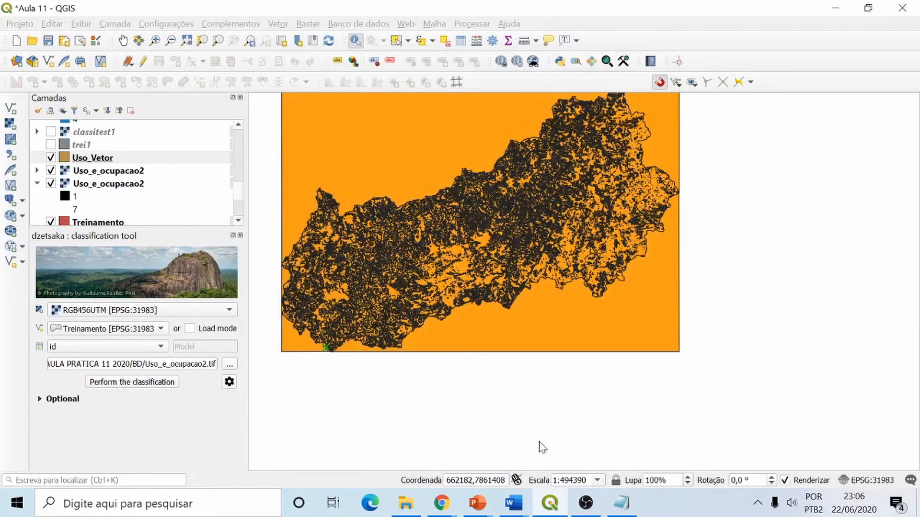
Step: Turn on editing for the Uso_Vetor layer
click(143, 61)
right_click(112, 165)
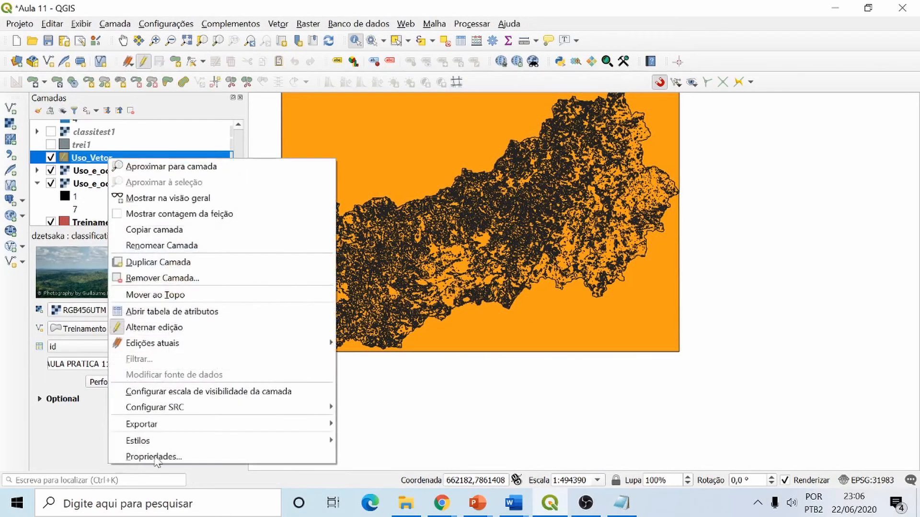
click(175, 457)
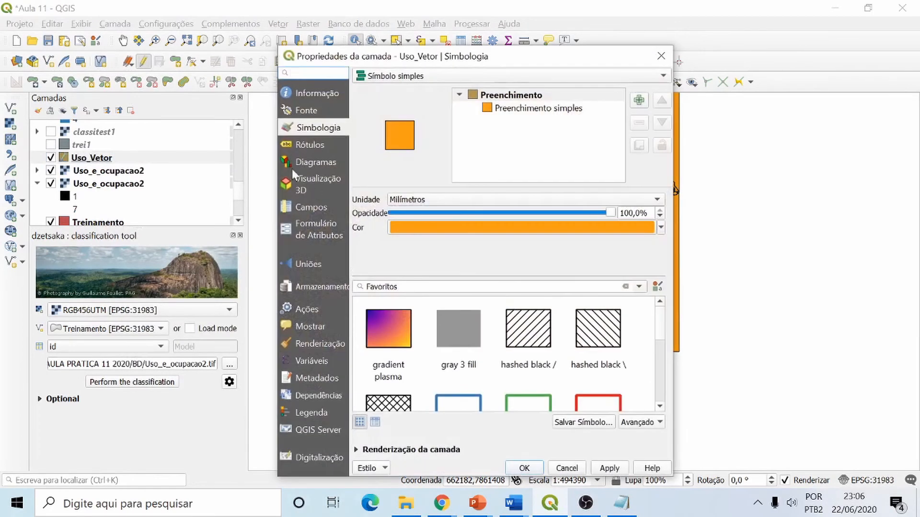
click(472, 75)
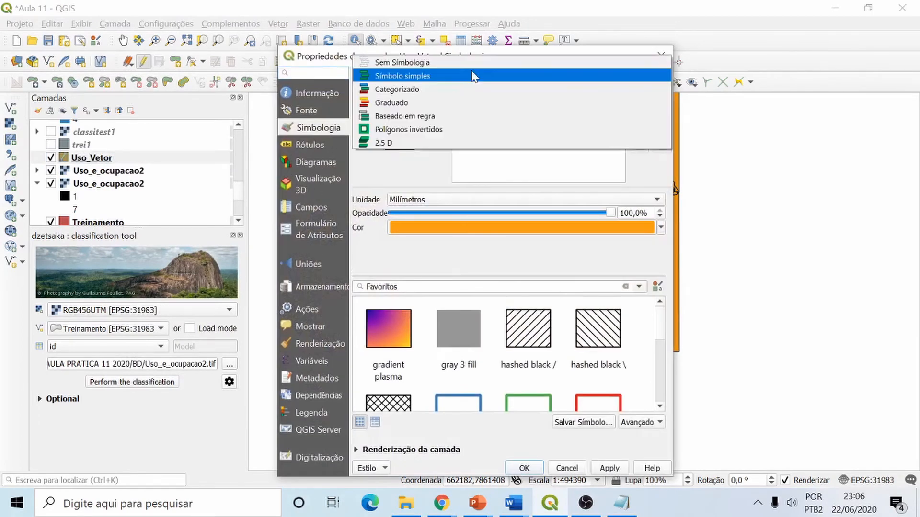
click(402, 89)
click(644, 95)
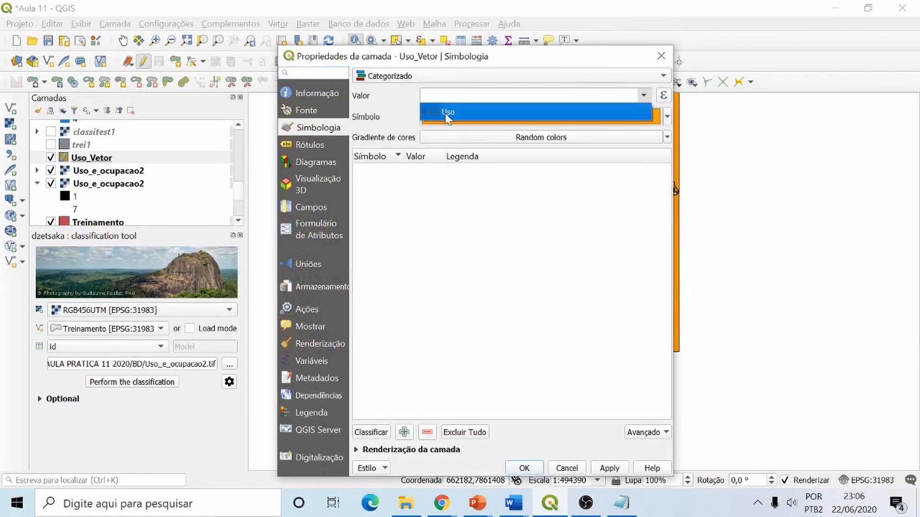
click(448, 115)
click(372, 433)
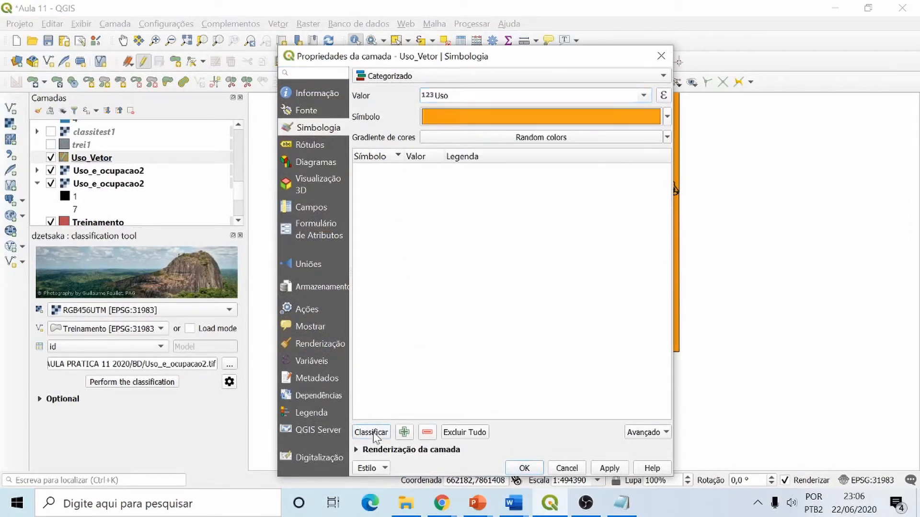
click(459, 176)
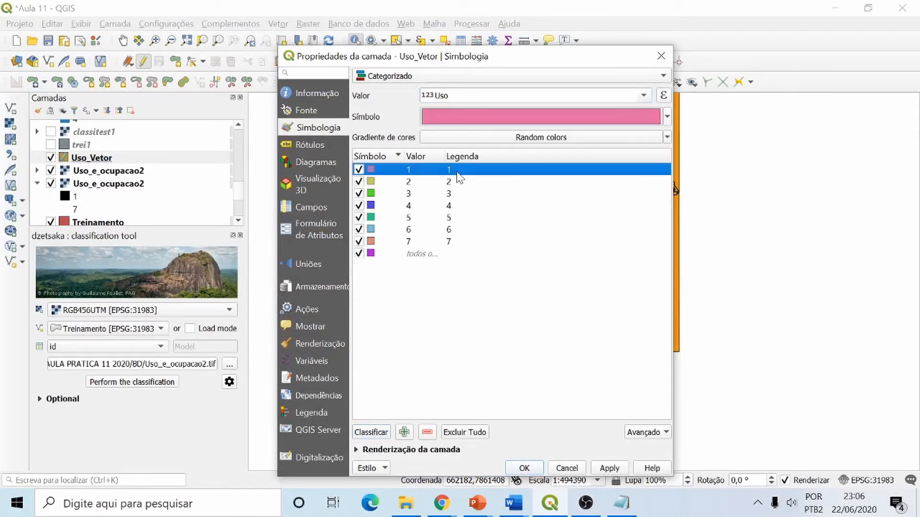
double_click(453, 170)
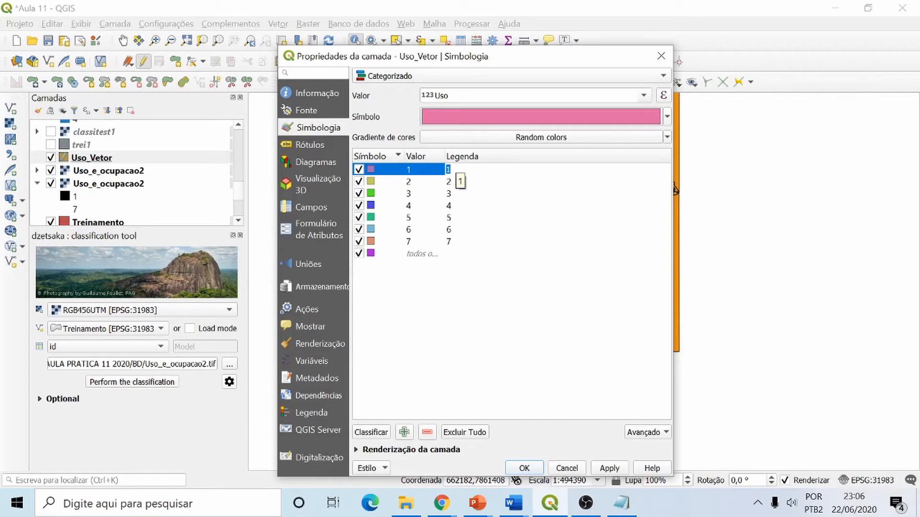
click(661, 56)
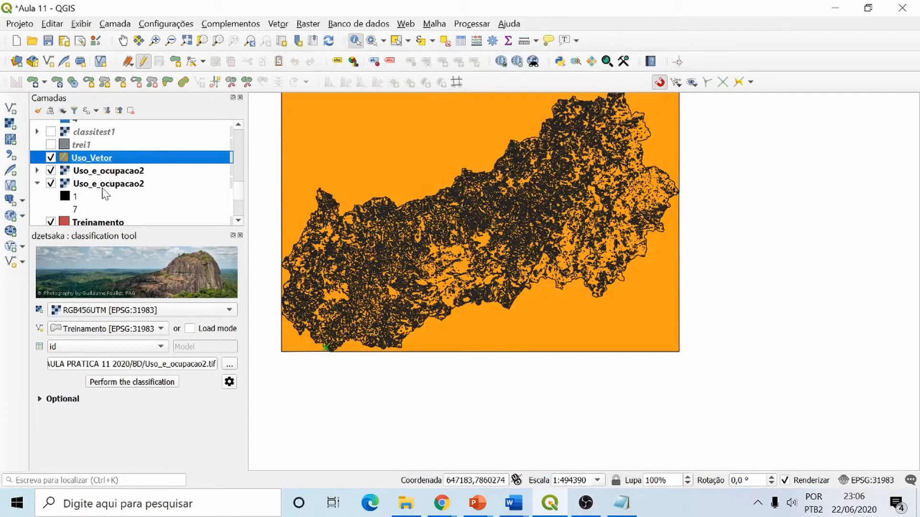
Step: Hide Uso_Vetor to examine the class legend of the Uso_e_ocupacao2 raster underneath, and show Uso_Vetor again
click(50, 158)
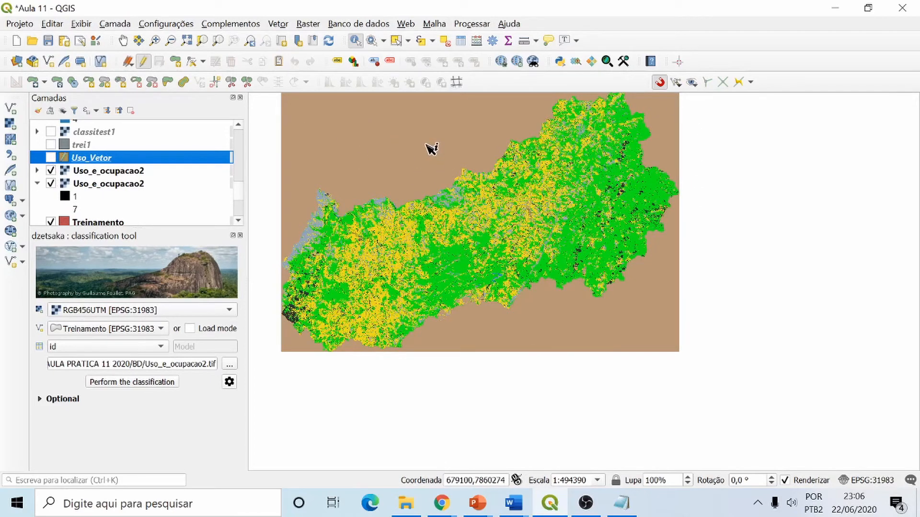
click(37, 171)
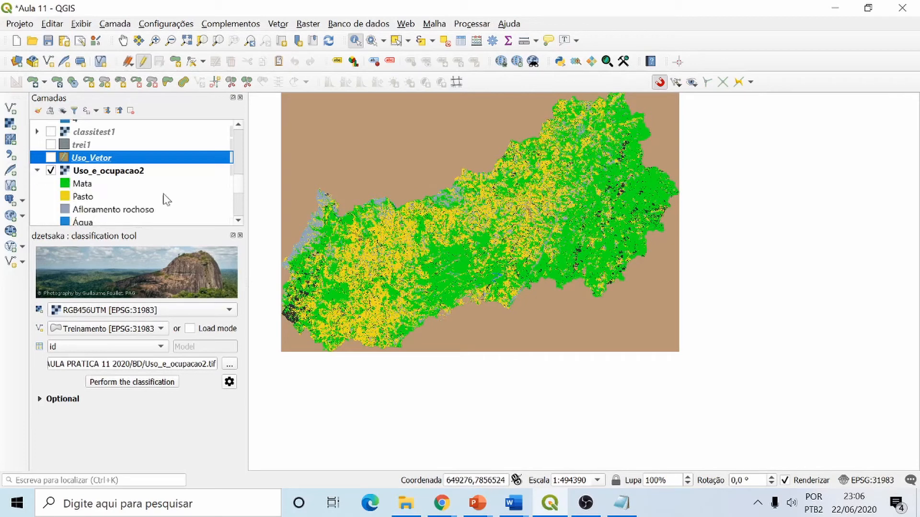
scroll(239, 191, down, 2)
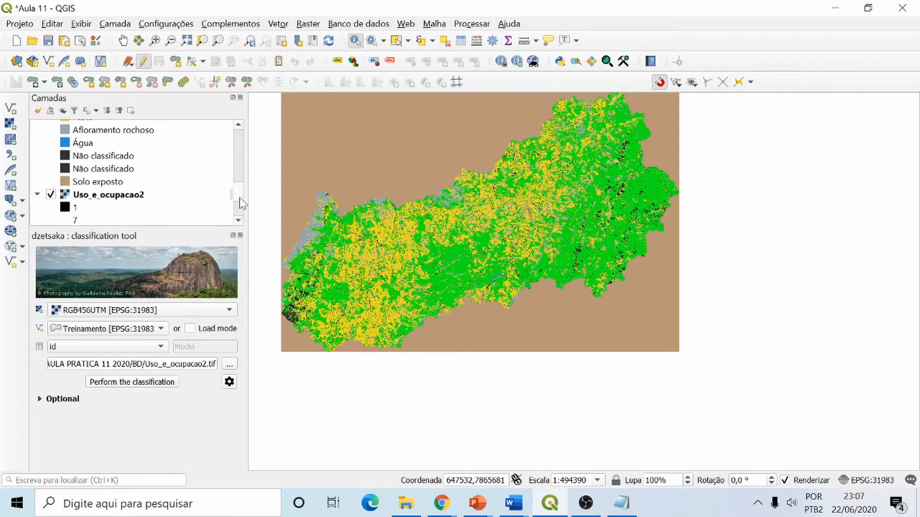
scroll(240, 194, up, 3)
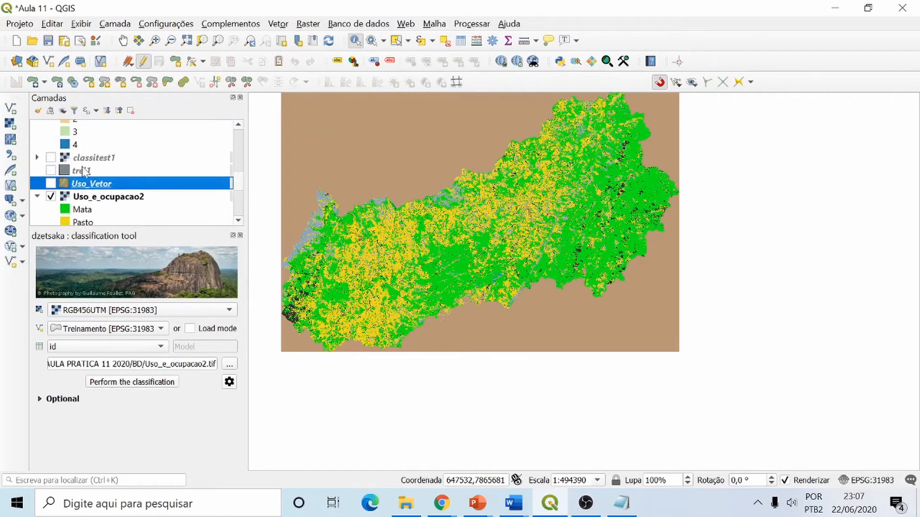
click(51, 184)
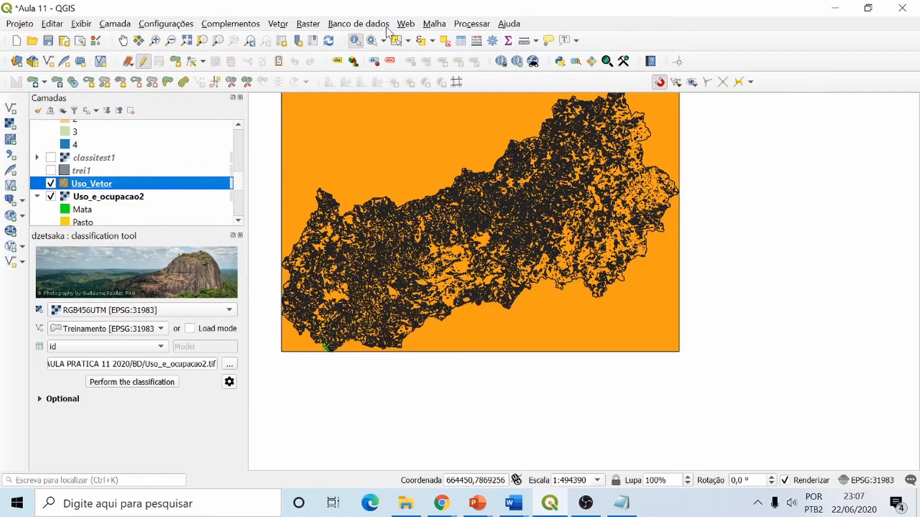
Step: Select the large background polygon northwest of the classified area in Uso_Vetor and delete it
click(396, 42)
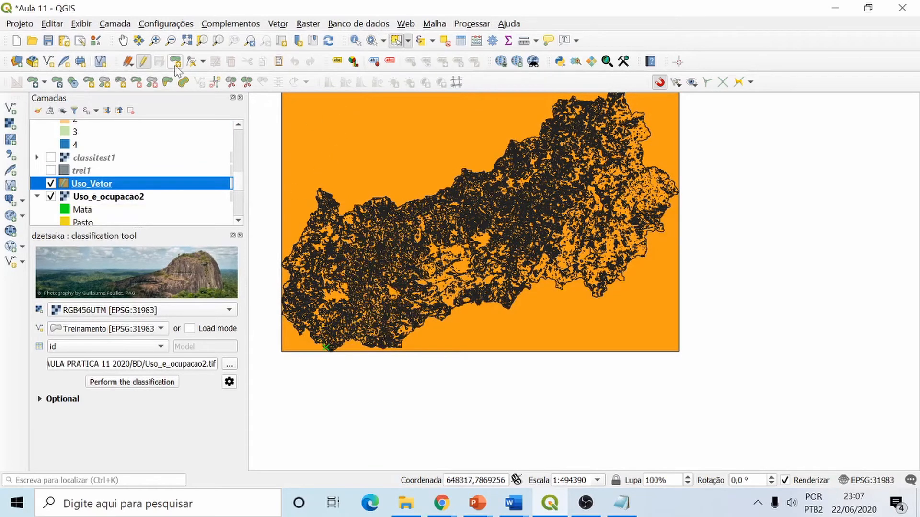
click(142, 62)
click(341, 141)
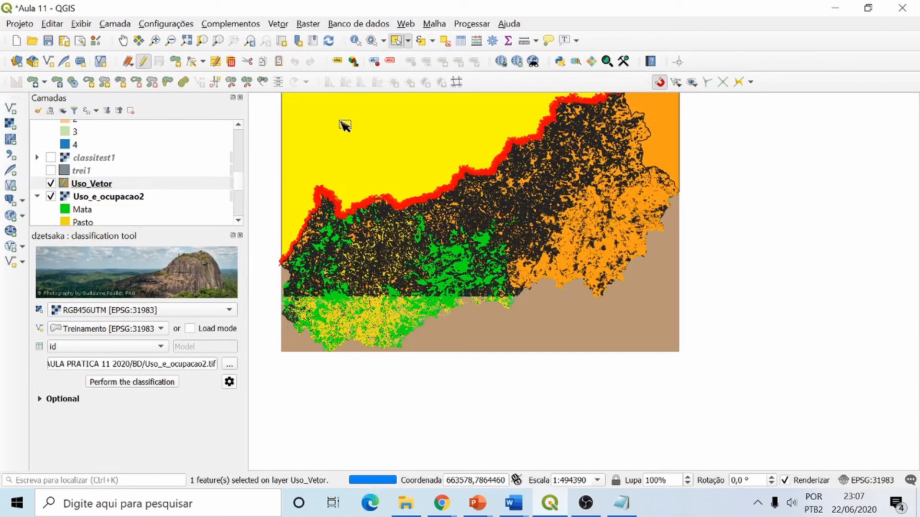
key(Delete)
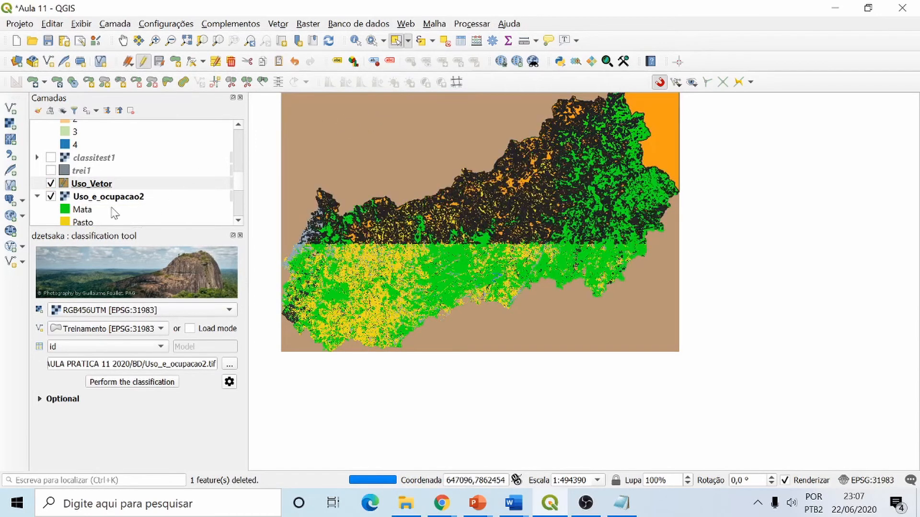
Step: Hide the Uso_e_ocupacao2 raster and delete the background polygon northeast of the classified area in Uso_Vetor
click(50, 197)
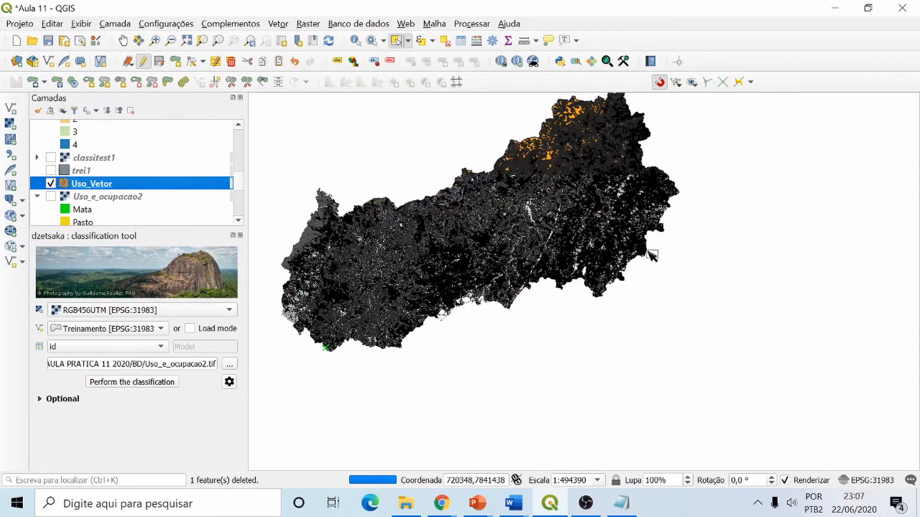
click(675, 143)
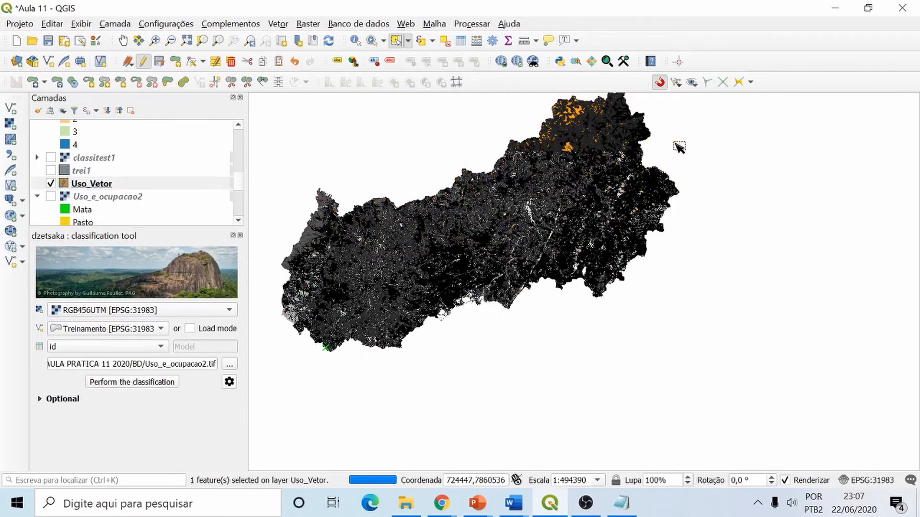
key(Delete)
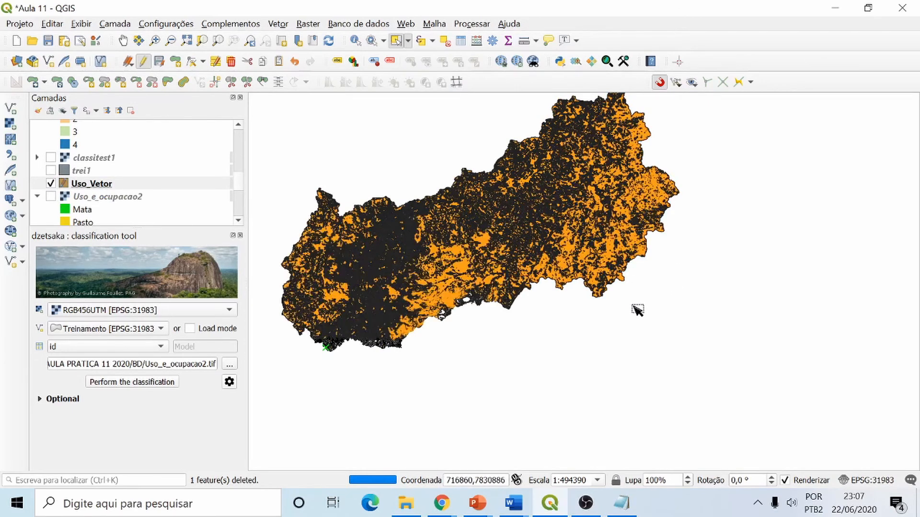
Step: Delete the remaining background polygons southeast and southwest of the classified area in Uso_Vetor
key(ctrl+z)
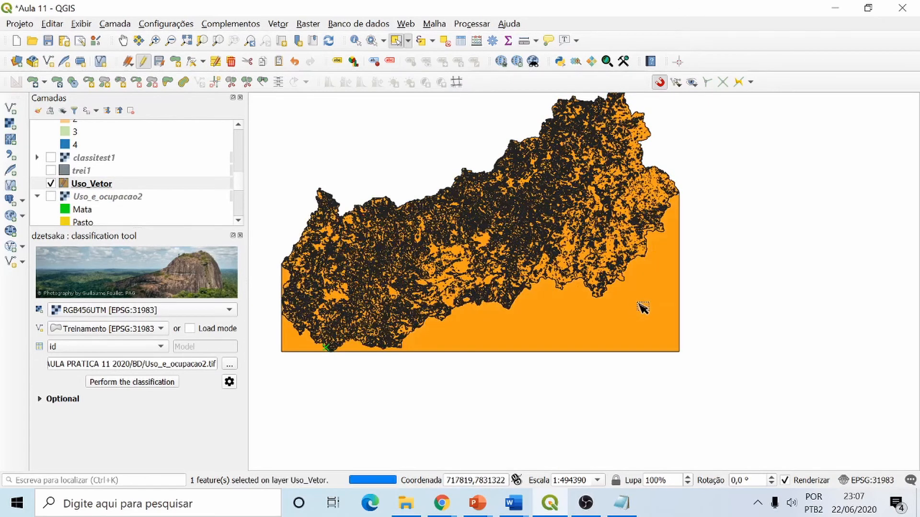
key(Delete)
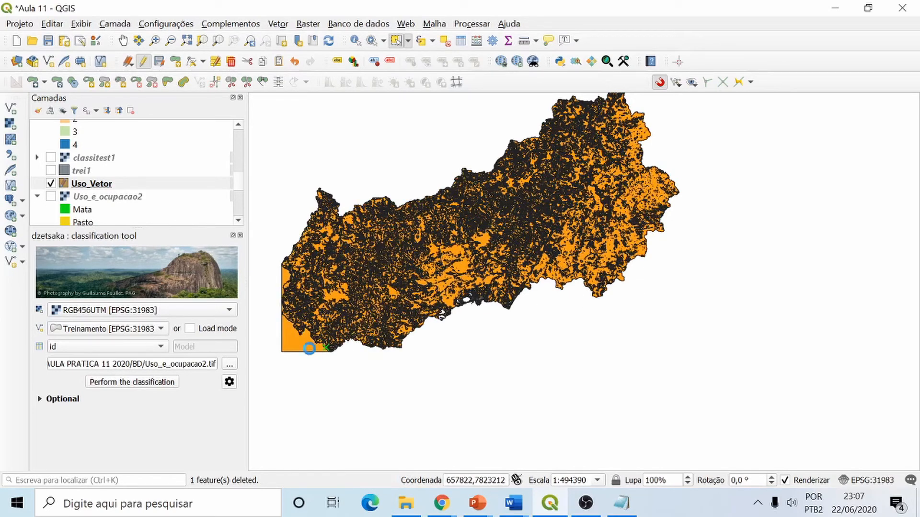
click(309, 348)
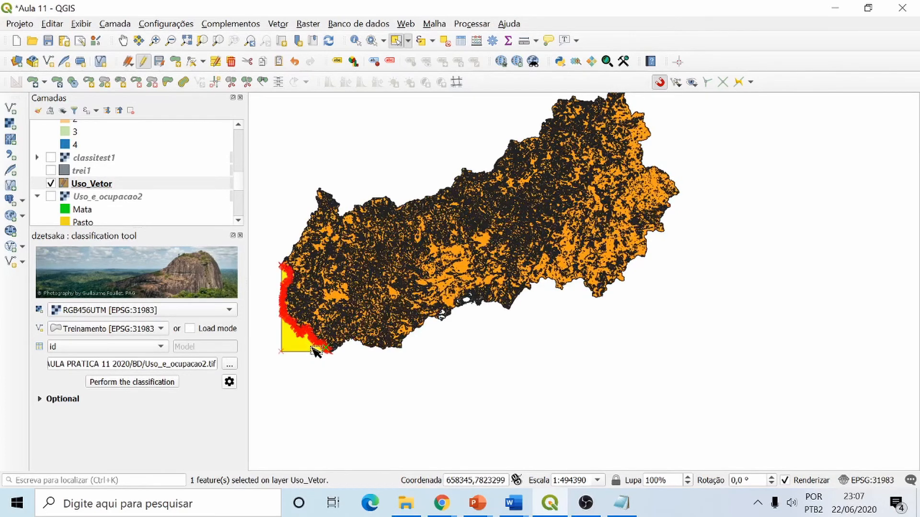
key(Delete)
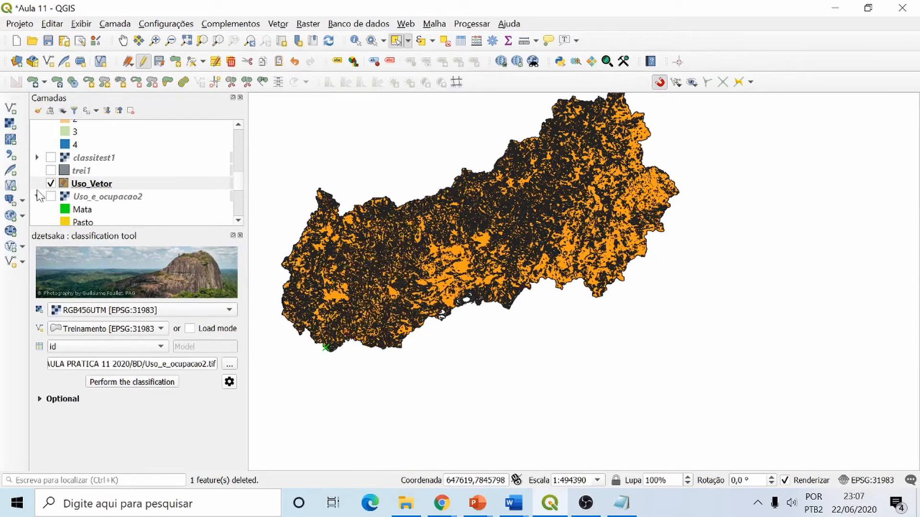
Step: Open the Uso_Vetor attribute table and enlarge its window
right_click(104, 187)
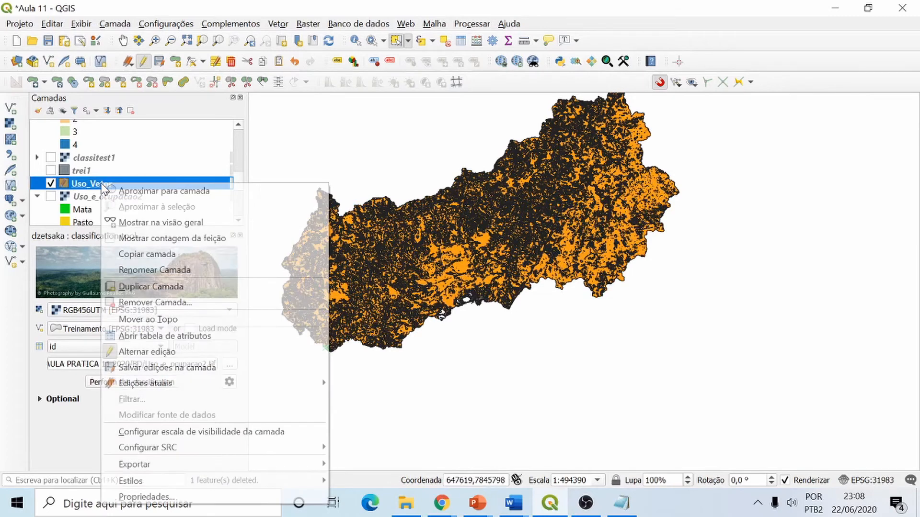
click(167, 337)
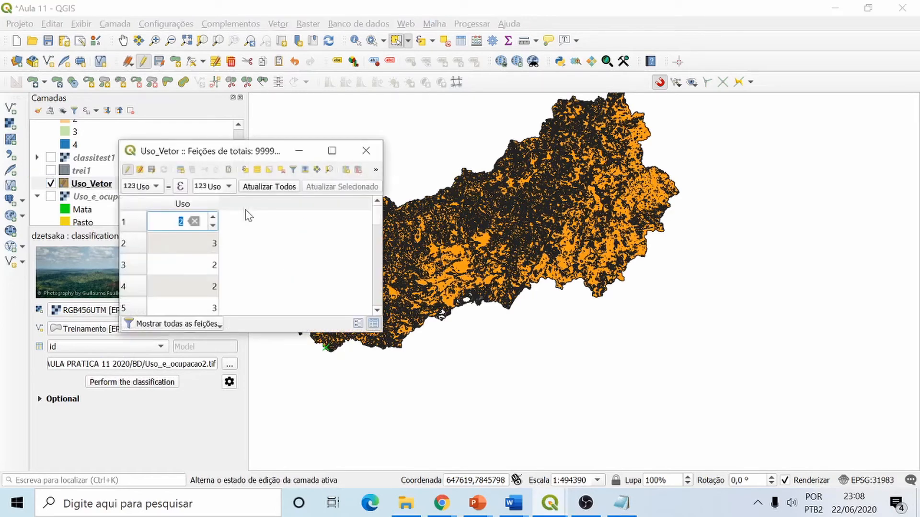
click(290, 276)
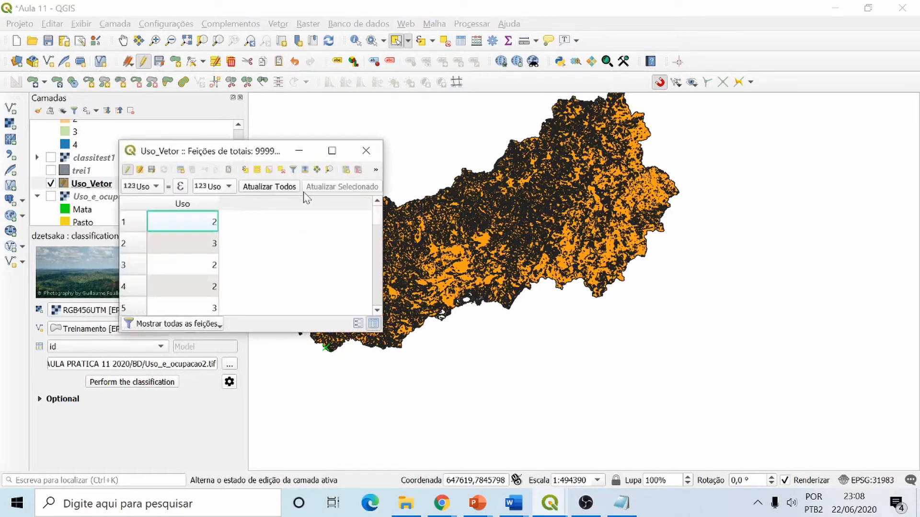
drag(382, 332, 696, 466)
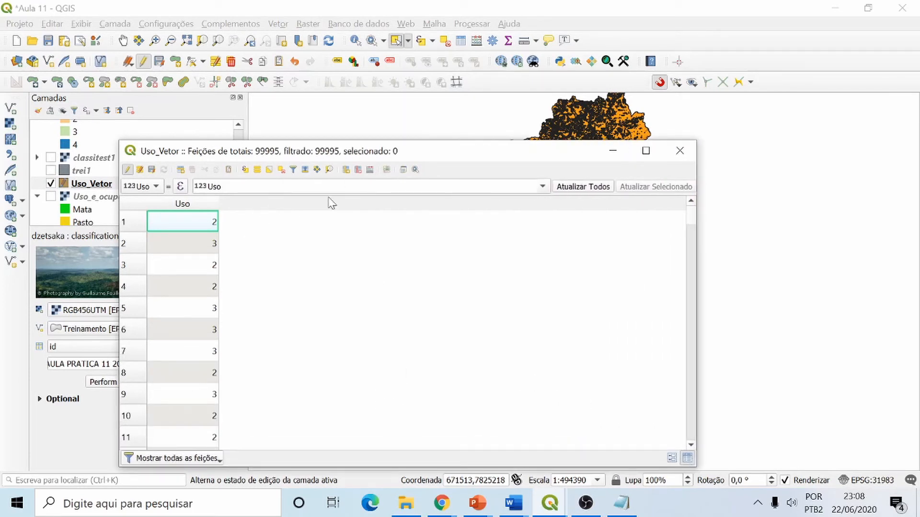
Step: Start a new attribute field named Area with the decimal number (real) type
click(347, 171)
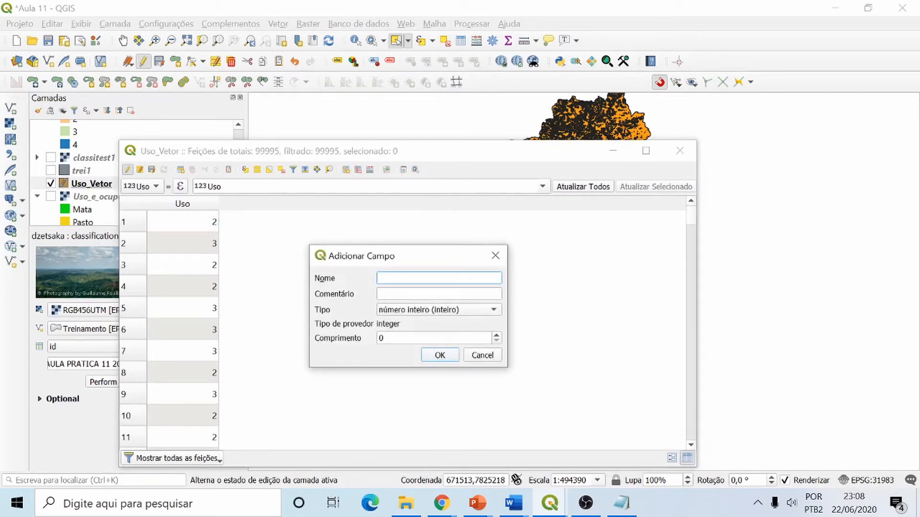
text(Area)
click(424, 311)
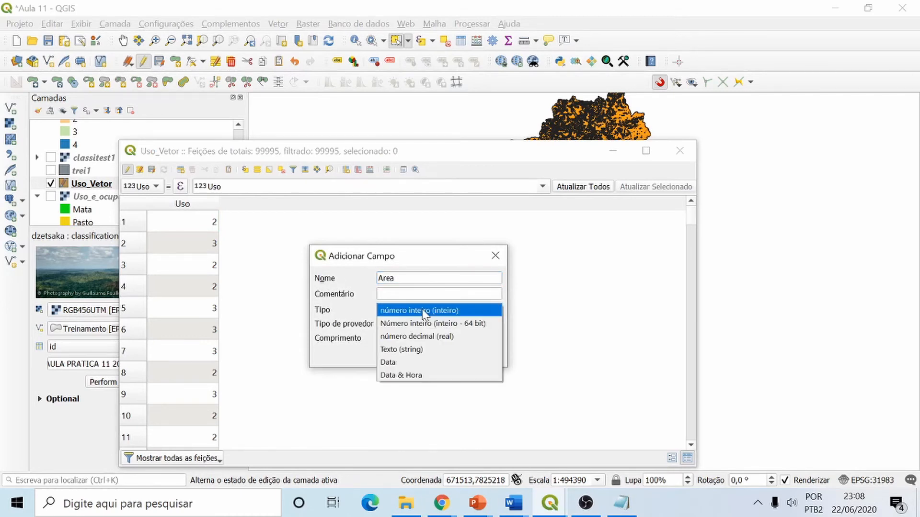
click(436, 337)
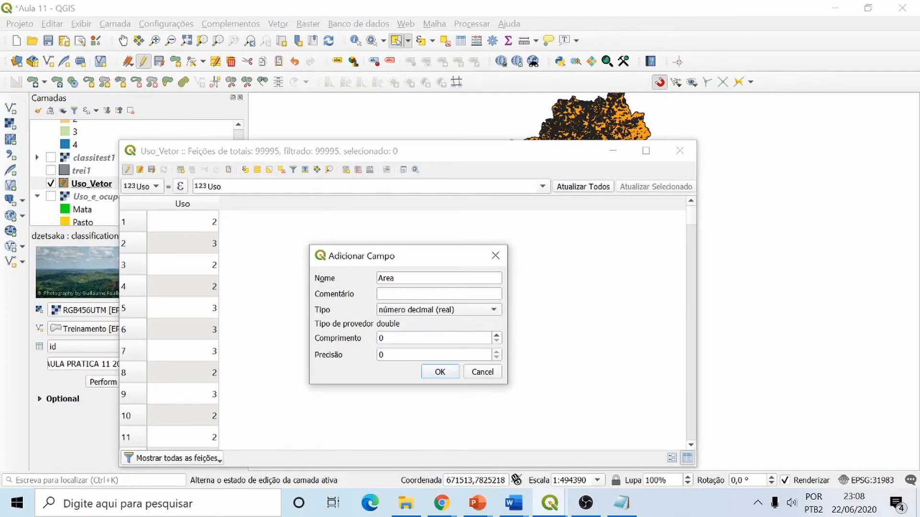
Step: Set the Area field's length to 20 and precision to 1, and add it to the table
click(387, 338)
drag(385, 338, 365, 338)
text(2)
click(407, 354)
drag(398, 338, 316, 325)
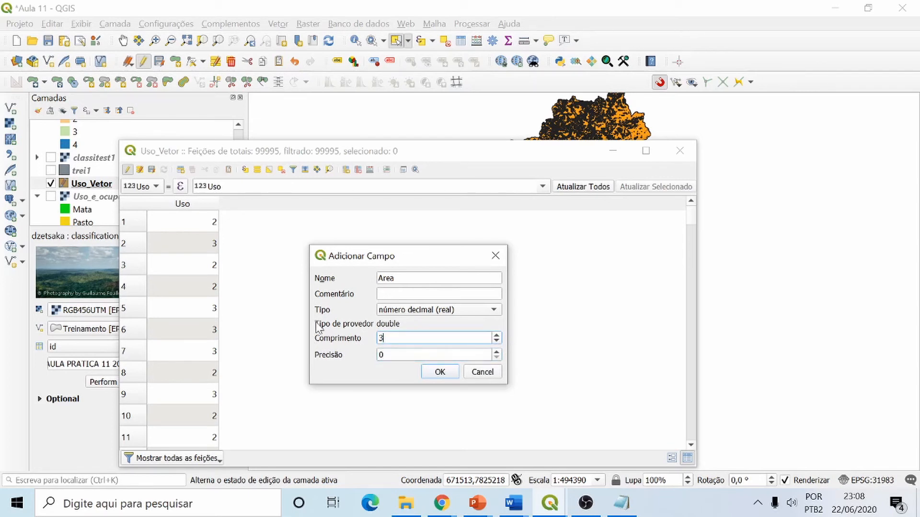
key(BackSpace)
text(3)
click(497, 335)
click(496, 336)
click(497, 335)
click(497, 336)
click(497, 335)
click(497, 336)
click(497, 335)
click(497, 336)
click(497, 336)
click(497, 335)
click(497, 335)
click(497, 335)
click(390, 355)
drag(389, 355, 360, 354)
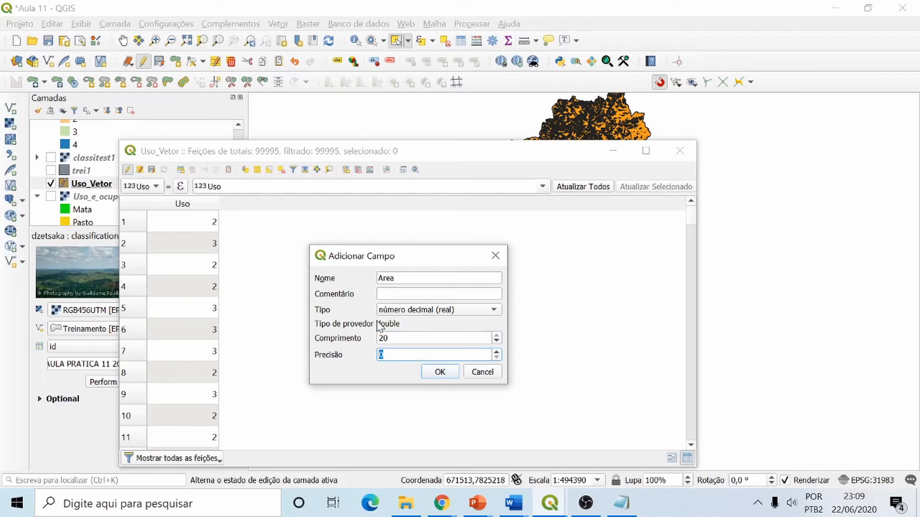
text(1)
click(440, 372)
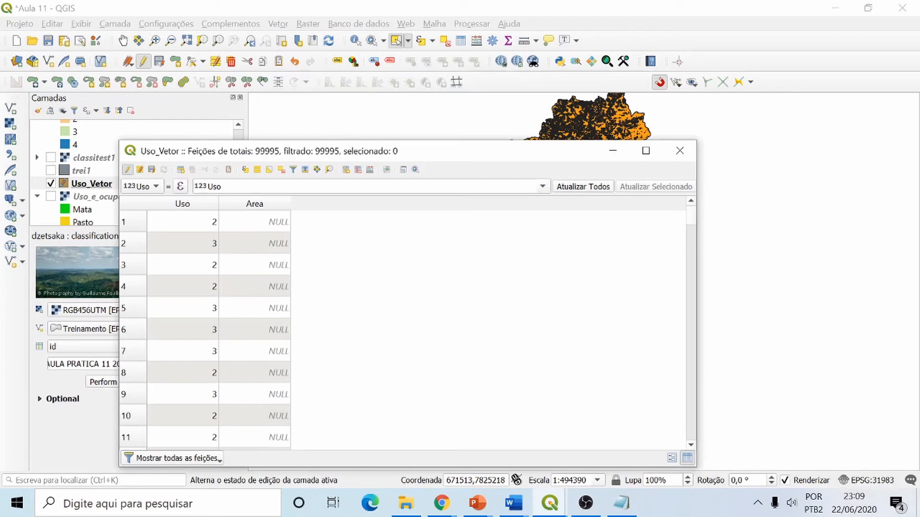
right_click(266, 205)
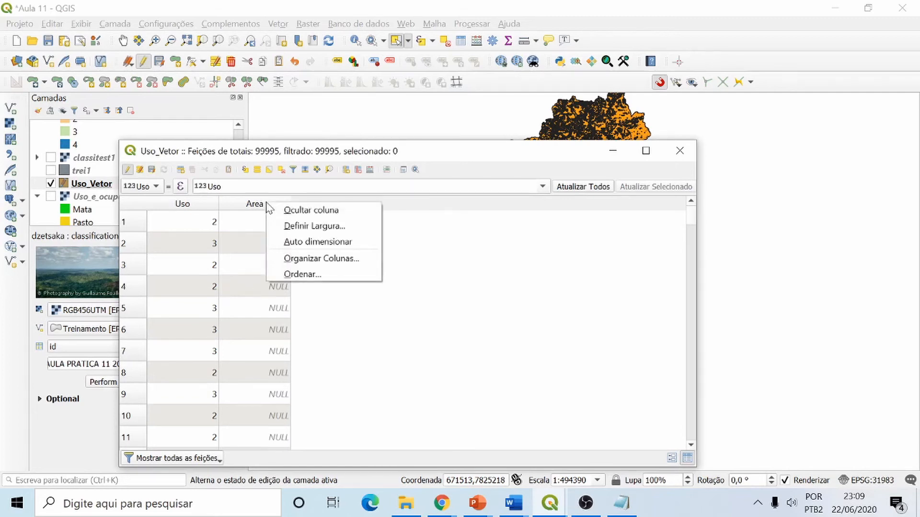
click(441, 210)
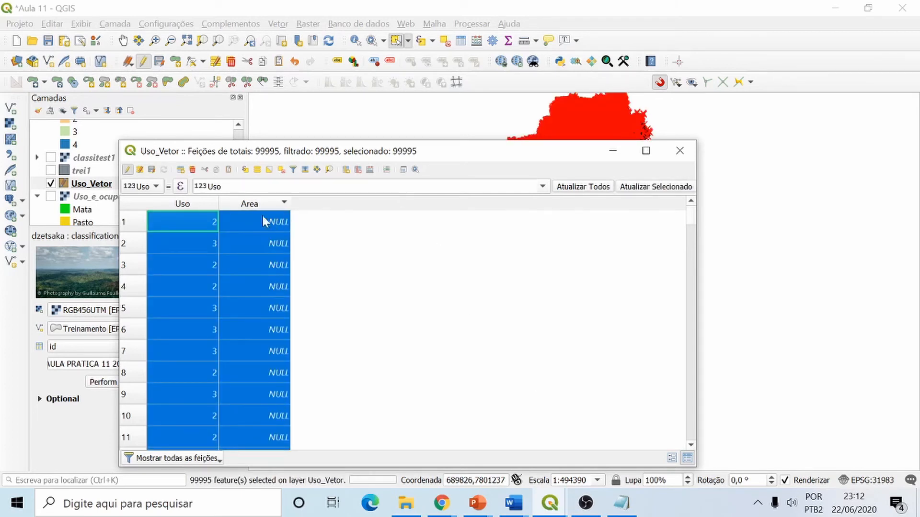
click(281, 169)
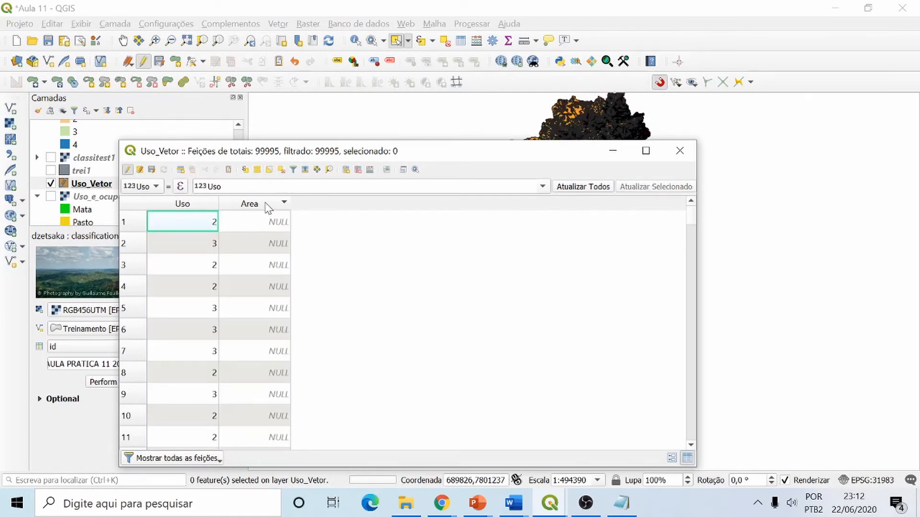
Step: Update the existing Area field with the field calculator, using the geometry expression $area for all features
click(372, 171)
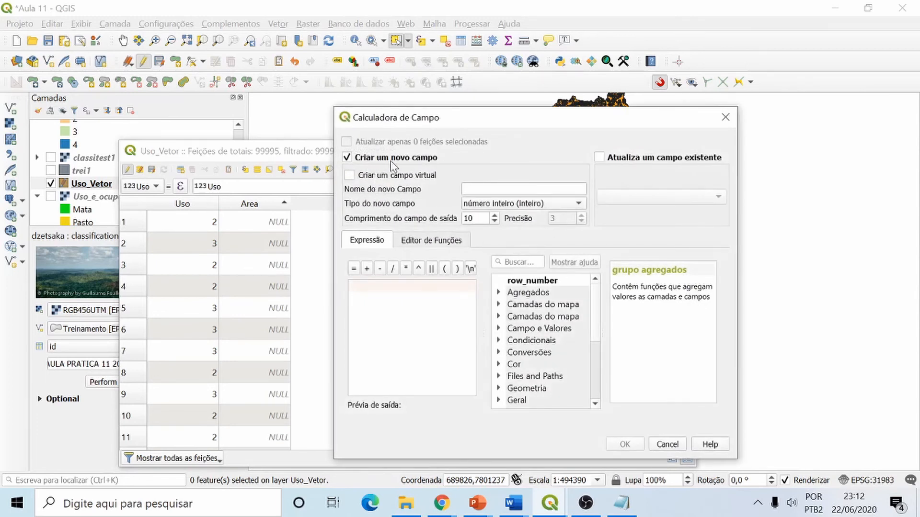
click(600, 158)
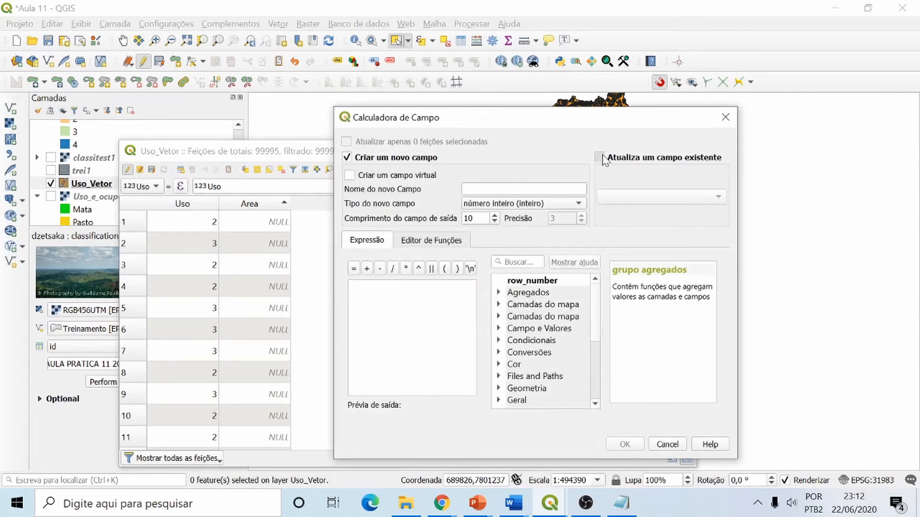
click(623, 200)
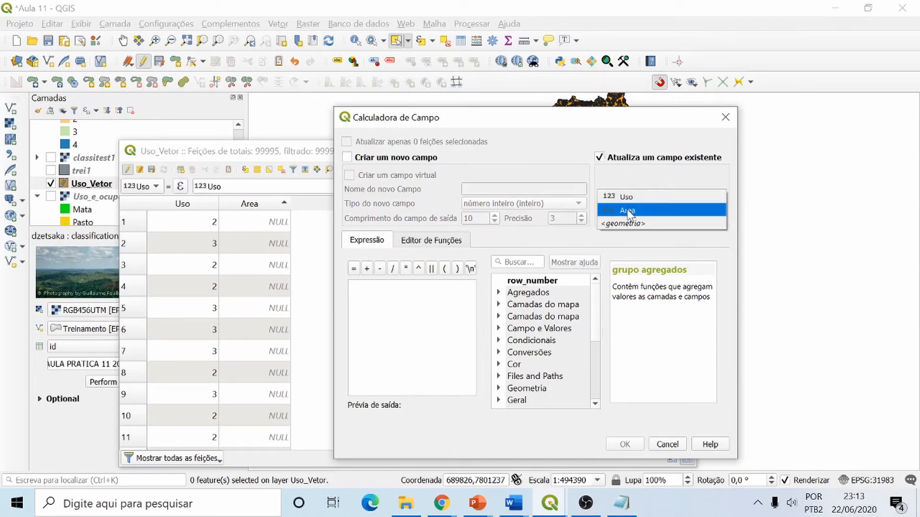
click(627, 212)
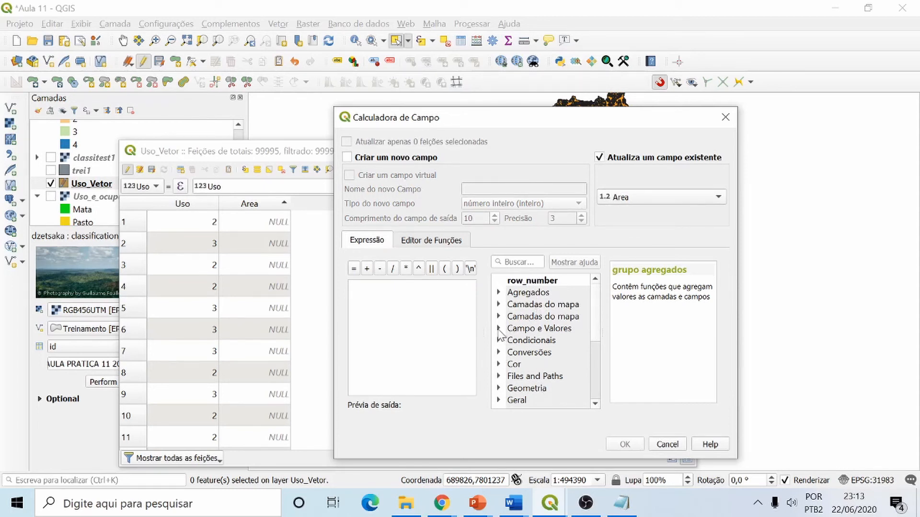
click(499, 388)
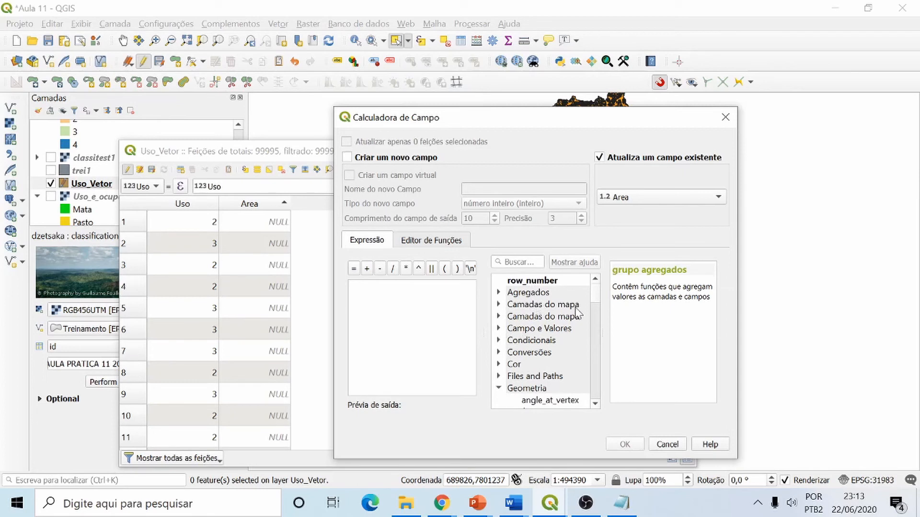
scroll(570, 326, down, 1)
click(532, 379)
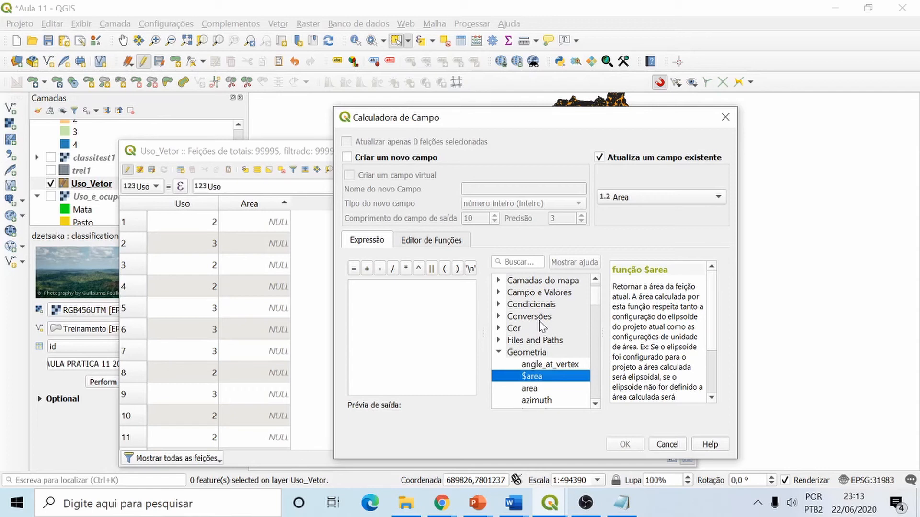
double_click(531, 377)
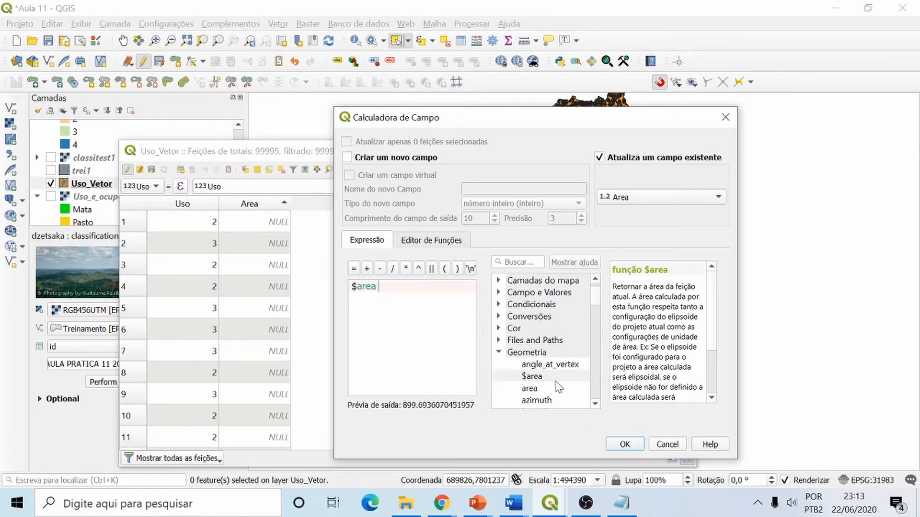
click(625, 444)
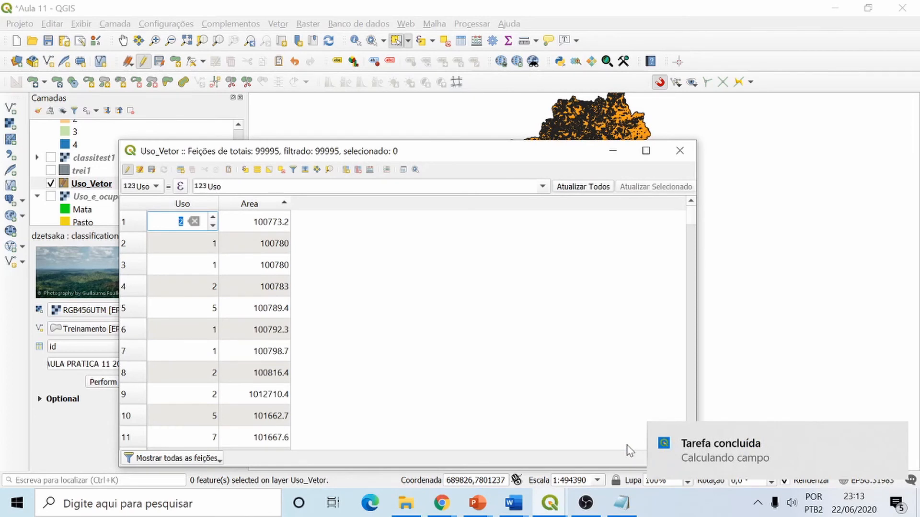
click(484, 330)
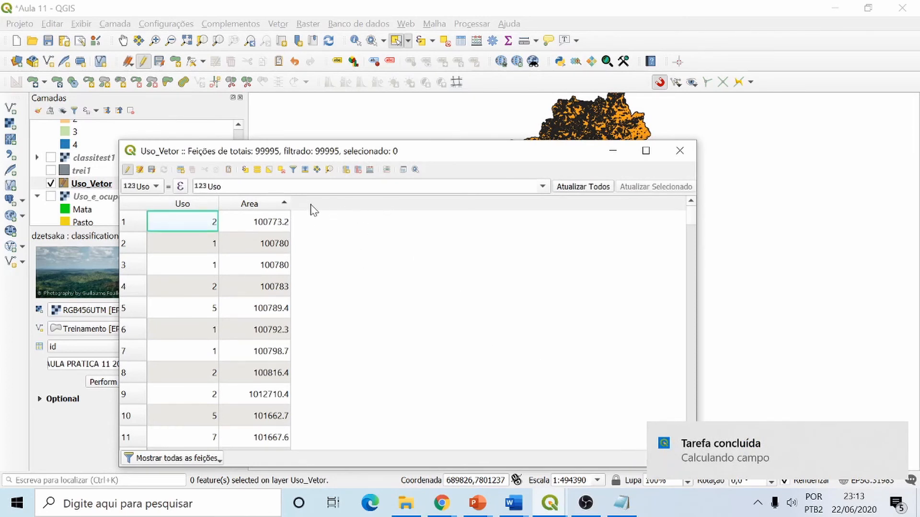
Step: Calculate a new decimal field named Area_km2 with precision 1 from the expression $area
click(370, 172)
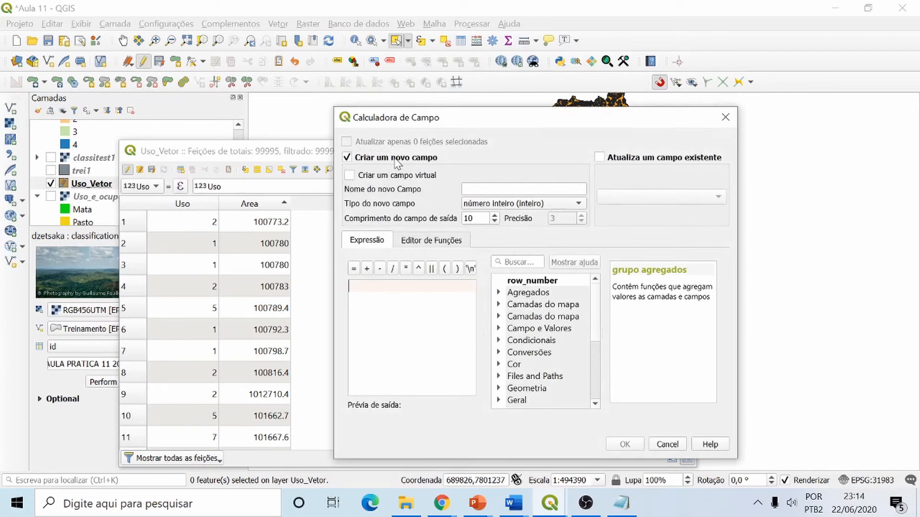
click(480, 189)
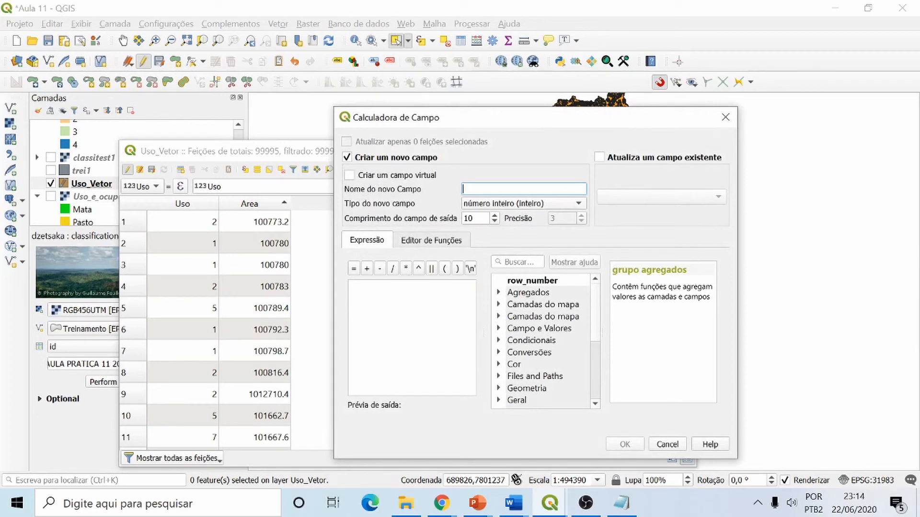
text(Area_km2)
click(526, 205)
click(503, 231)
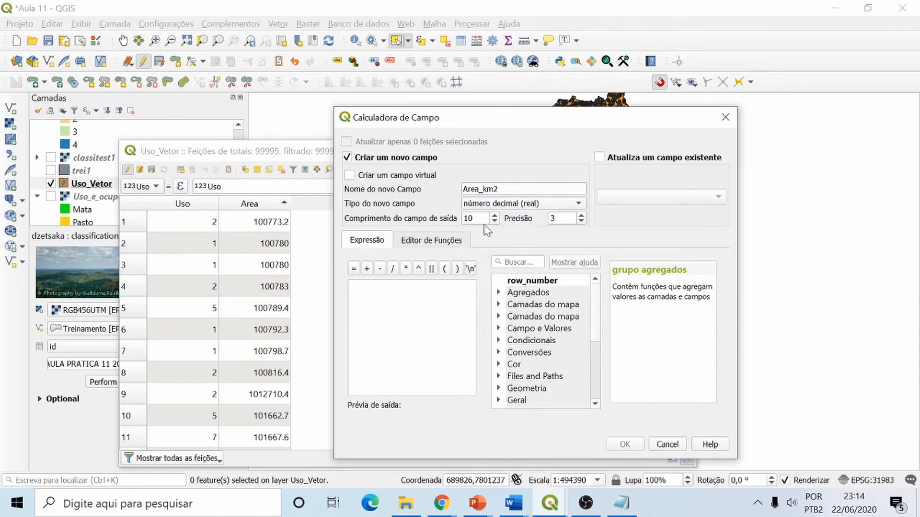
double_click(554, 218)
text(1)
double_click(526, 389)
scroll(591, 324, down, 1)
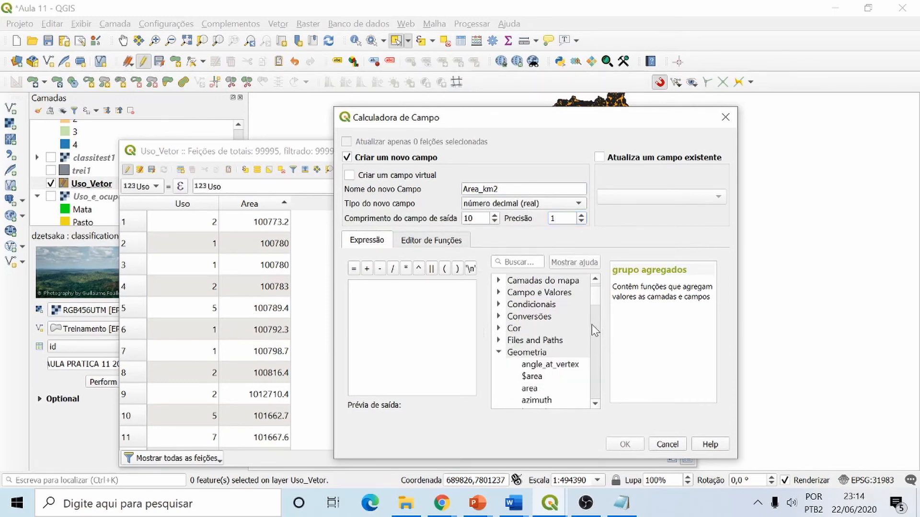
click(532, 377)
double_click(532, 377)
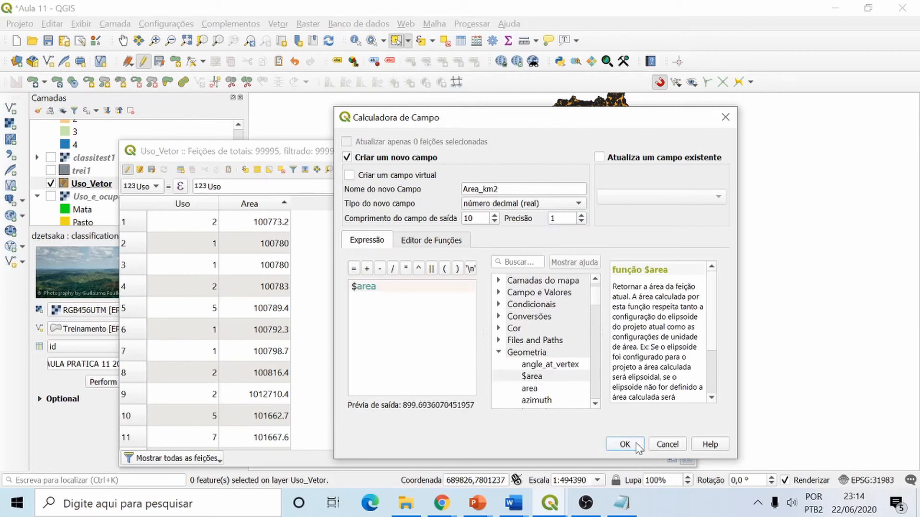
click(624, 444)
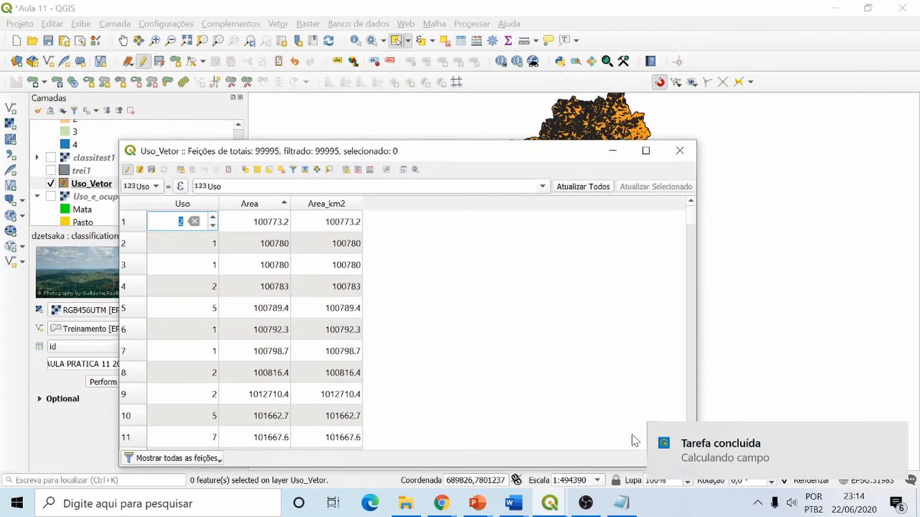
Step: Sort the table by Area_km2 and set the field calculator to update the existing Area_km2 field
click(351, 205)
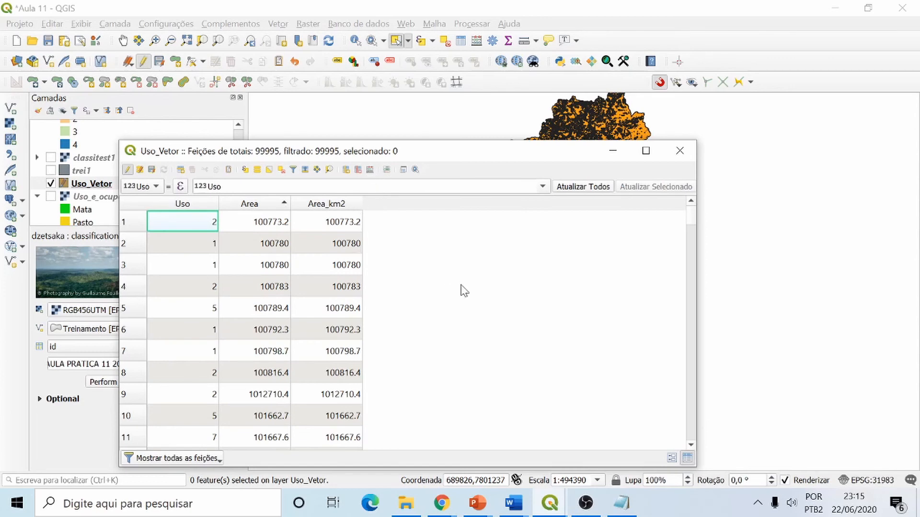
key(ctrl+i)
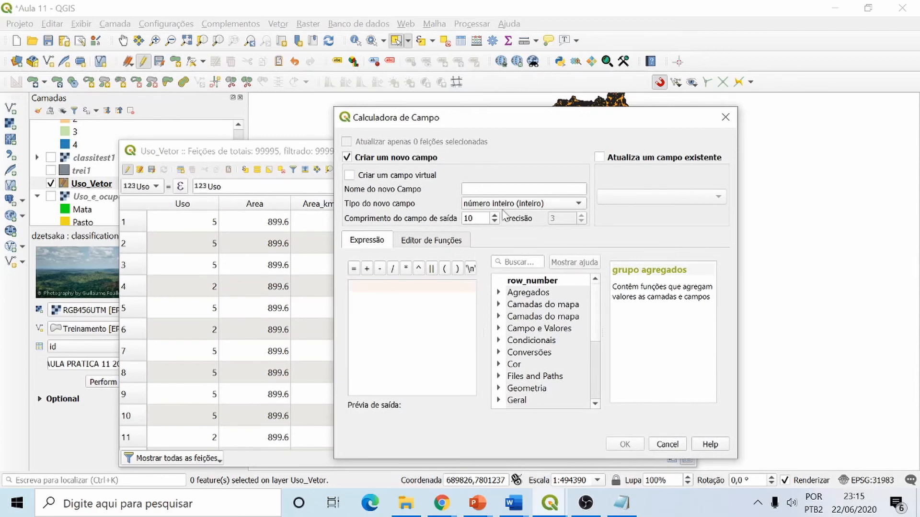
drag(561, 120, 670, 123)
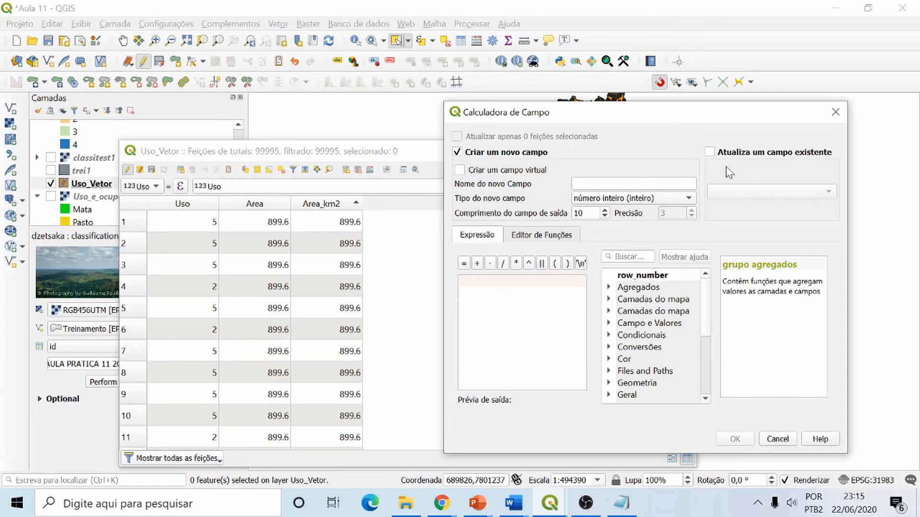
click(716, 155)
click(750, 194)
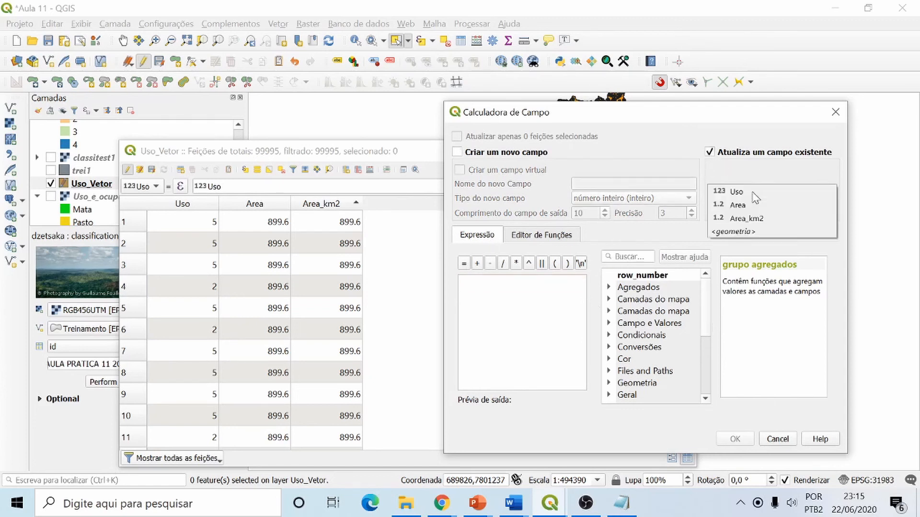
click(748, 217)
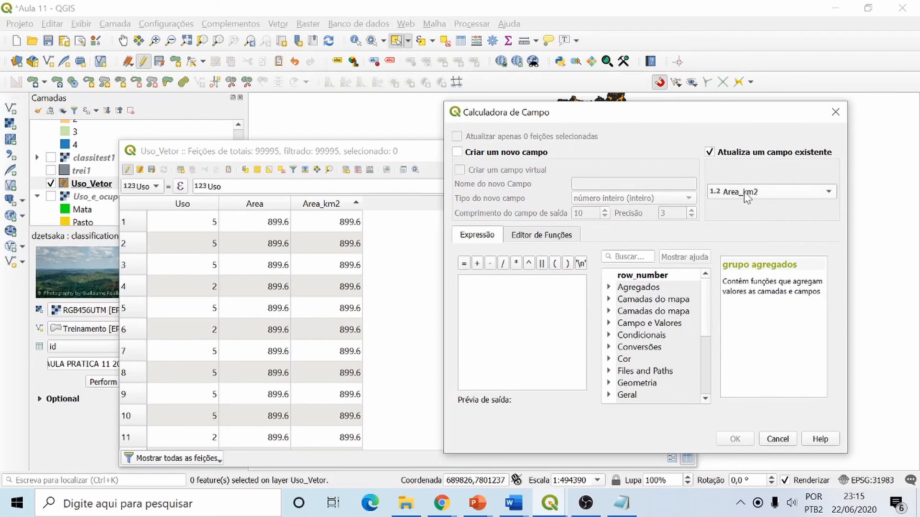
Step: Build the expression $area * 0.000001 from the geometry functions to convert the areas to square kilometres
click(521, 281)
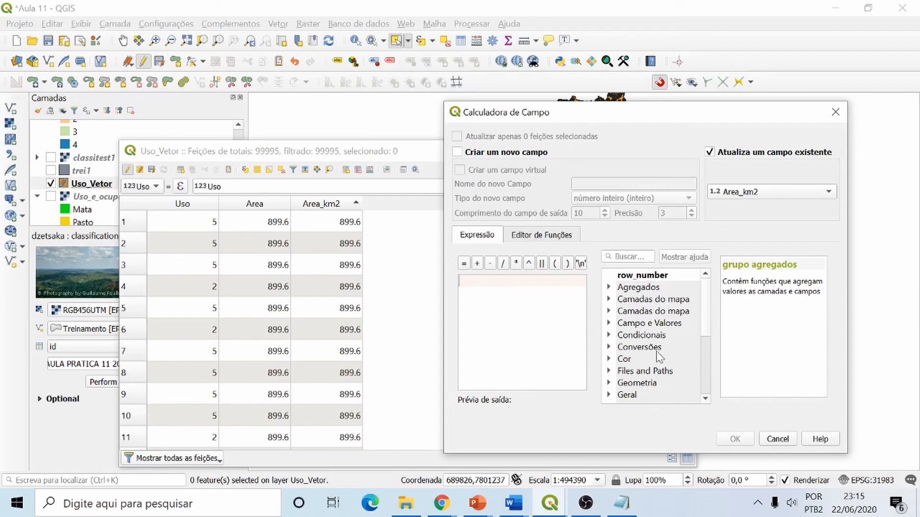
click(608, 383)
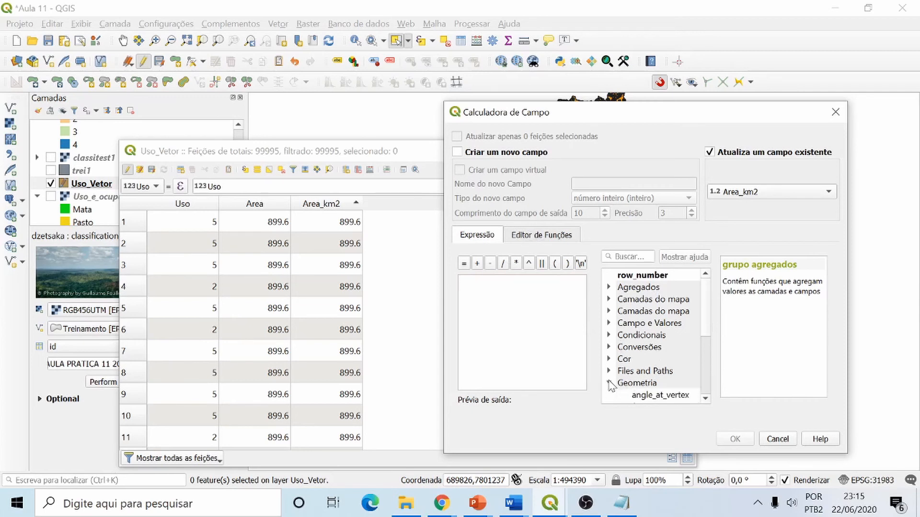
scroll(680, 364, down, 1)
click(645, 373)
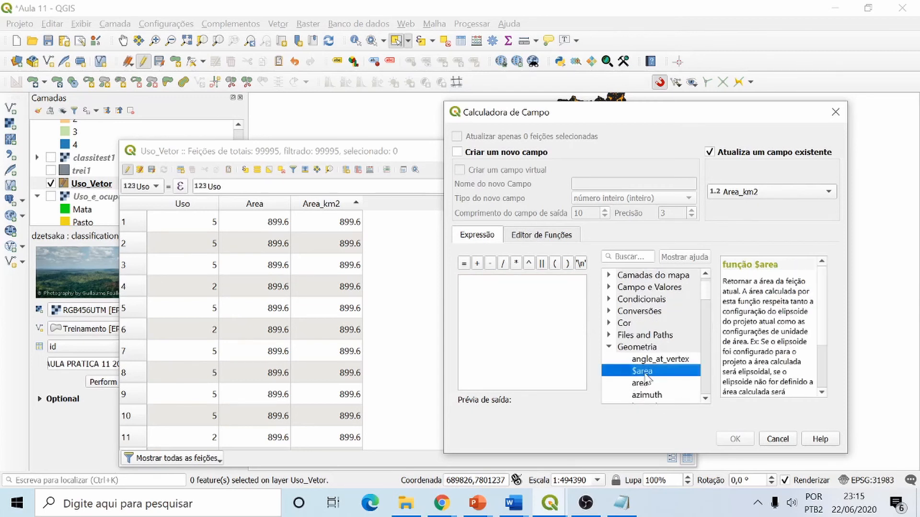
double_click(645, 372)
click(515, 263)
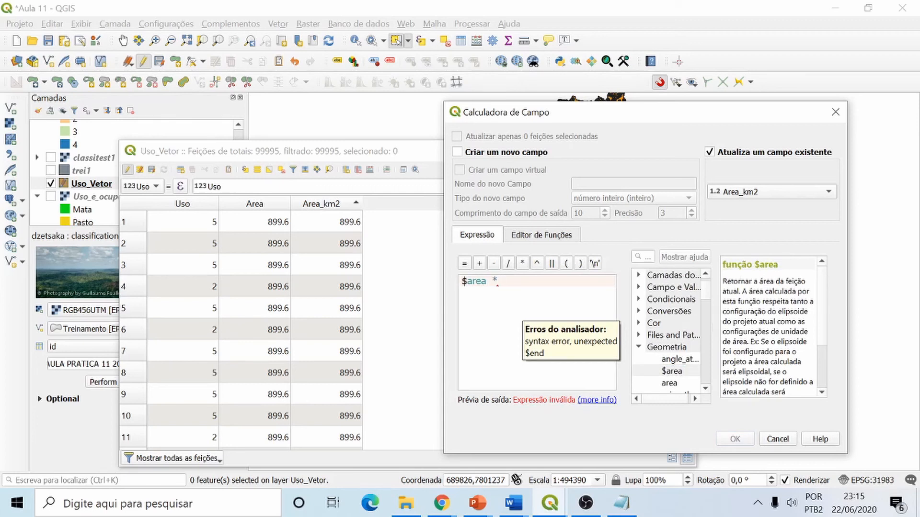
text(0)
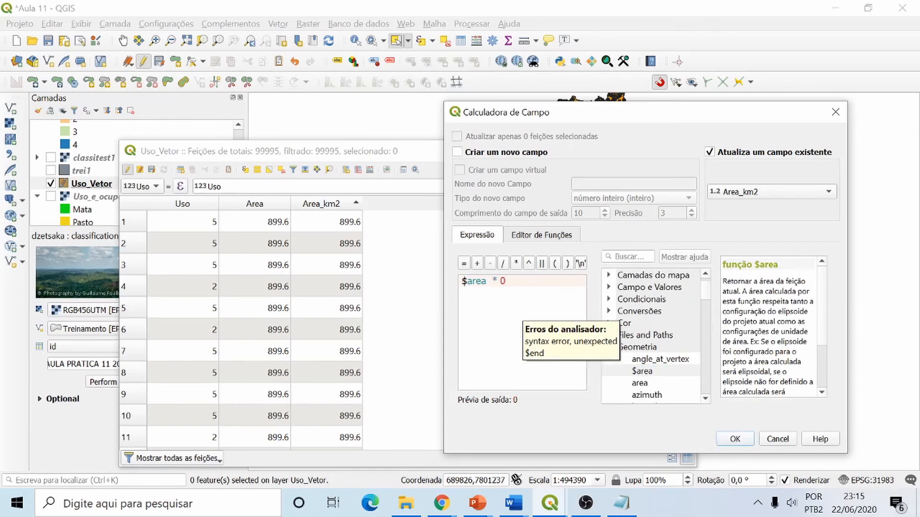
text(,0)
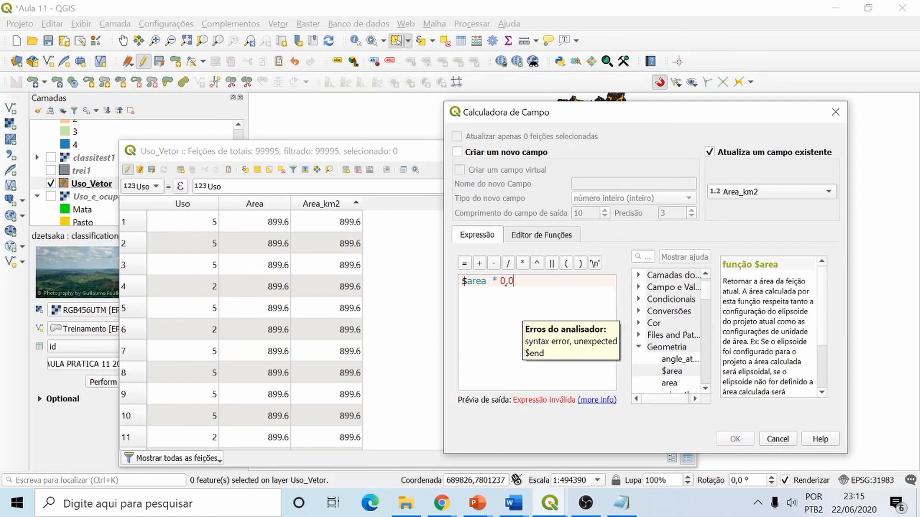
text(00)
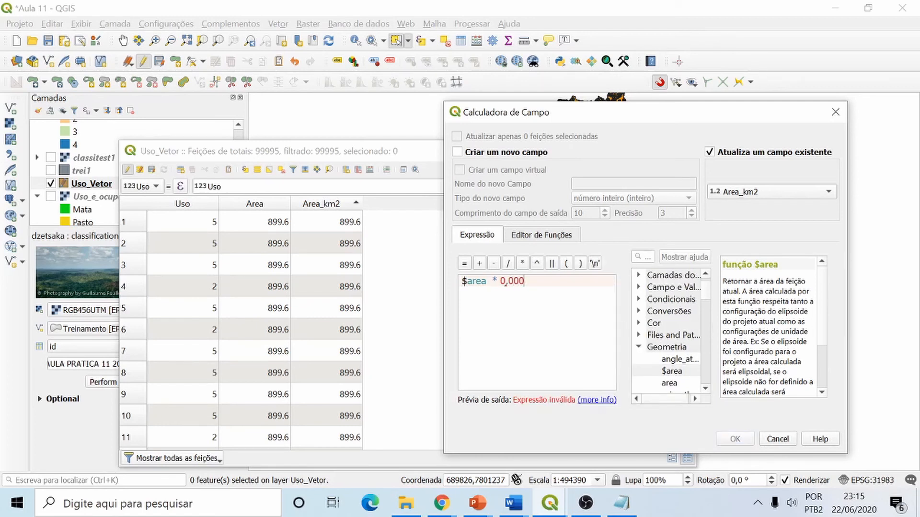
text(0)
key(BackSpace)
text(.)
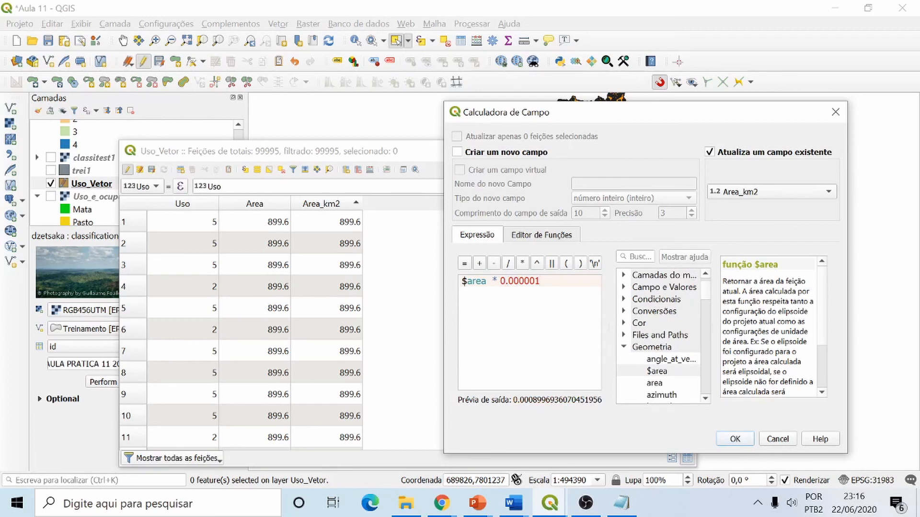
Step: Add parentheses so the expression reads ( $area * ( 0.000001 ) ) and apply it to the Area_km2 field
click(566, 264)
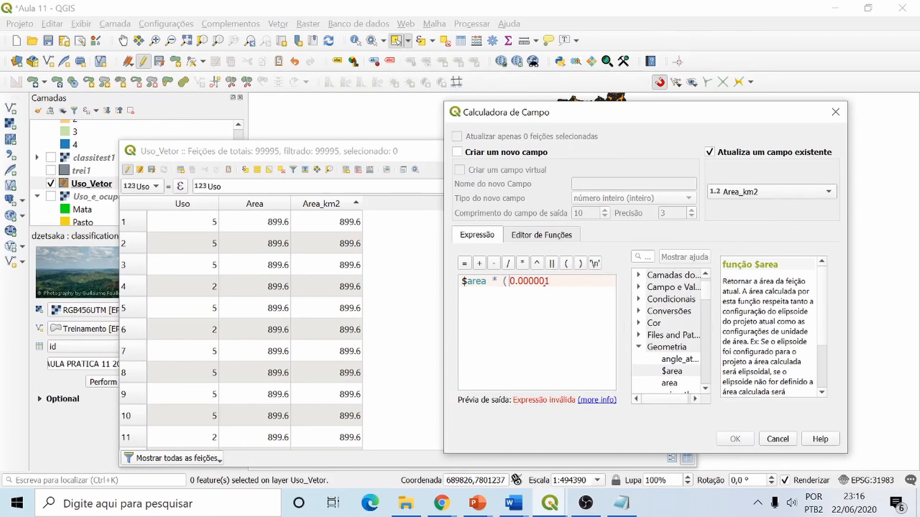
click(580, 263)
click(580, 263)
click(566, 263)
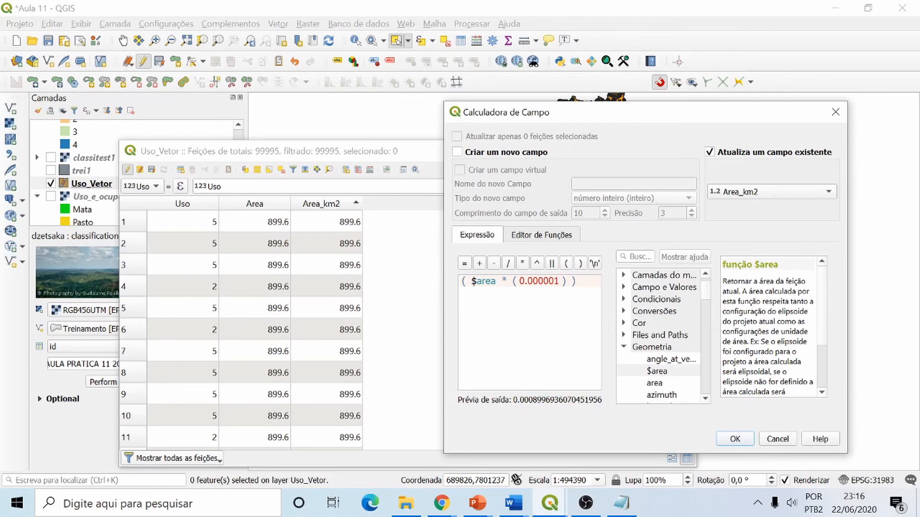
click(745, 440)
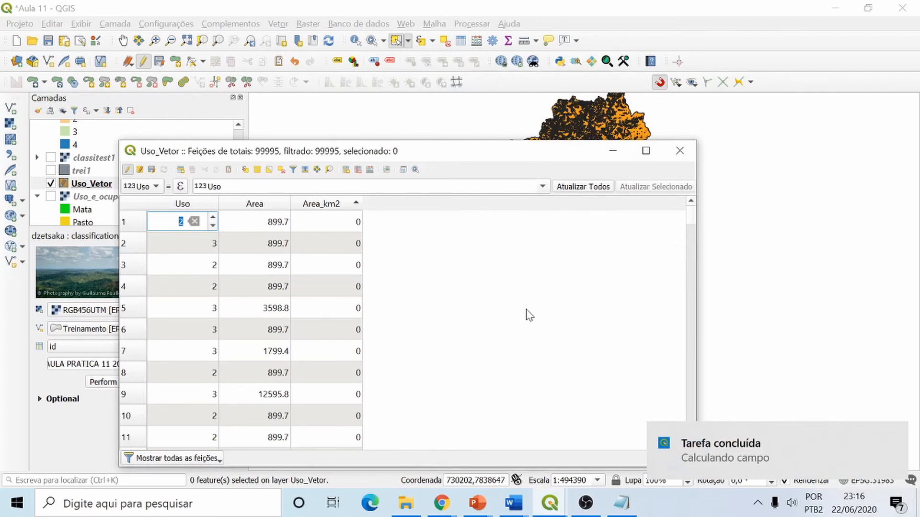
Step: Compare the Area and Area_km2 values by sorting each column in ascending and descending order
scroll(529, 315, down, 7)
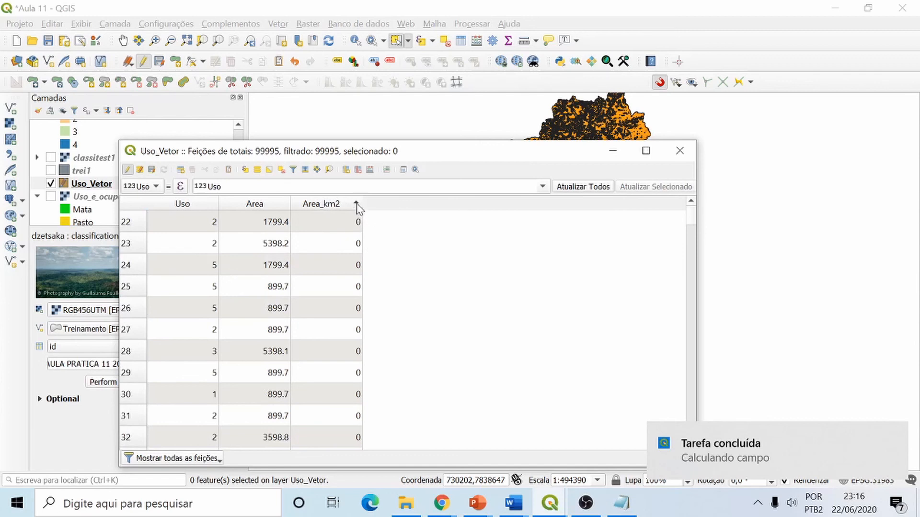
click(304, 207)
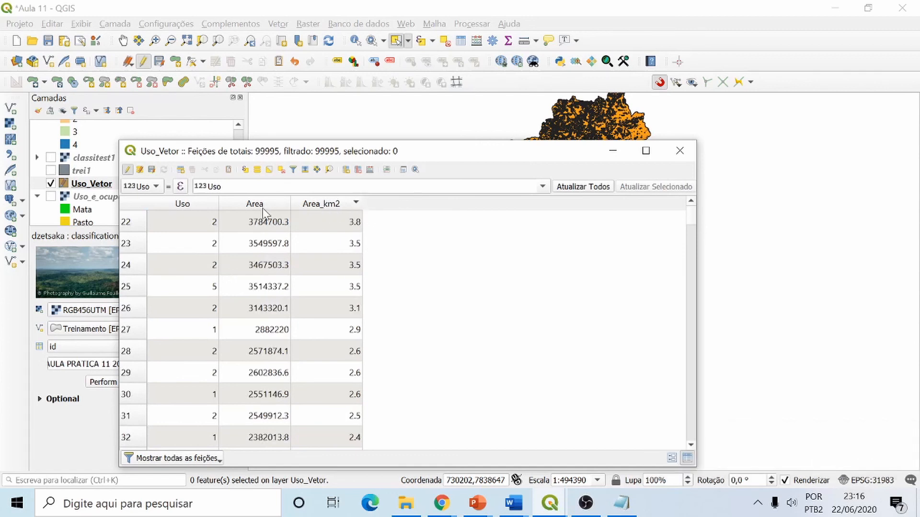
click(327, 207)
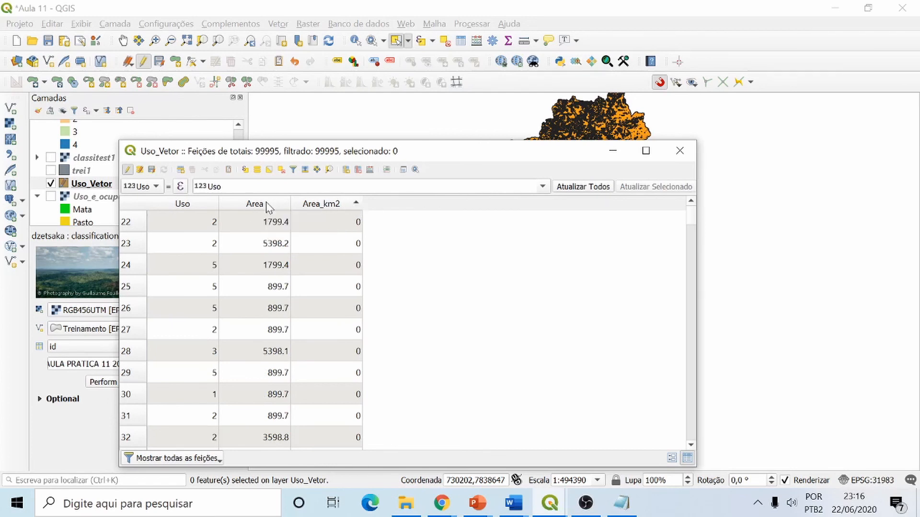
click(252, 209)
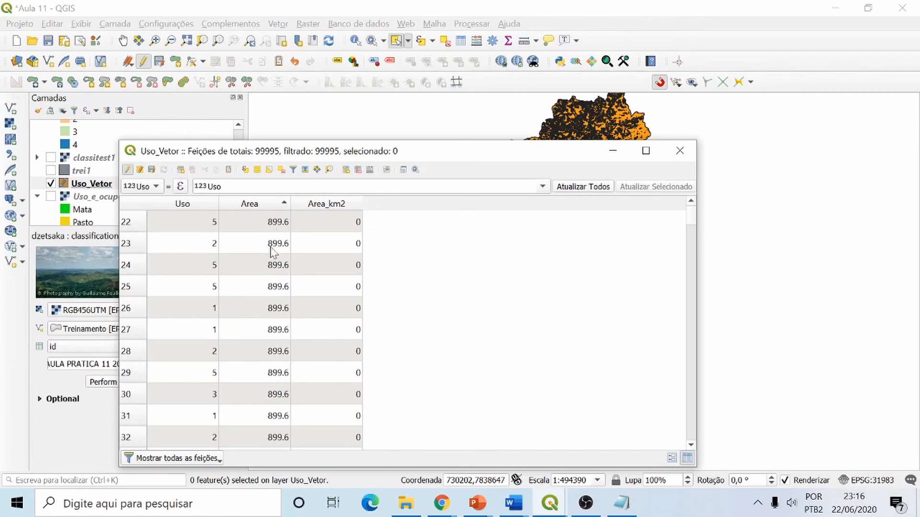
scroll(364, 312, down, 5)
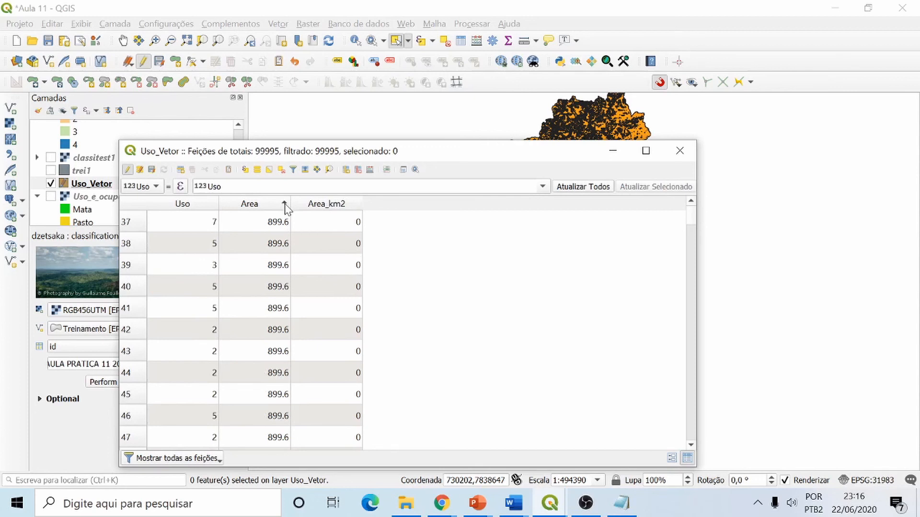
click(285, 207)
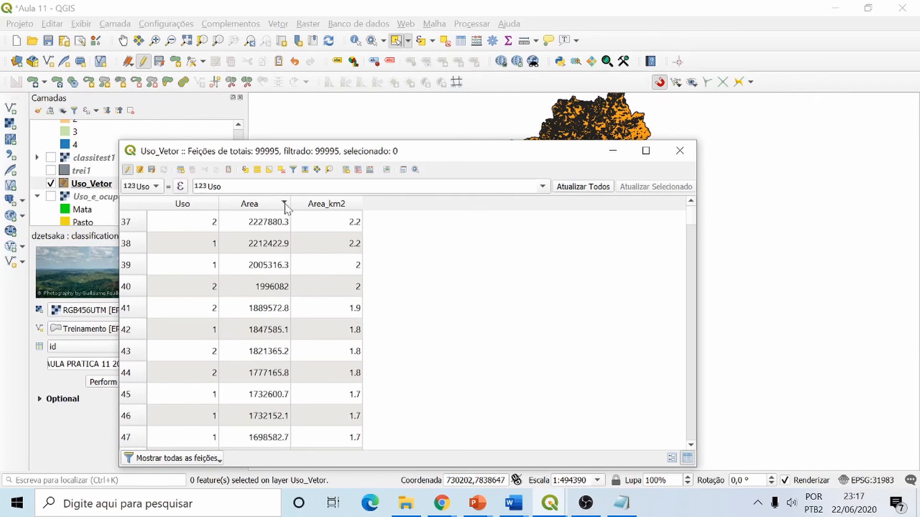
click(284, 205)
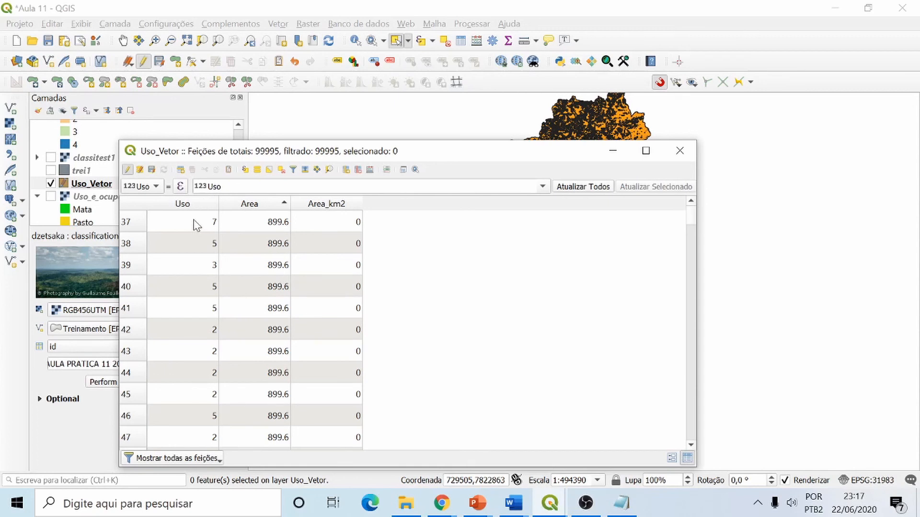
Step: Save the Uso_Vetor edits and copy all of its selected rows from the attribute table
click(152, 170)
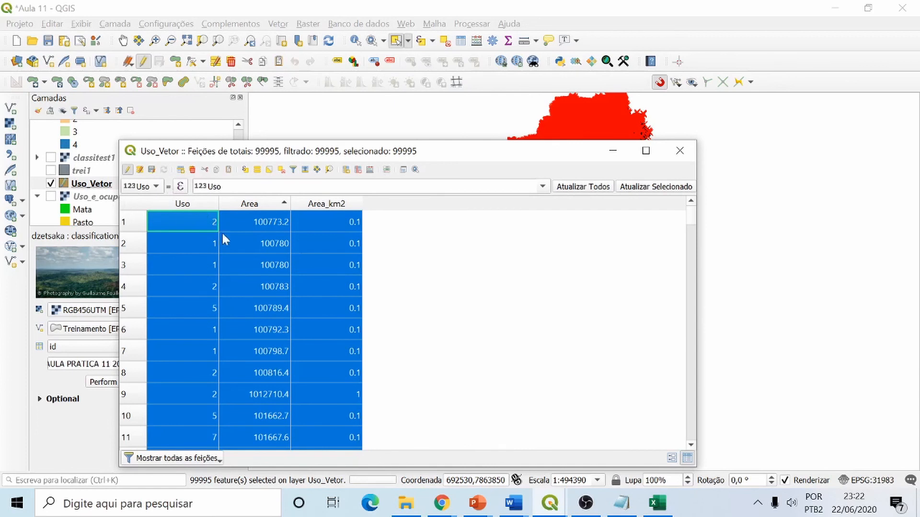
click(216, 173)
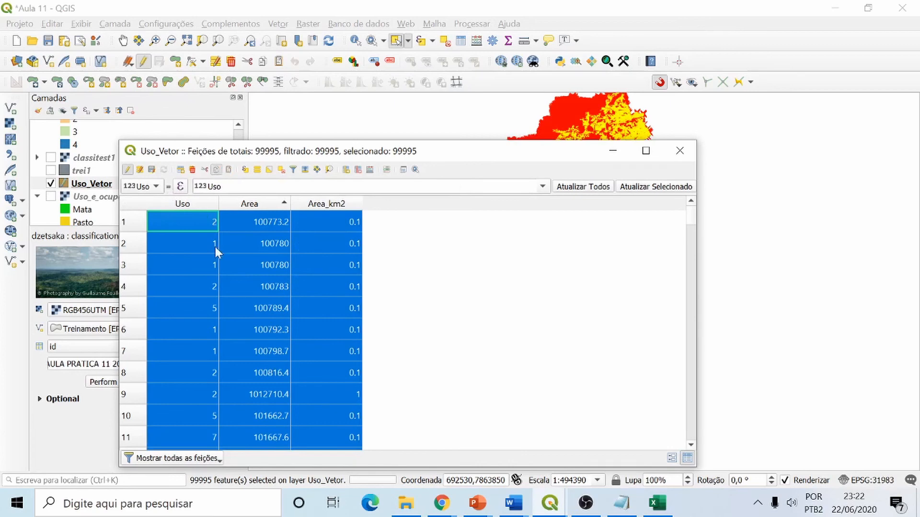
Step: Switch to Excel and examine the Uso column of the pasted attribute table
click(653, 507)
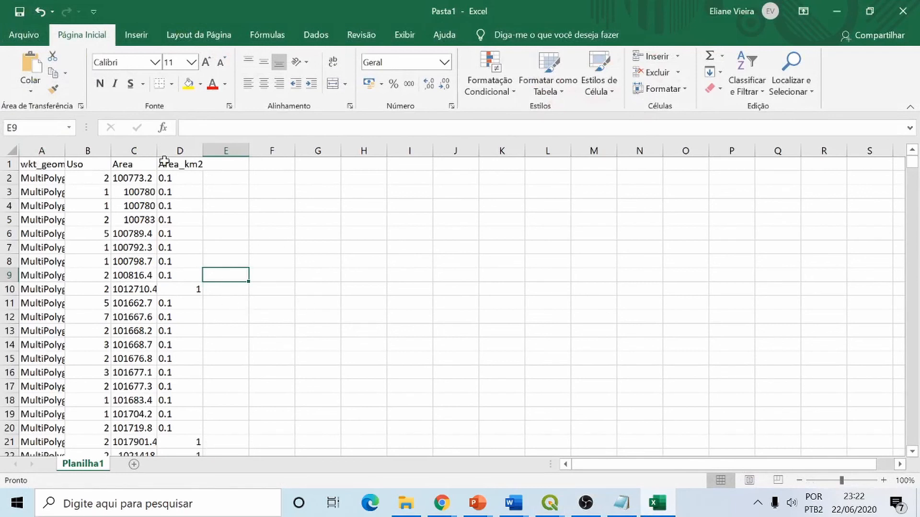
click(79, 149)
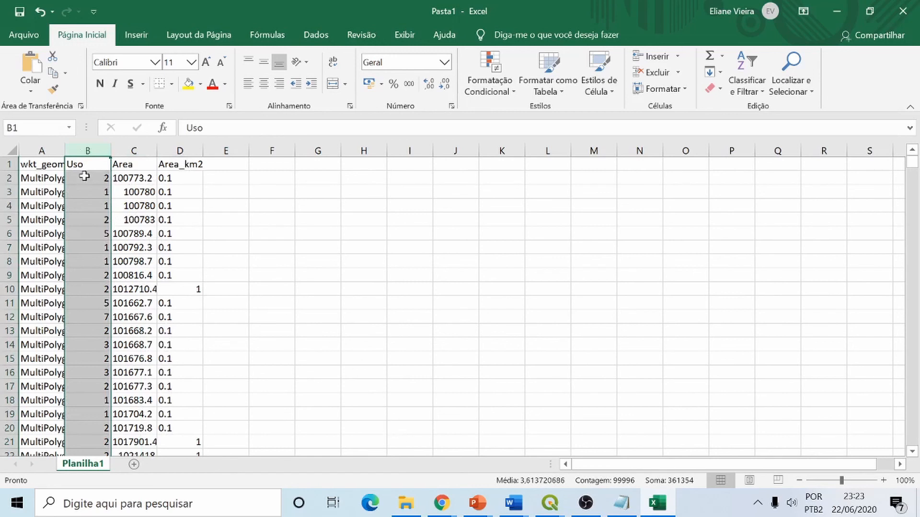
click(84, 177)
click(89, 250)
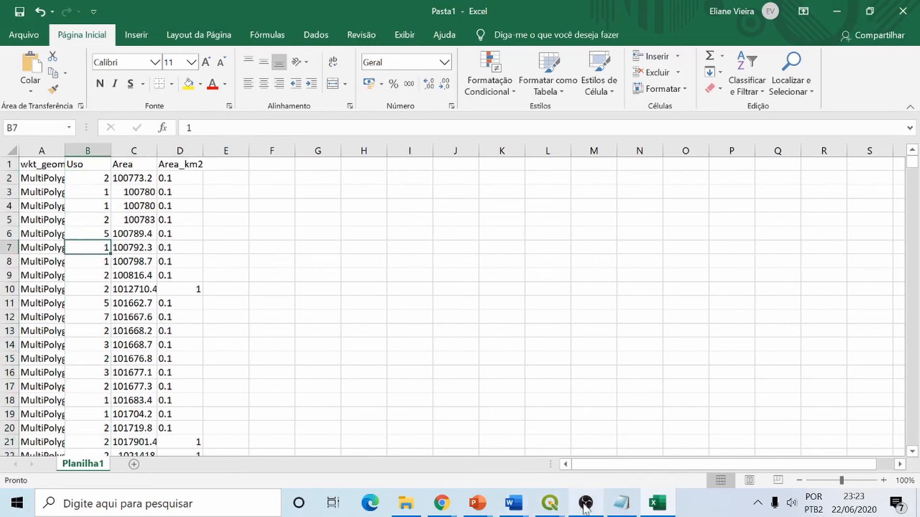
Step: Switch back to QGIS and deselect all Uso_Vetor features
mouse_move(551, 508)
click(509, 445)
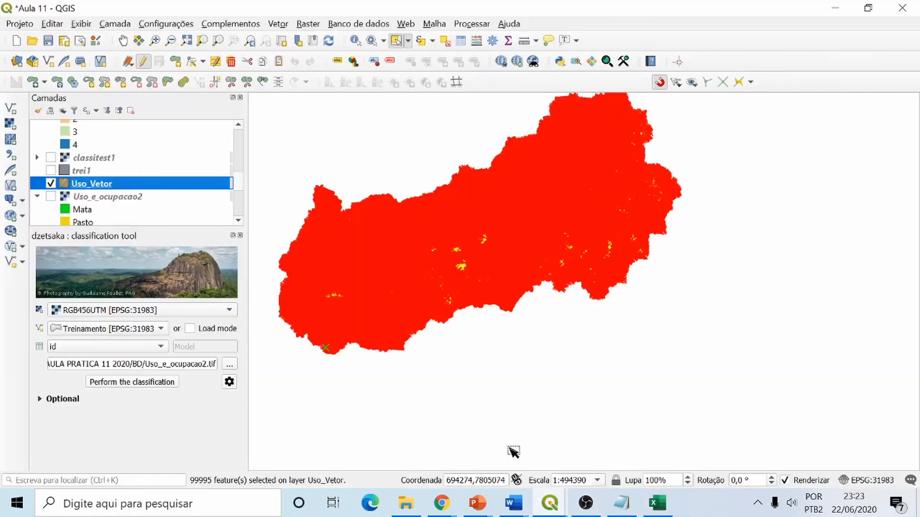
click(51, 183)
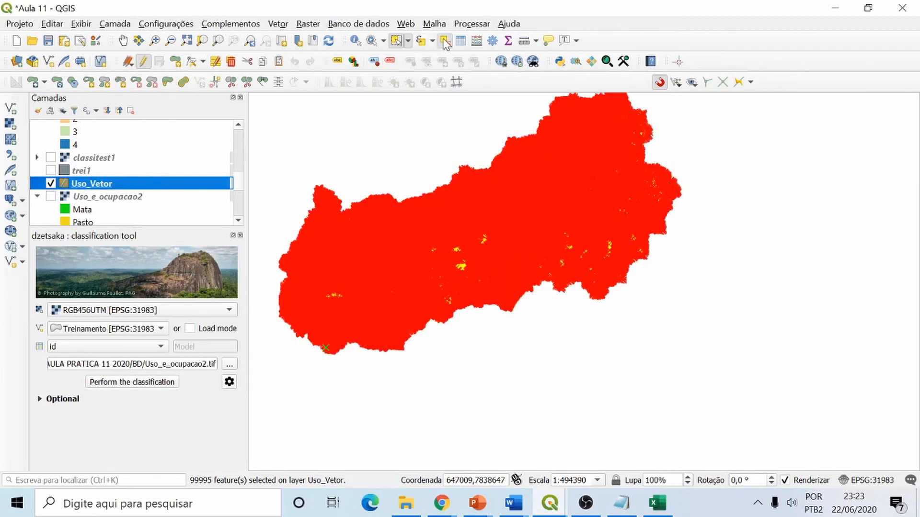
click(412, 354)
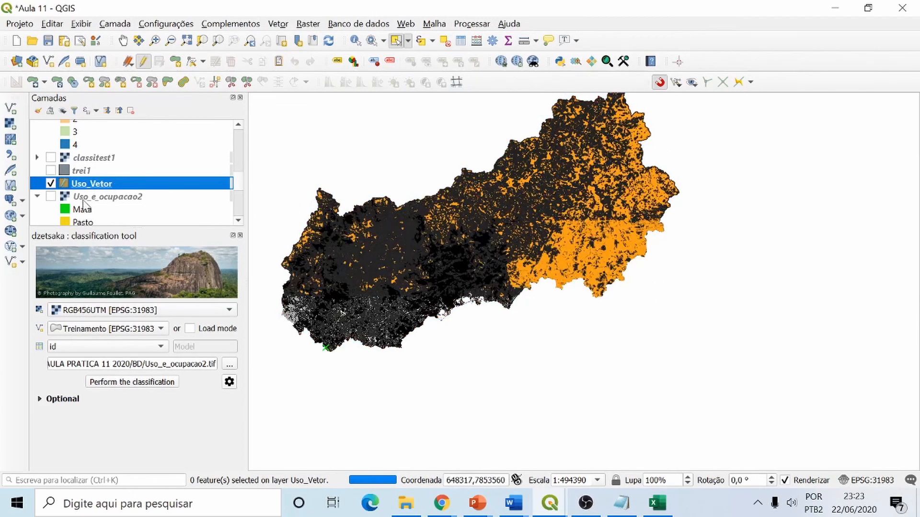
Step: Make the Uso_e_ocupacao2 raster with the named land-use classes visible and review its class legend
click(62, 201)
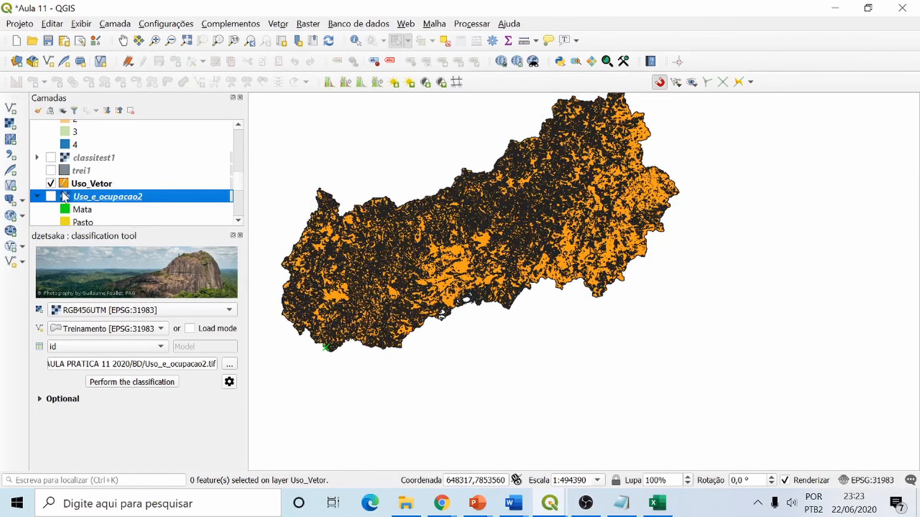
click(50, 197)
scroll(238, 191, down, 3)
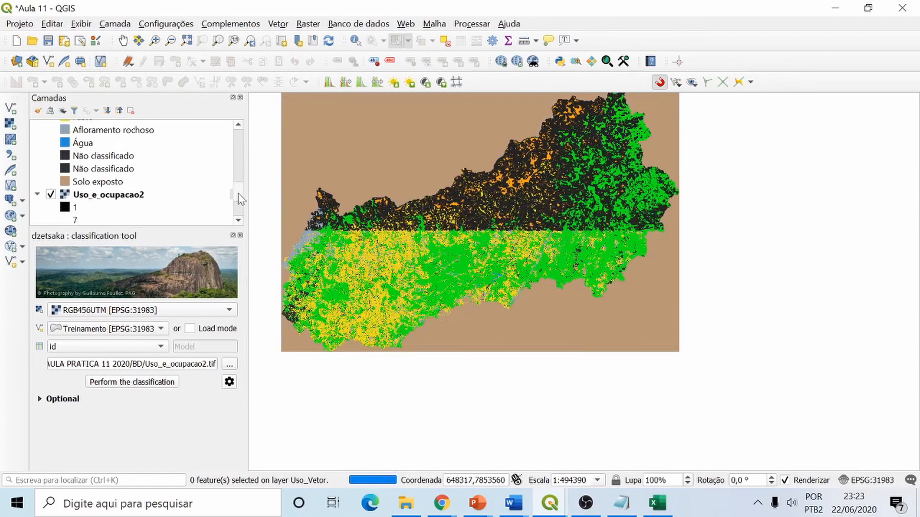
scroll(148, 178, up, 1)
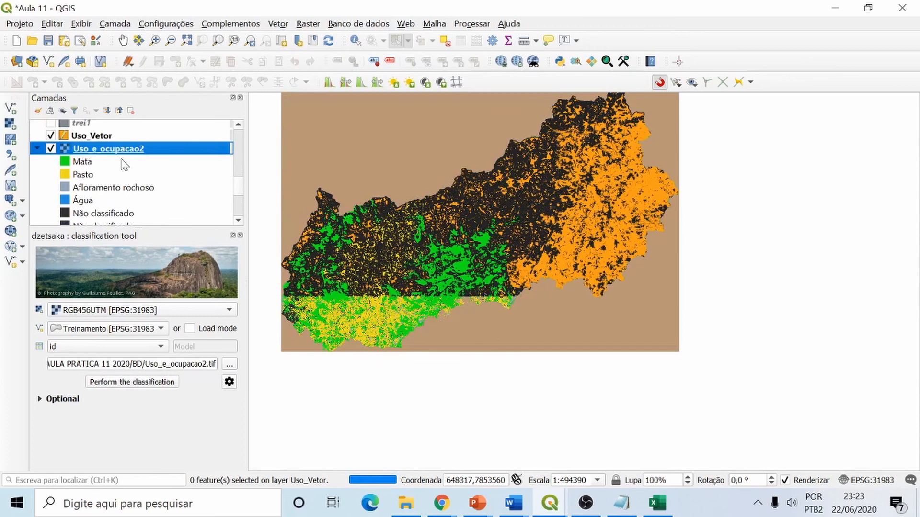
Step: Make Uso_Vetor the active layer and collapse the class legend of the Uso_e_ocupacao2 raster below it
click(92, 136)
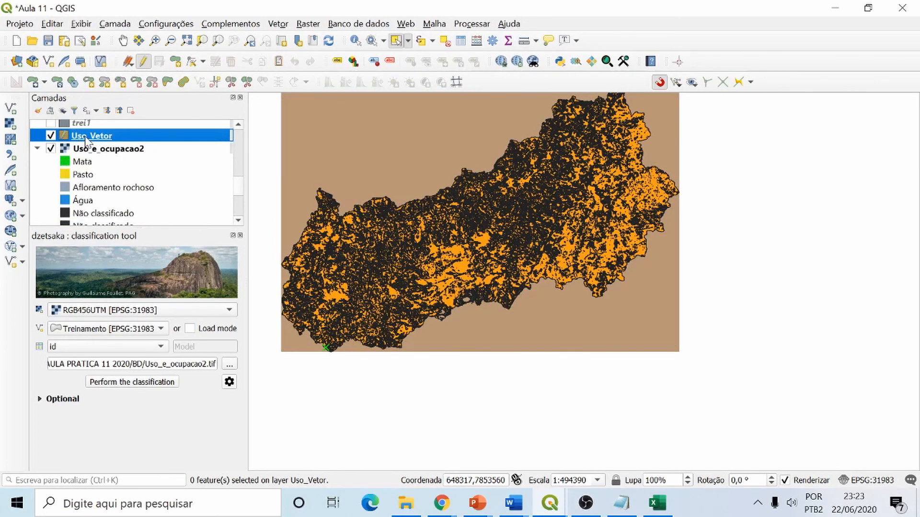
click(37, 149)
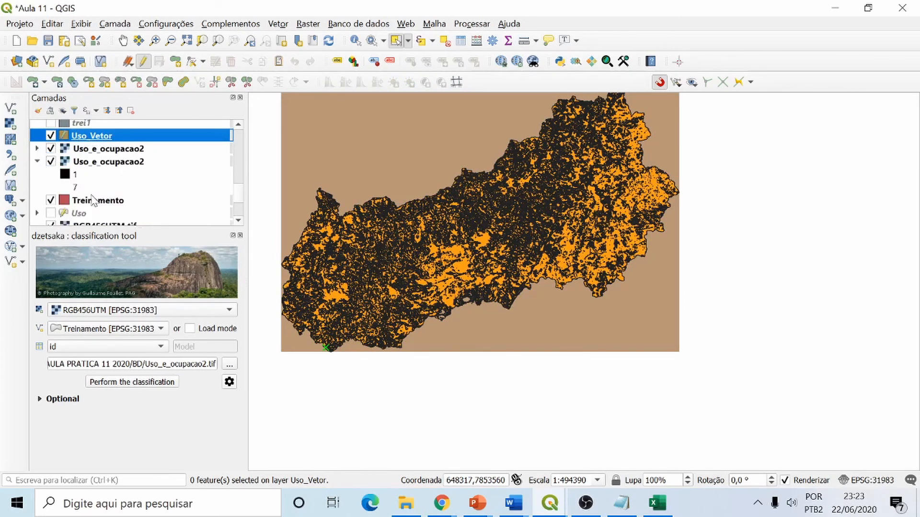
scroll(238, 204, up, 2)
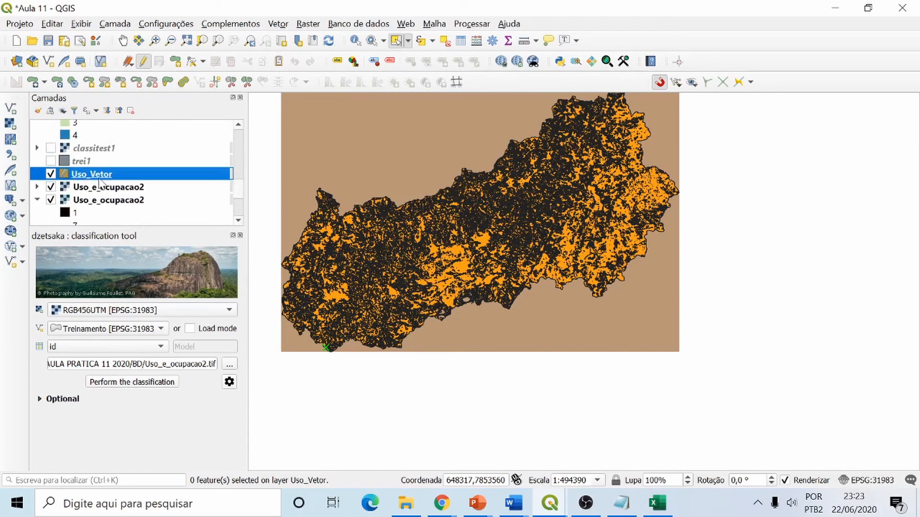